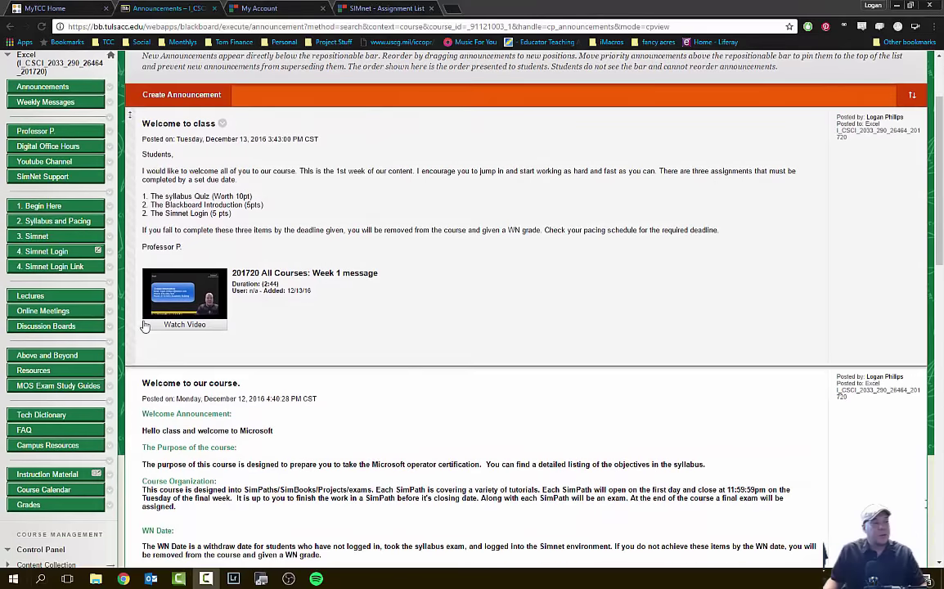
# Open the Excel course's Lectures page and look over its learning modules
pyautogui.click(41, 300)
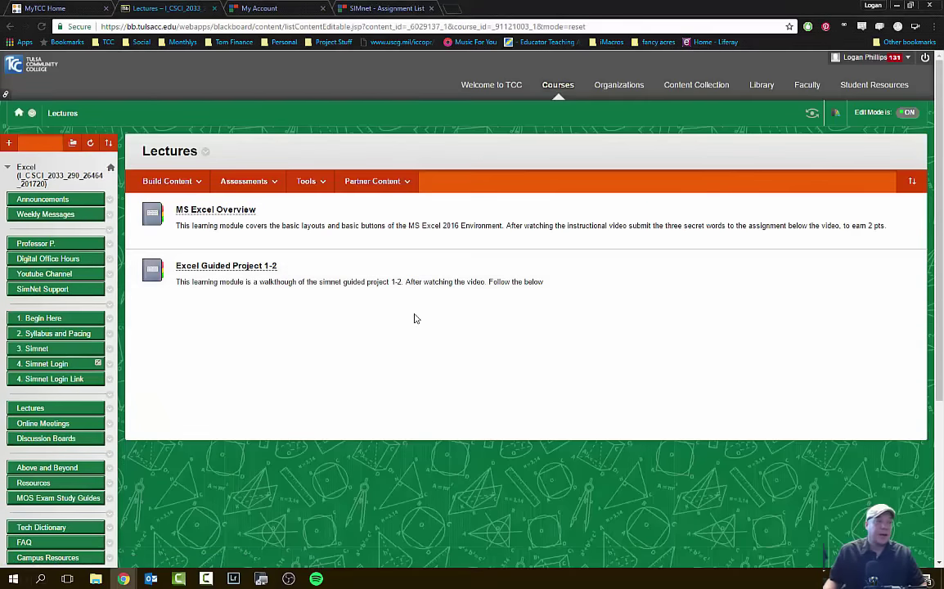
pyautogui.scroll(-2, 414, 318)
pyautogui.scroll(2, 281, 277)
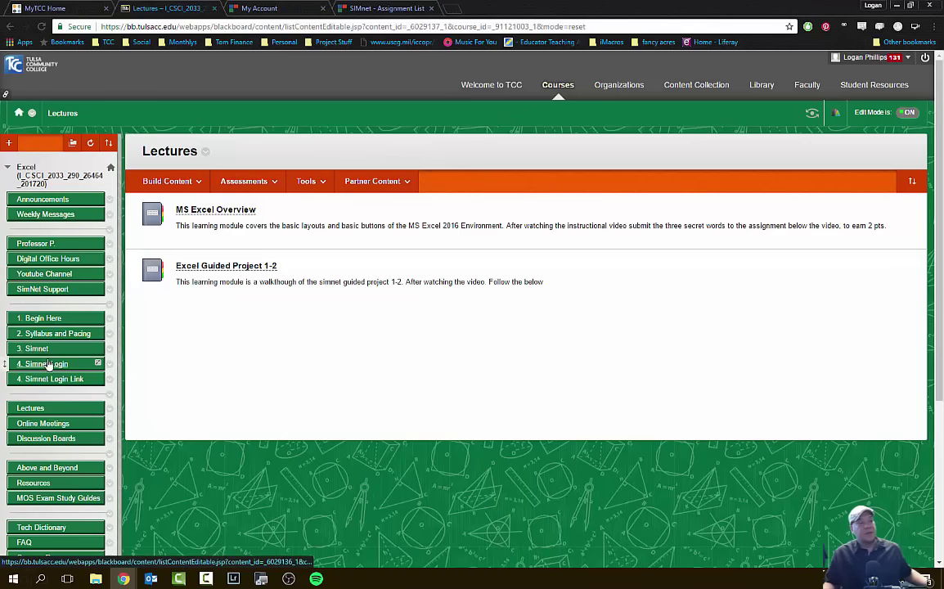
# Go to SIMnet, show only projects, and open the Excel 2016 In Practice - Ch 2 Guided Project 2-3 assignment
pyautogui.click(61, 389)
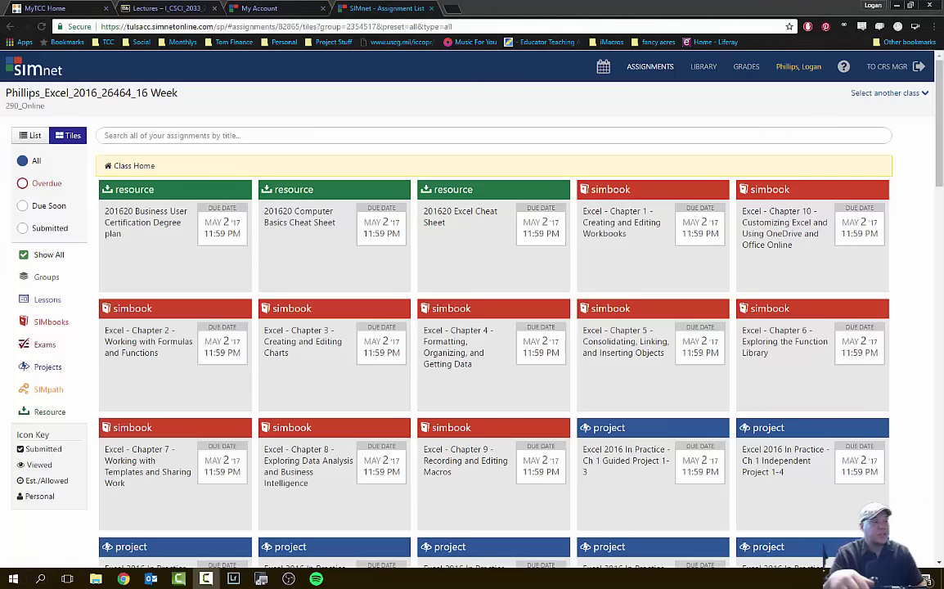
pyautogui.click(47, 369)
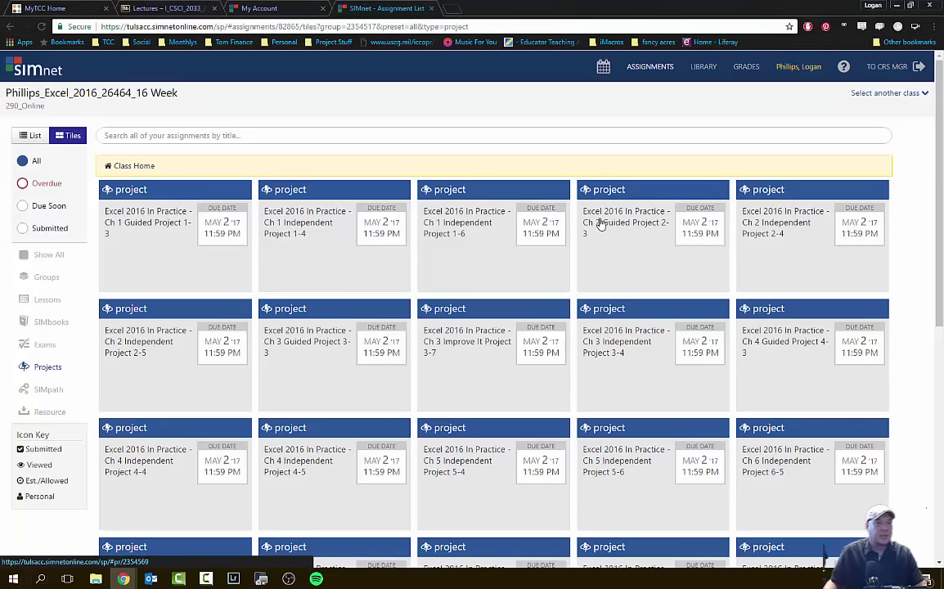
pyautogui.click(632, 216)
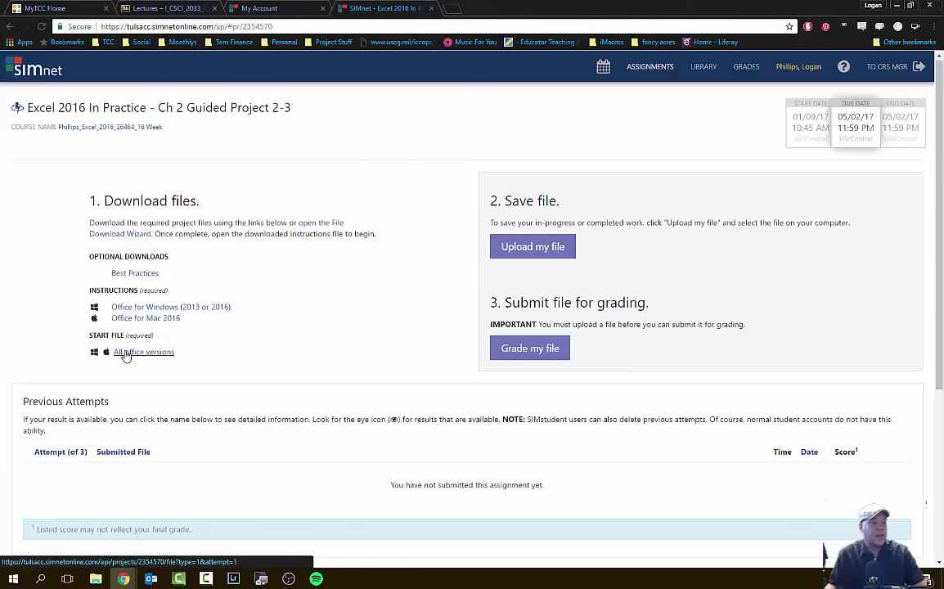
# Download and open the Office for Windows instructions and the start file for all Office versions
pyautogui.click(211, 308)
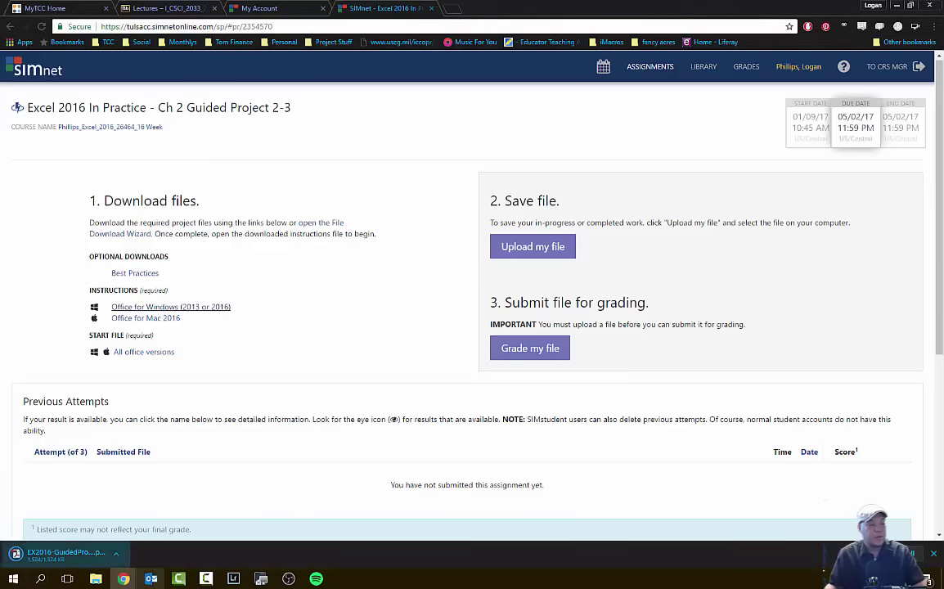
pyautogui.click(65, 552)
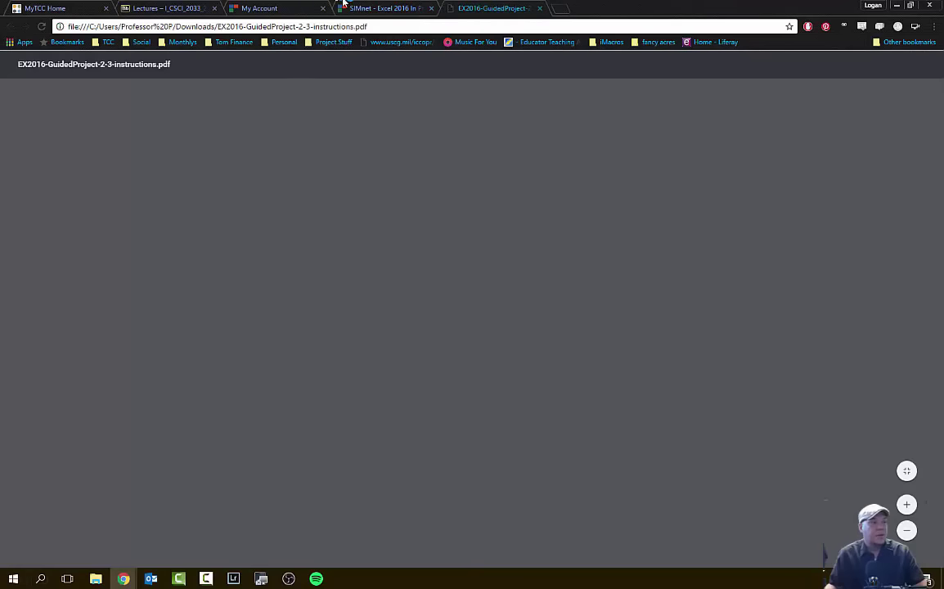
pyautogui.click(348, 8)
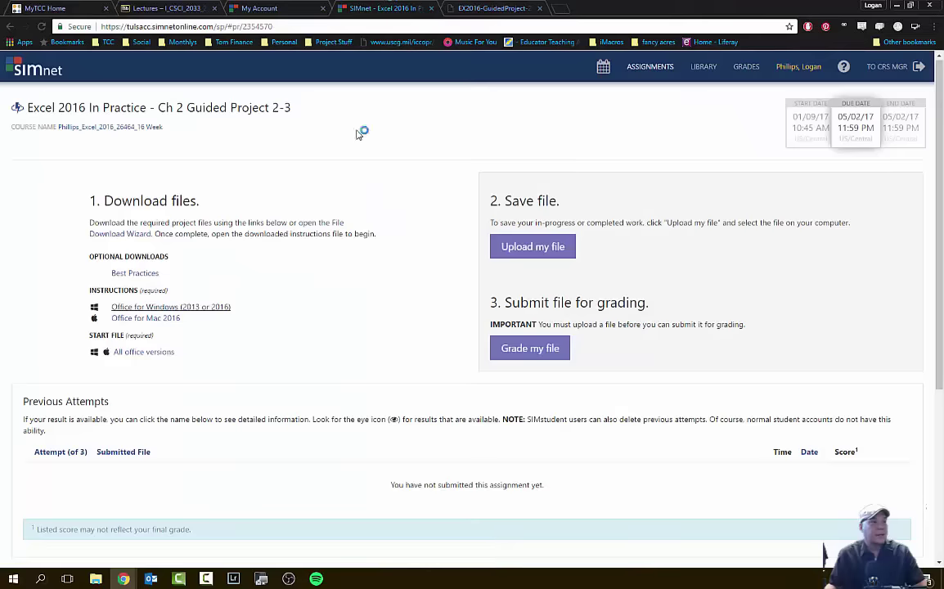
pyautogui.click(149, 354)
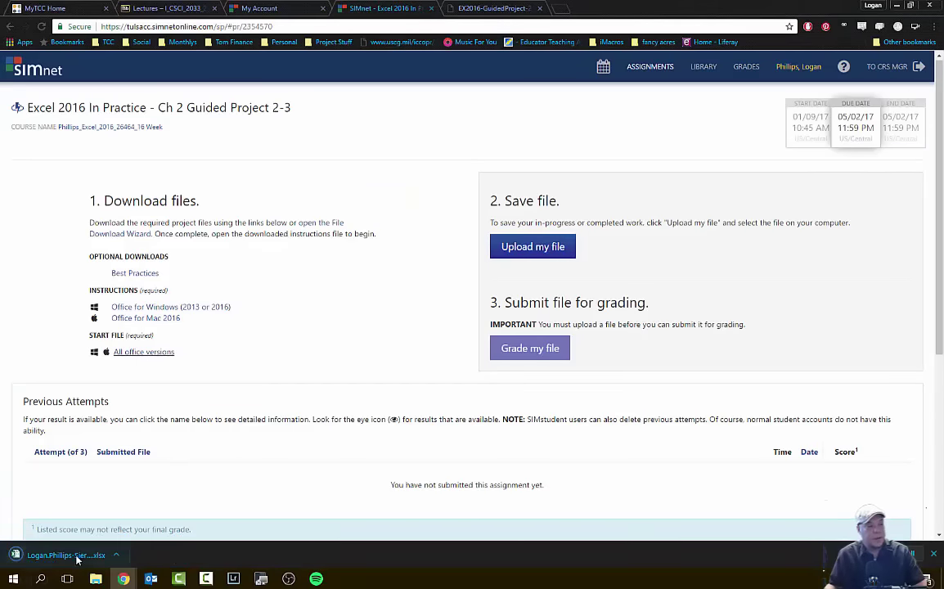
pyautogui.click(72, 556)
# Read through the Guided Project 2-3 instructions PDF and close it
pyautogui.click(452, 8)
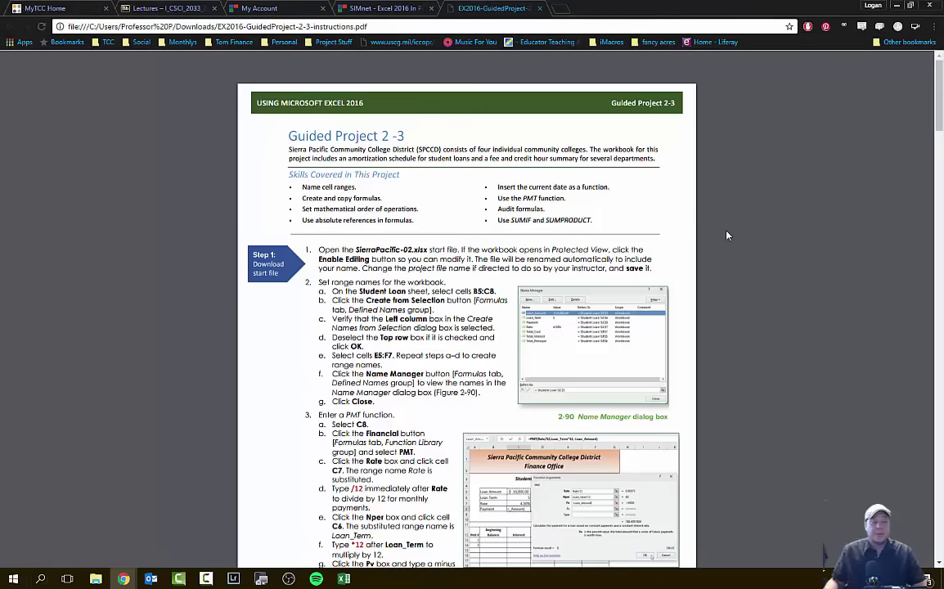
pyautogui.scroll(-6, 724, 262)
pyautogui.scroll(6, 724, 303)
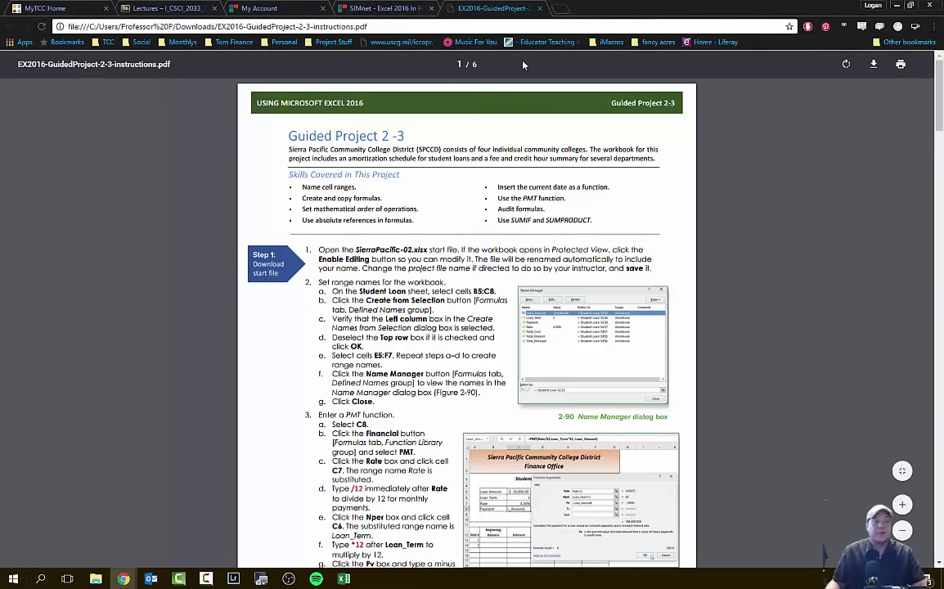
pyautogui.click(542, 8)
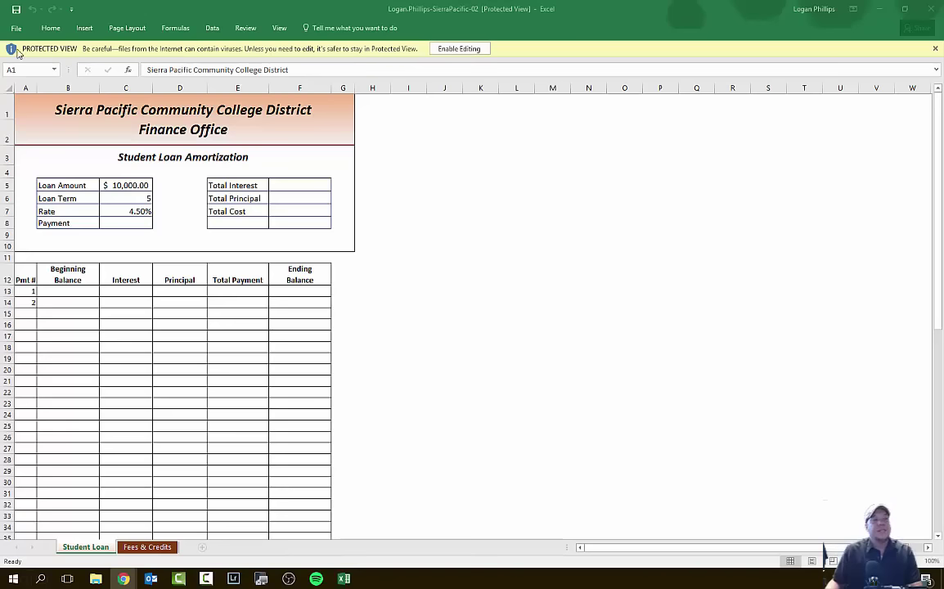
# Switch to Excel, enable editing of the SierraPacific-02 start workbook, and save it to the Desktop under its existing file name
pyautogui.click(451, 49)
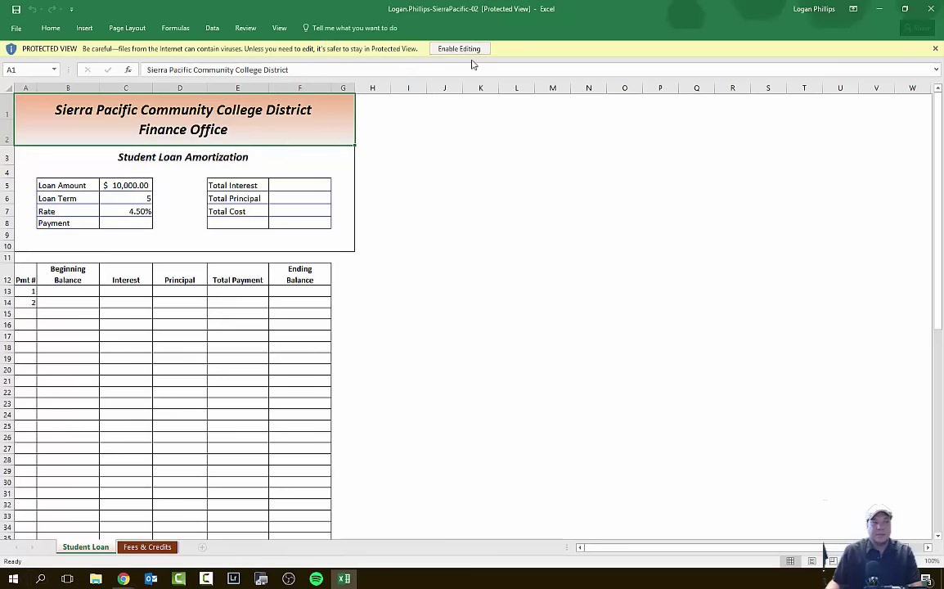
pyautogui.click(477, 49)
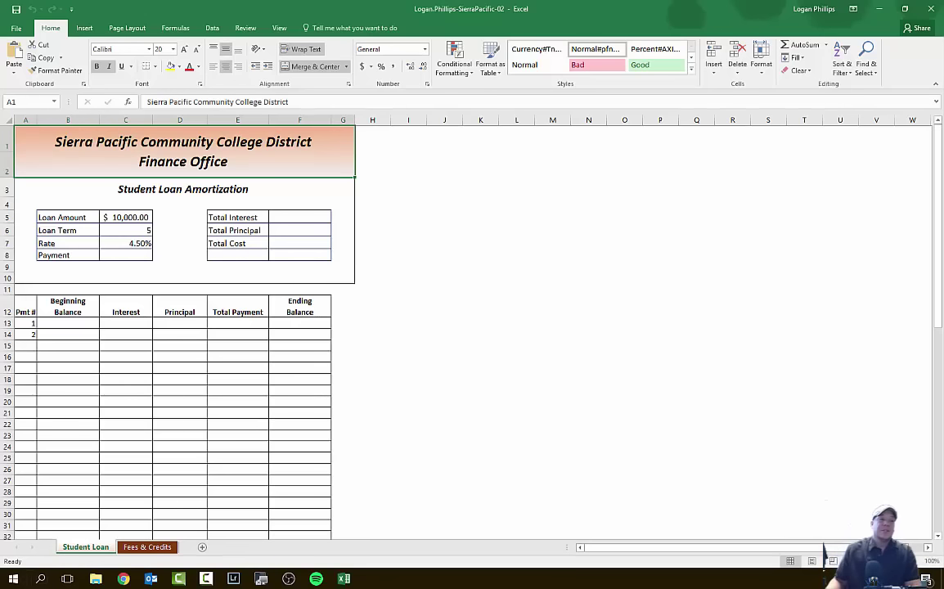
pyautogui.click(22, 27)
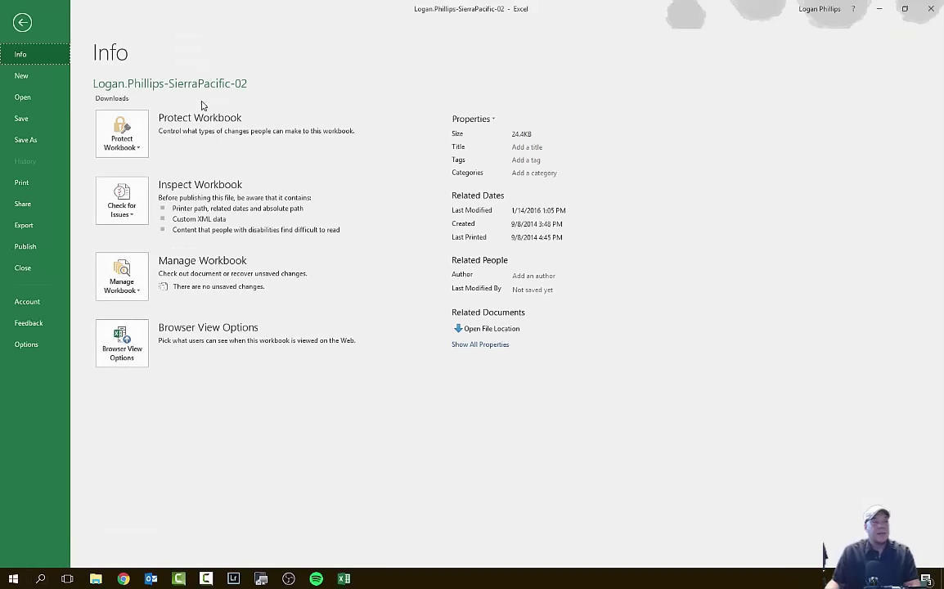
pyautogui.click(39, 144)
pyautogui.click(213, 127)
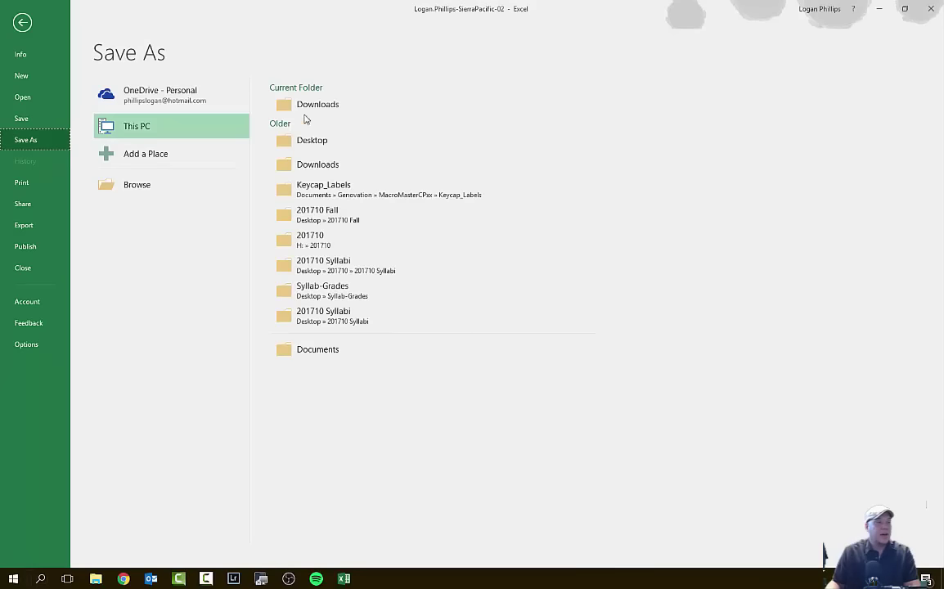
pyautogui.click(310, 139)
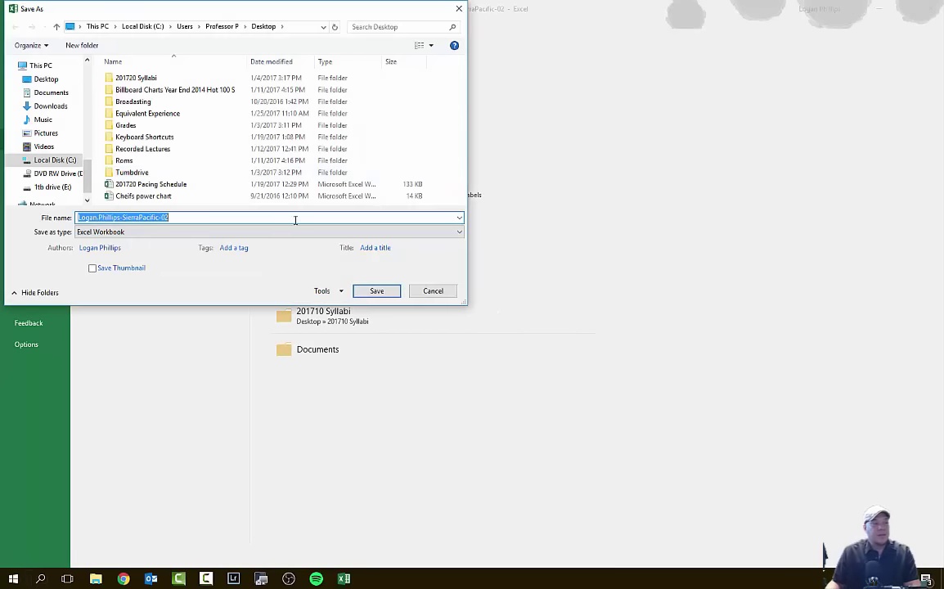
pyautogui.click(392, 297)
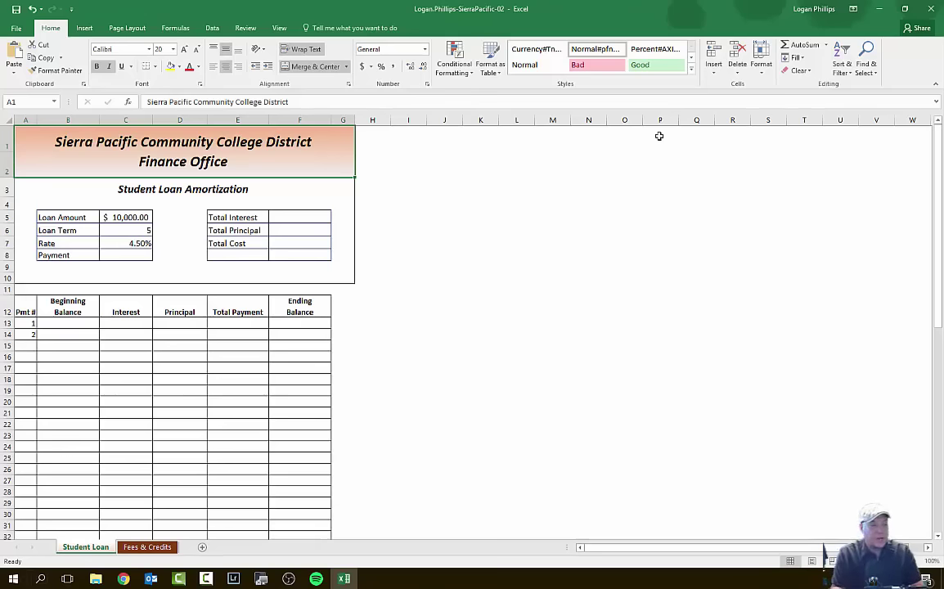
# Look over the contents of the Fees & Credits and Student Loan sheets
pyautogui.click(141, 550)
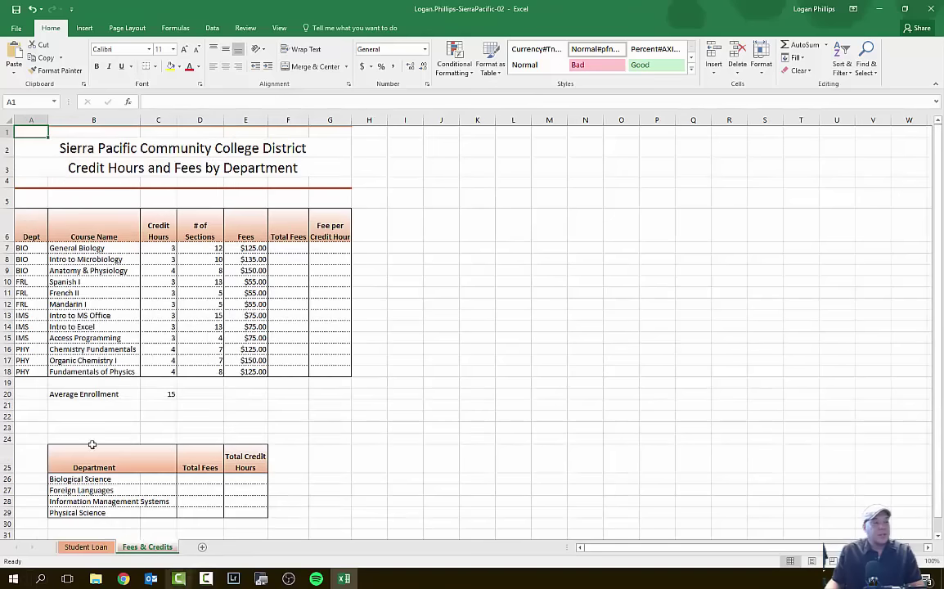
pyautogui.click(95, 547)
pyautogui.scroll(-5, 199, 390)
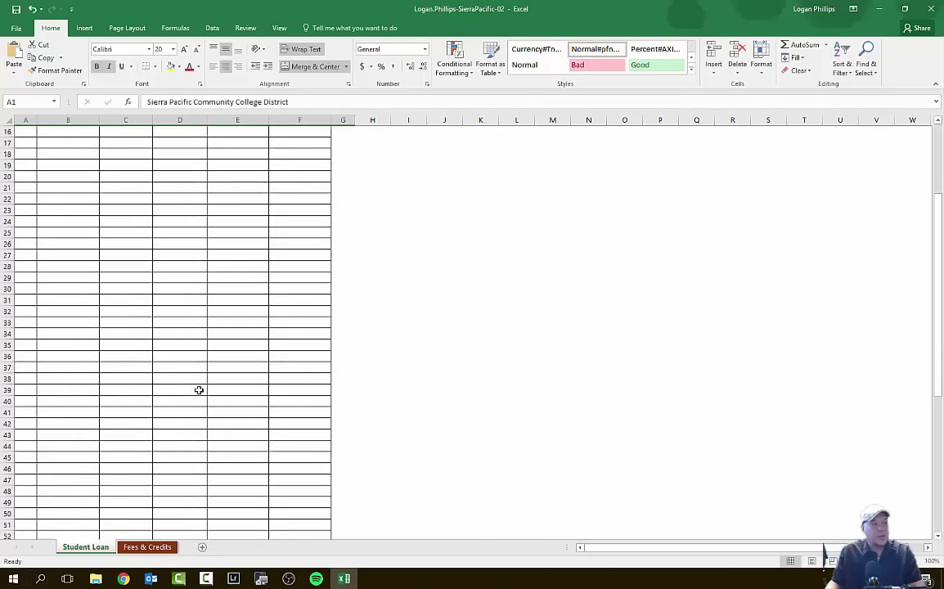
pyautogui.scroll(5, 199, 390)
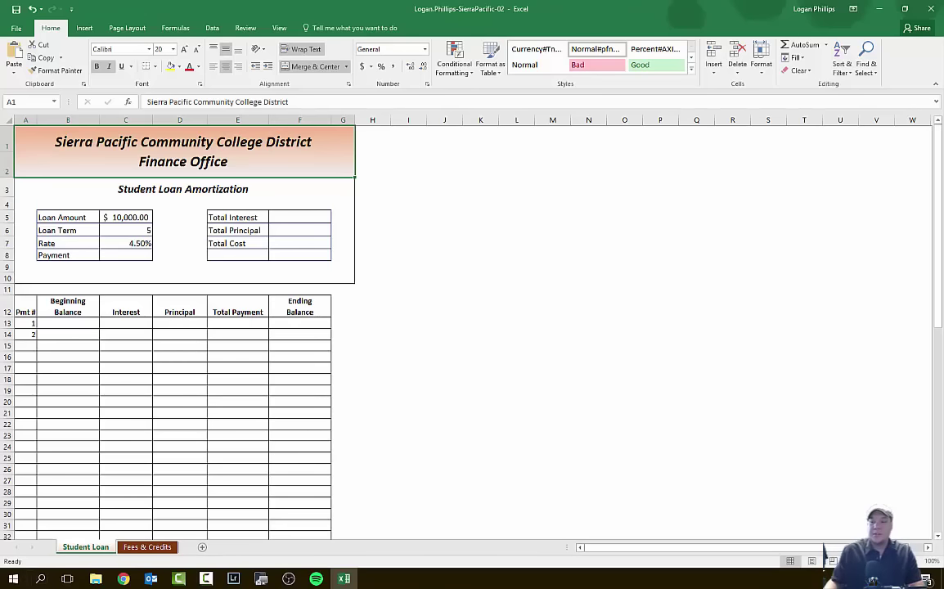
# Create range names for cells B5:C8 on the Student Loan sheet using the labels in the left column
pyautogui.hotkey('alt', 'Tab')
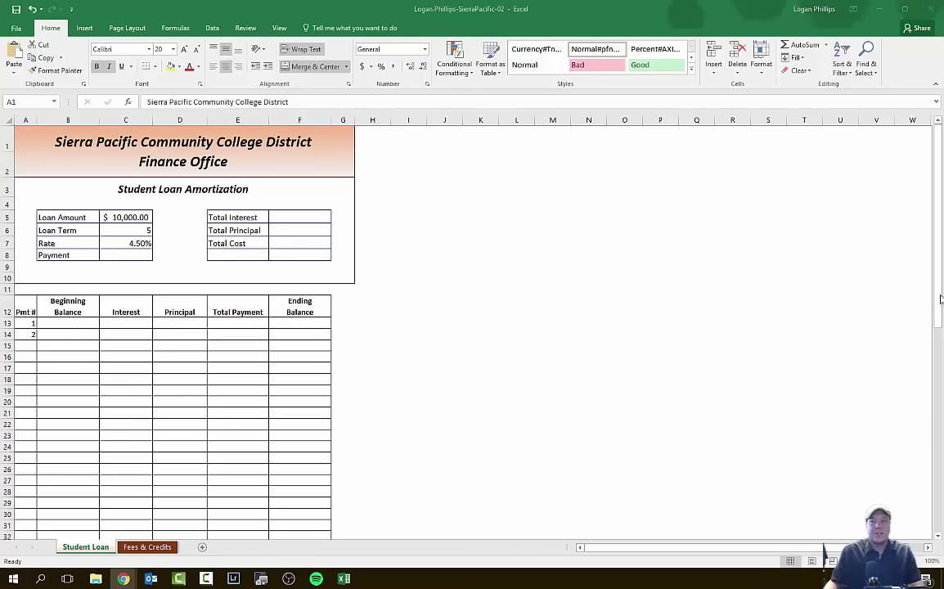
pyautogui.click(30, 107)
pyautogui.click(29, 104)
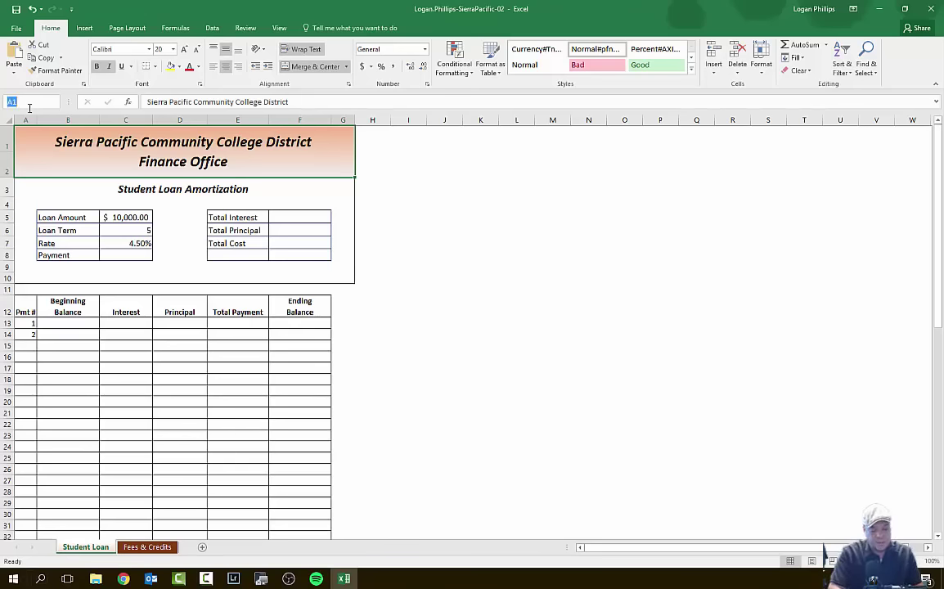
pyautogui.write('b5')
pyautogui.press('Return')
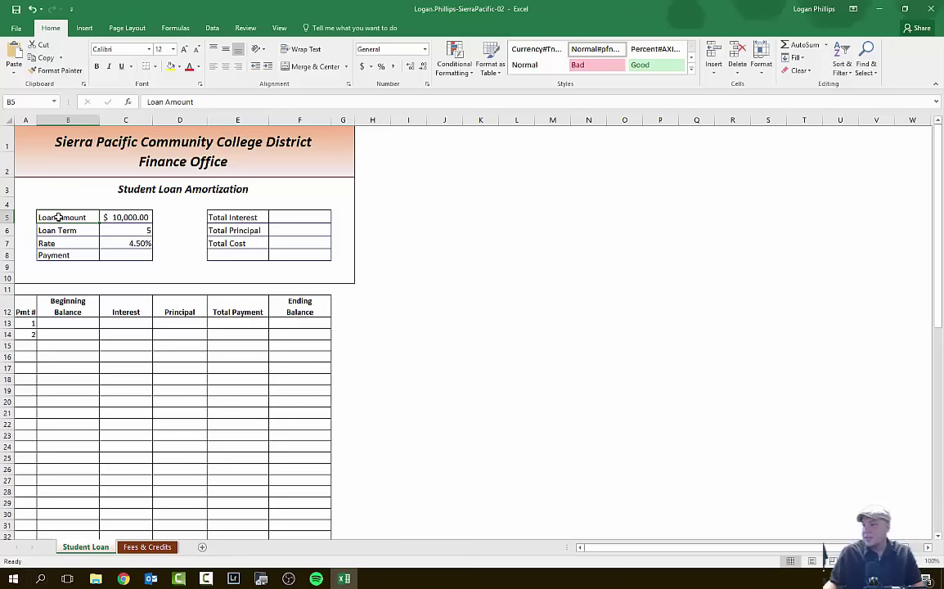
pyautogui.moveTo(59, 217); pyautogui.dragTo(130, 257)
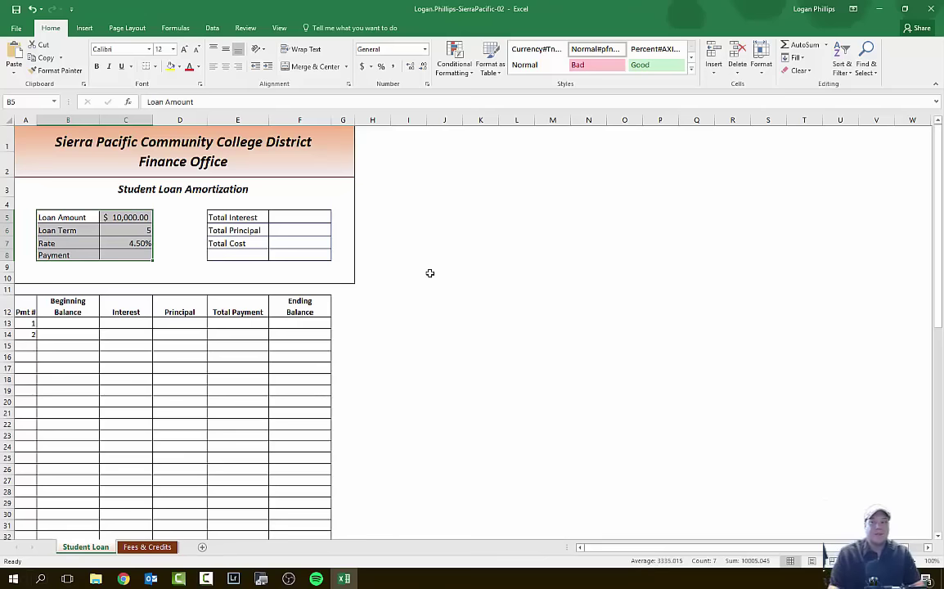
pyautogui.click(175, 29)
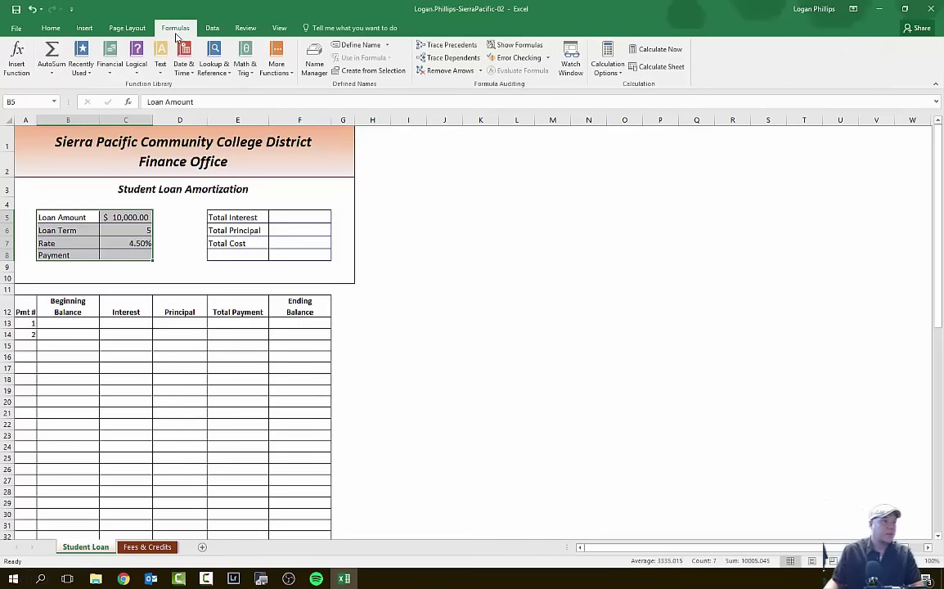
pyautogui.click(372, 72)
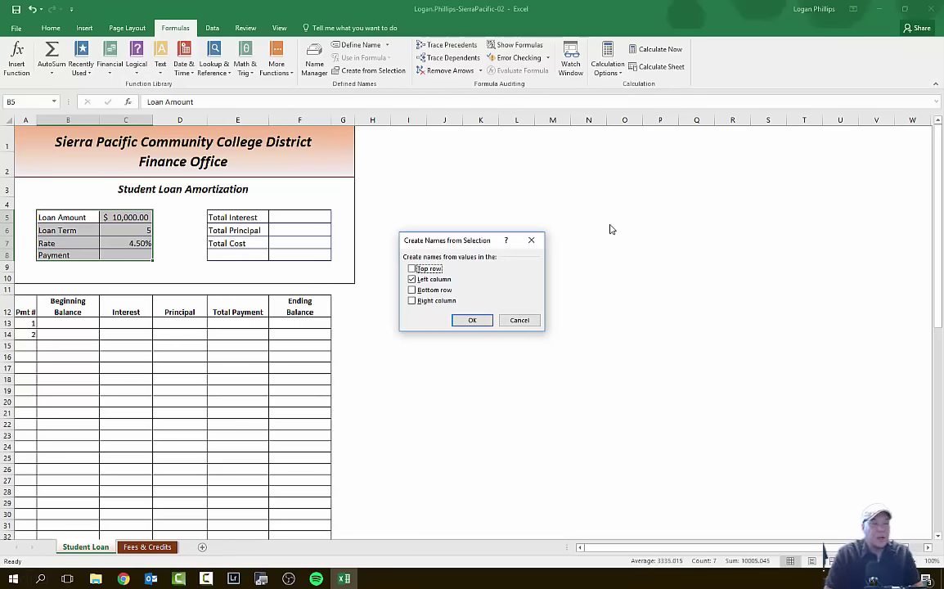
pyautogui.click(472, 320)
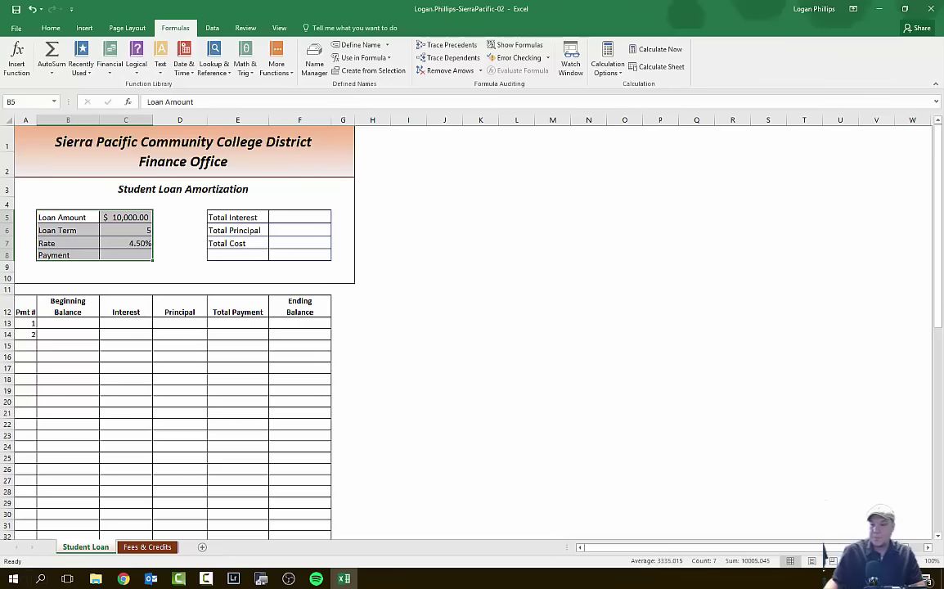
# Reselect B5:C8 and review the workbook's defined range names in the Name Manager
pyautogui.press('F10')
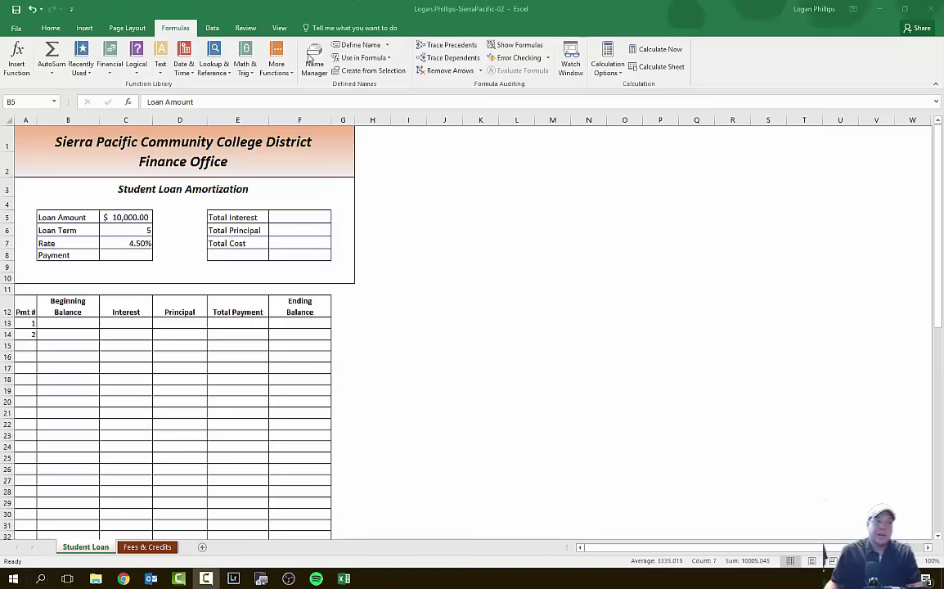
pyautogui.moveTo(57, 218); pyautogui.dragTo(143, 255)
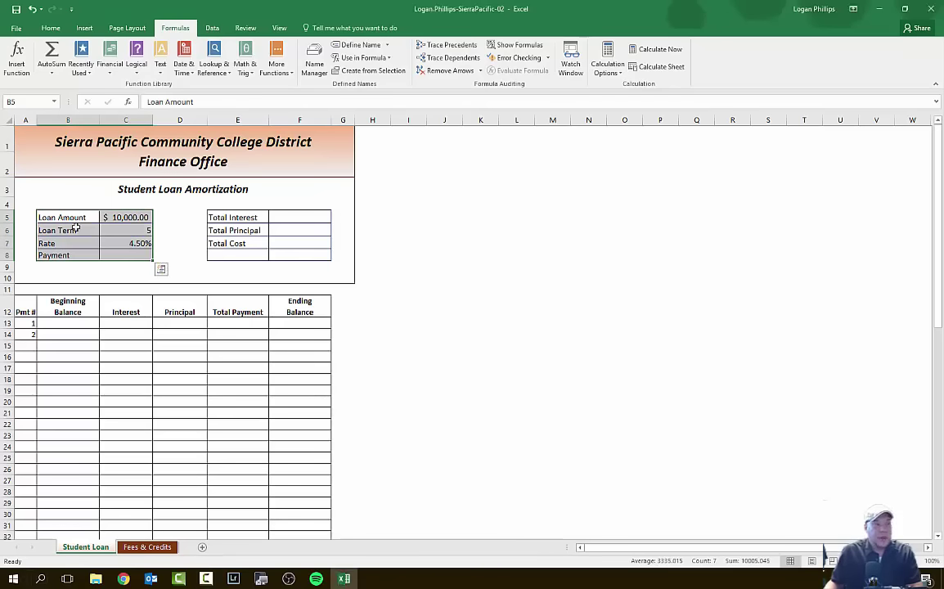
pyautogui.click(315, 64)
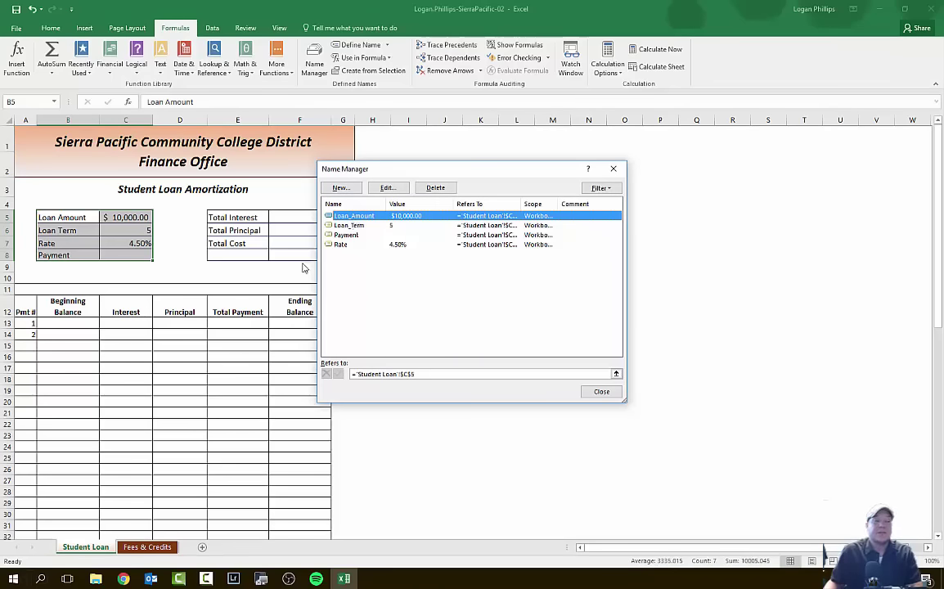
pyautogui.click(602, 392)
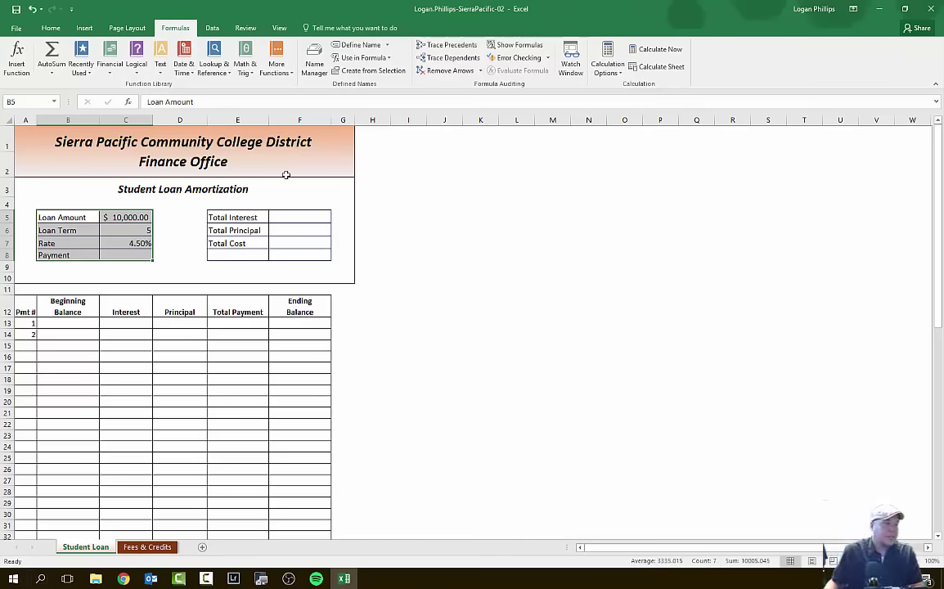
# Create range names for cells E5:F7 on the Student Loan sheet using the labels in the left column
pyautogui.click(225, 215)
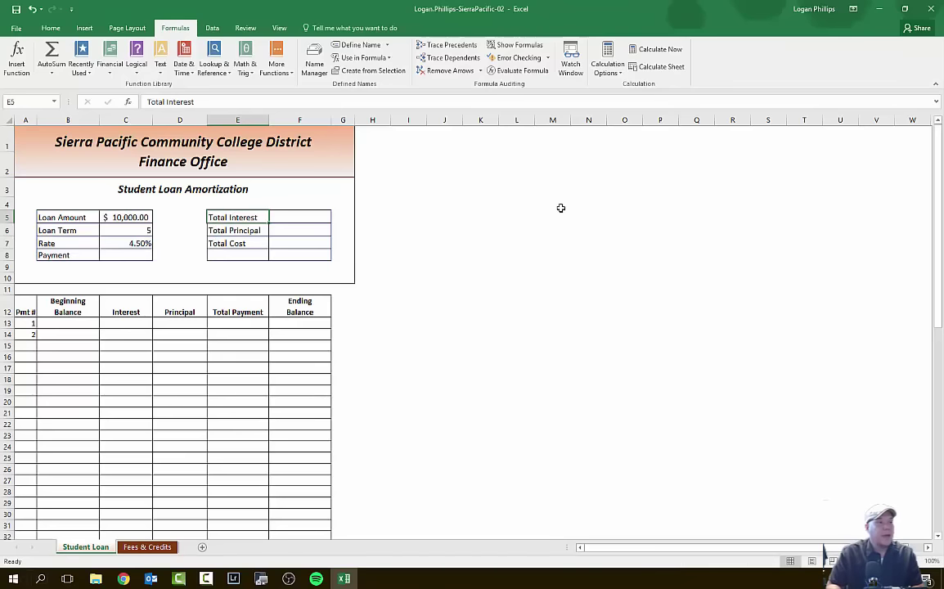
pyautogui.hotkey('shift', 'Right')
pyautogui.hotkey('shift', 'Down')
pyautogui.hotkey('shift', 'Down')
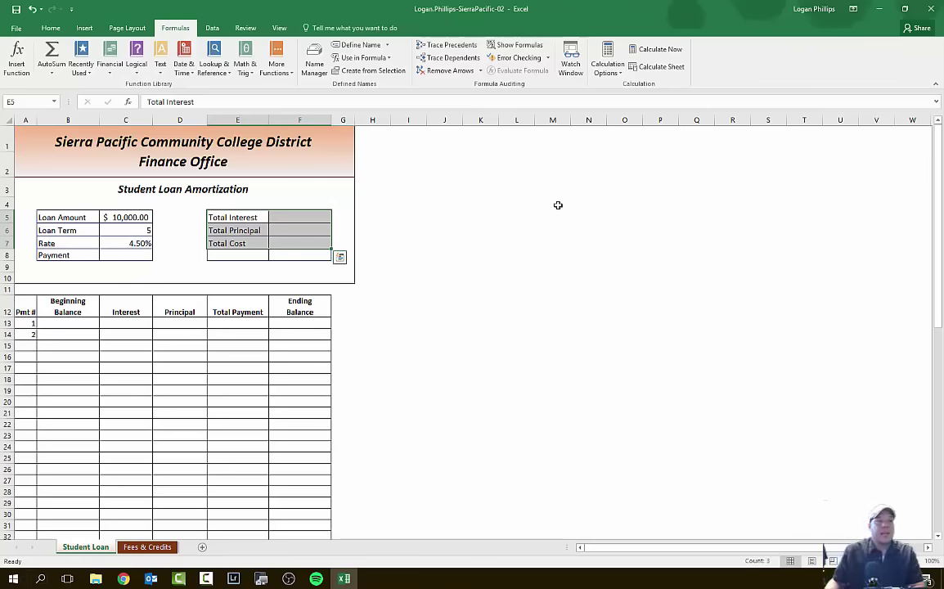
pyautogui.click(358, 72)
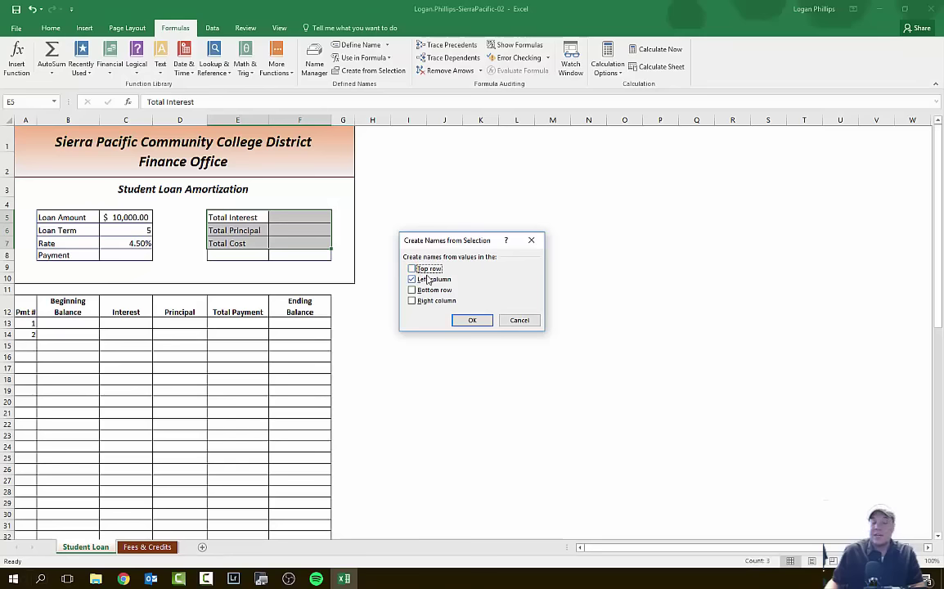
pyautogui.click(479, 324)
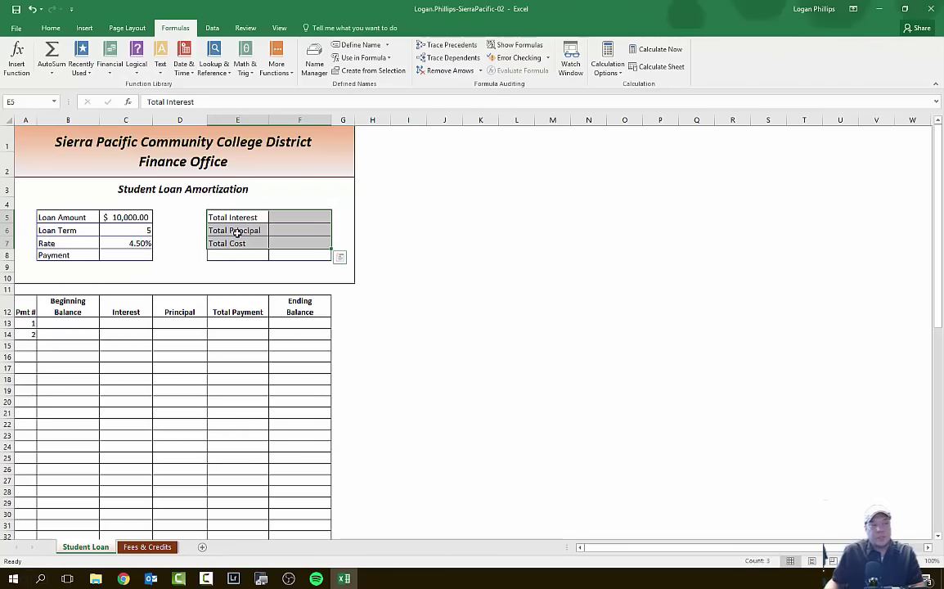
# Check in the Name Manager which cells the Rate, Payment, Total_Interest and Total_Principal names refer to
pyautogui.click(313, 57)
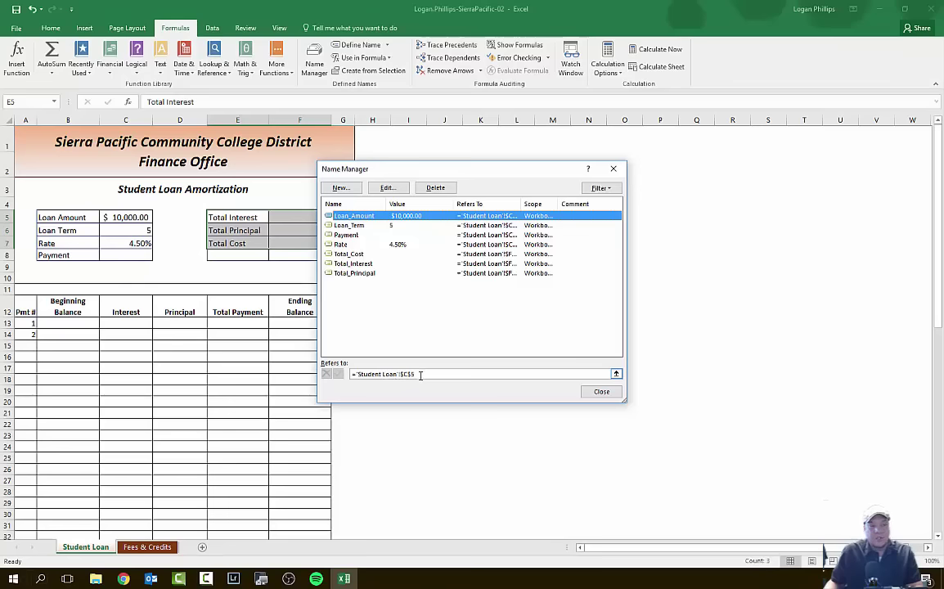
pyautogui.click(361, 244)
pyautogui.click(358, 235)
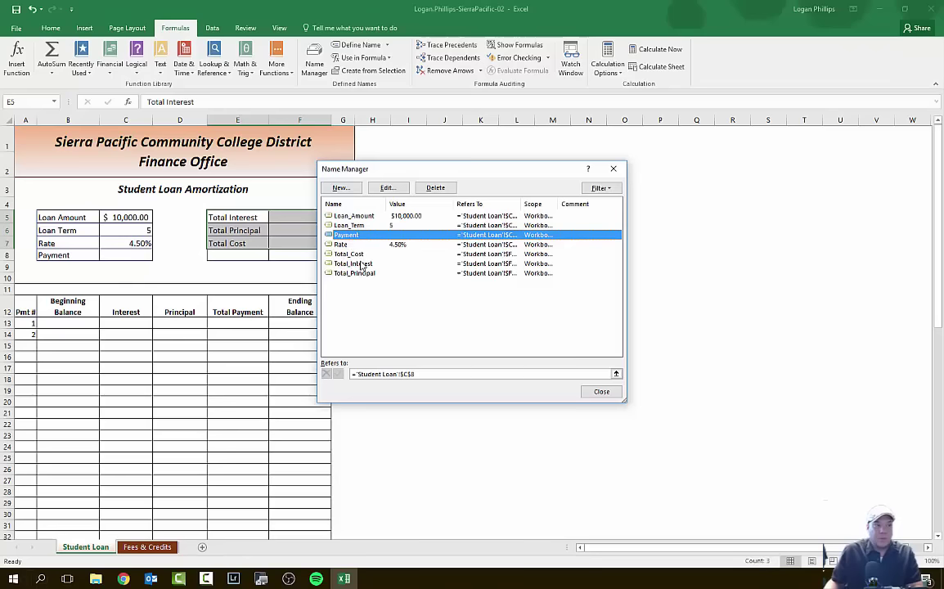
pyautogui.click(357, 264)
pyautogui.click(365, 285)
pyautogui.click(361, 274)
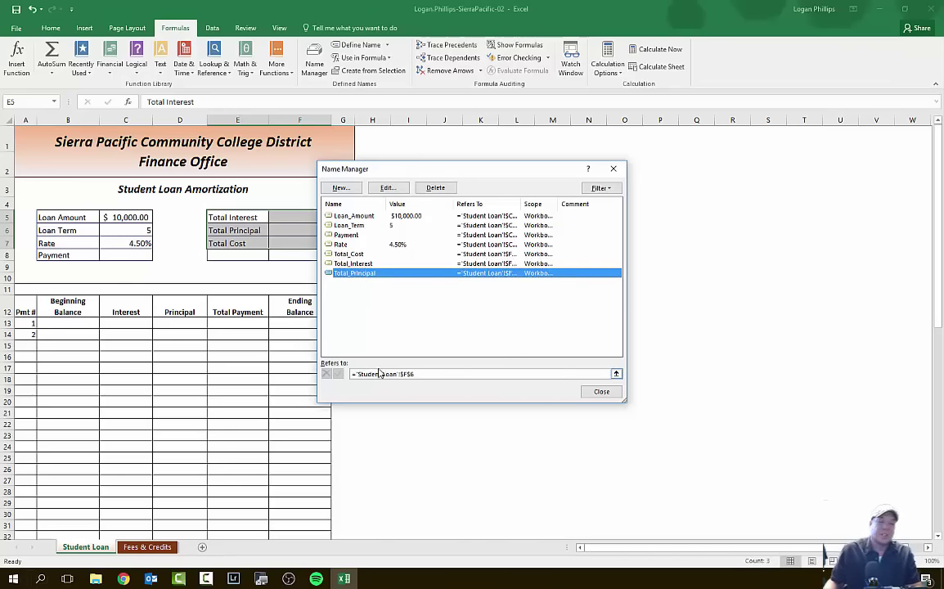
pyautogui.click(608, 392)
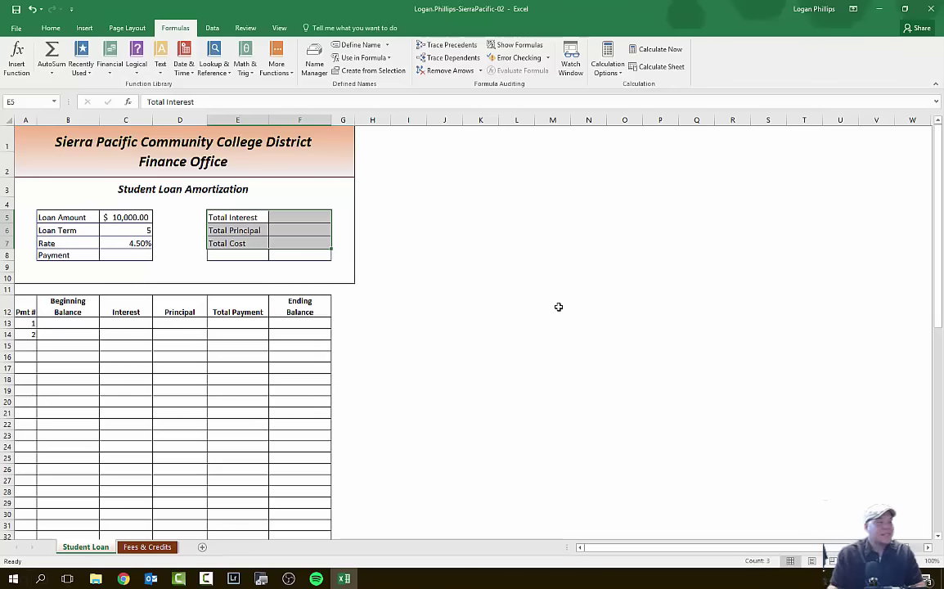
# Start a PMT function in cell C8 and review the descriptions of its Nper, Pv, Fv and Type arguments
pyautogui.click(31, 102)
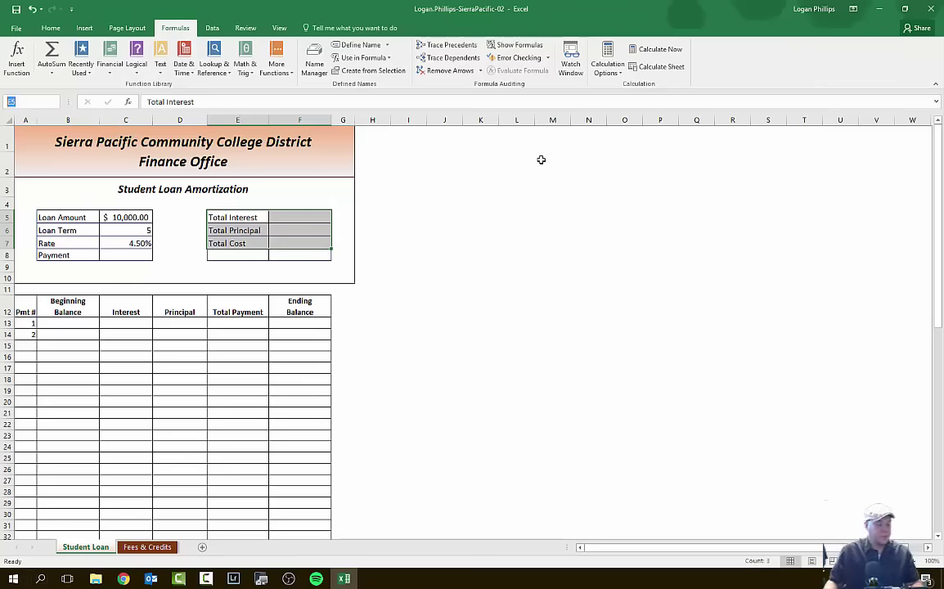
pyautogui.write('c8')
pyautogui.press('Return')
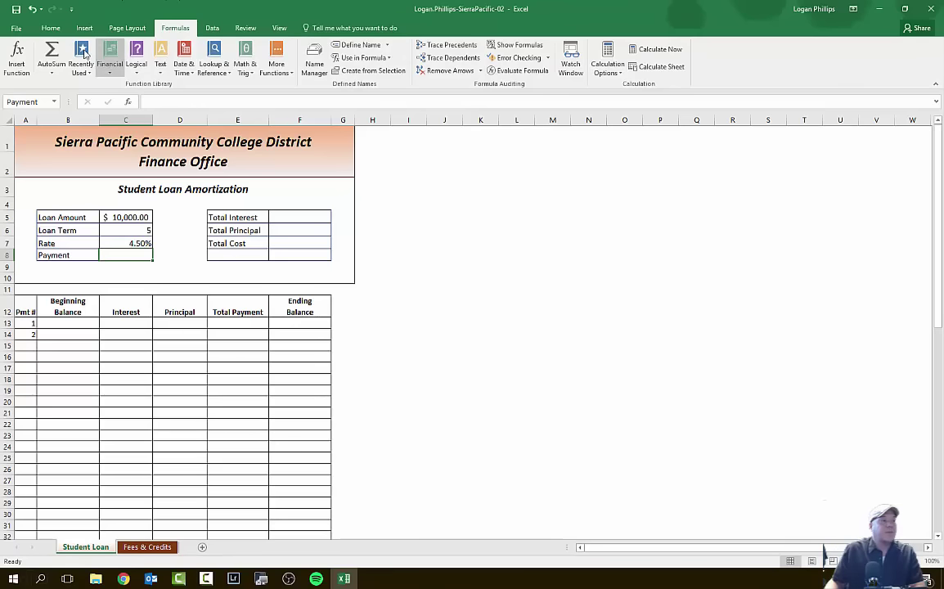
pyautogui.click(111, 72)
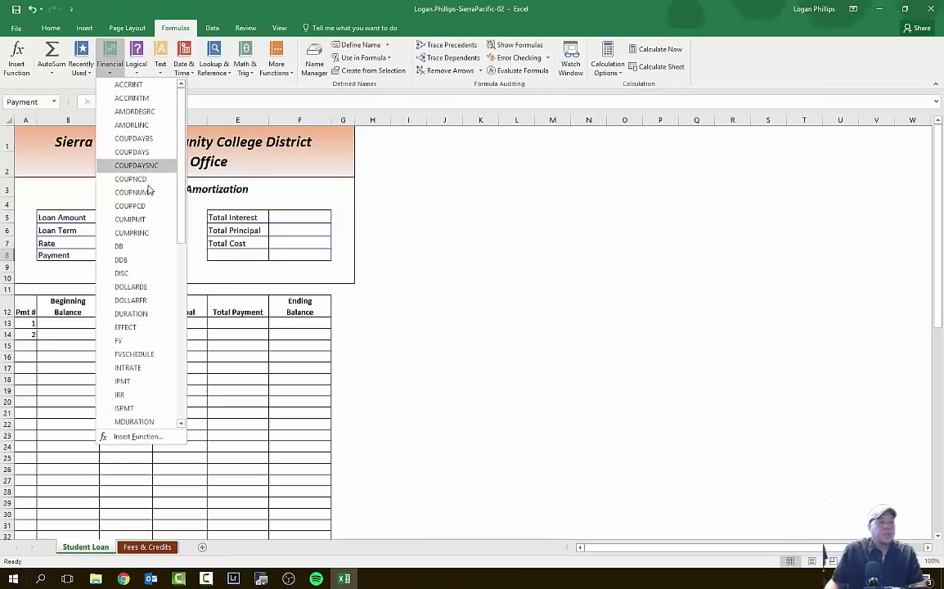
pyautogui.scroll(-8, 154, 234)
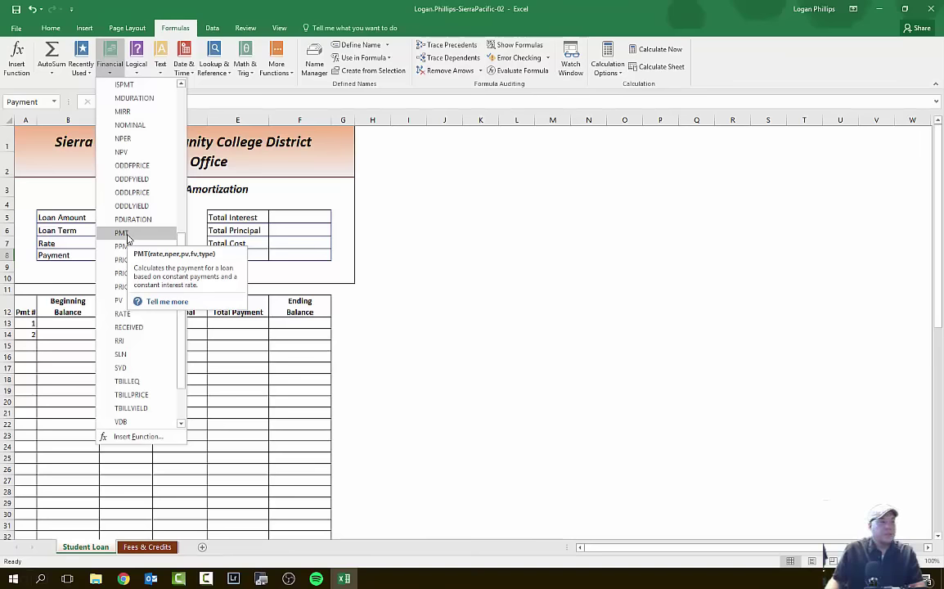
pyautogui.click(122, 233)
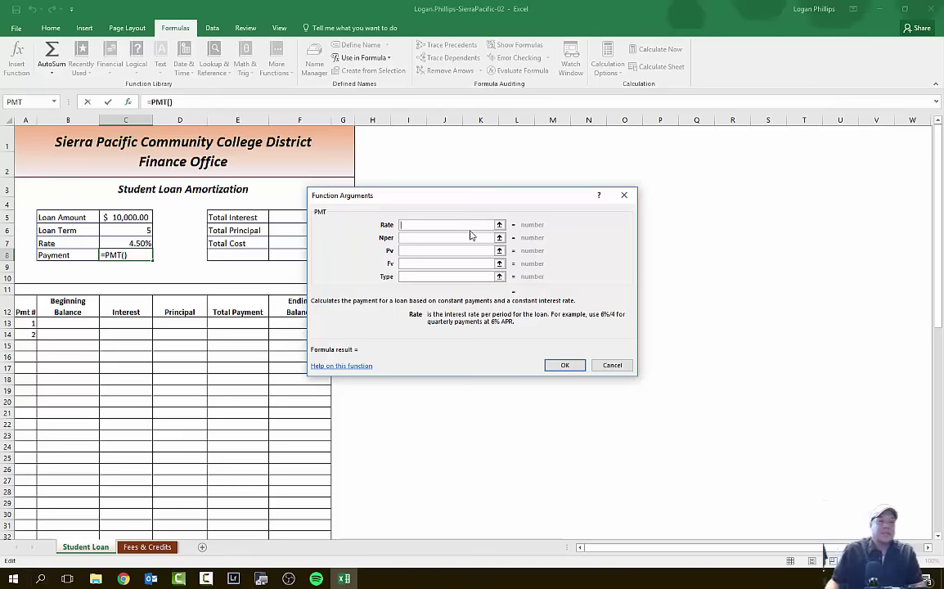
pyautogui.click(459, 237)
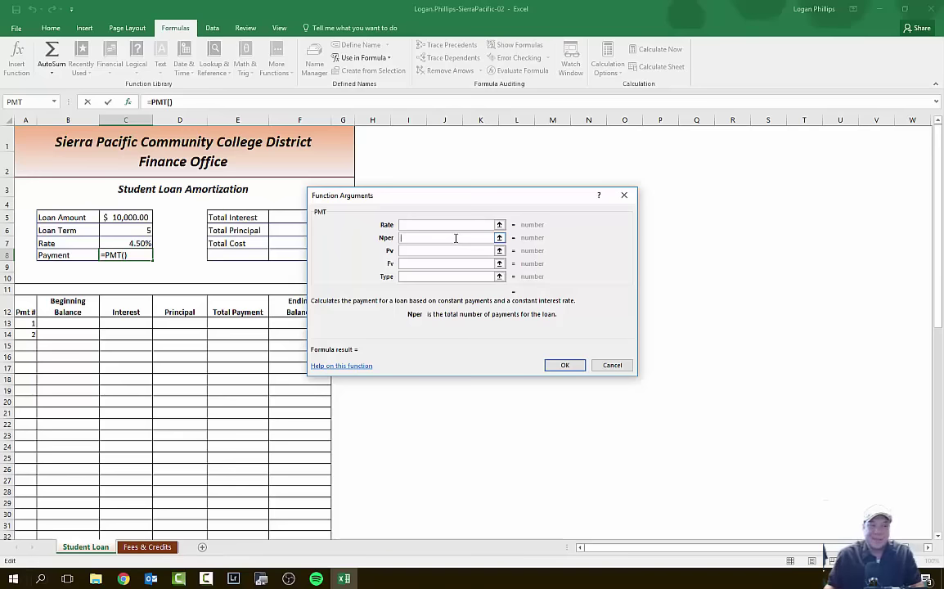
pyautogui.click(439, 252)
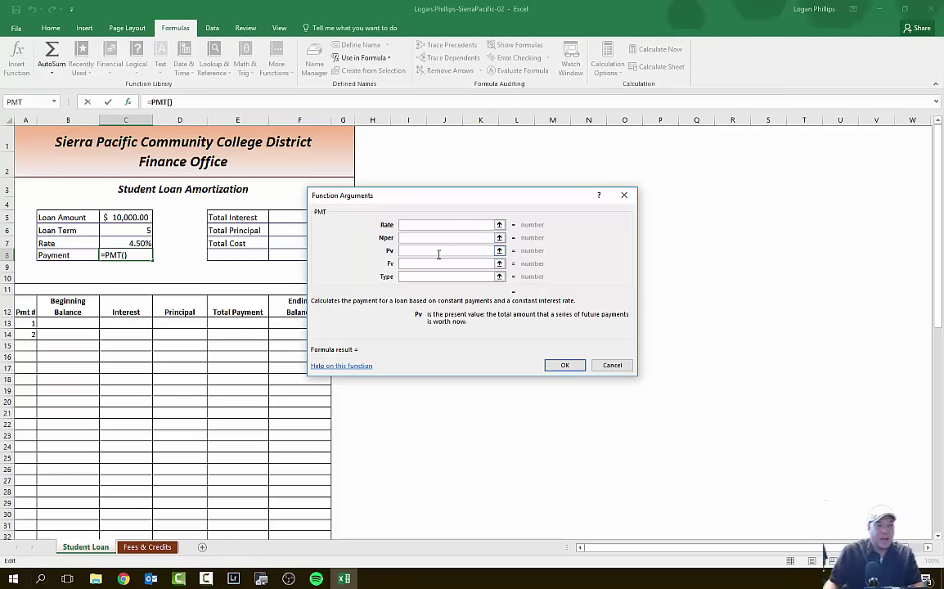
pyautogui.click(434, 265)
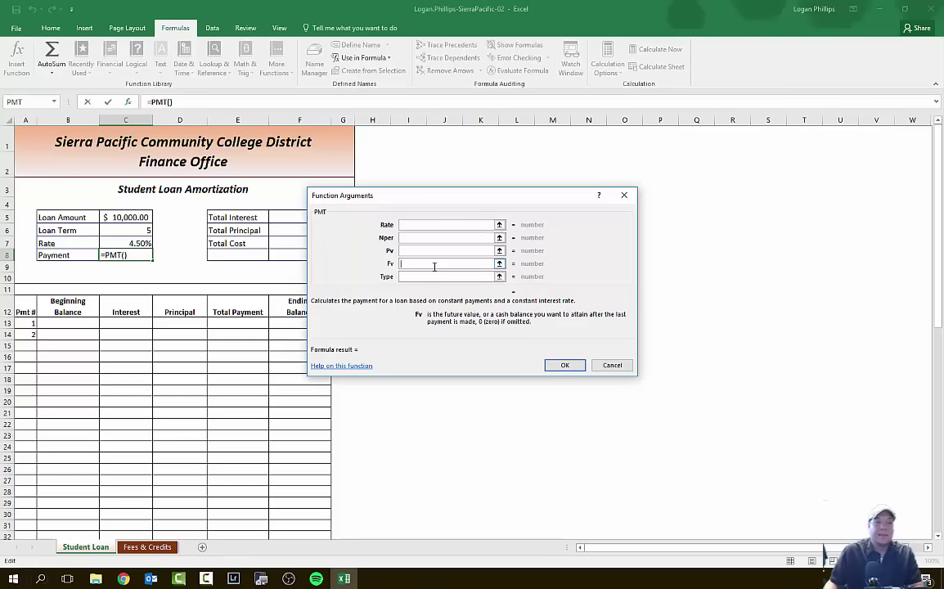
pyautogui.click(435, 279)
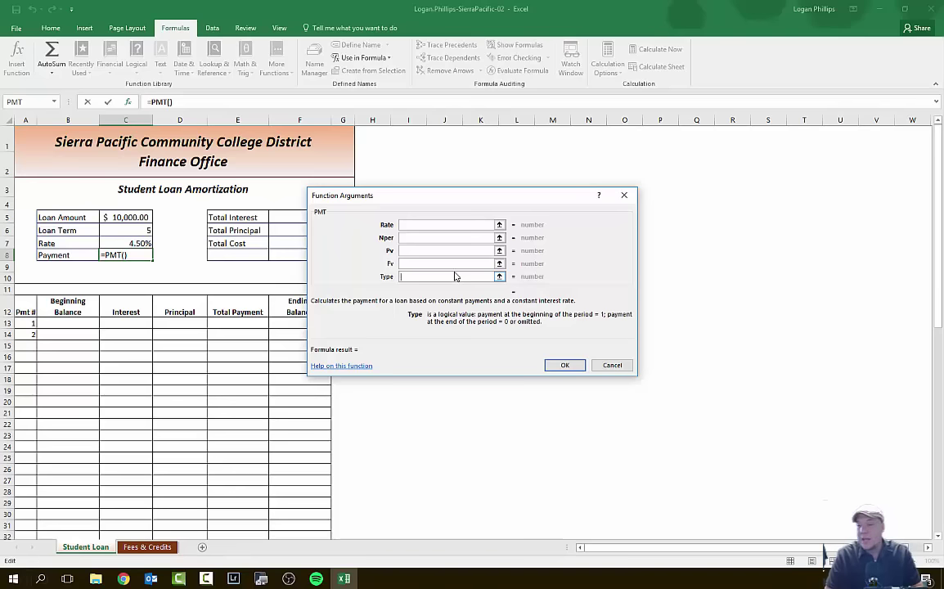
# Set the PMT function's Rate argument to Rate/12 and its Nper argument to Loan_Term*12, using the named cells C7 and C6
pyautogui.click(450, 225)
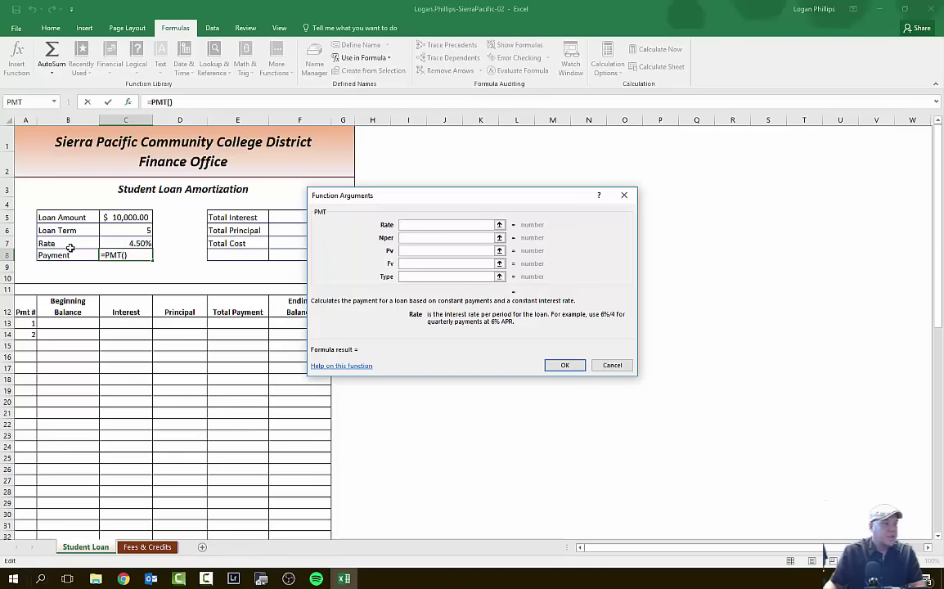
pyautogui.click(131, 244)
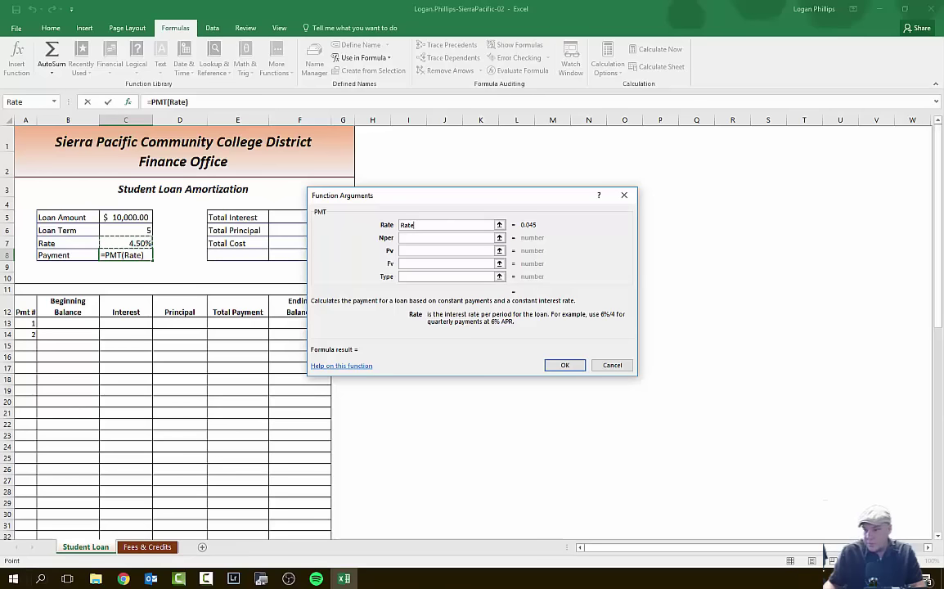
pyautogui.click(453, 224)
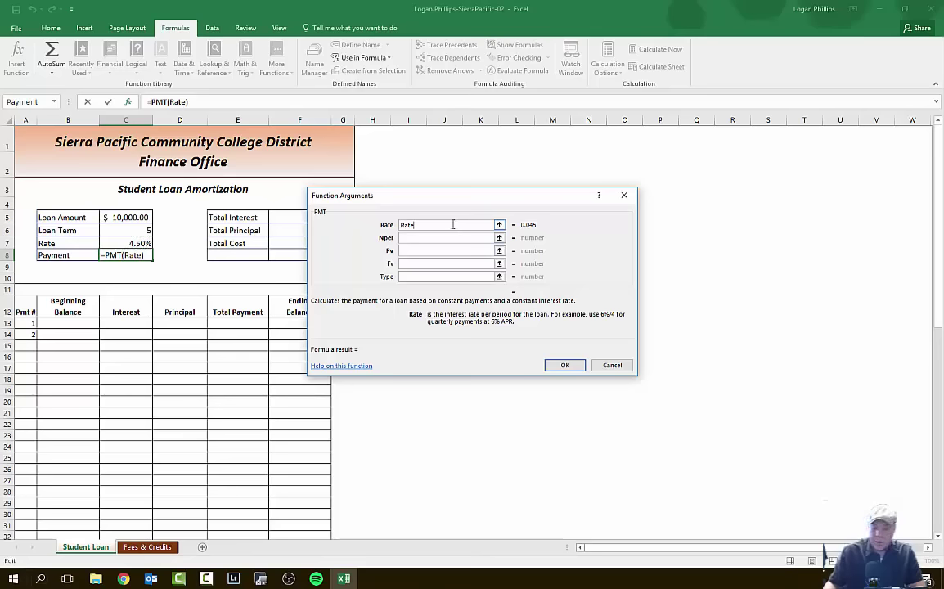
pyautogui.write('/12')
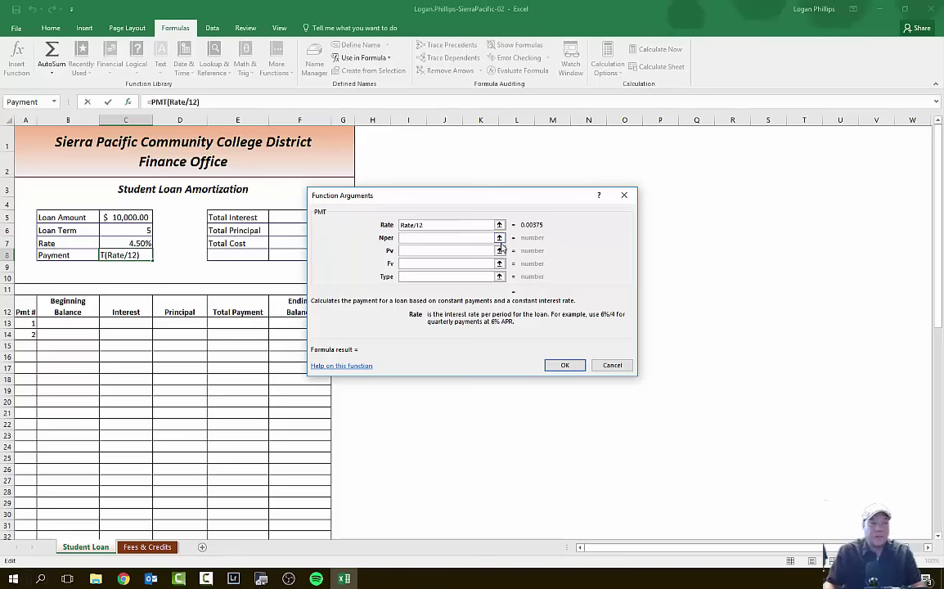
pyautogui.click(464, 239)
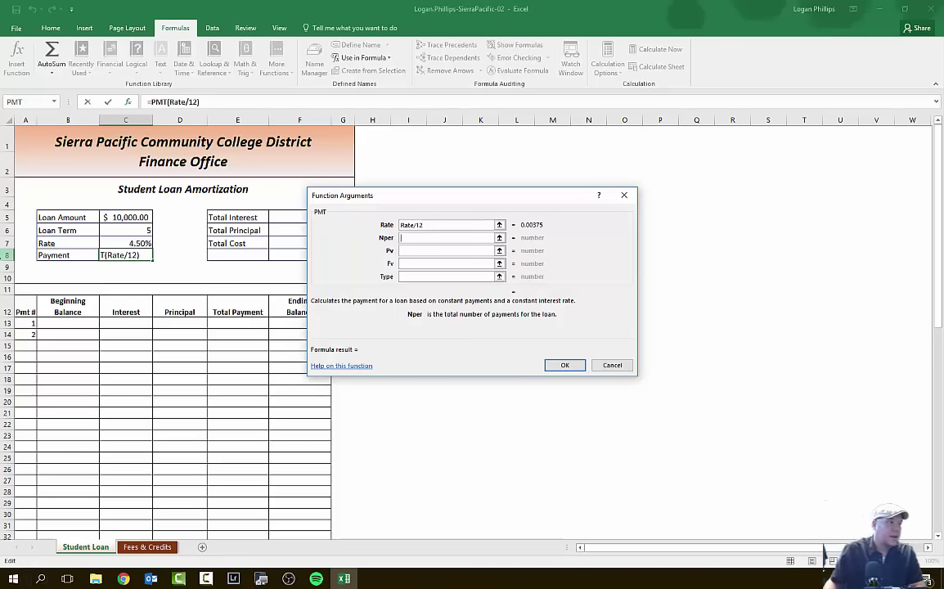
pyautogui.click(138, 230)
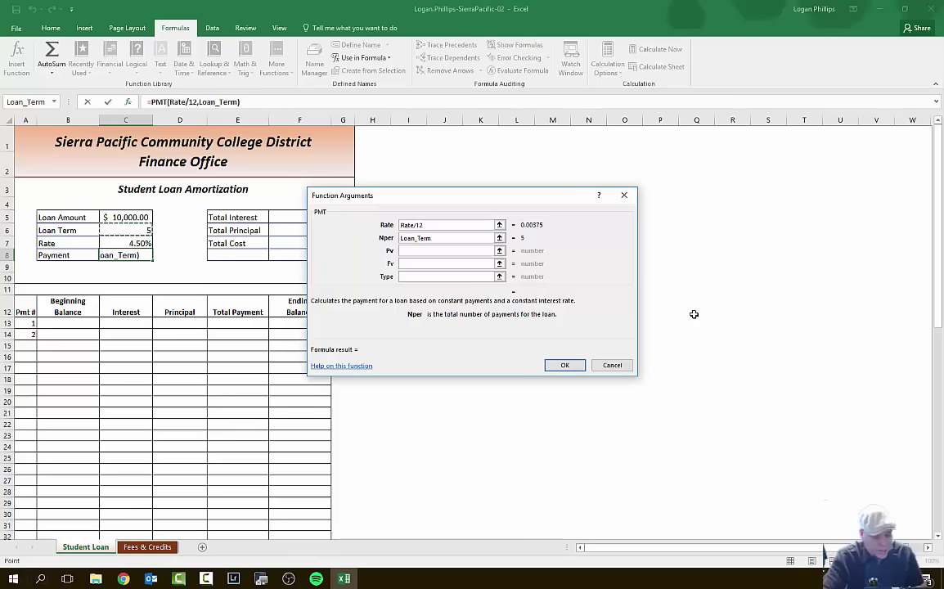
pyautogui.write('*12')
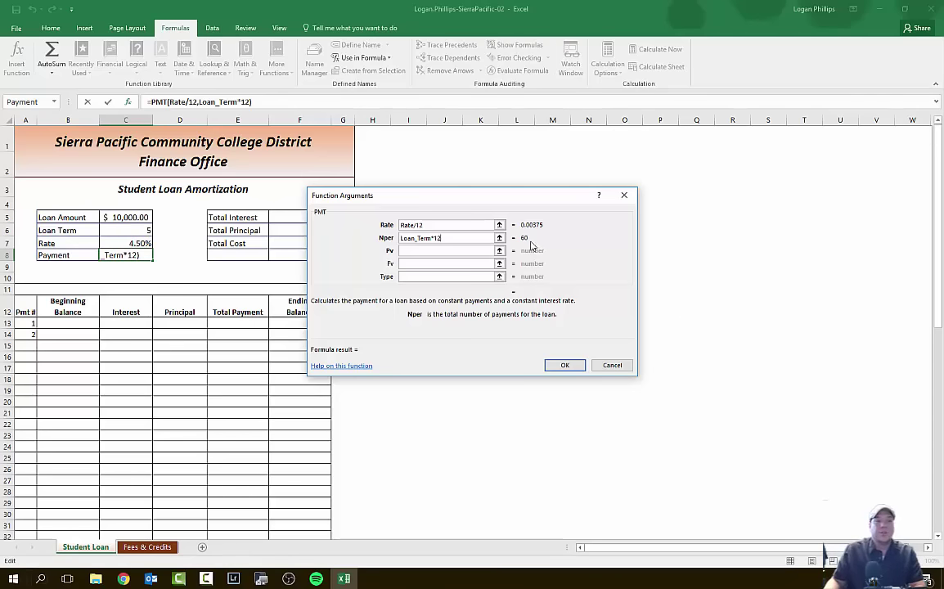
# Set the PMT function's Pv argument to -Loan_Amount and complete the payment formula in C8
pyautogui.click(424, 250)
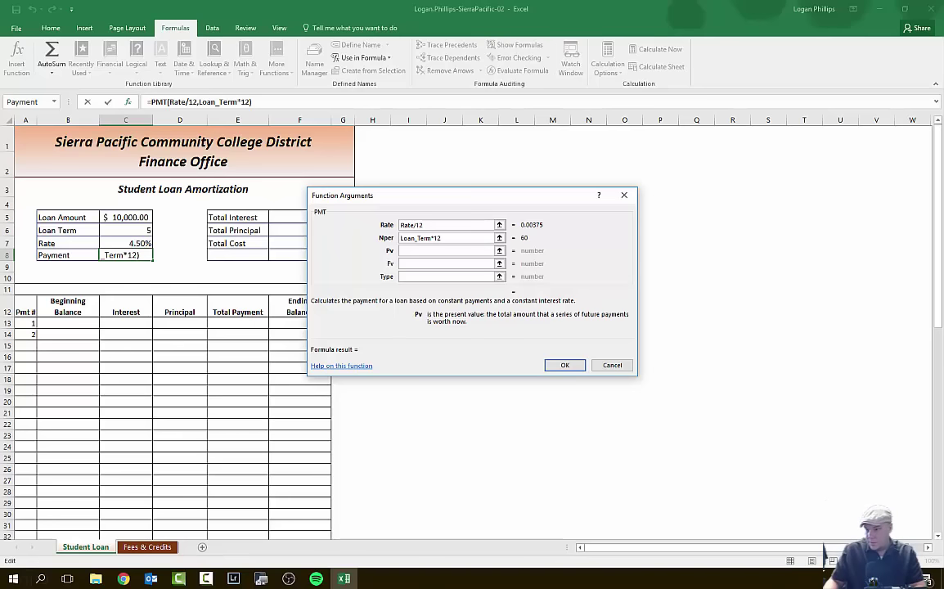
pyautogui.click(123, 578)
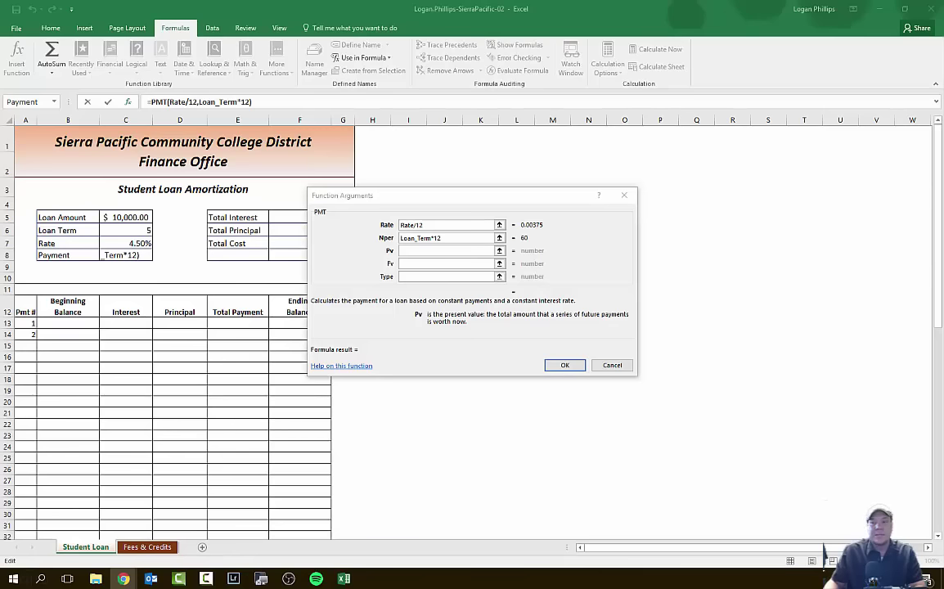
pyautogui.click(429, 252)
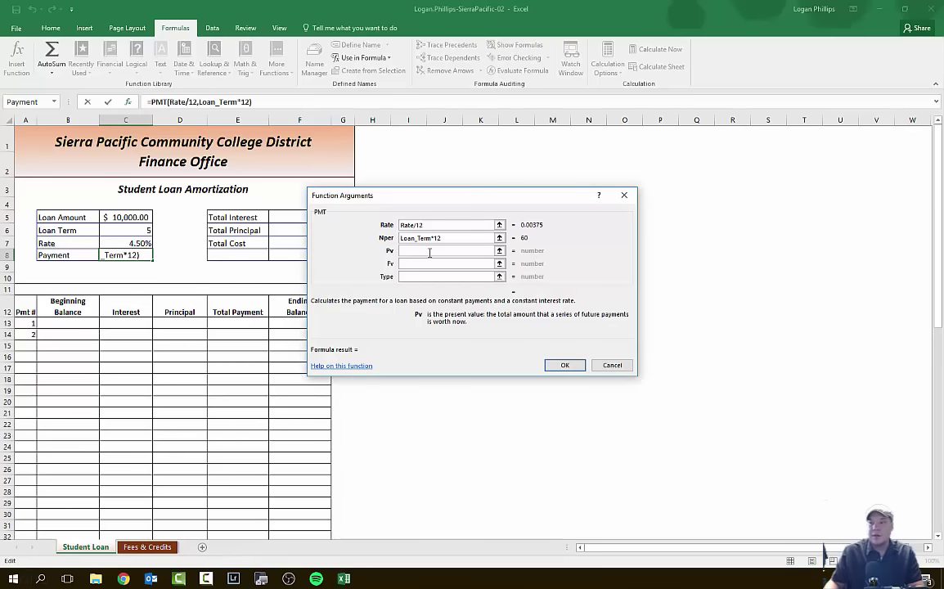
pyautogui.write('-')
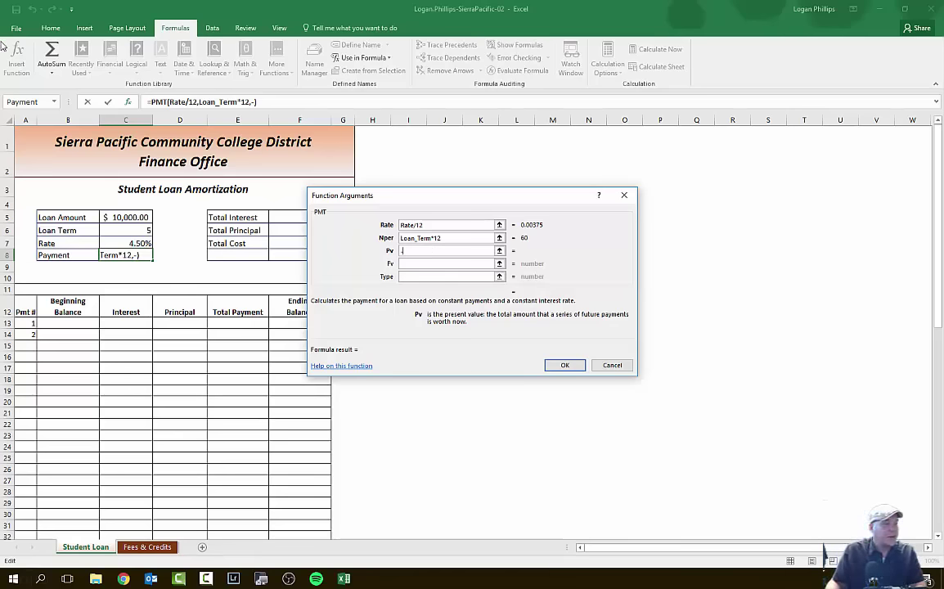
pyautogui.click(129, 217)
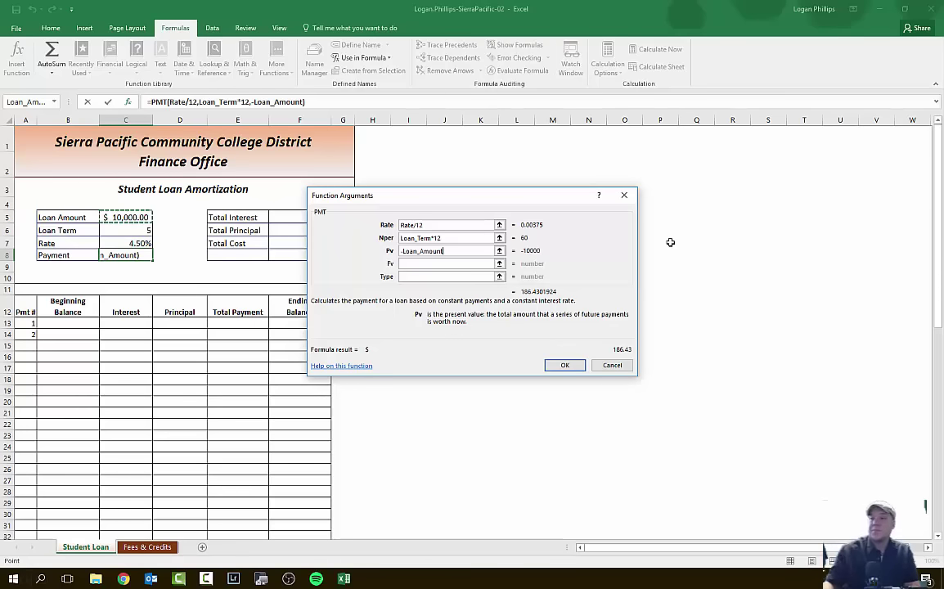
pyautogui.hotkey('alt', 'Tab')
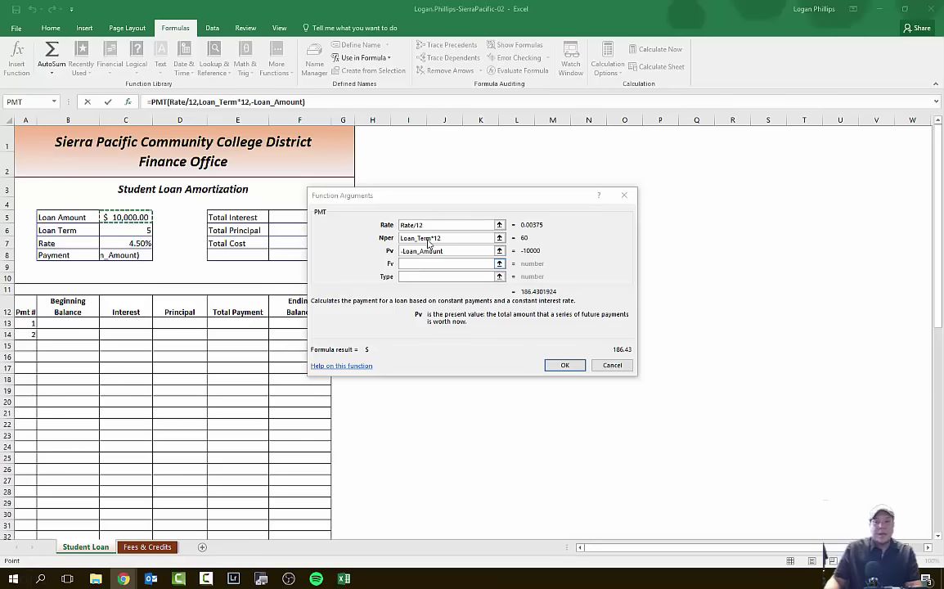
pyautogui.click(570, 369)
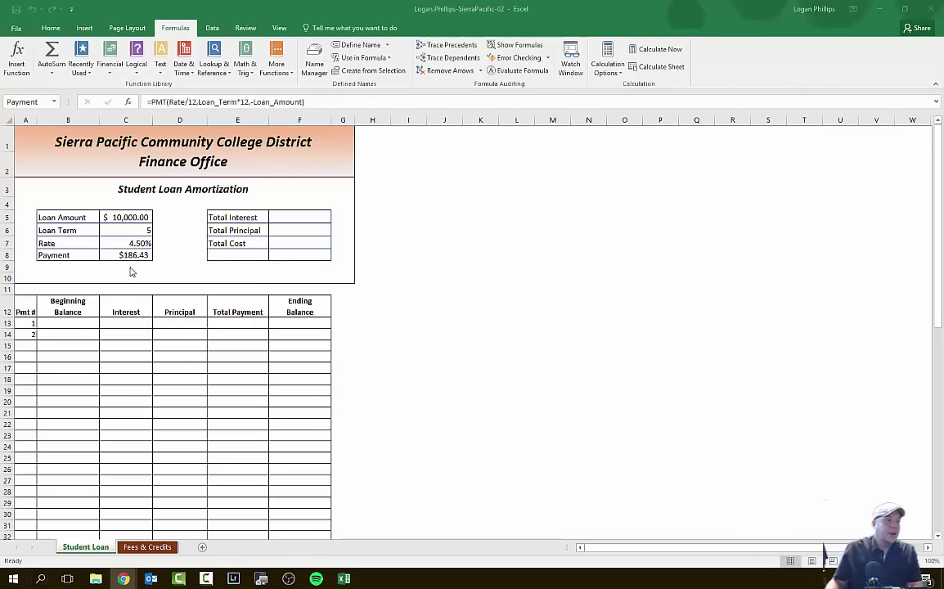
pyautogui.hotkey('alt', 'Tab')
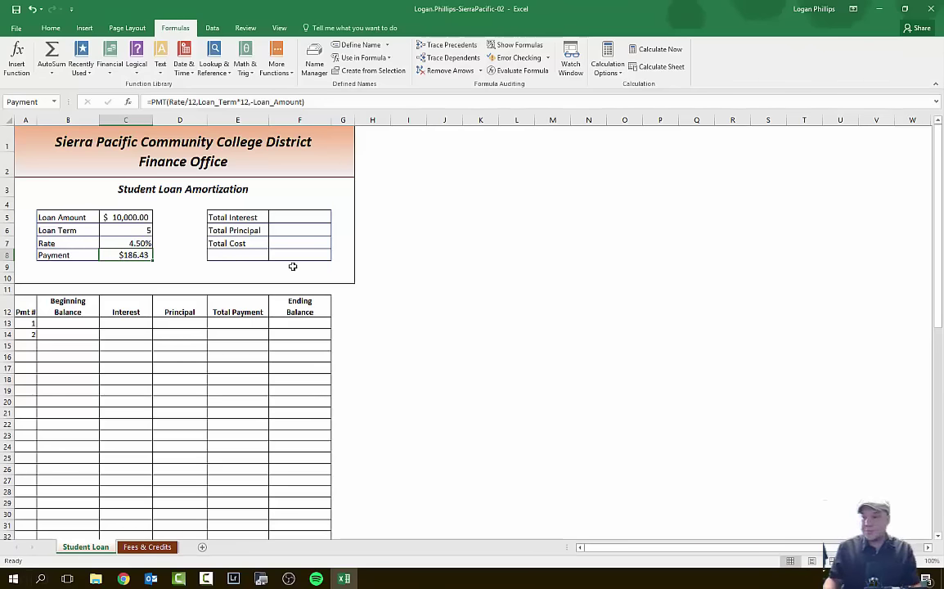
pyautogui.hotkey('alt', 'Tab')
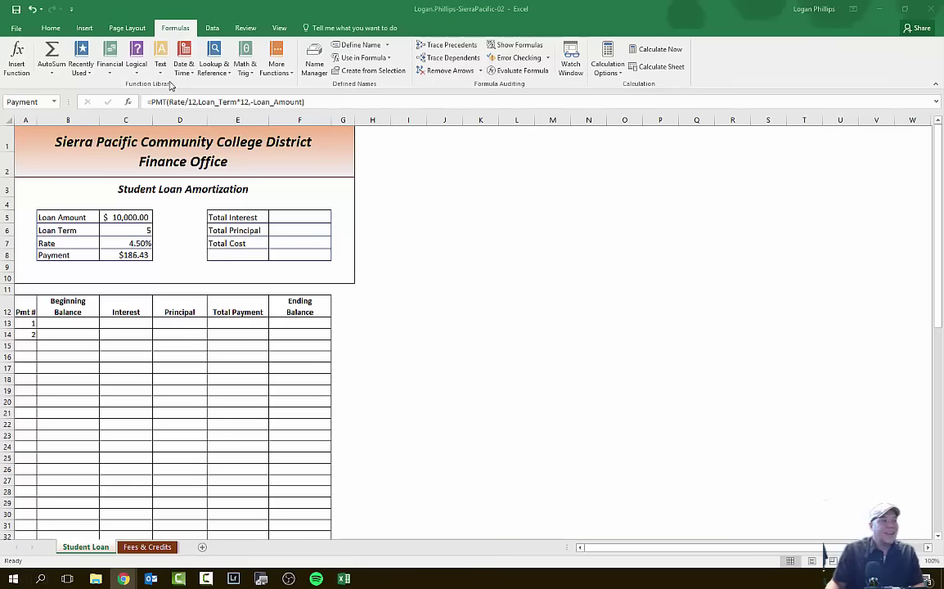
# Enter the formula =Payment*Loan_Term in the Total Interest cell F5, referencing the named cells C8 and C6
pyautogui.click(43, 102)
pyautogui.moveTo(41, 102); pyautogui.dragTo(2, 106)
pyautogui.write('F5')
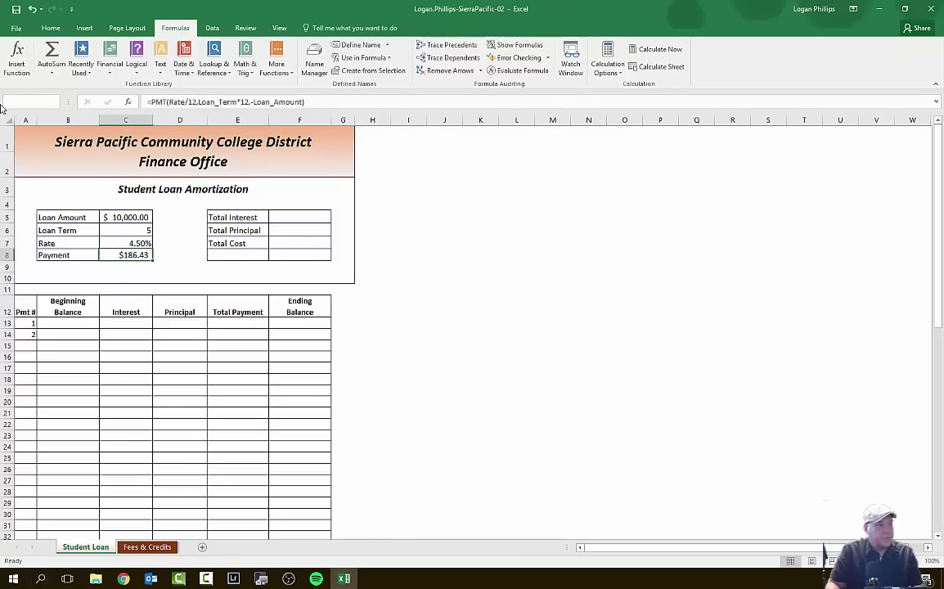
pyautogui.press('Return')
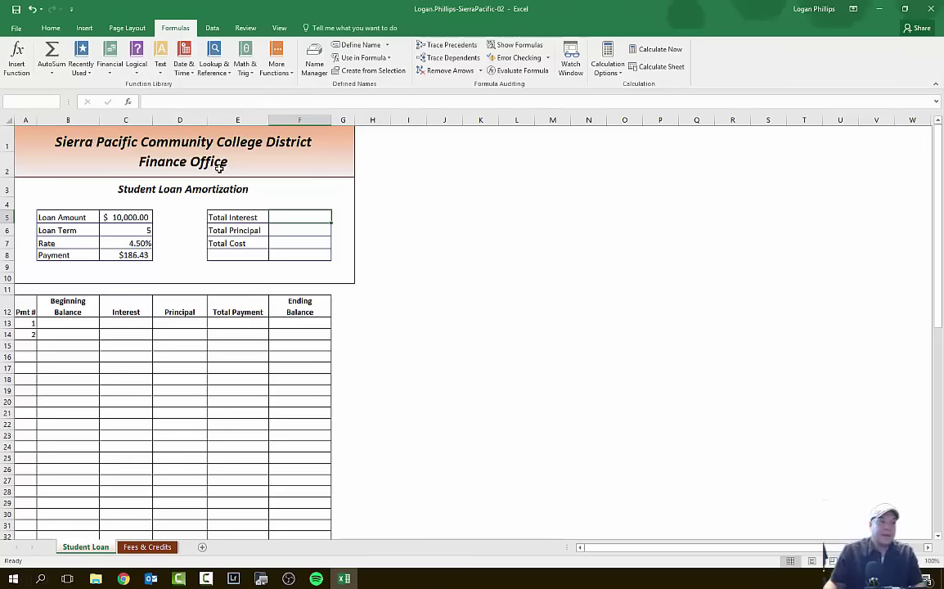
pyautogui.click(260, 215)
pyautogui.doubleClick(287, 214)
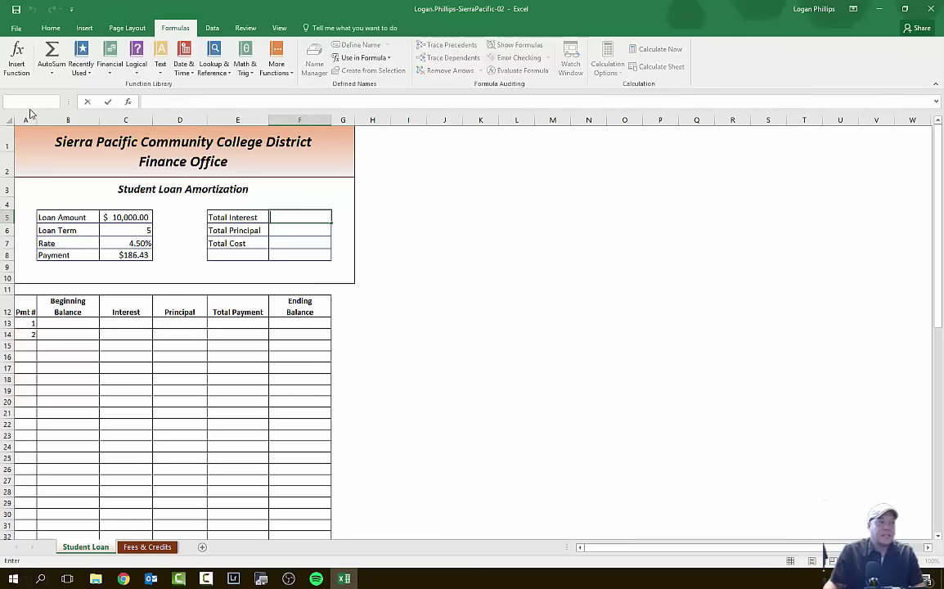
pyautogui.click(284, 214)
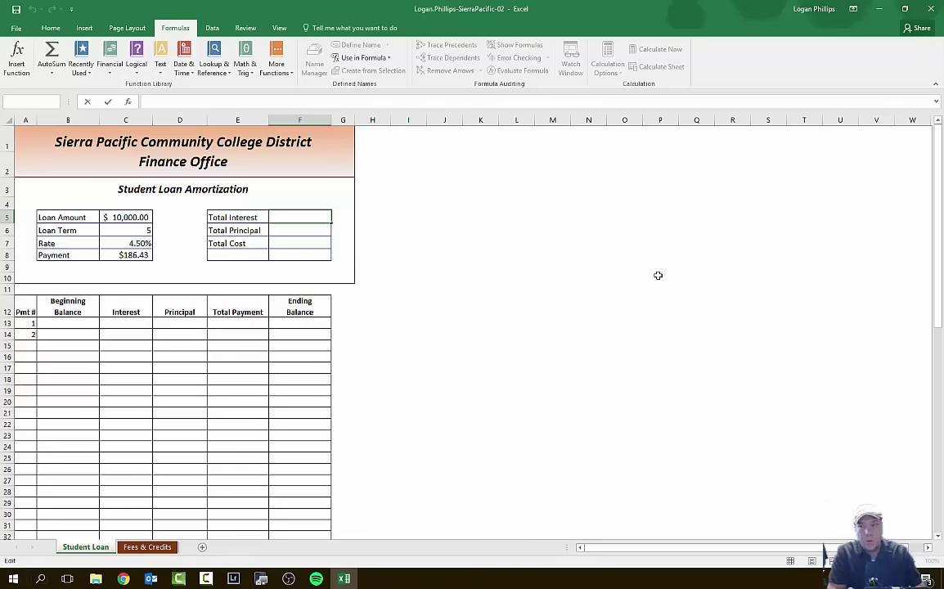
pyautogui.write('=')
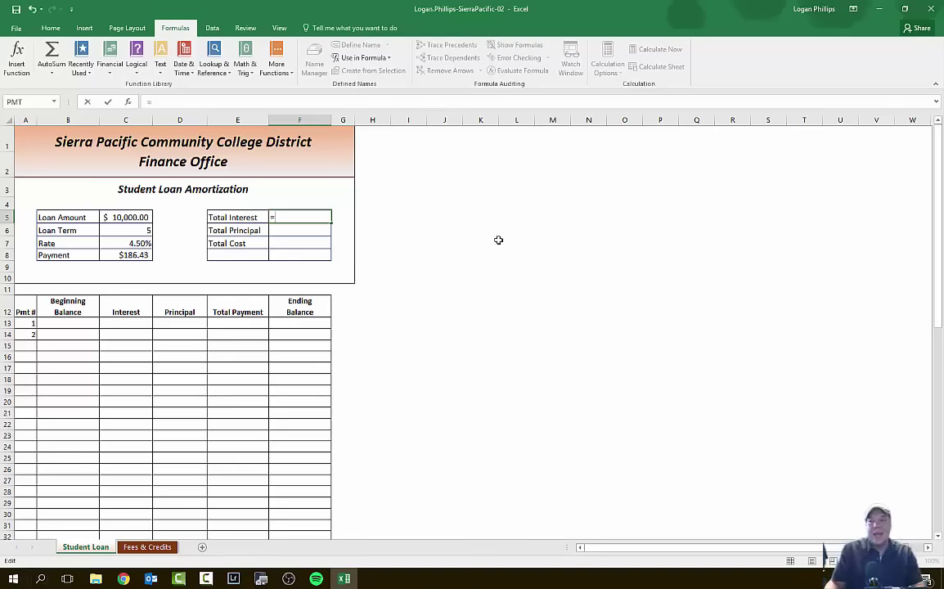
pyautogui.click(131, 255)
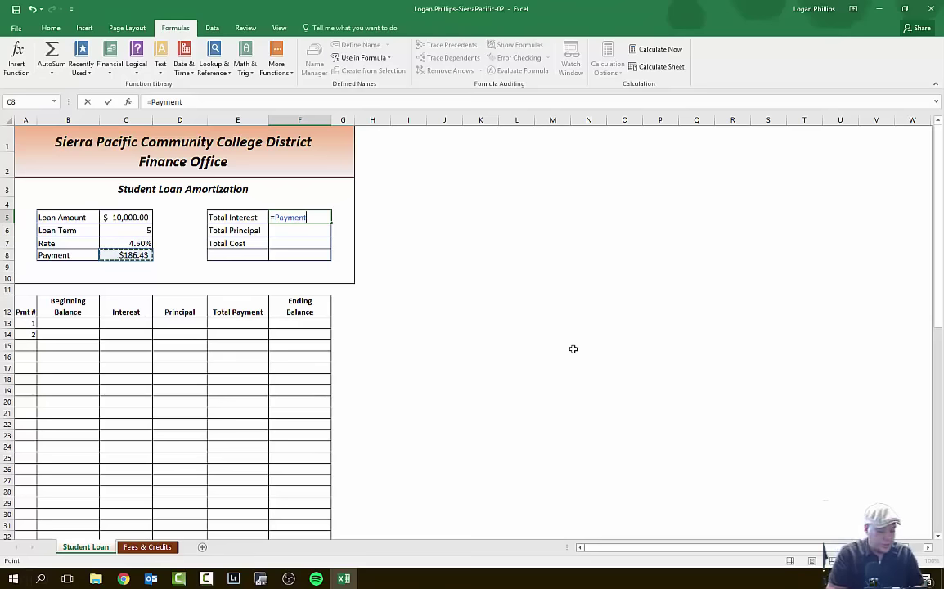
pyautogui.write('*')
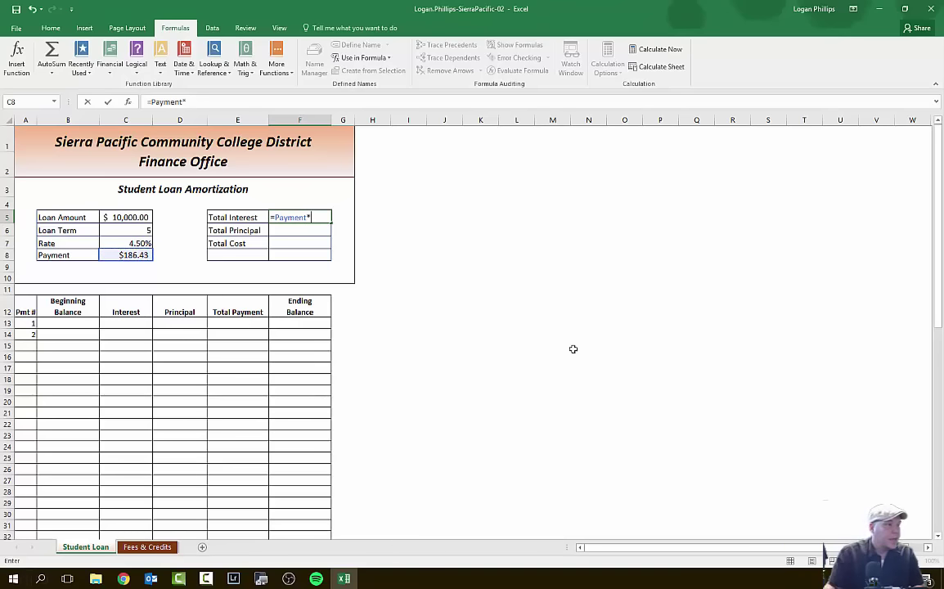
pyautogui.click(132, 230)
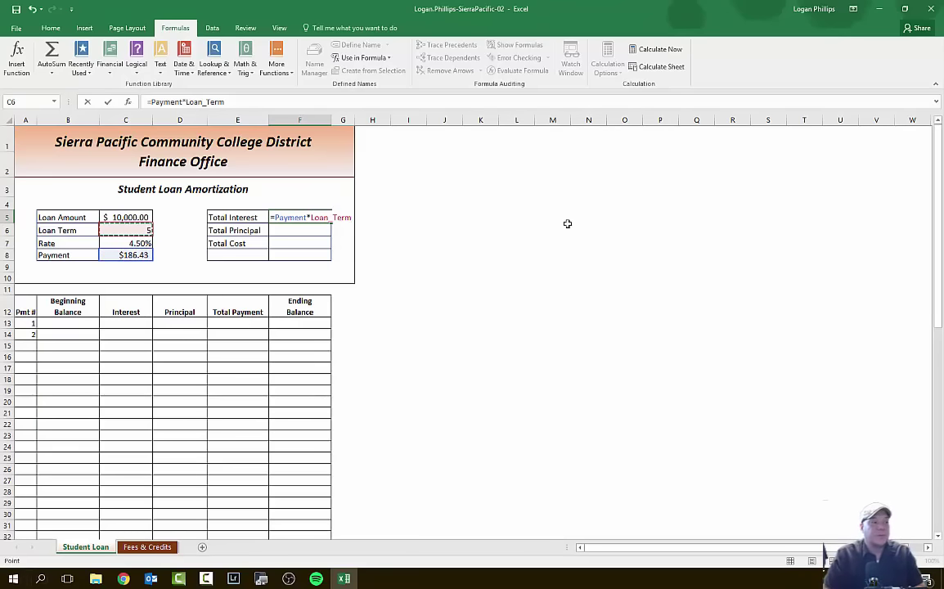
pyautogui.press('Return')
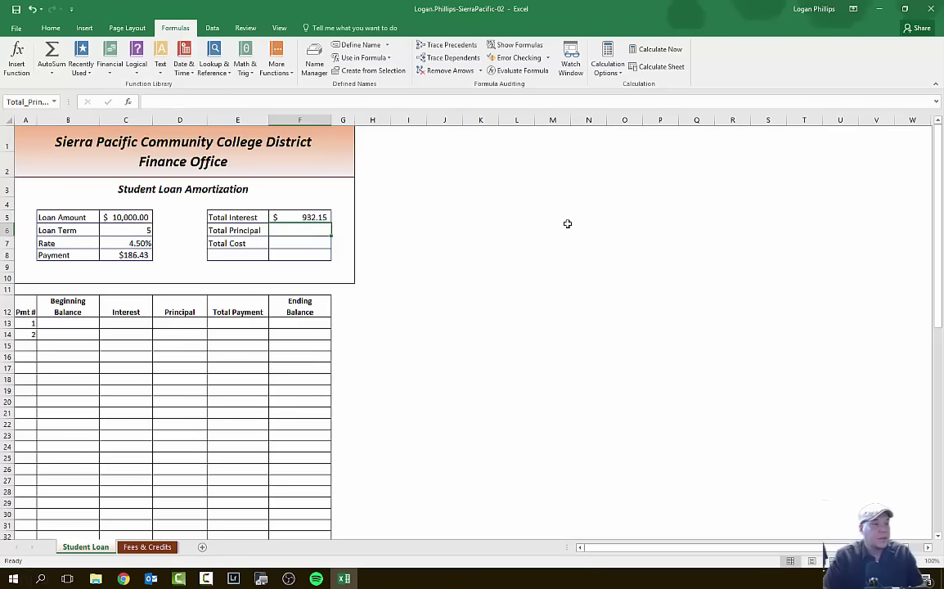
# Extend the Total Interest formula in F5 to =Payment*Loan_Term*12-Loan_Amount, using the named loan amount cell C5
pyautogui.press('Up')
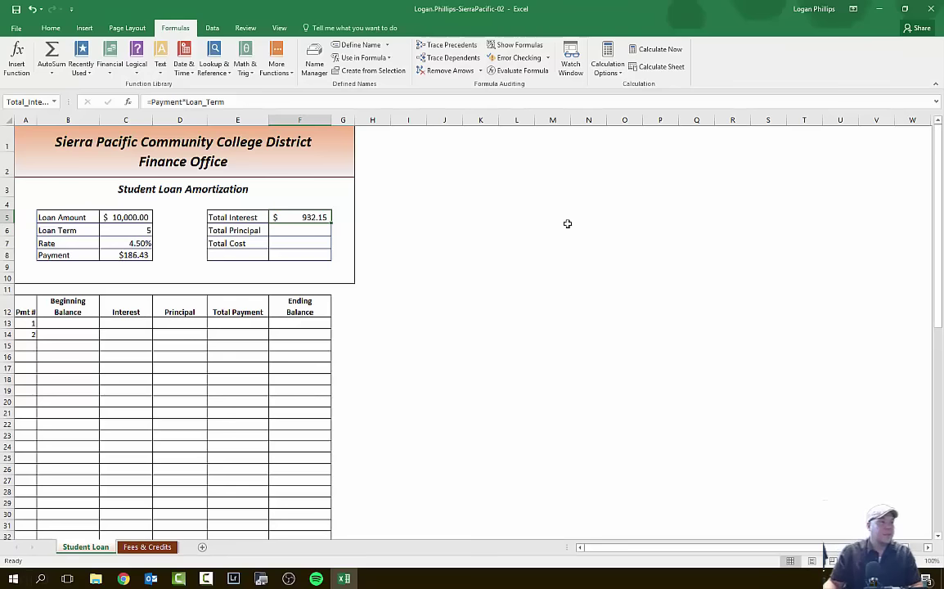
pyautogui.click(247, 103)
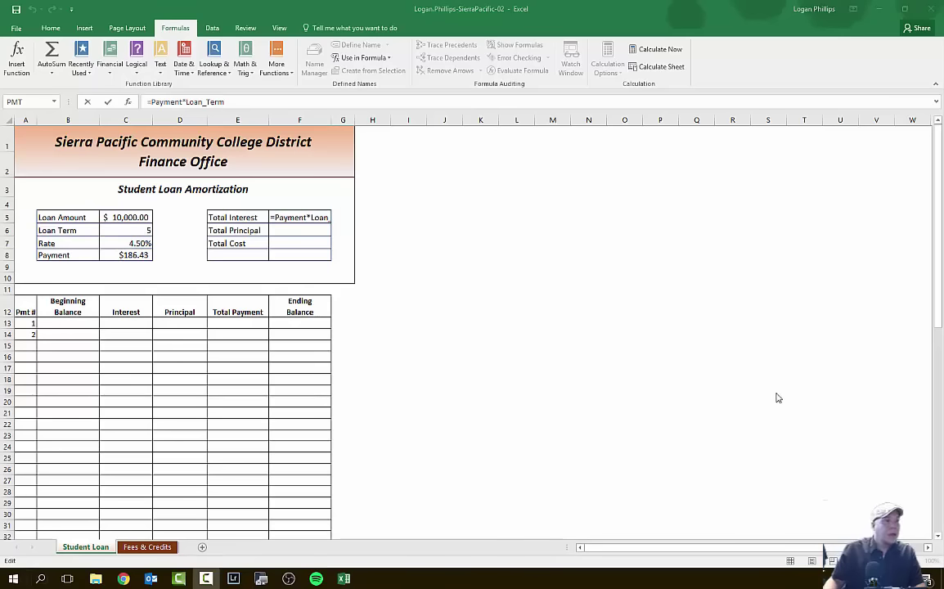
pyautogui.click(253, 106)
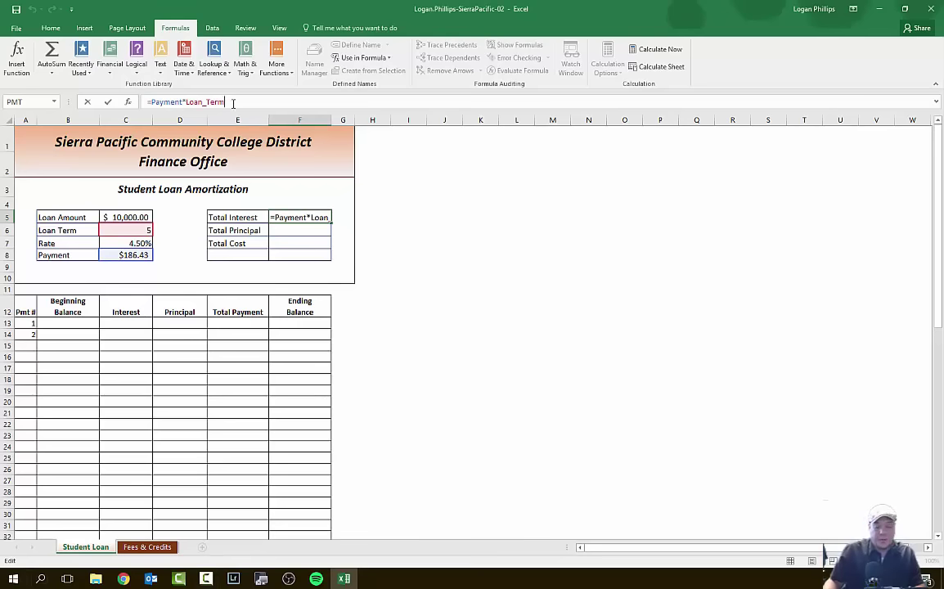
pyautogui.write('*12')
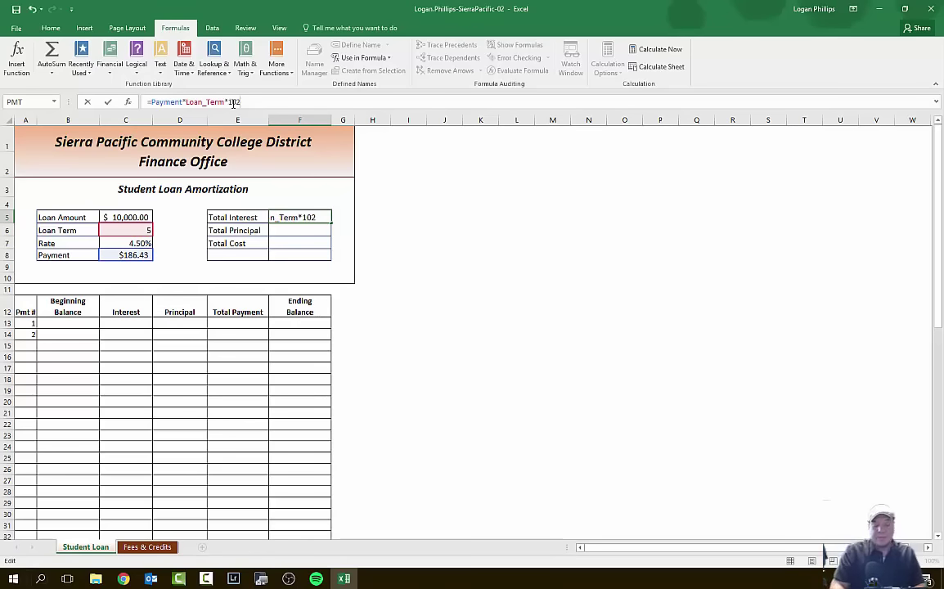
pyautogui.press('BackSpace')
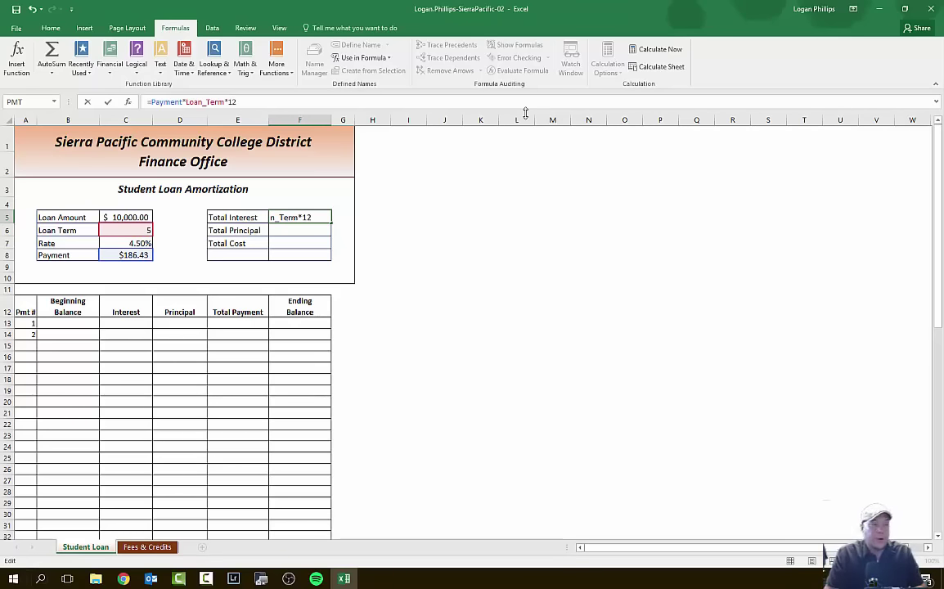
pyautogui.write('-')
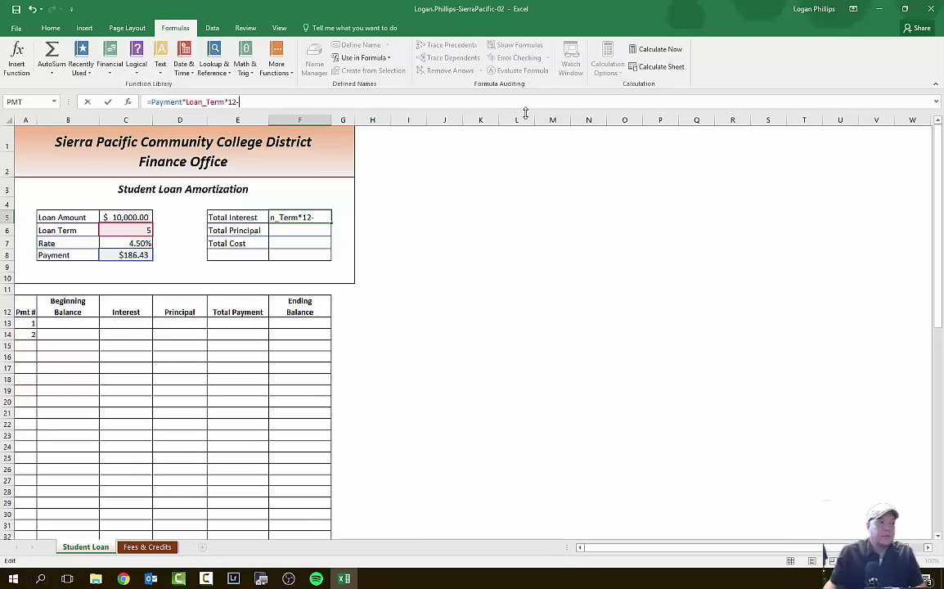
pyautogui.click(133, 214)
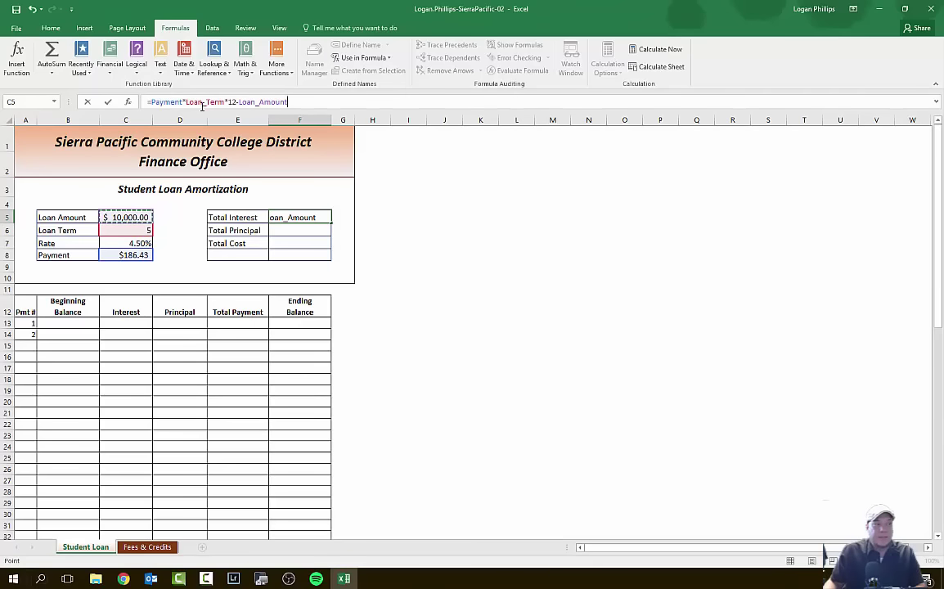
pyautogui.press('Return')
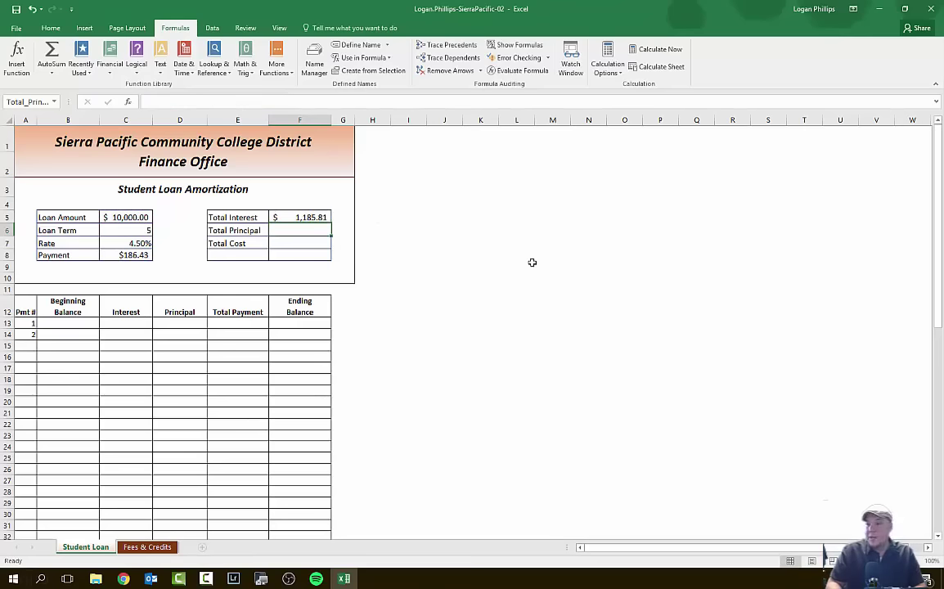
pyautogui.press('Up')
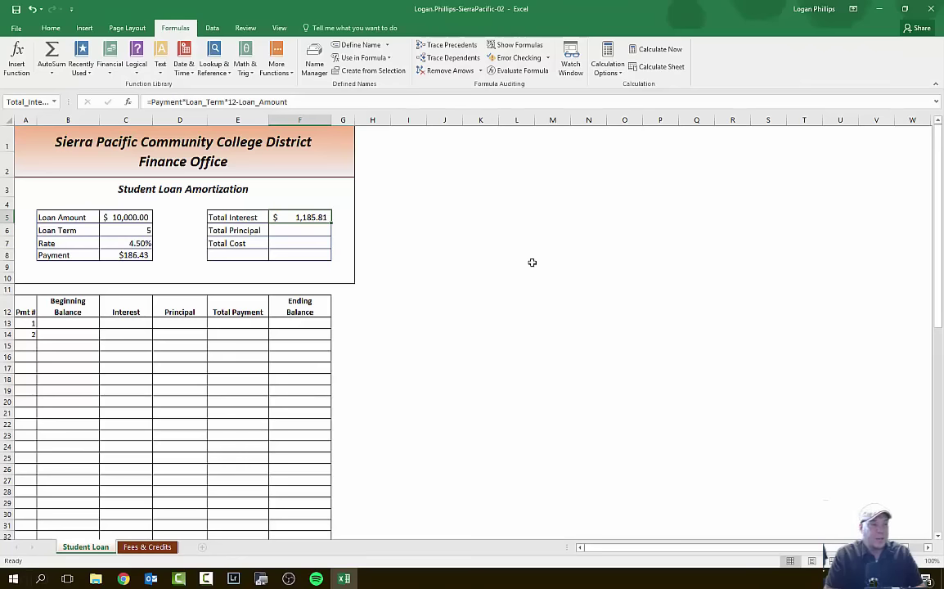
# Enter the formula =Payment*Loan_Term*12-Total_Interest in the Total Principal cell F6, referencing the named cells
pyautogui.press('Down')
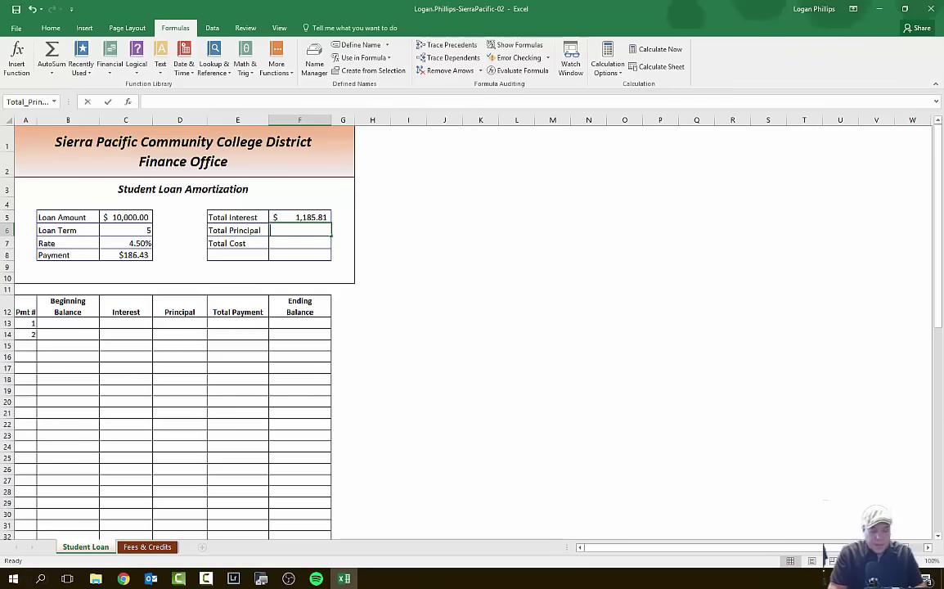
pyautogui.write('=')
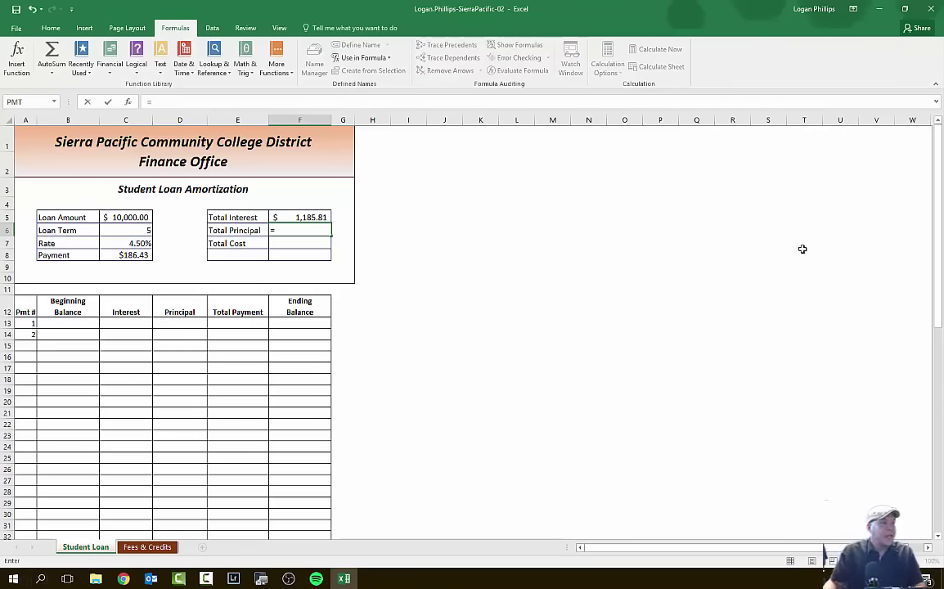
pyautogui.click(131, 255)
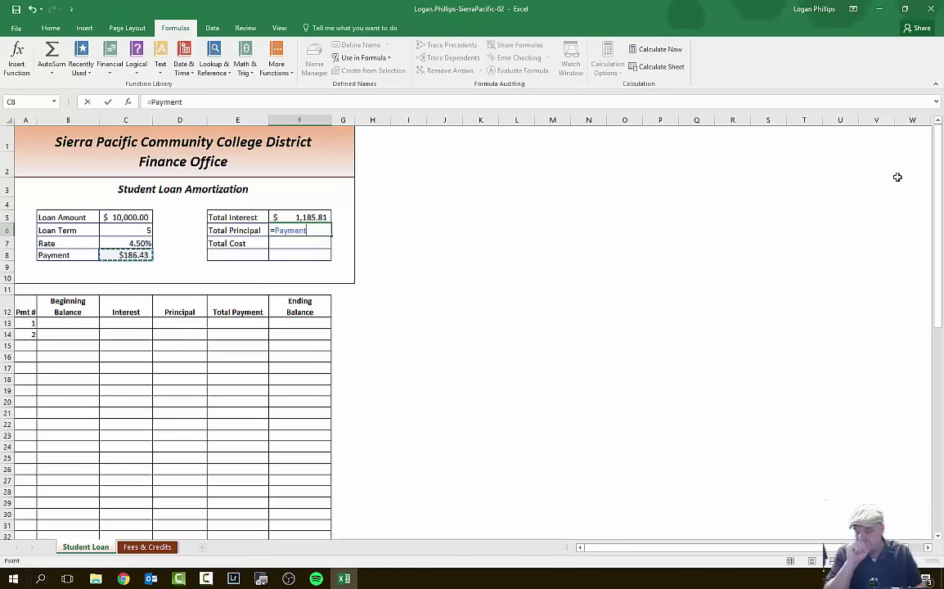
pyautogui.write('*')
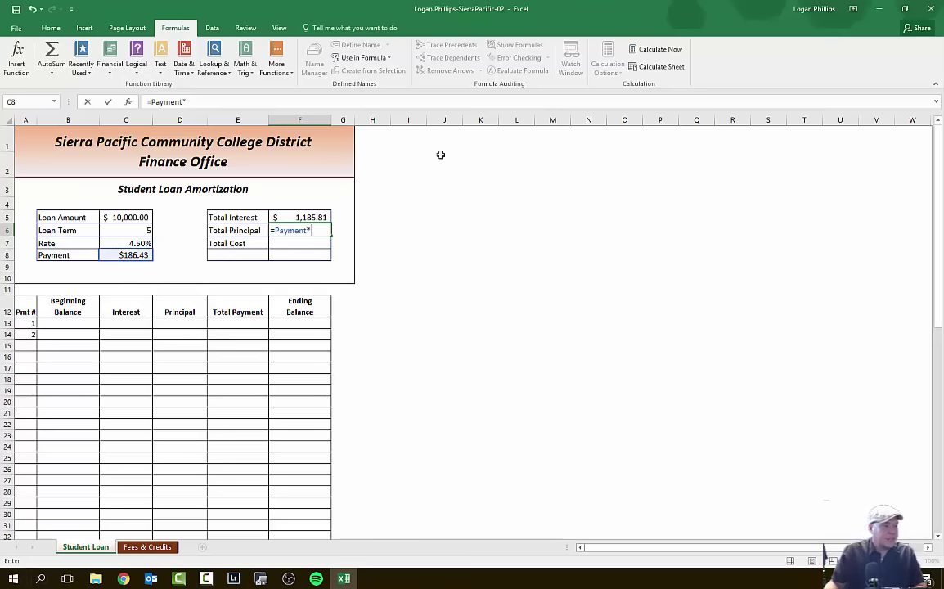
pyautogui.click(139, 229)
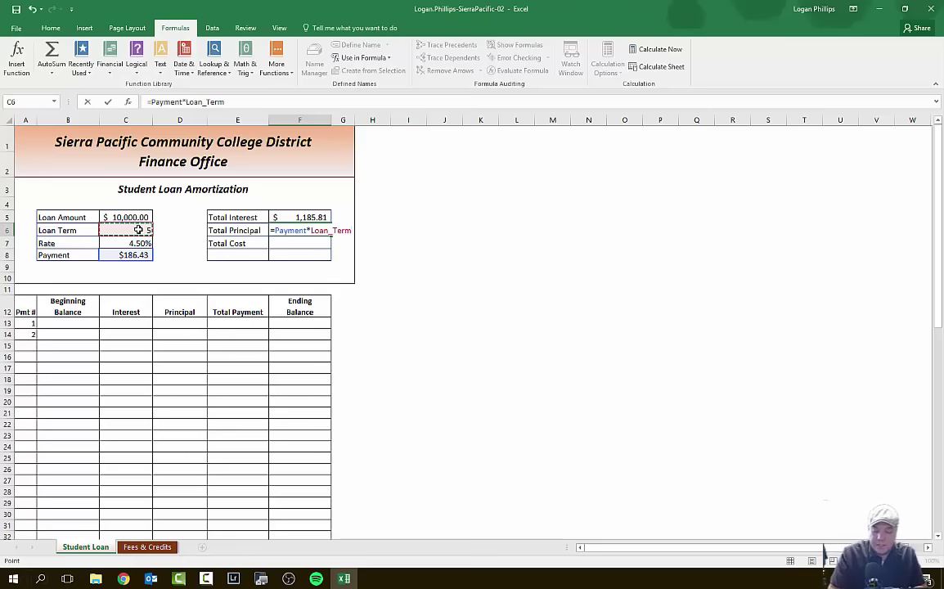
pyautogui.write('*12-')
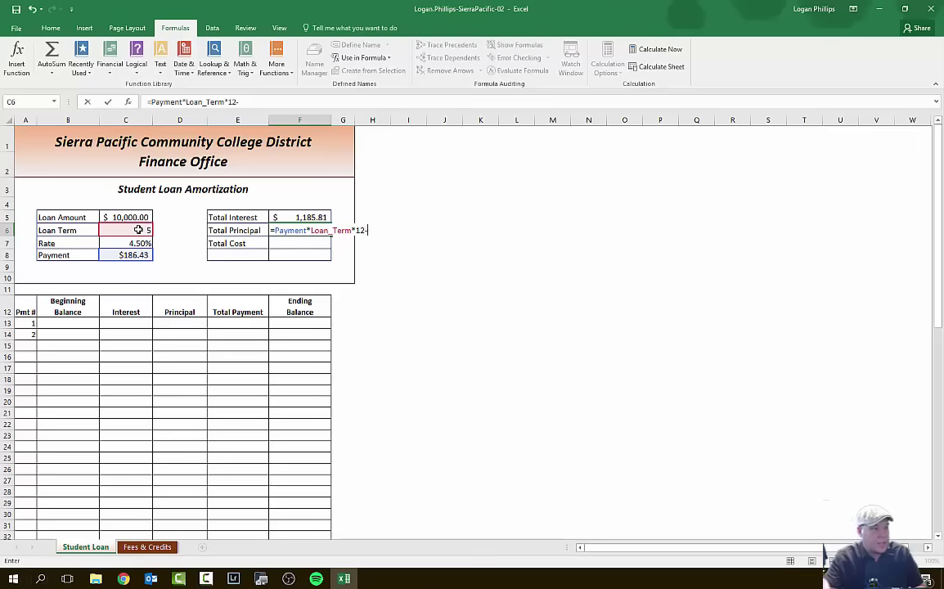
pyautogui.click(305, 216)
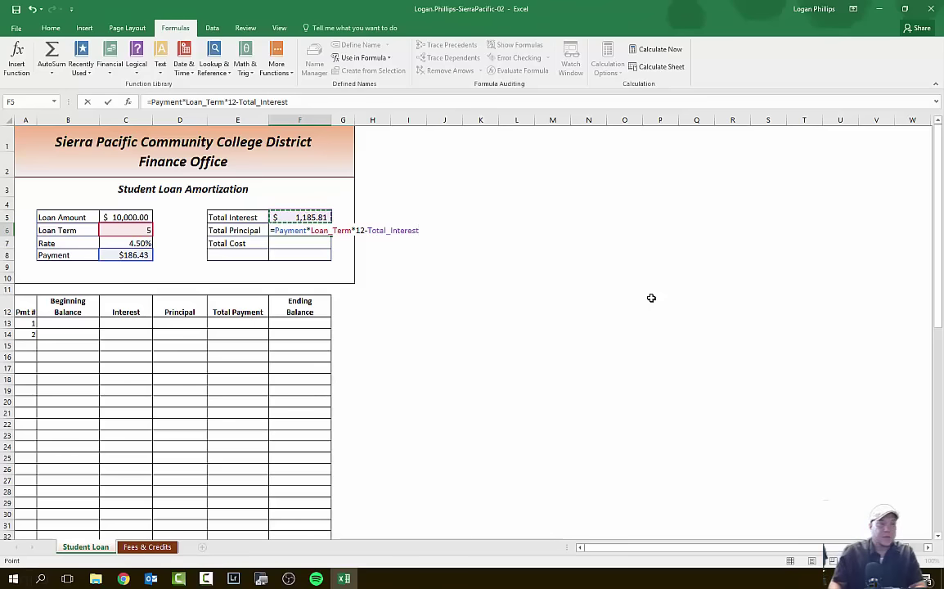
pyautogui.press('Return')
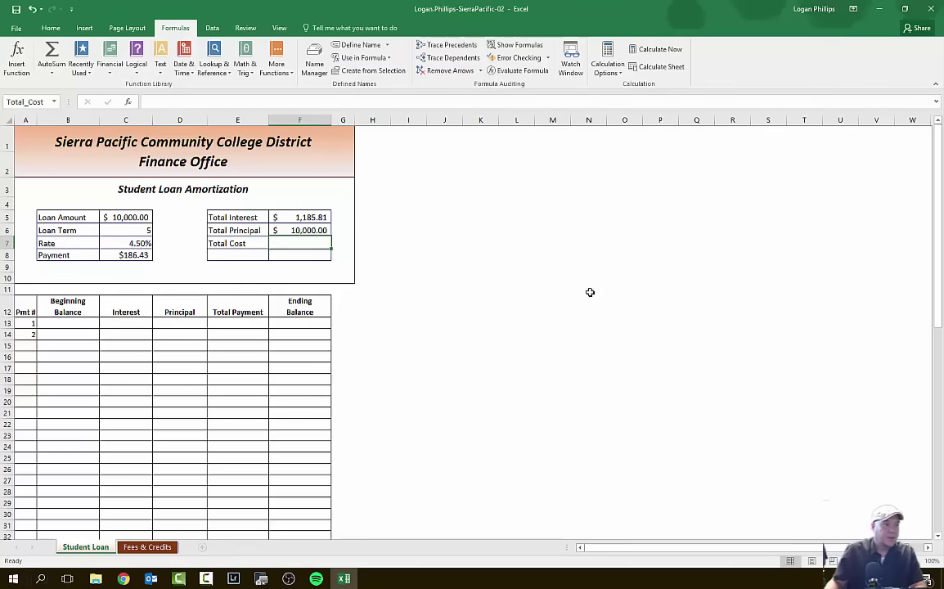
pyautogui.click(311, 217)
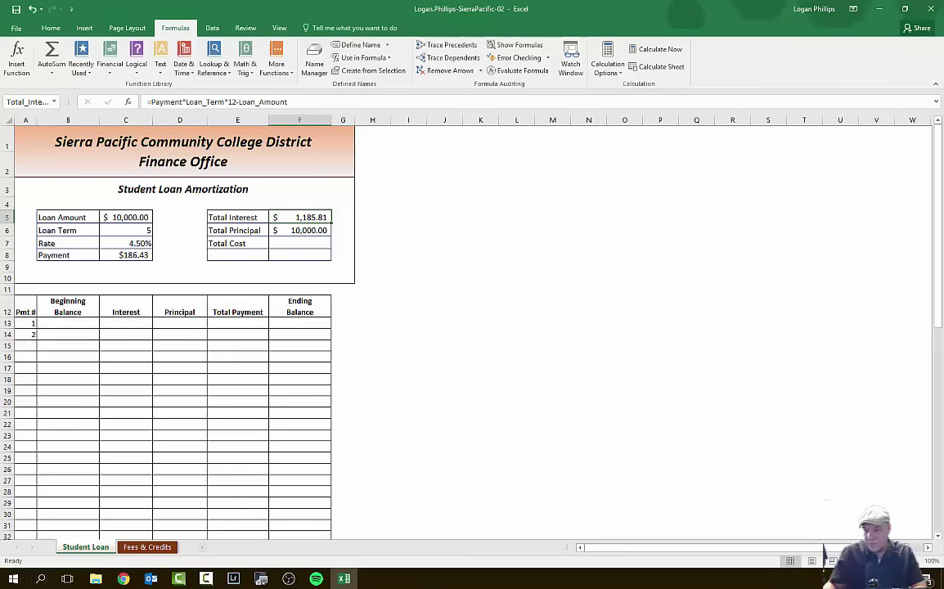
pyautogui.press('Down')
pyautogui.press('Down')
pyautogui.hotkey('alt', 'Tab')
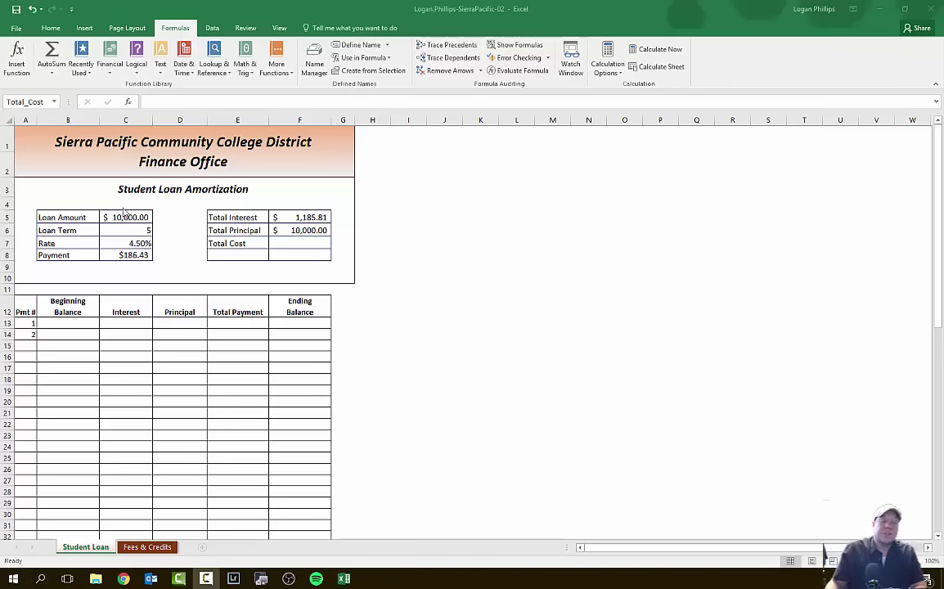
pyautogui.click(321, 230)
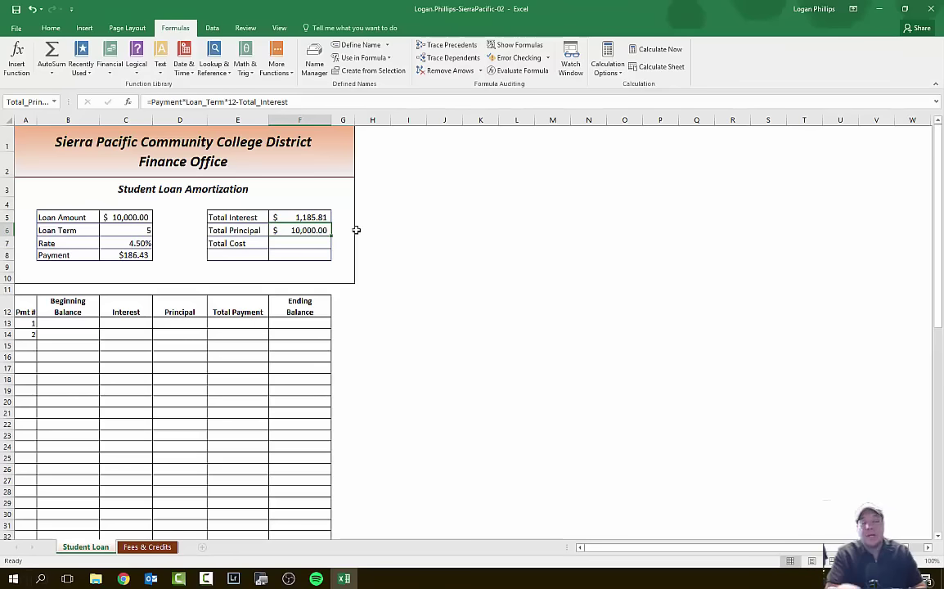
# Enter the formula =Total_Interest+Total_Principal in the Total Cost cell F7, referencing the named cells F5 and F6
pyautogui.click(311, 241)
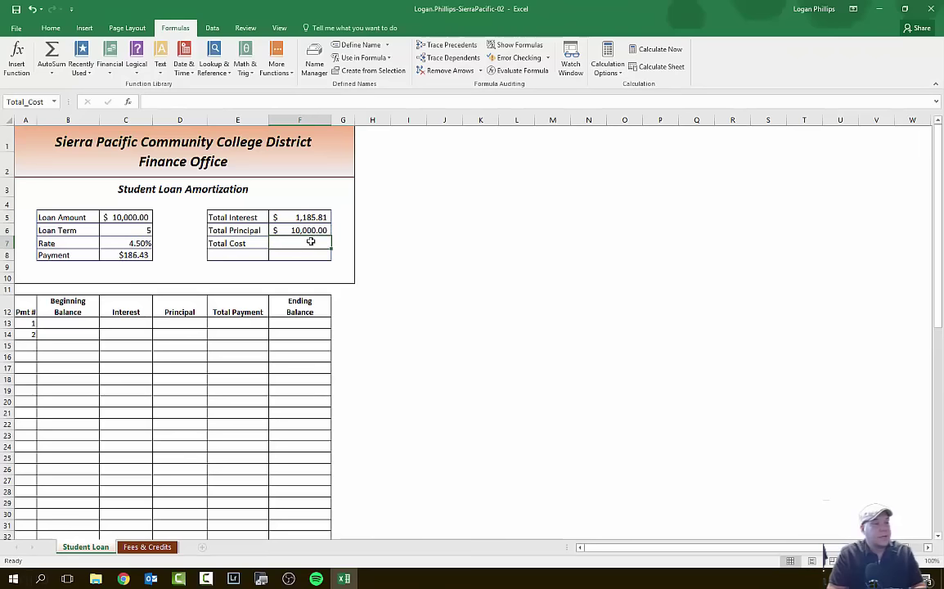
pyautogui.write('=')
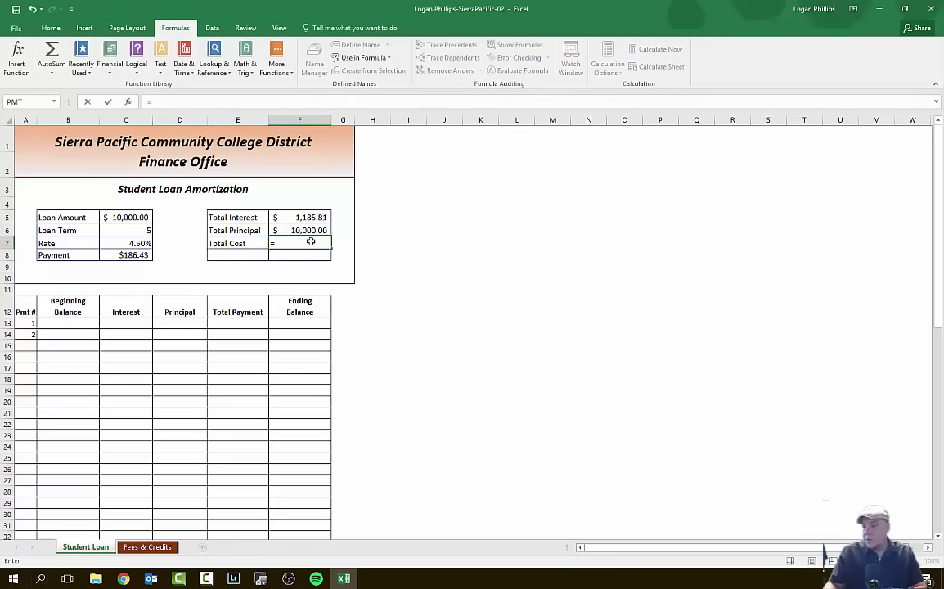
pyautogui.click(316, 216)
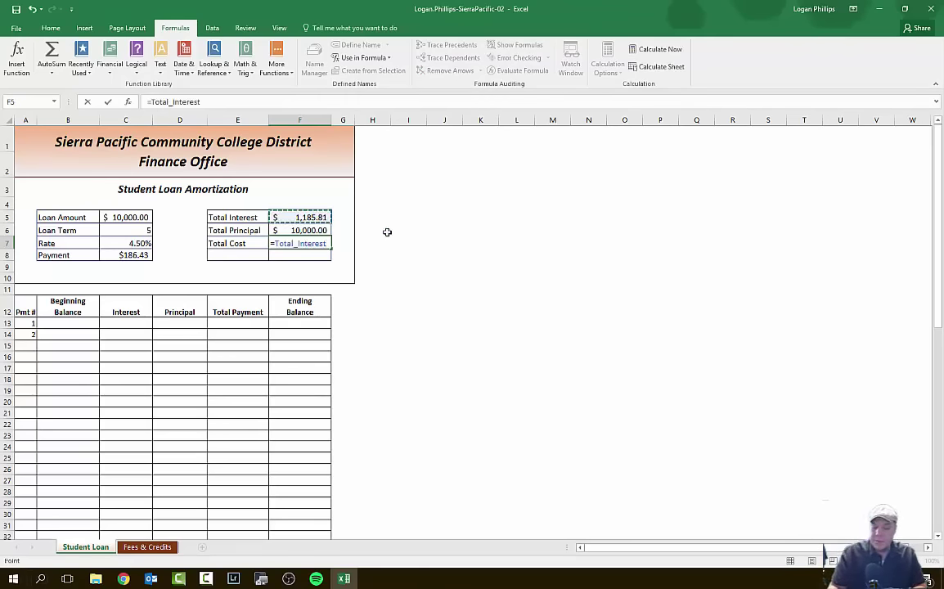
pyautogui.write('+')
pyautogui.click(311, 230)
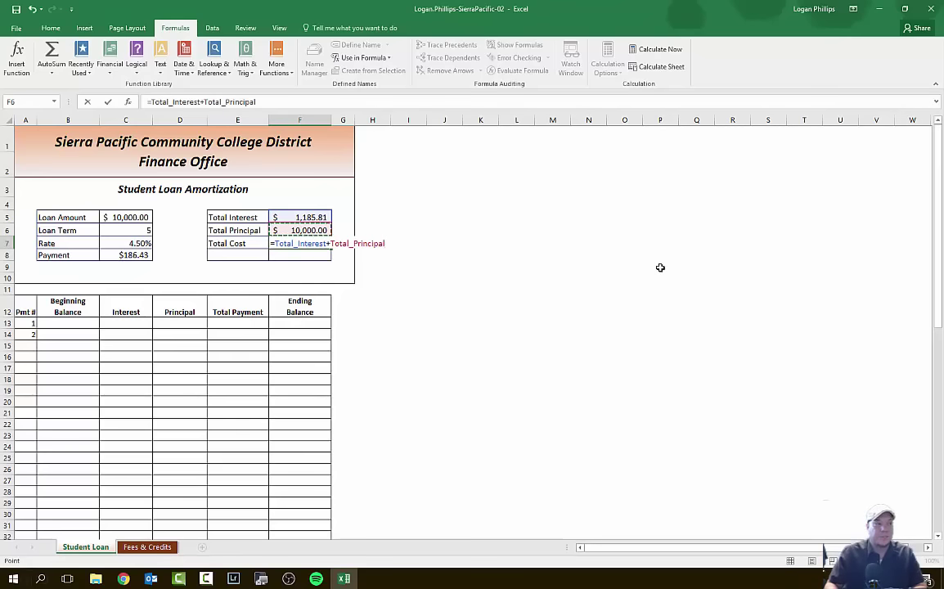
pyautogui.press('Return')
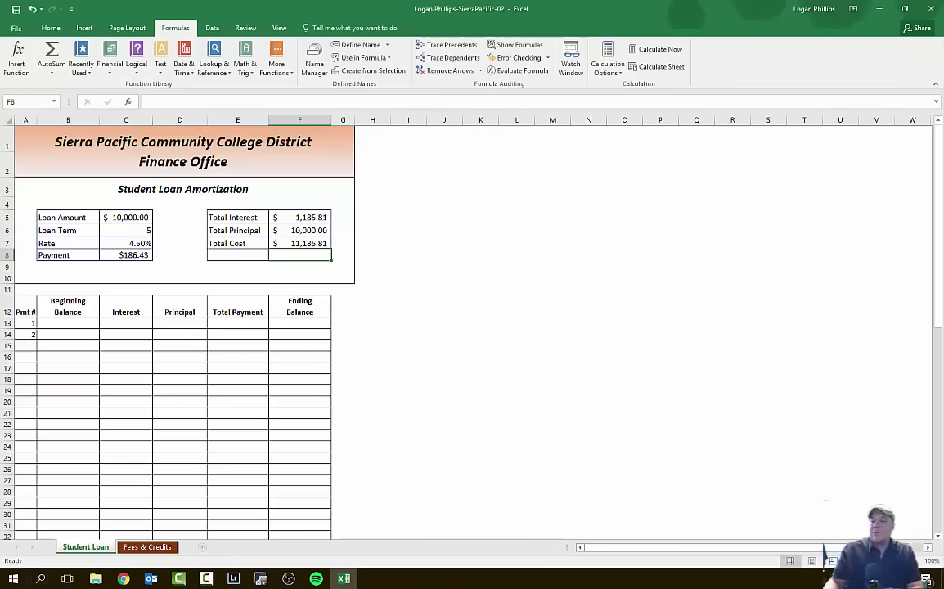
# Go to cell B13 and enter the formula =Total_Cost as the first payment's beginning balance, referencing the named cell F7
pyautogui.hotkey('alt', 'Tab')
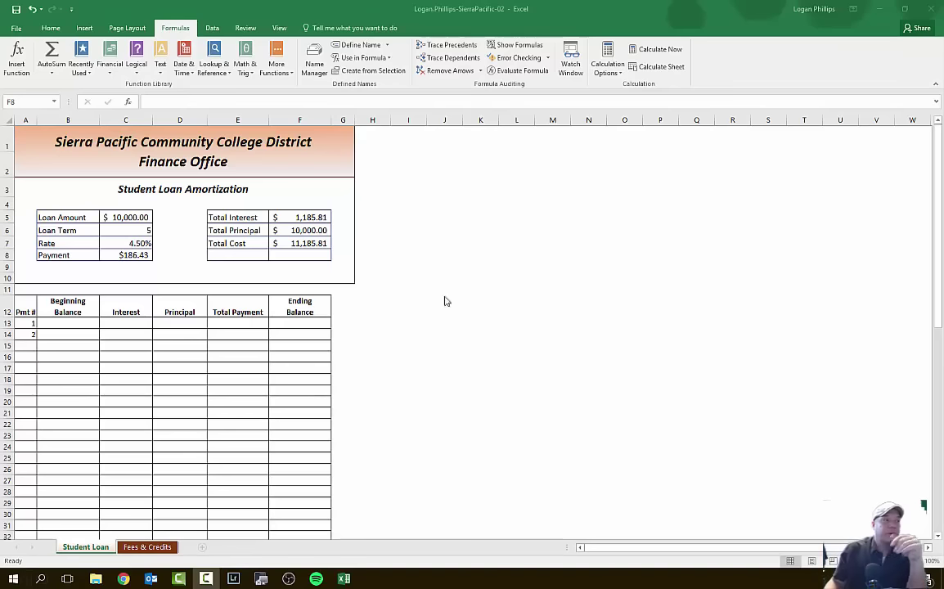
pyautogui.click(36, 92)
pyautogui.click(22, 100)
pyautogui.write('B13')
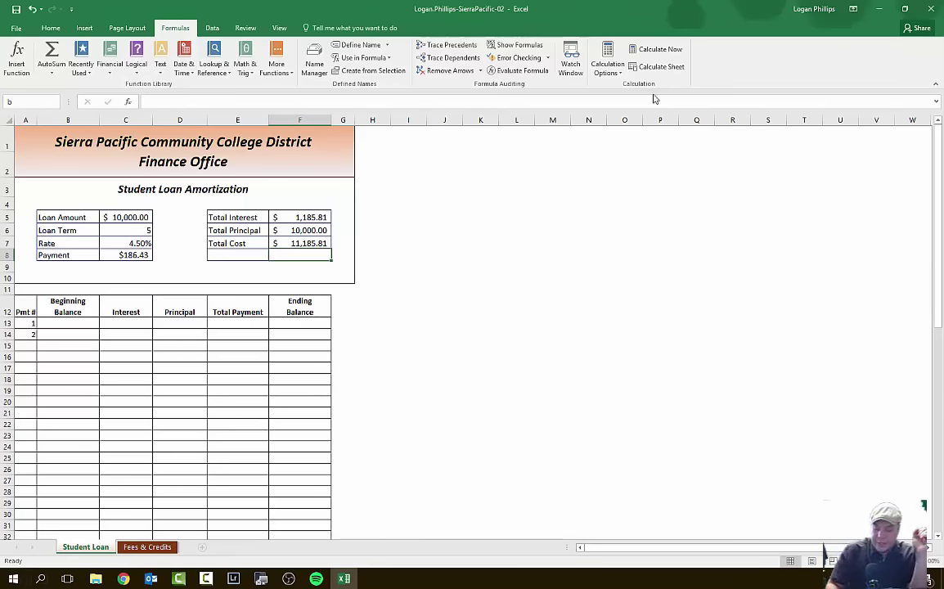
pyautogui.press('Return')
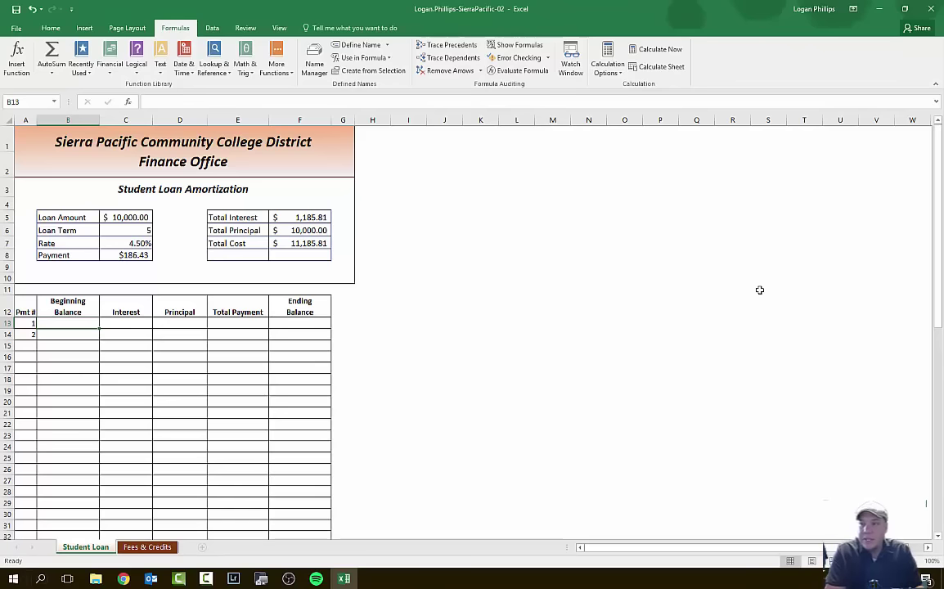
pyautogui.write('=')
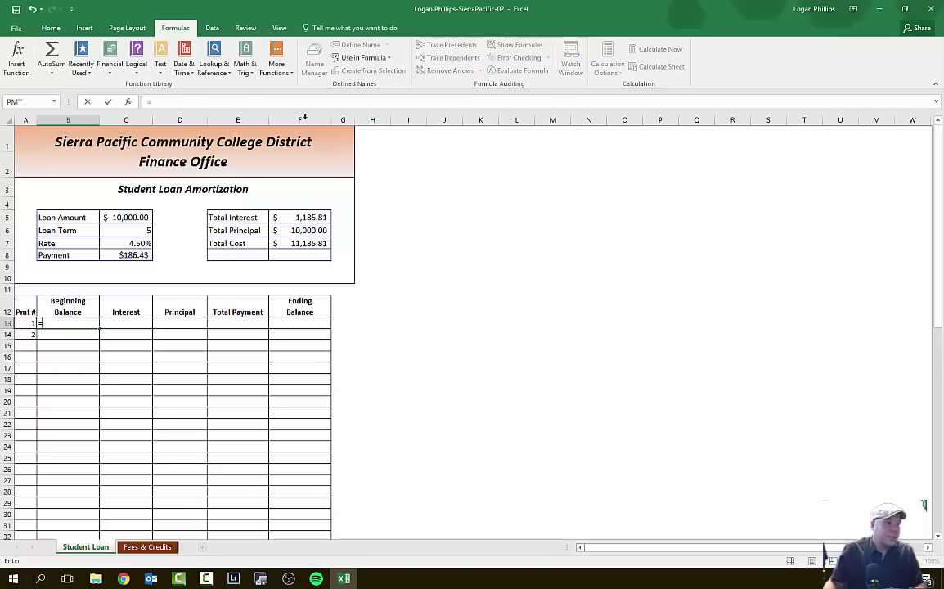
pyautogui.click(301, 243)
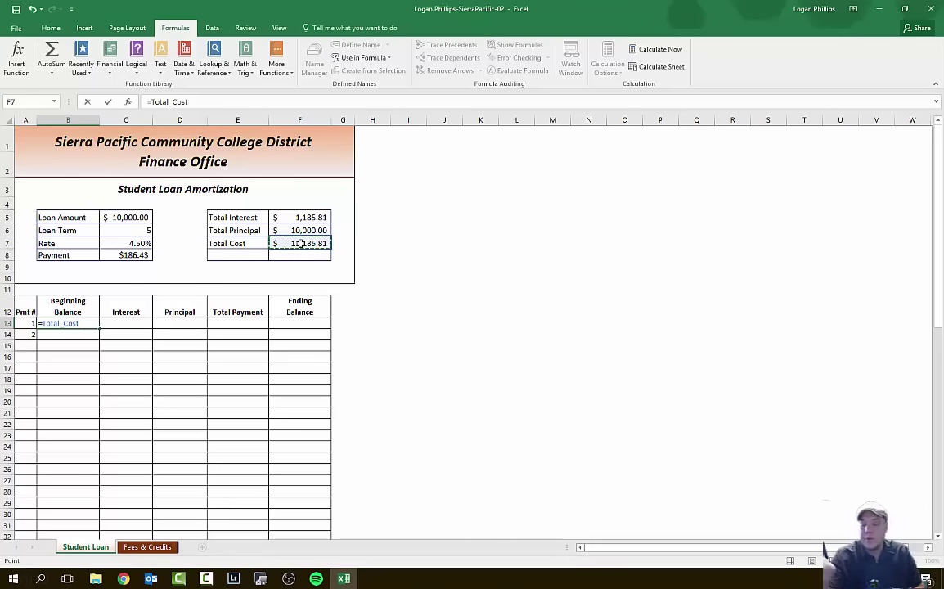
pyautogui.press('Return')
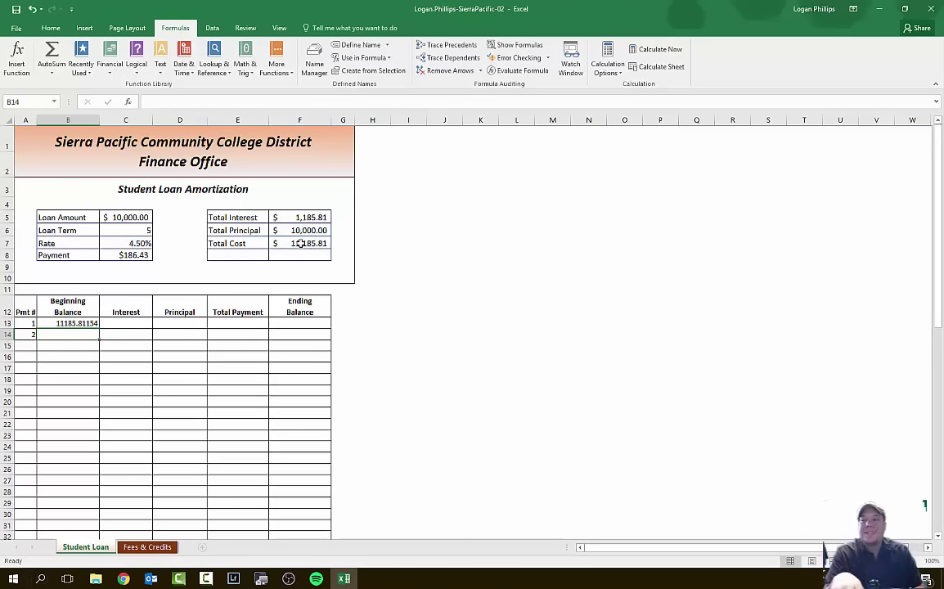
# Apply the Accounting number format to the beginning balance in cell B13
pyautogui.press('Up')
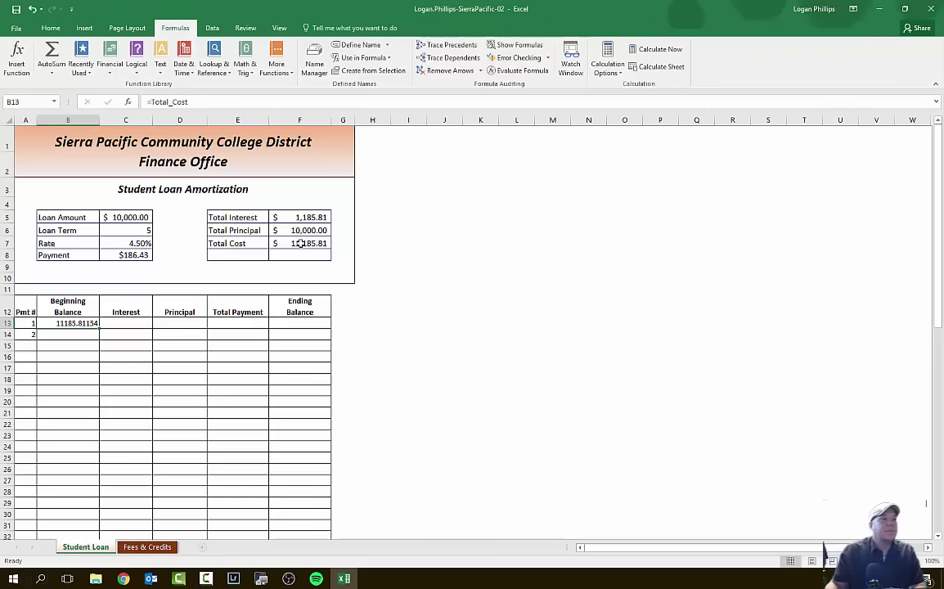
pyautogui.click(51, 28)
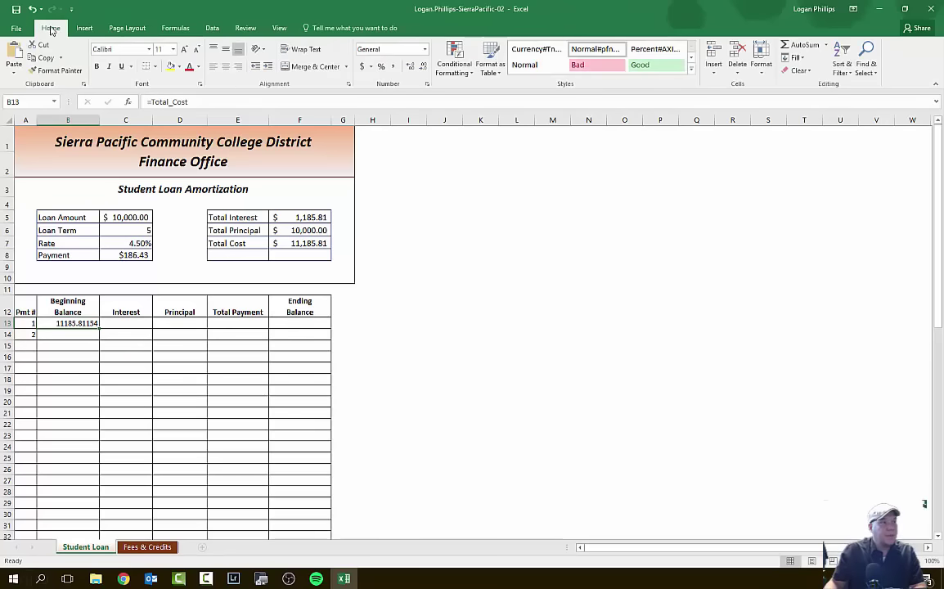
pyautogui.click(425, 49)
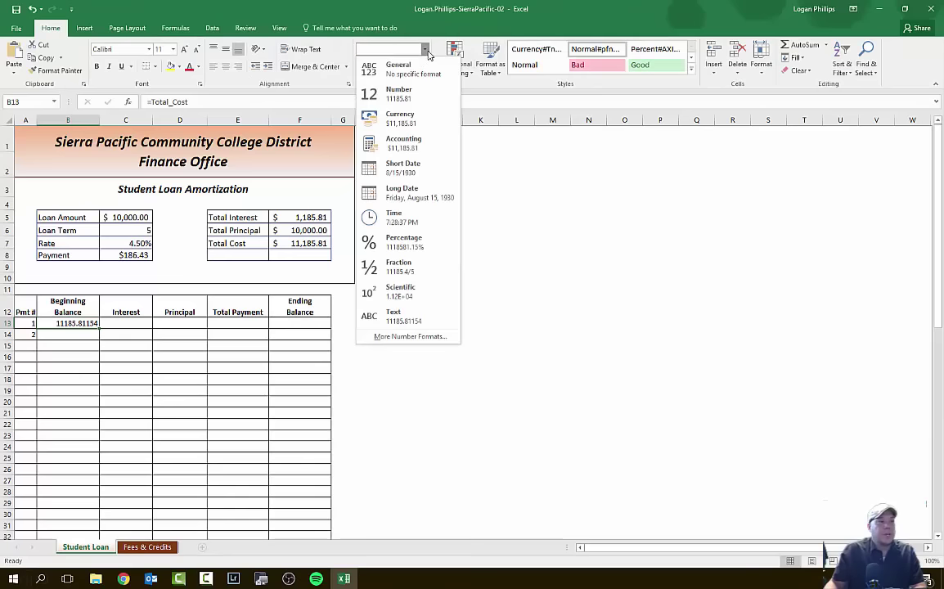
pyautogui.click(413, 145)
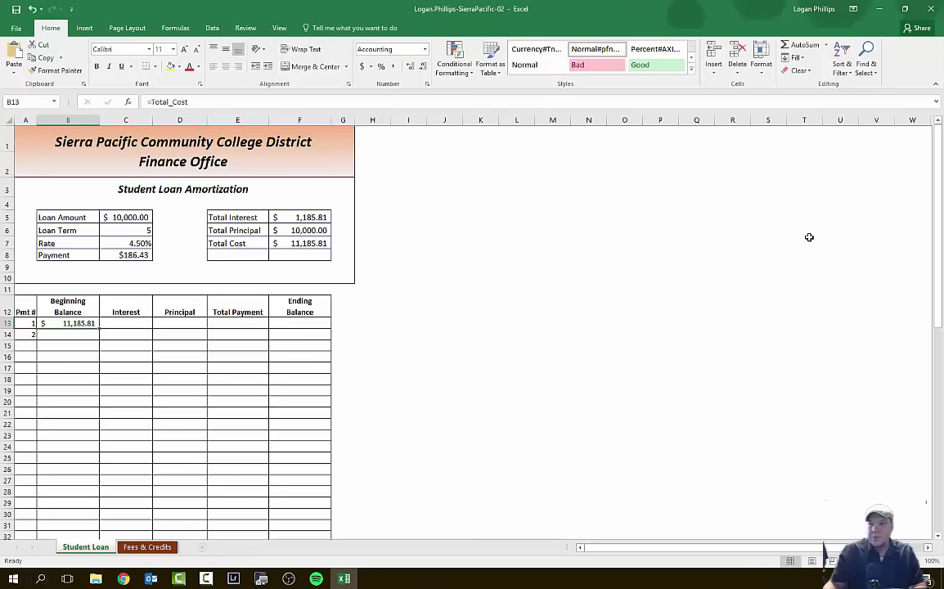
# Enter the formula =B13*(Rate/12) in the first payment's Interest cell C13, referencing the named rate cell C7
pyautogui.click(137, 322)
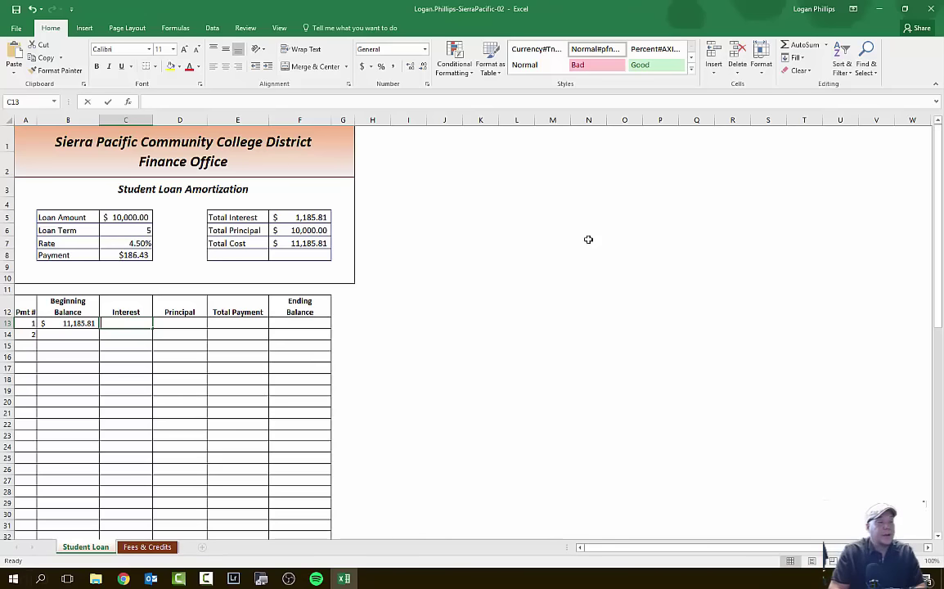
pyautogui.write('=')
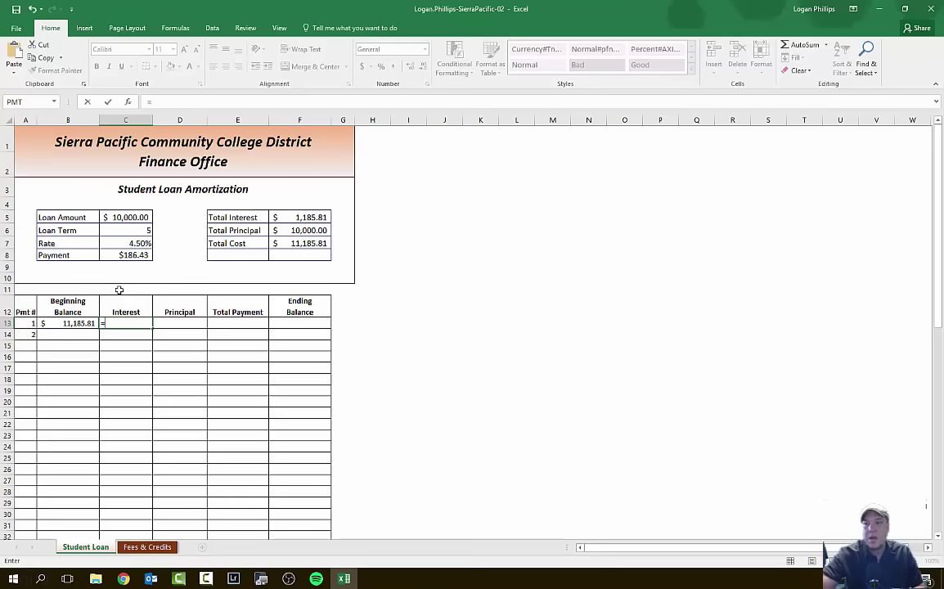
pyautogui.click(75, 323)
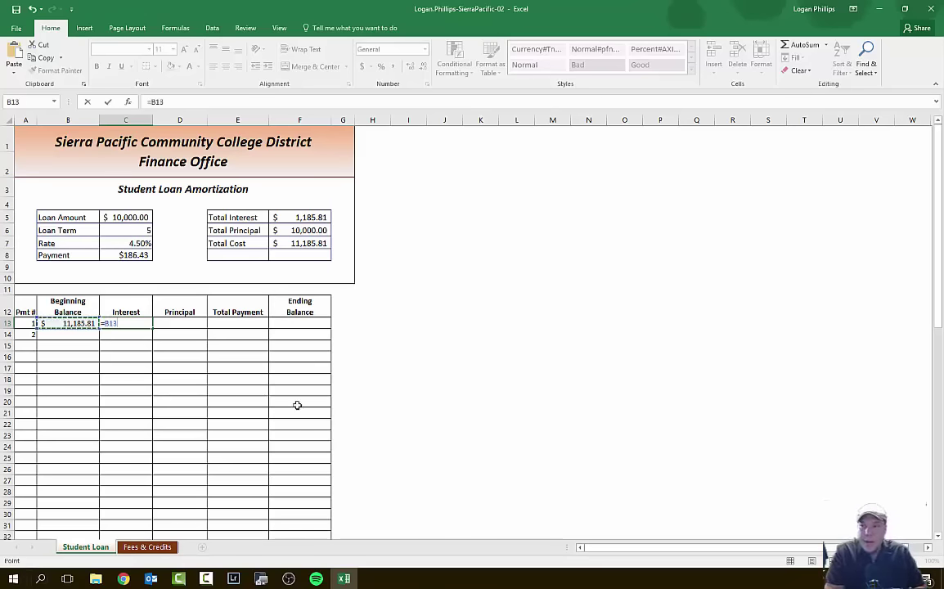
pyautogui.write('*(')
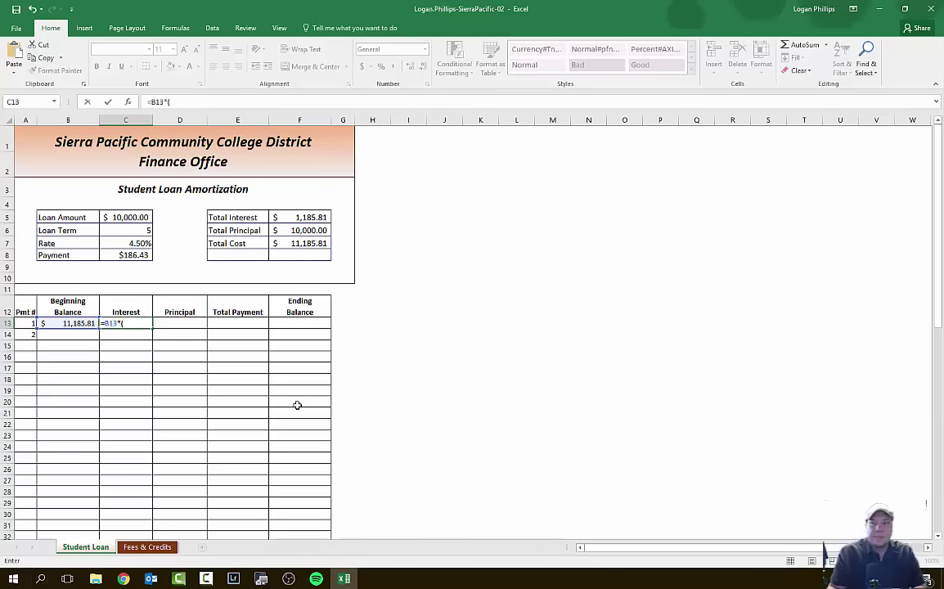
pyautogui.click(109, 243)
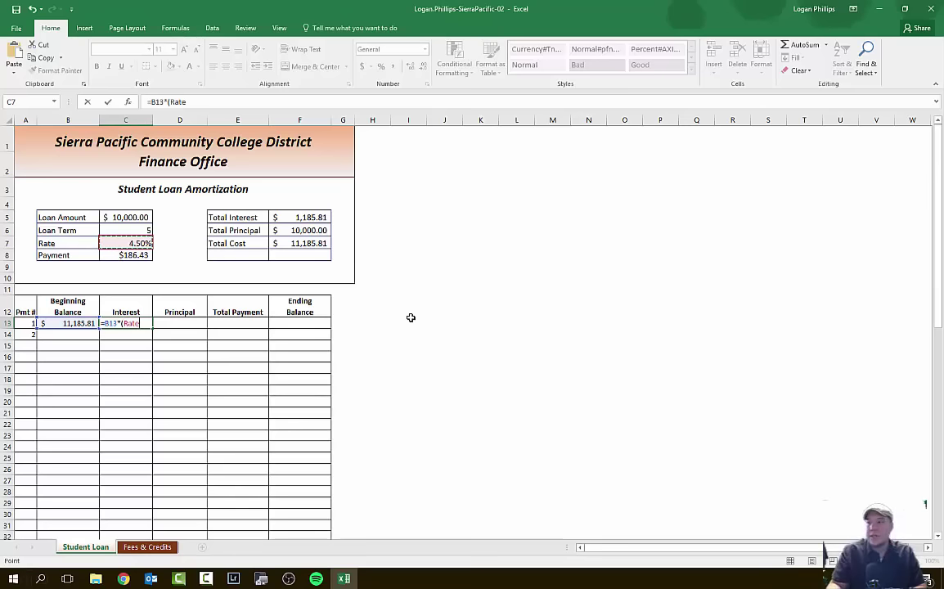
pyautogui.write('/12')
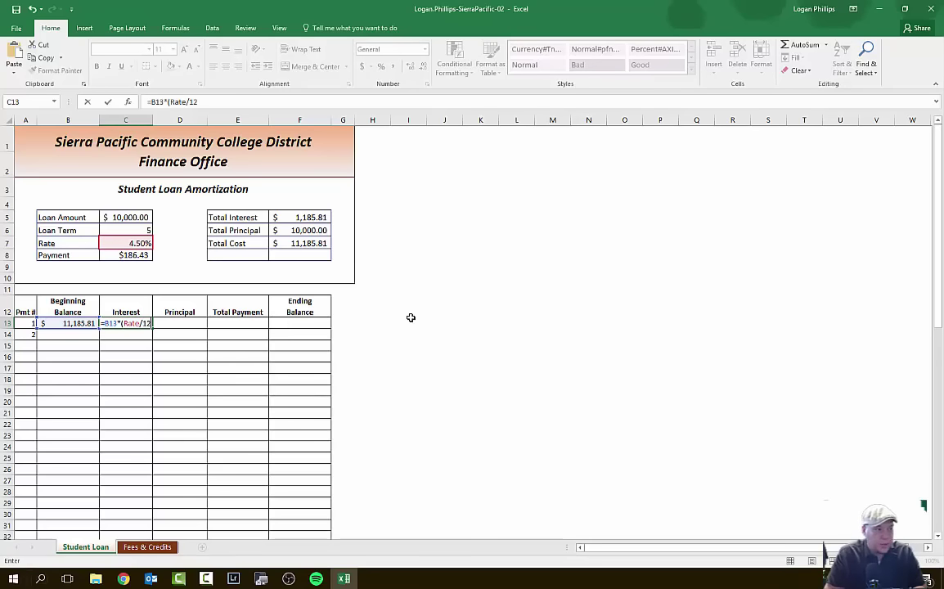
pyautogui.write(')')
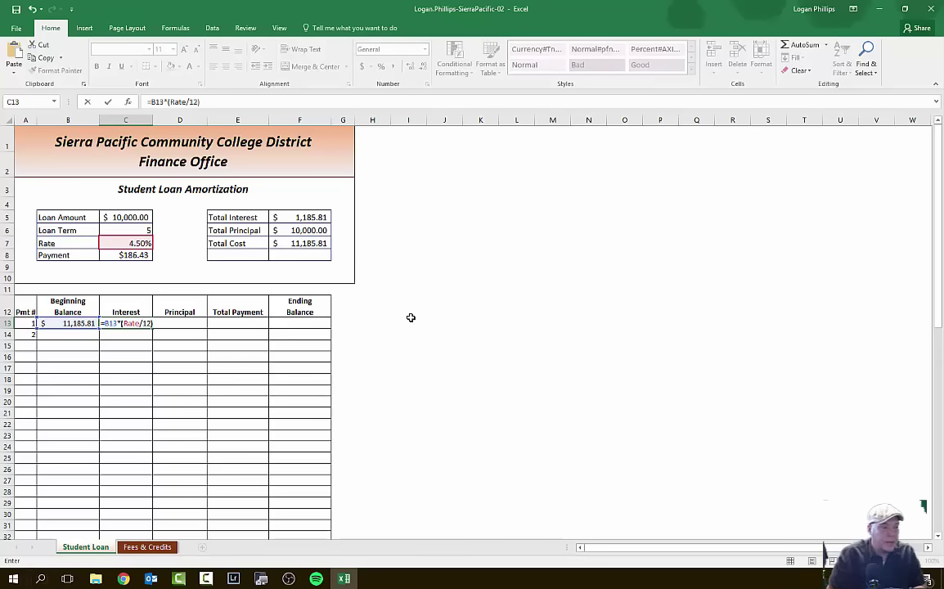
pyautogui.hotkey('ctrl', 'Return')
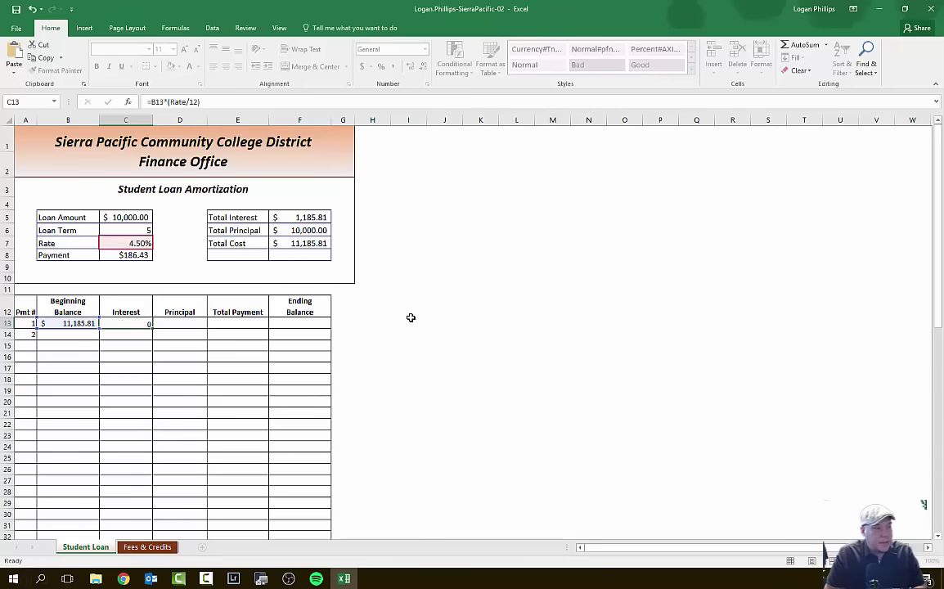
pyautogui.press('Return')
# Apply the Accounting number format to the interest amount in cell C13
pyautogui.press('Up')
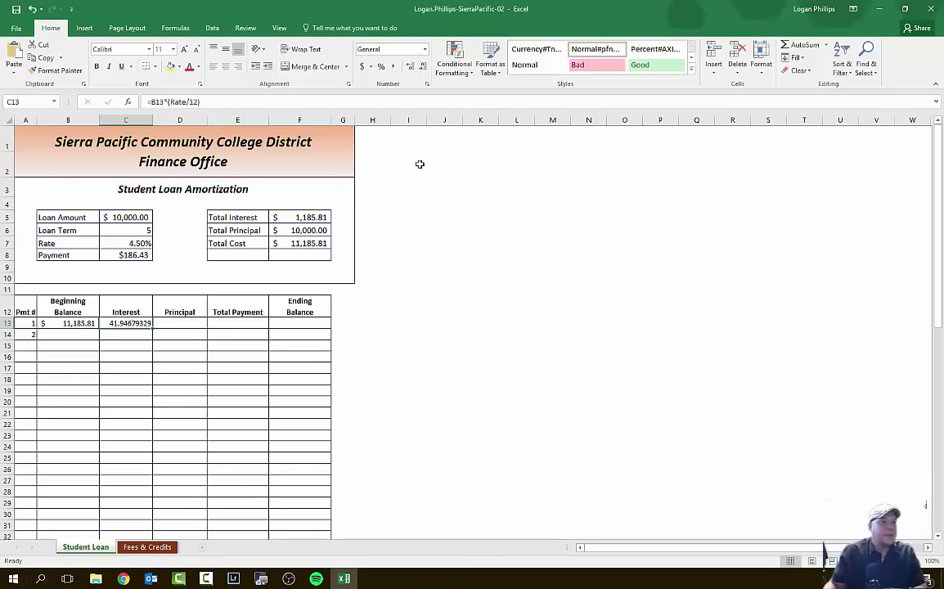
pyautogui.click(424, 49)
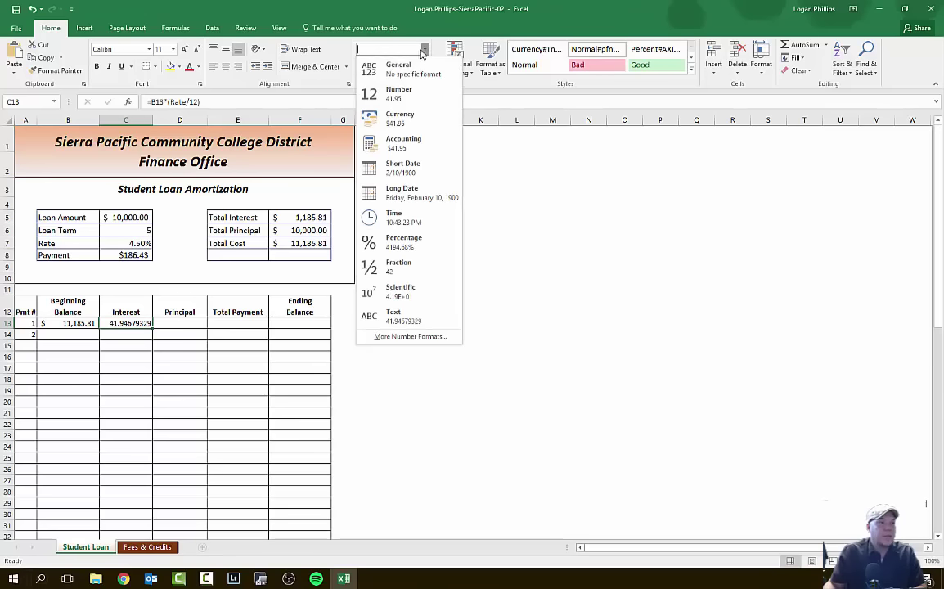
pyautogui.click(408, 142)
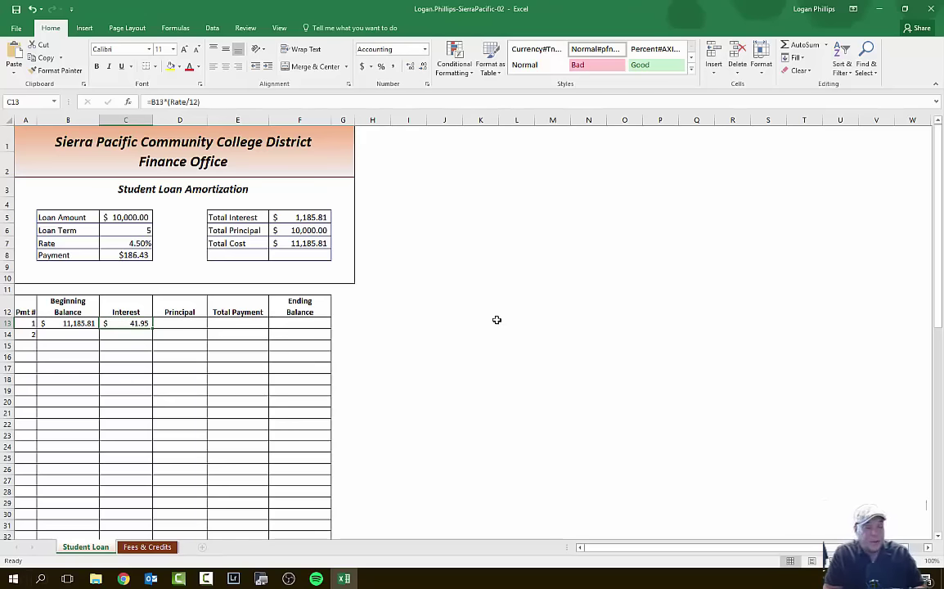
# Enter the formula =Payment-C13 in the first payment's Principal cell D13, referencing the named payment cell C8
pyautogui.click(179, 324)
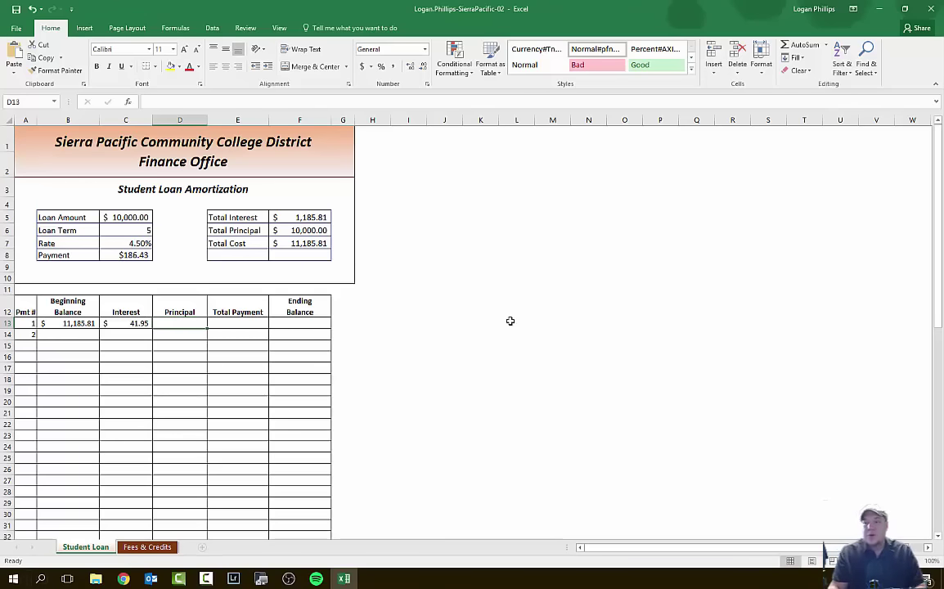
pyautogui.hotkey('alt', 'Tab')
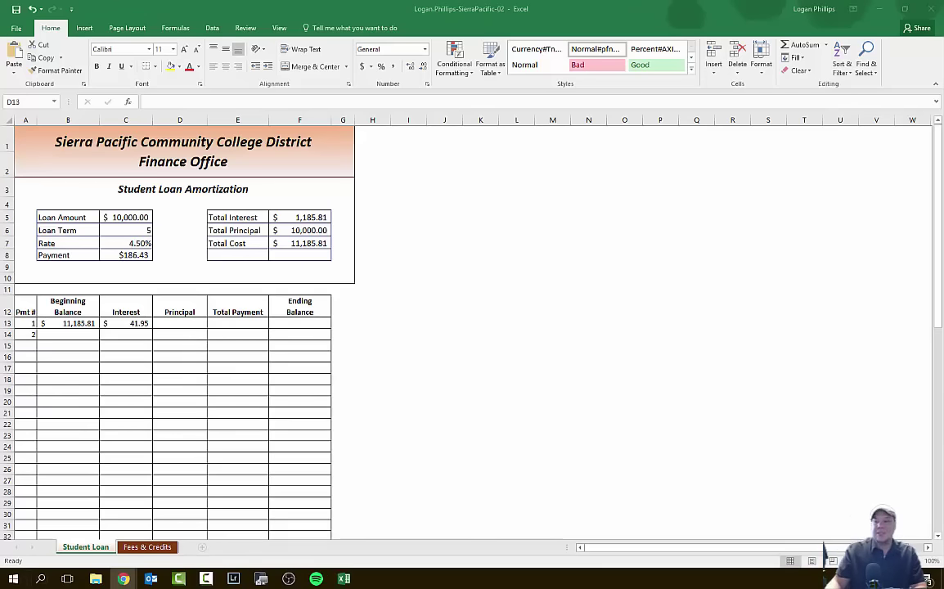
pyautogui.click(196, 322)
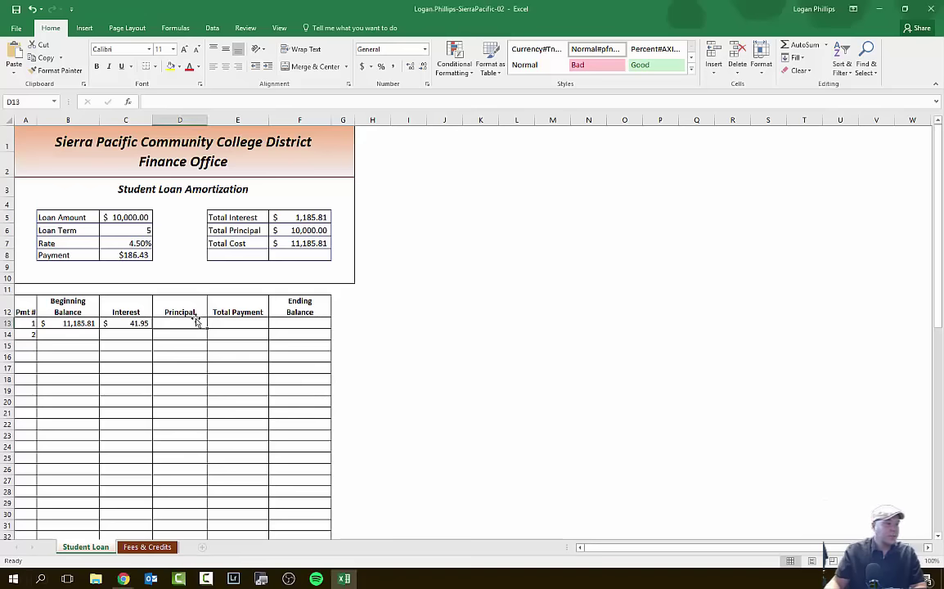
pyautogui.write('=')
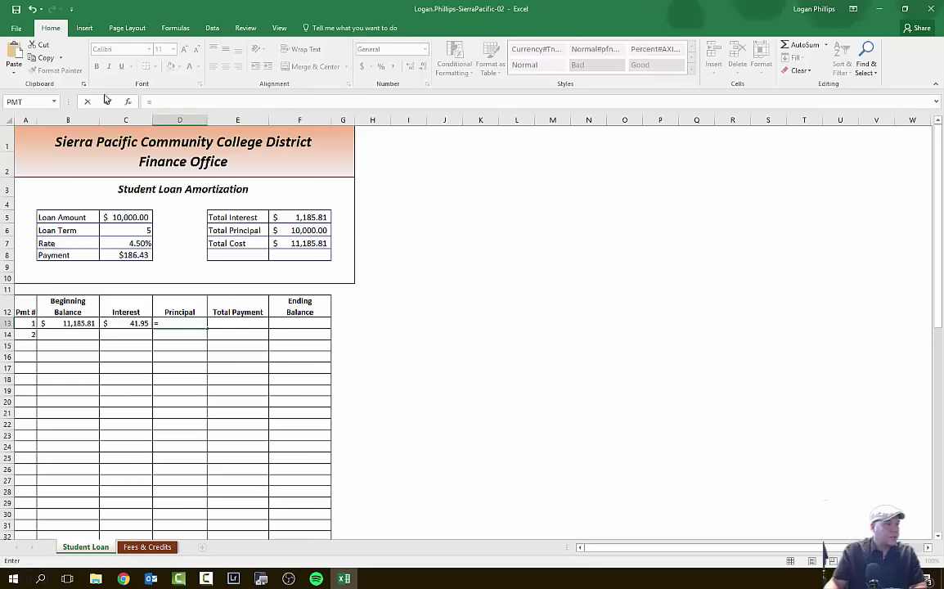
pyautogui.click(124, 252)
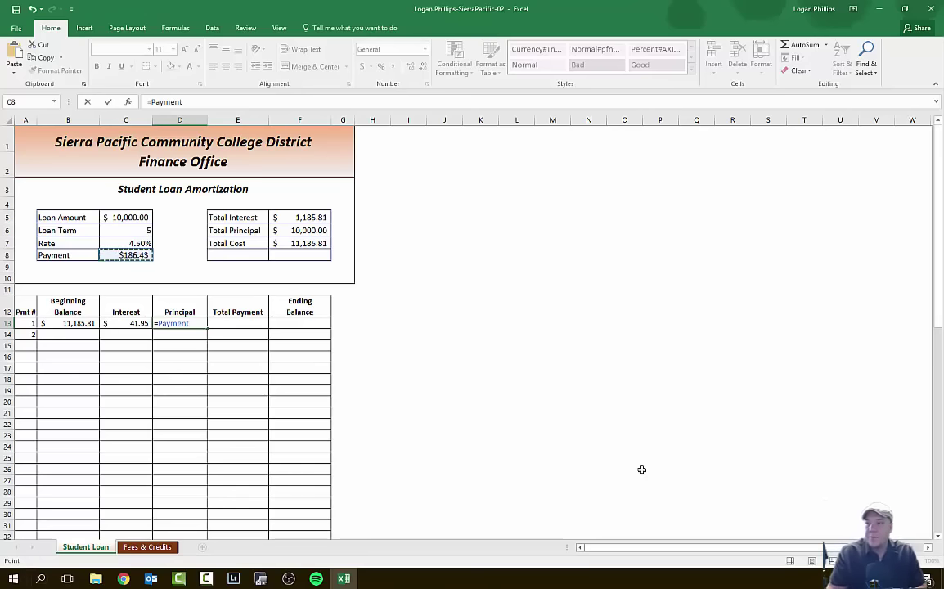
pyautogui.write('-')
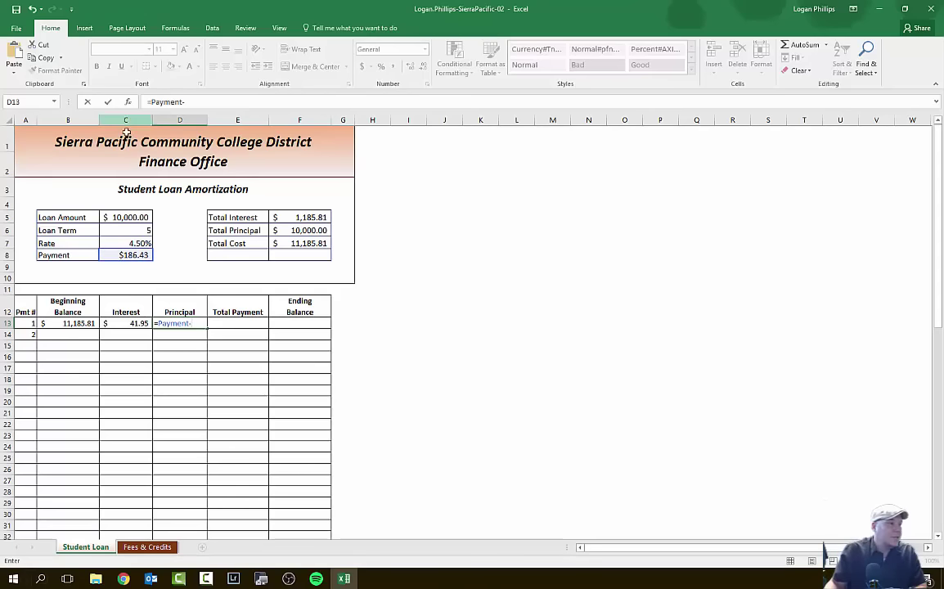
pyautogui.click(125, 323)
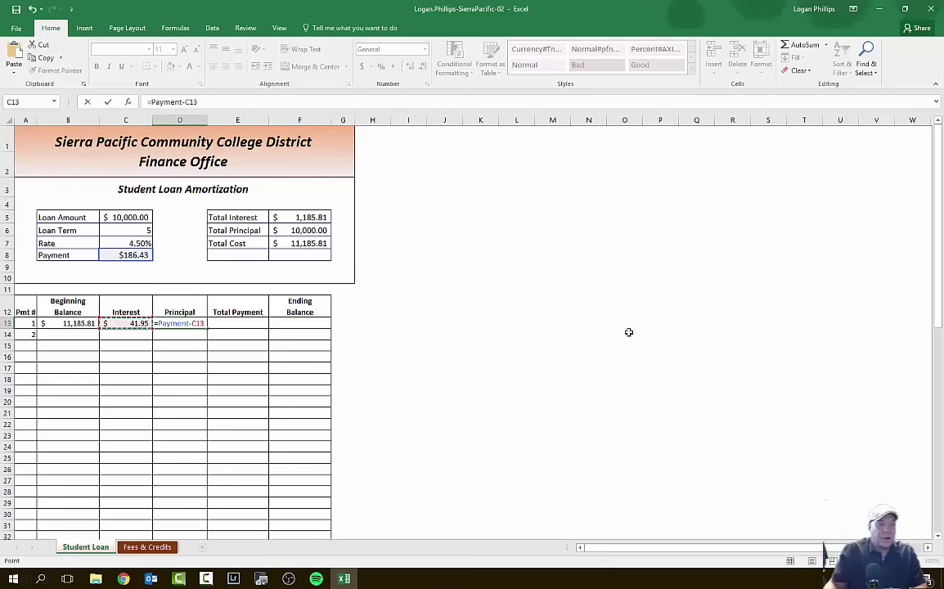
pyautogui.press('Return')
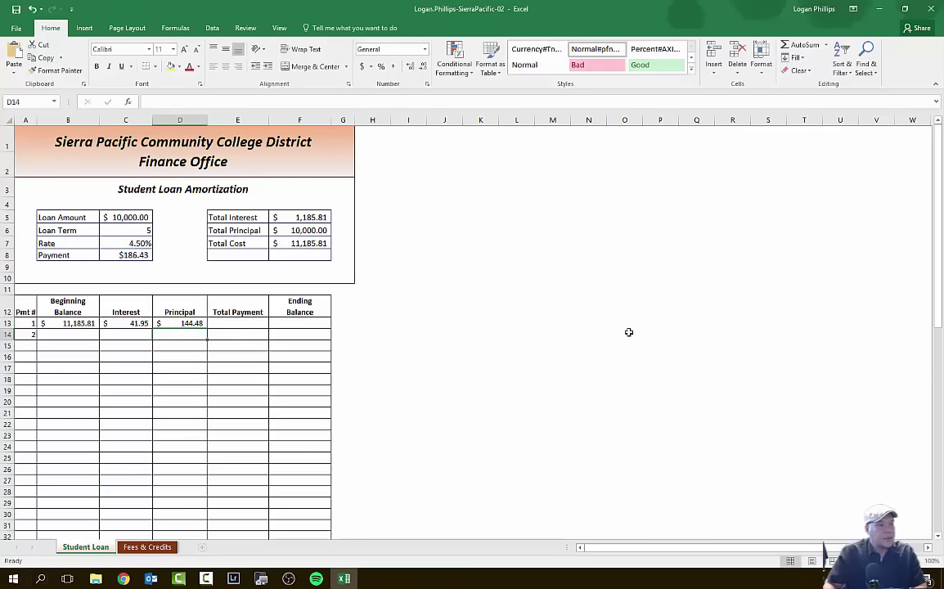
# Review the formulas behind the first payment's Principal D13 and Interest C13, and the loan Payment in C8
pyautogui.press('Up')
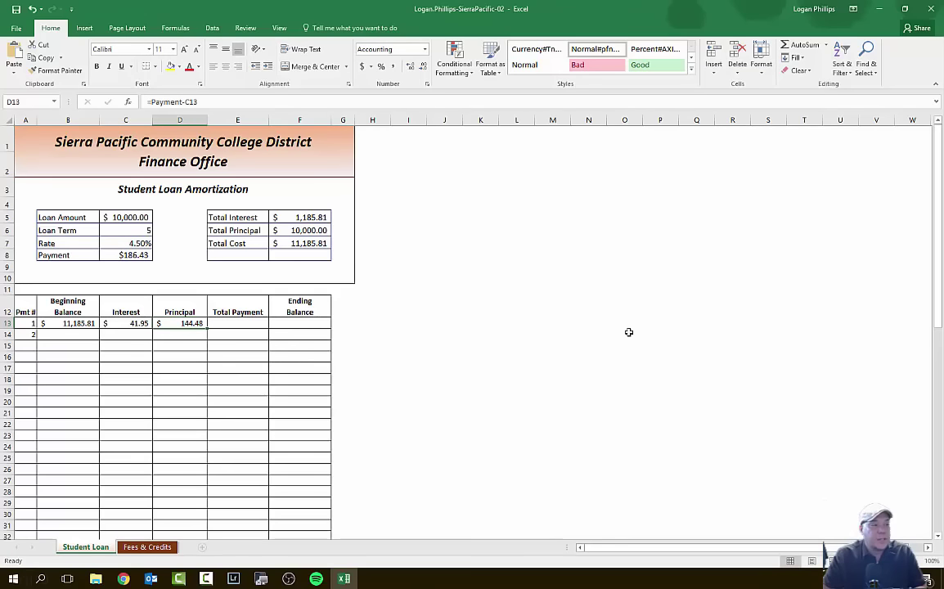
pyautogui.press('Left')
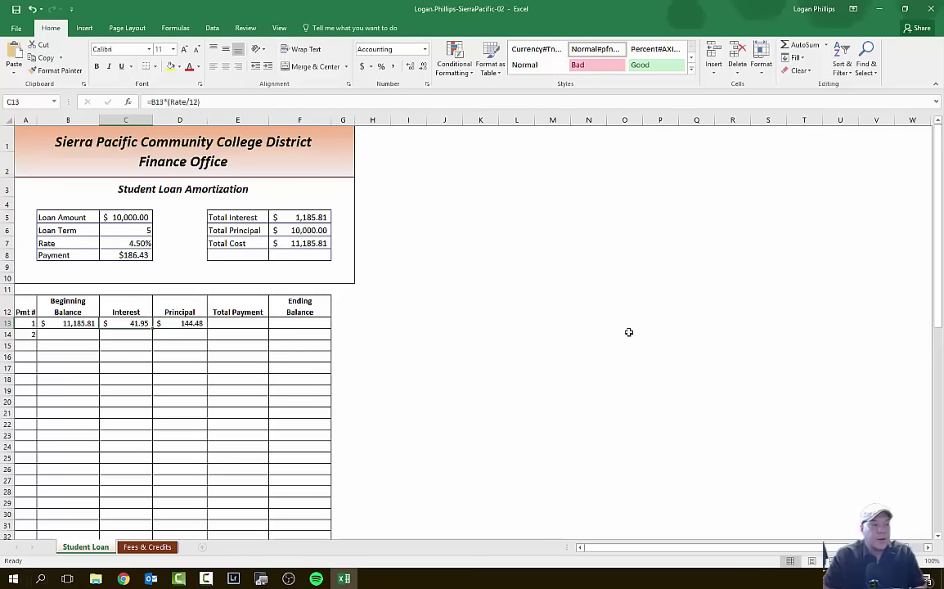
pyautogui.press('Up')
pyautogui.press('Up')
pyautogui.press('Up')
pyautogui.press('Up')
pyautogui.press('Up')
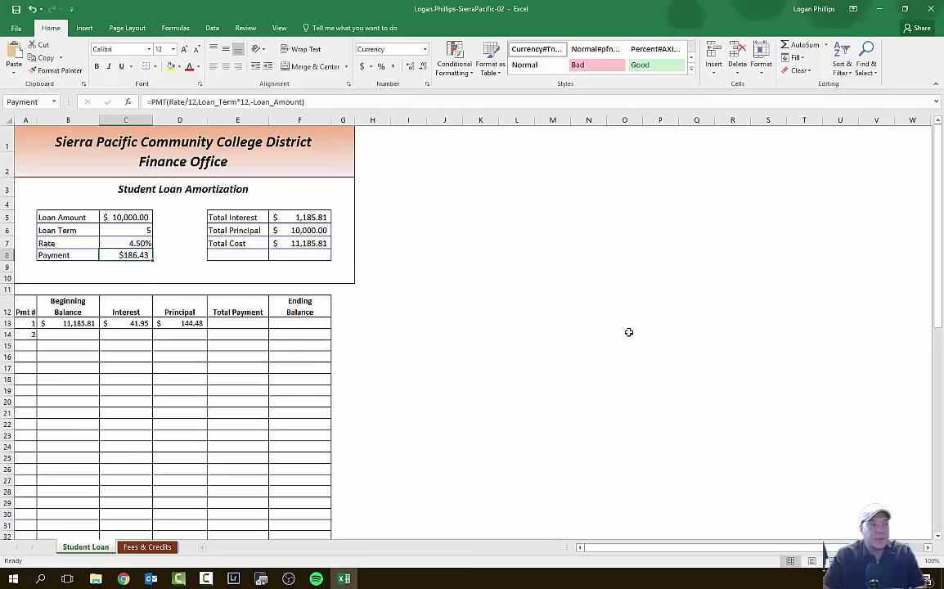
# Go to the first payment's Total Payment cell E13 and enter the formula =C13+D13
pyautogui.press('Right')
pyautogui.press('Right')
pyautogui.press('Right')
pyautogui.press('Down')
pyautogui.press('Down')
pyautogui.press('Down')
pyautogui.press('Down')
pyautogui.press('Left')
pyautogui.press('Down')
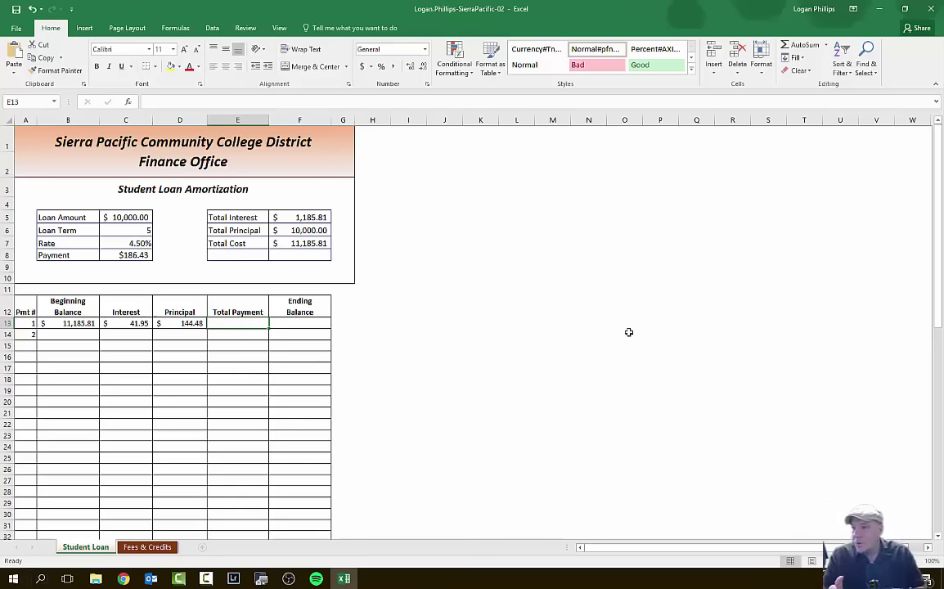
pyautogui.write('=')
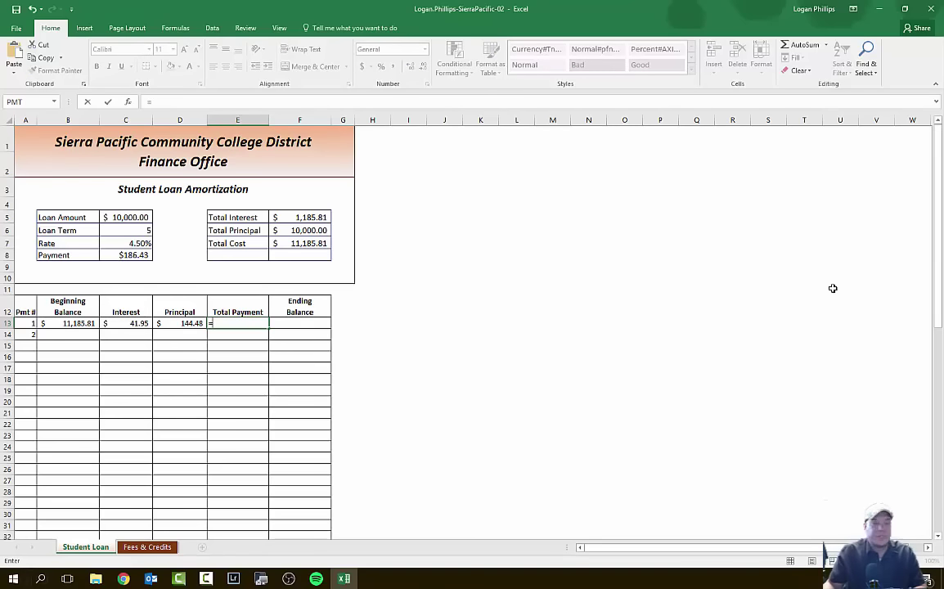
pyautogui.click(130, 322)
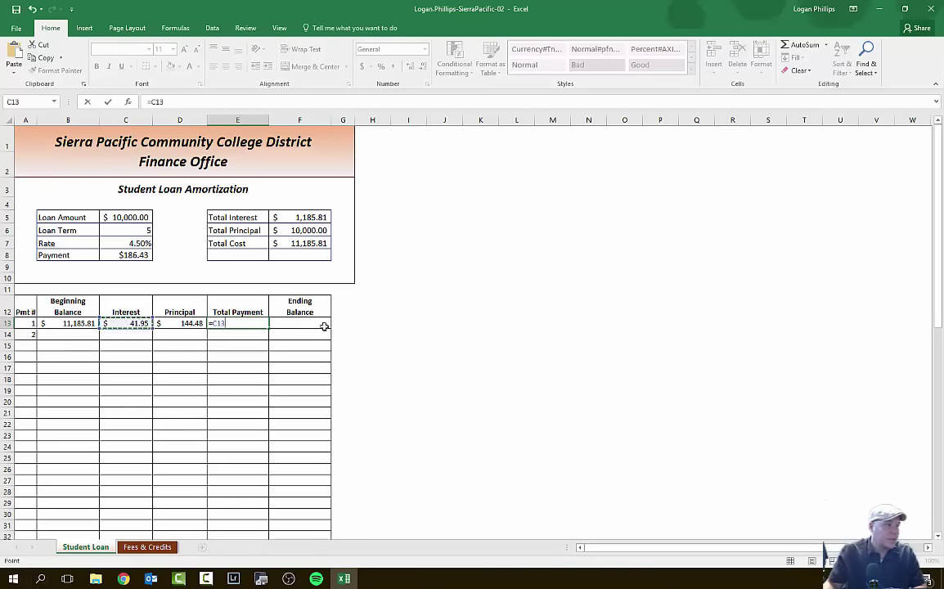
pyautogui.write('+')
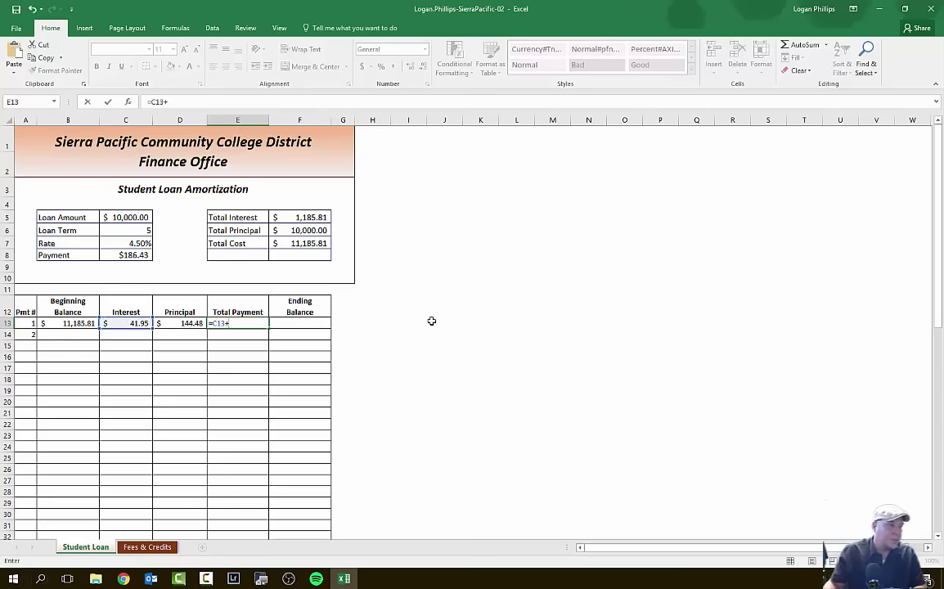
pyautogui.click(173, 322)
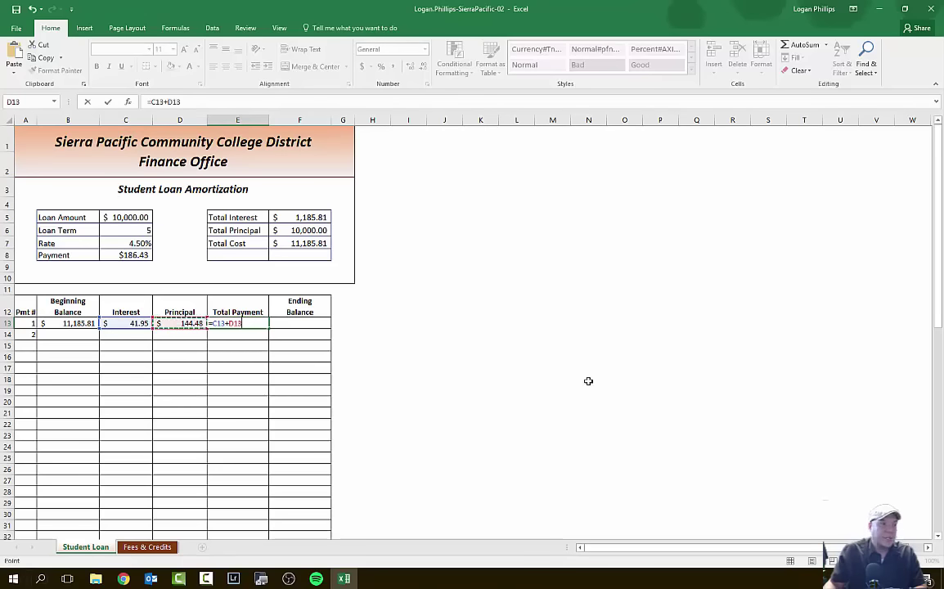
pyautogui.press('Return')
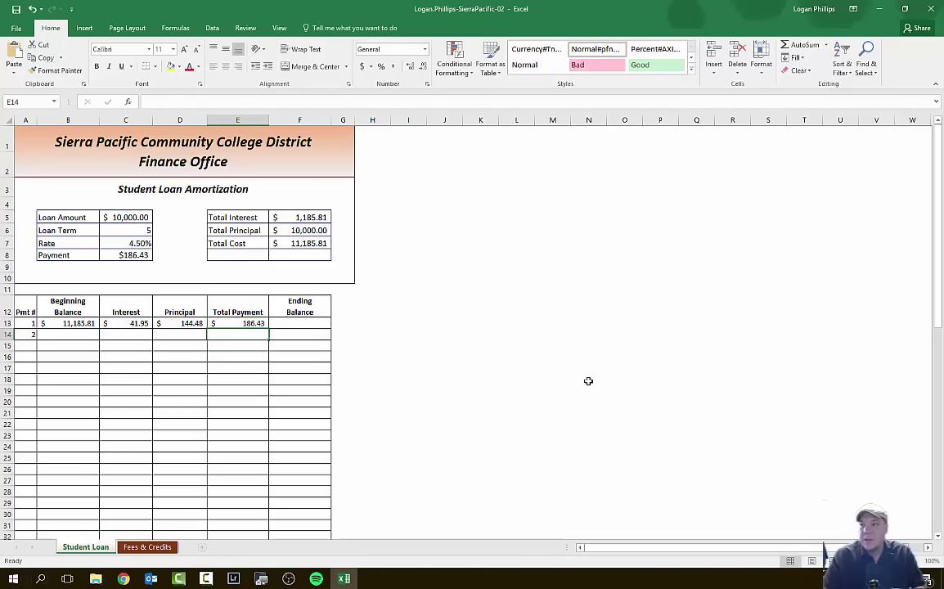
# Compare the first row's Total Payment in E13 with the loan Payment in C8
pyautogui.press('Up')
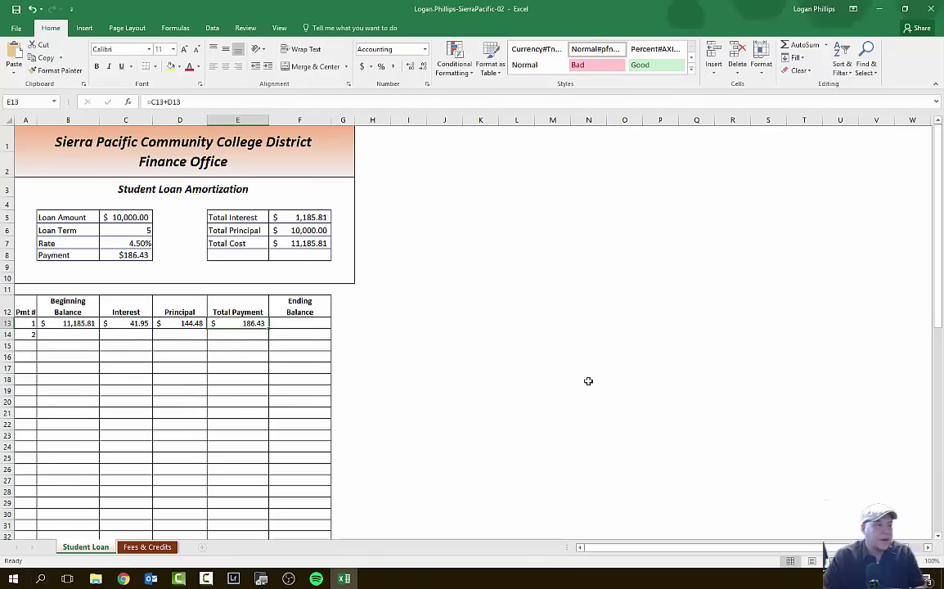
pyautogui.click(134, 255)
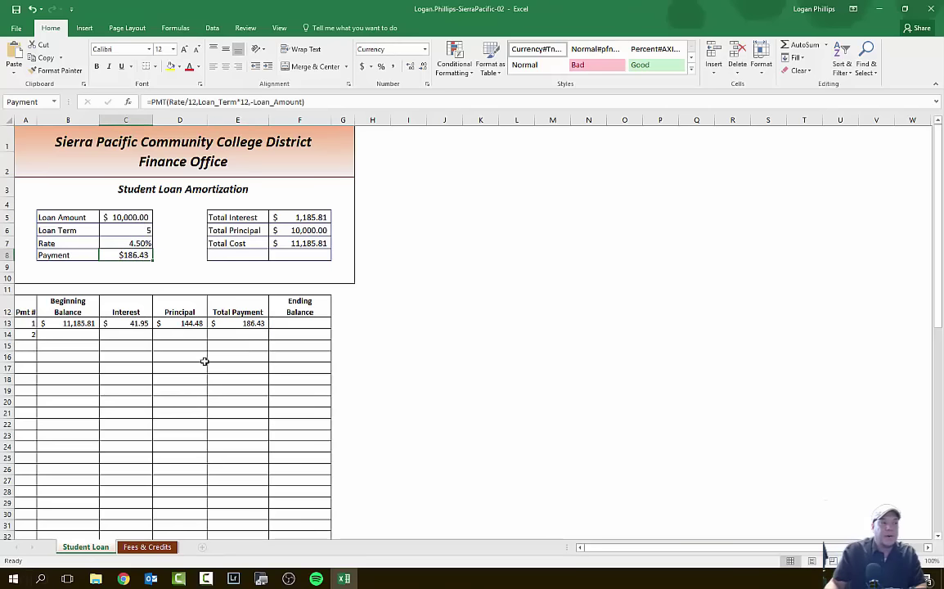
pyautogui.click(245, 322)
pyautogui.click(129, 253)
pyautogui.click(240, 323)
pyautogui.click(138, 258)
pyautogui.click(246, 321)
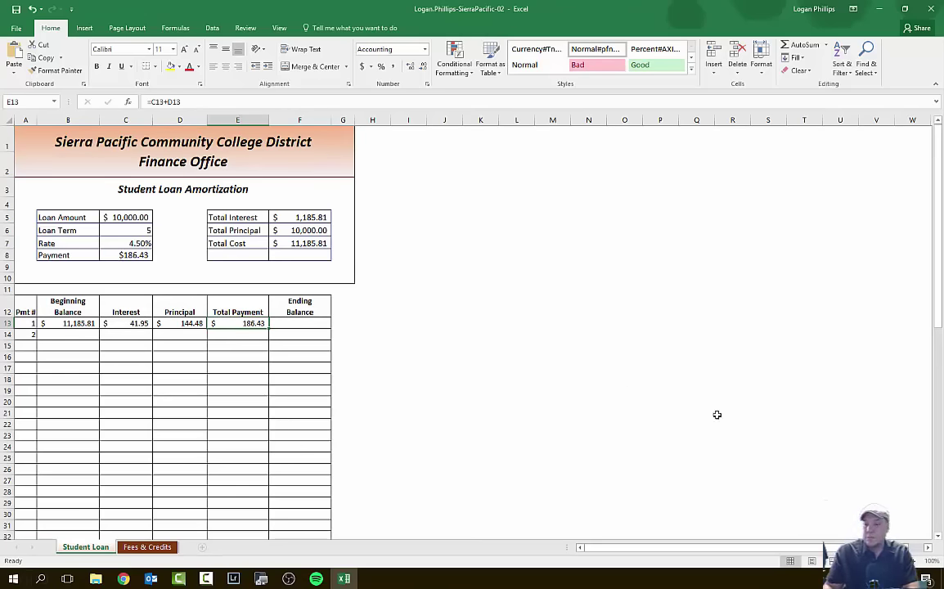
# Enter the formula =B13-E13 in the first payment's Ending Balance cell F13
pyautogui.hotkey('alt', 'Tab')
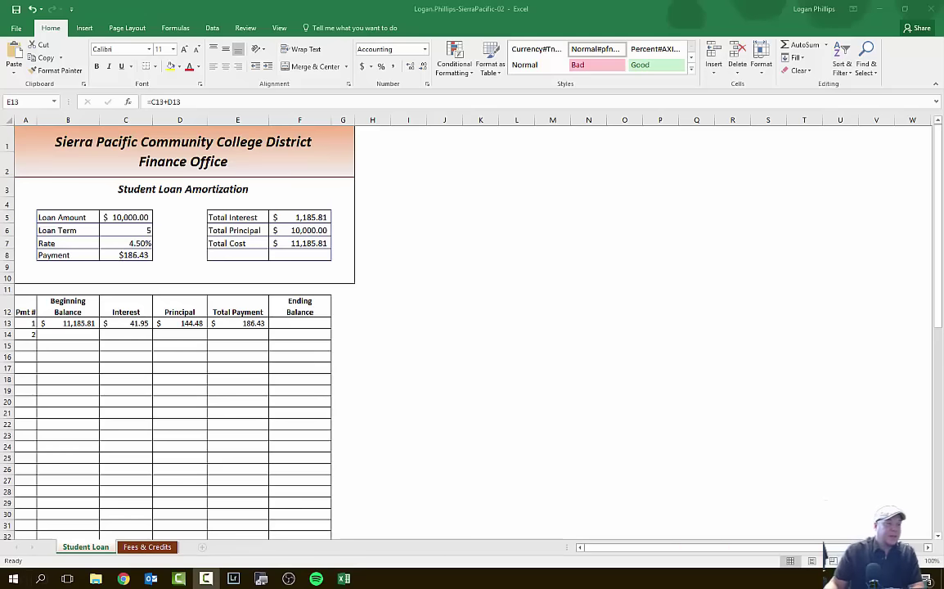
pyautogui.hotkey('alt', 'Tab')
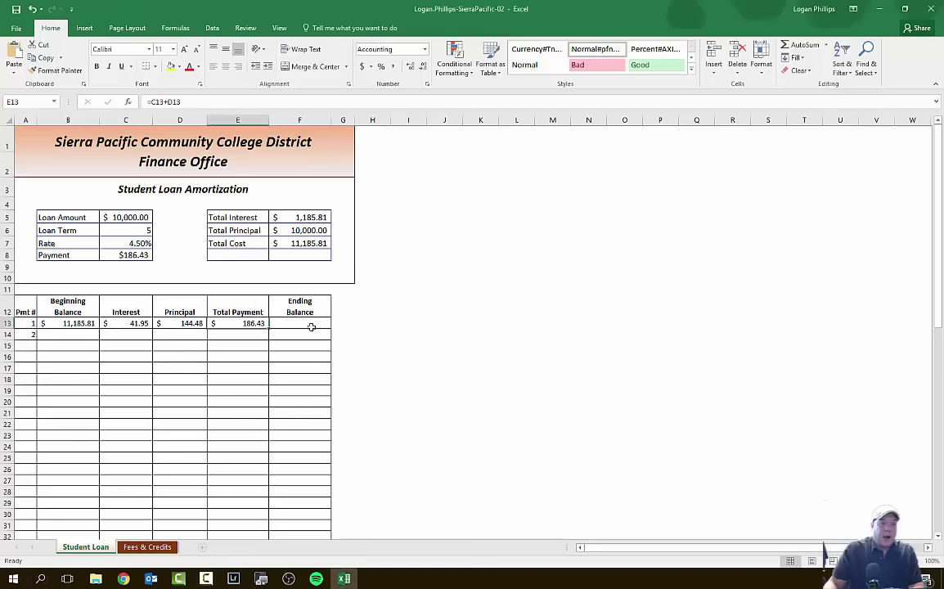
pyautogui.click(311, 325)
pyautogui.write('=')
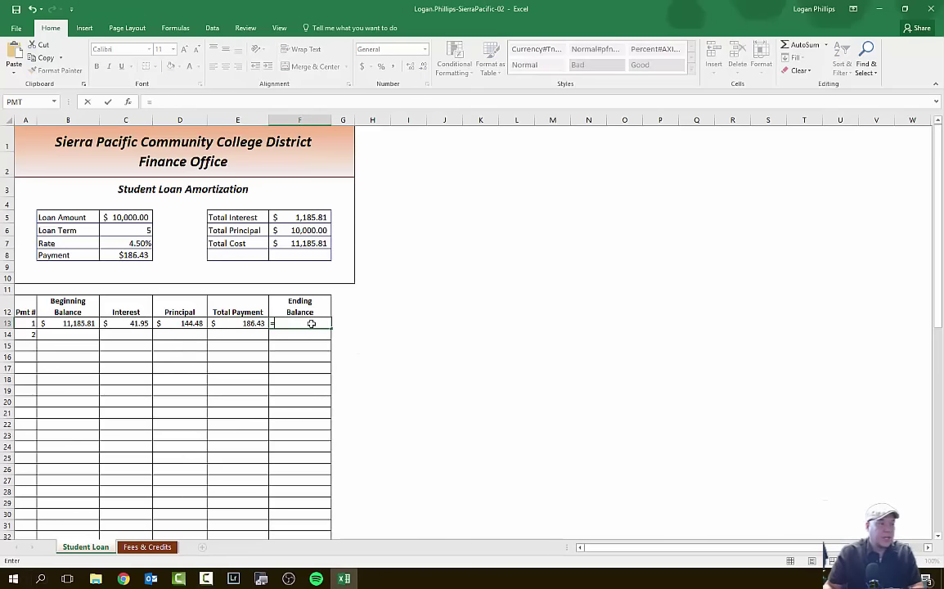
pyautogui.click(87, 322)
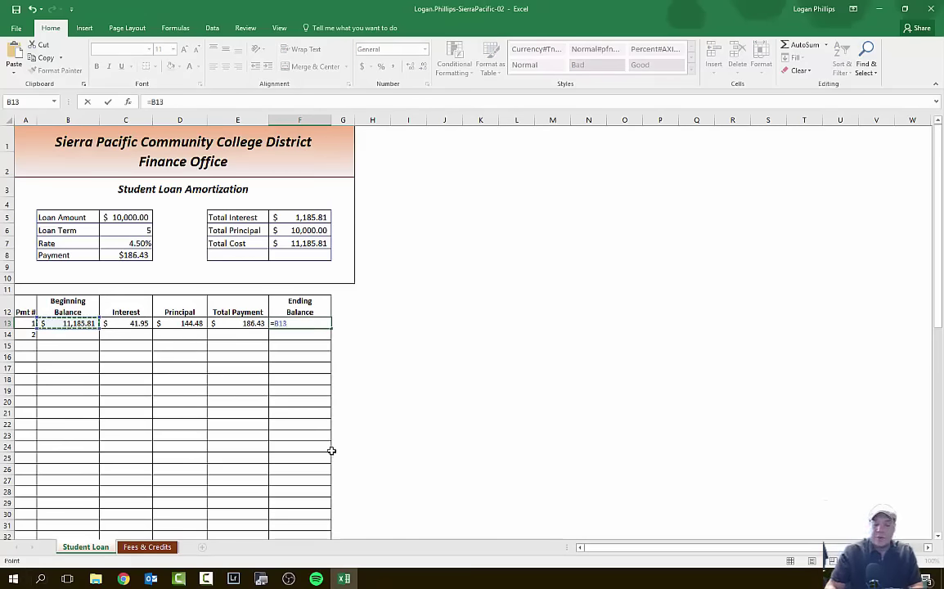
pyautogui.write('-')
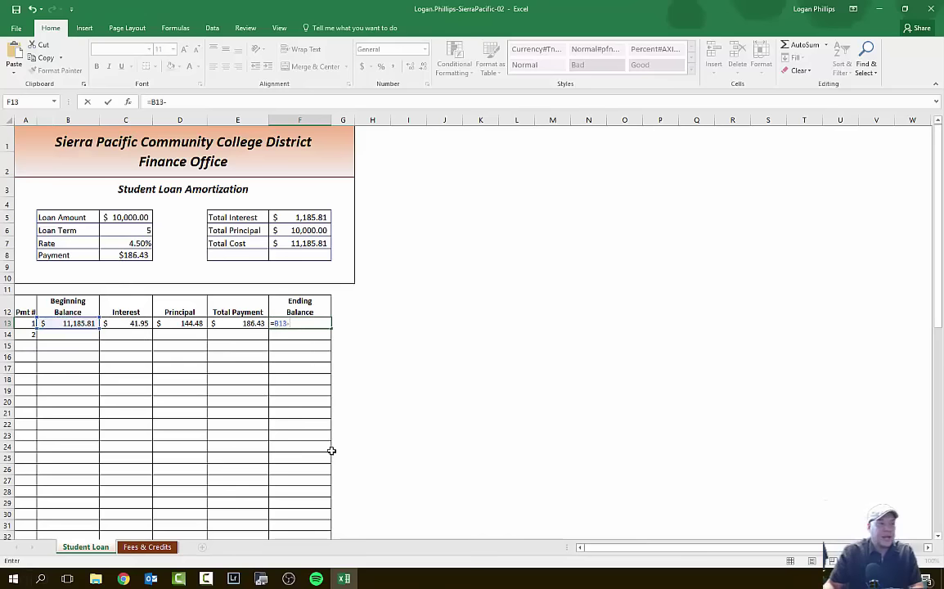
pyautogui.click(253, 324)
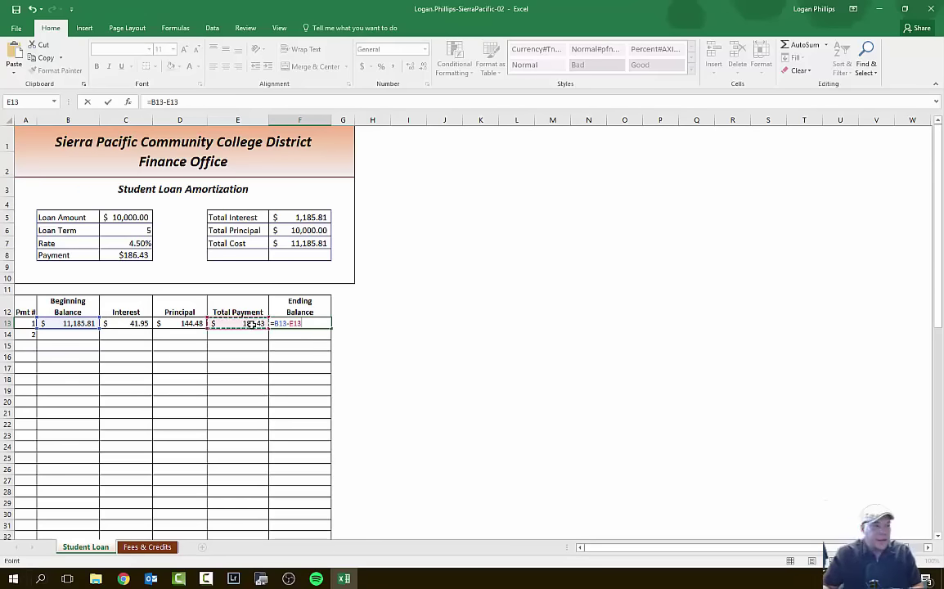
pyautogui.press('Return')
pyautogui.press('Up')
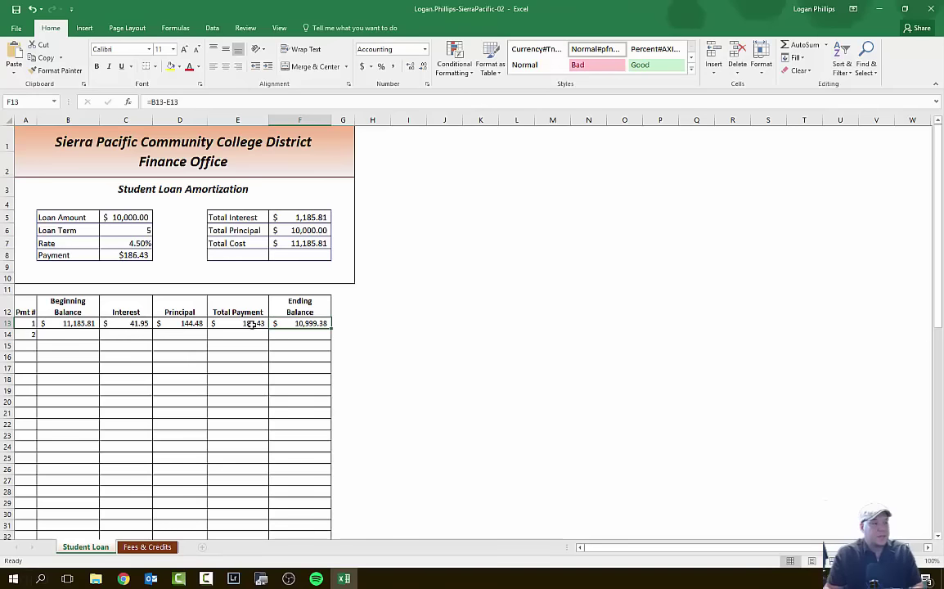
# Fill the payment number series from A13:A14 down to row 72, numbering the payments through 60
pyautogui.scroll(-17, 232, 356)
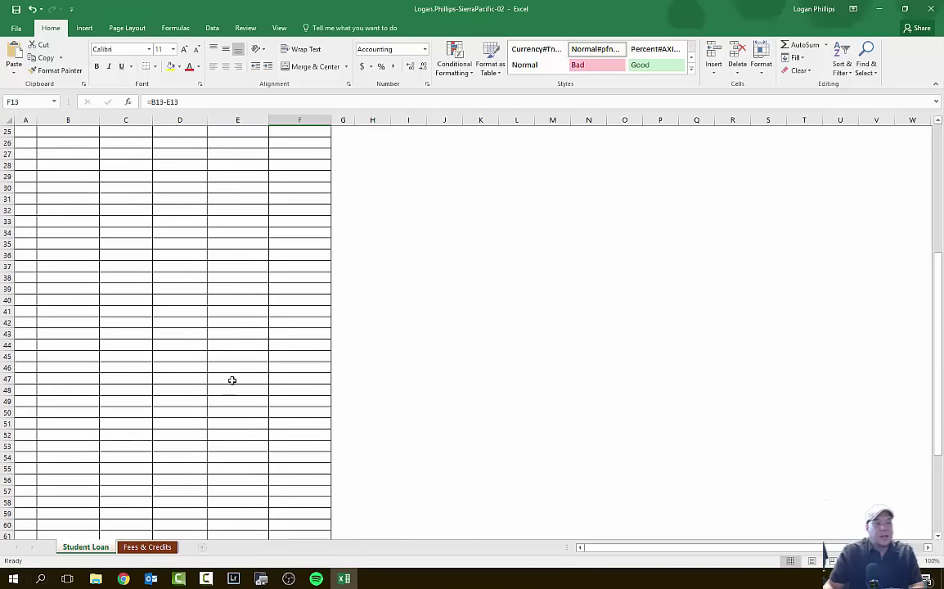
pyautogui.scroll(17, 131, 472)
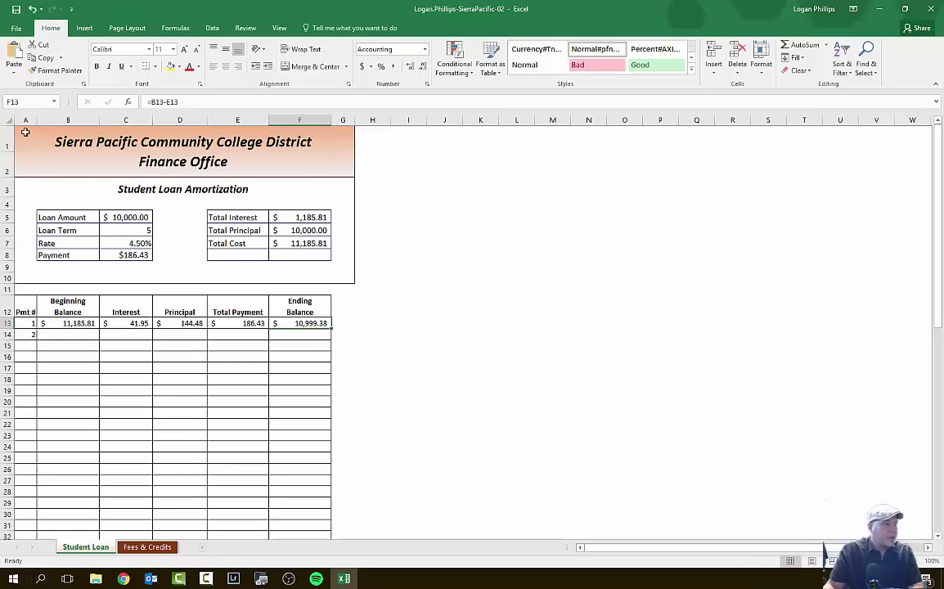
pyautogui.click(30, 323)
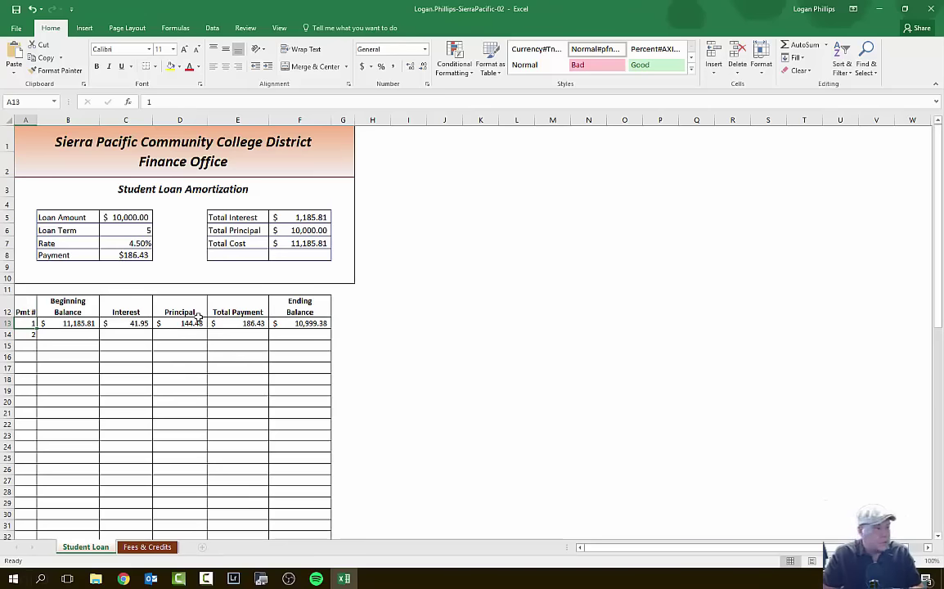
pyautogui.moveTo(30, 327); pyautogui.dragTo(25, 336)
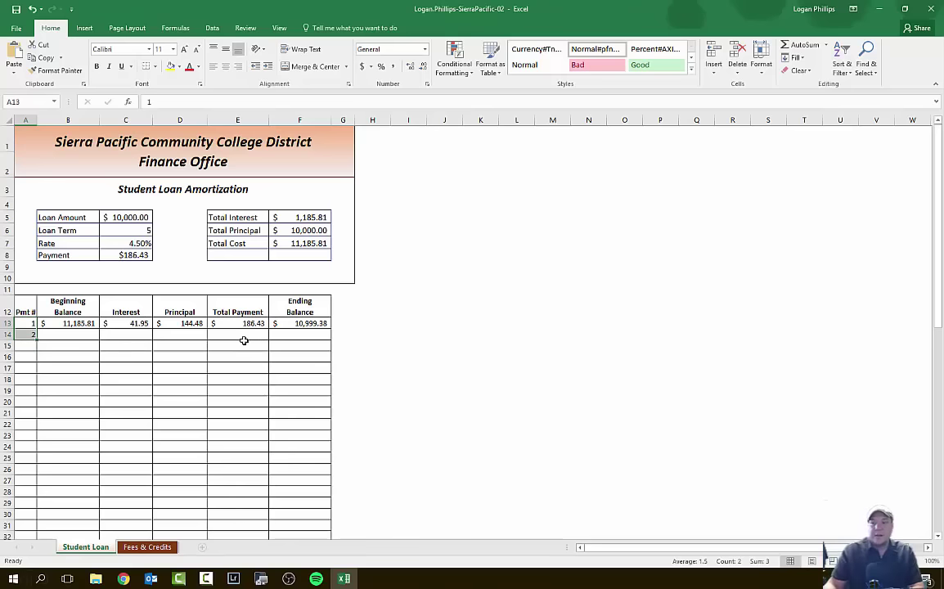
pyautogui.scroll(-3, 149, 275)
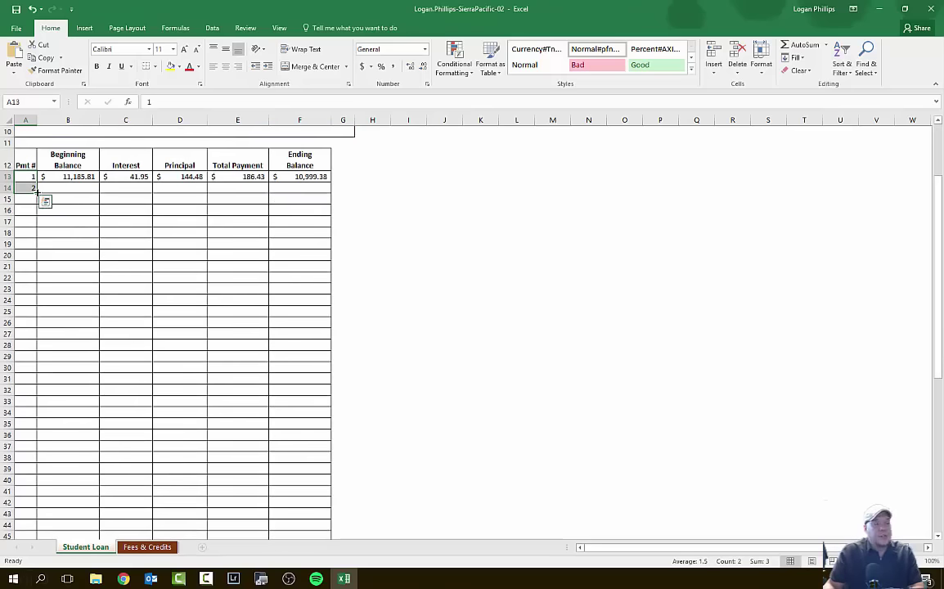
pyautogui.moveTo(37, 191); pyautogui.dragTo(27, 516)
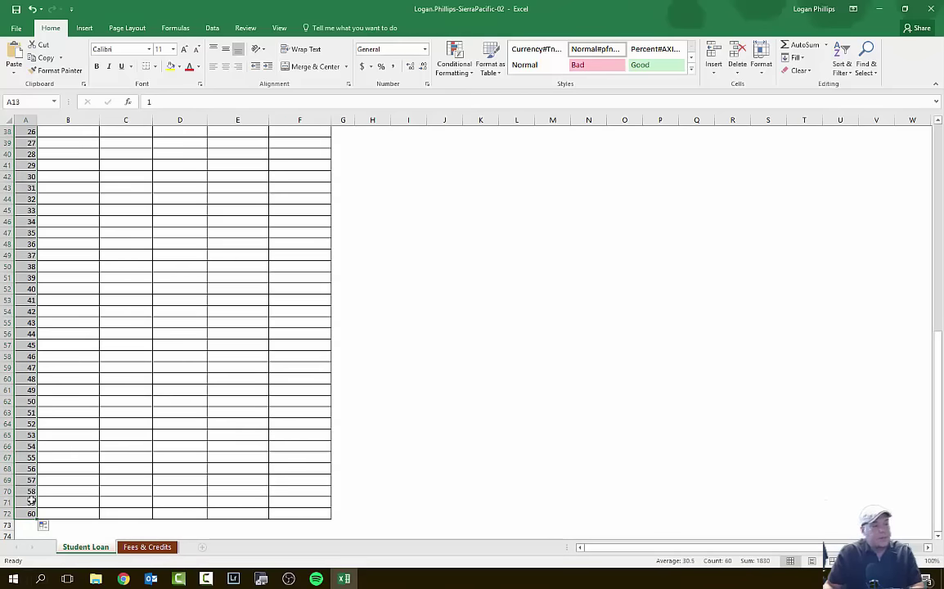
pyautogui.scroll(12, 66, 343)
pyautogui.click(90, 342)
pyautogui.scroll(-1, 86, 344)
pyautogui.scroll(-2, 86, 341)
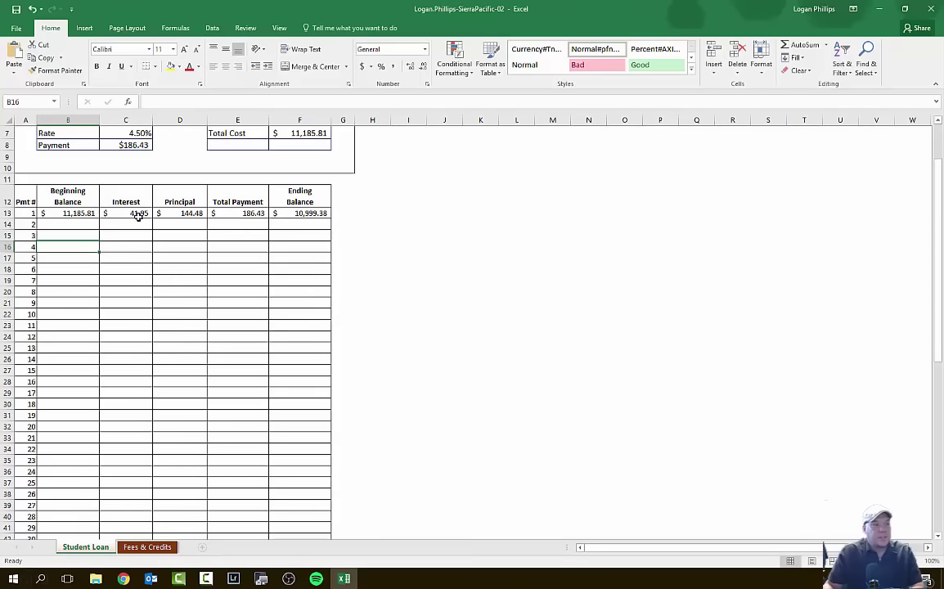
pyautogui.scroll(-1, 162, 255)
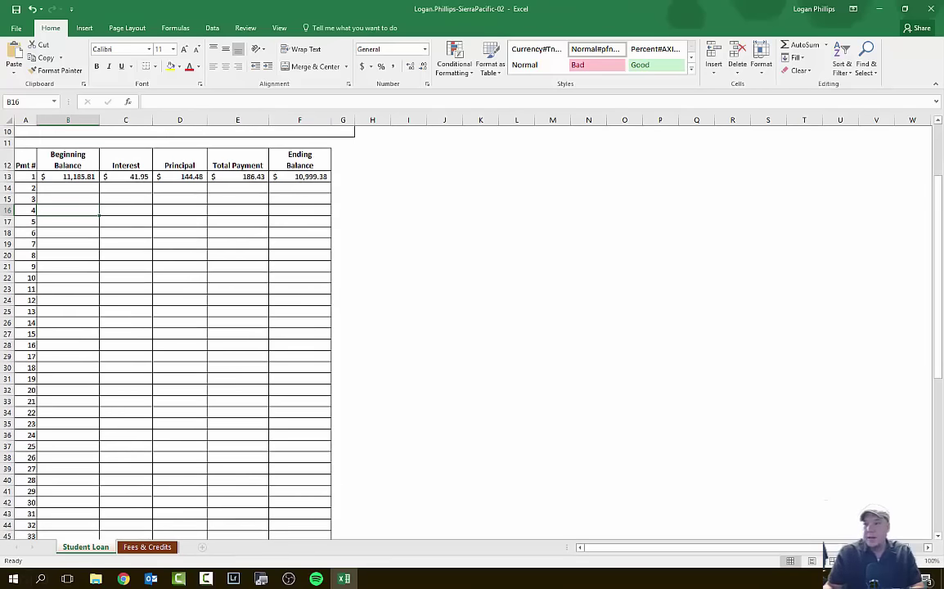
# Enter the formula =F13 in the second payment's Beginning Balance cell B14
pyautogui.hotkey('alt', 'Tab')
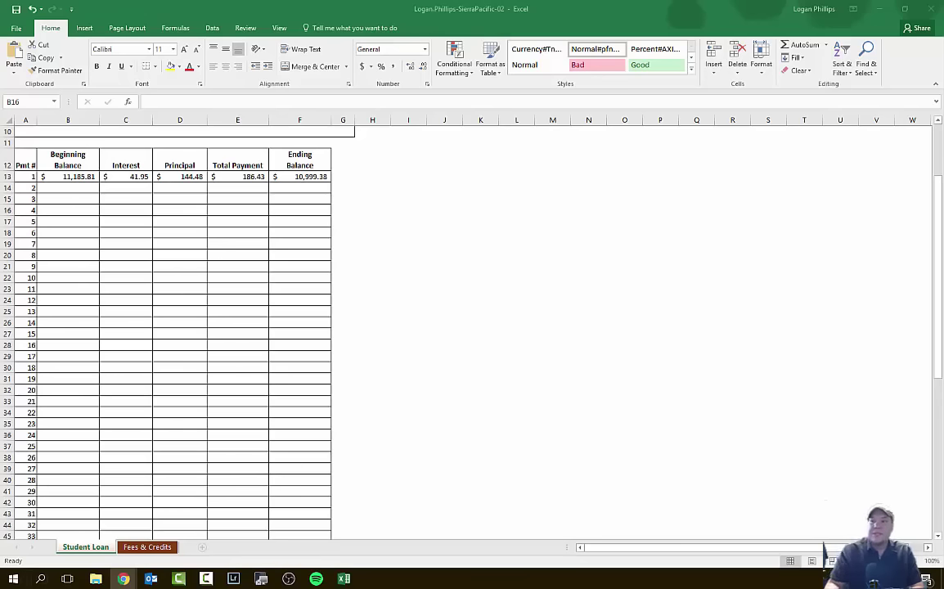
pyautogui.click(88, 188)
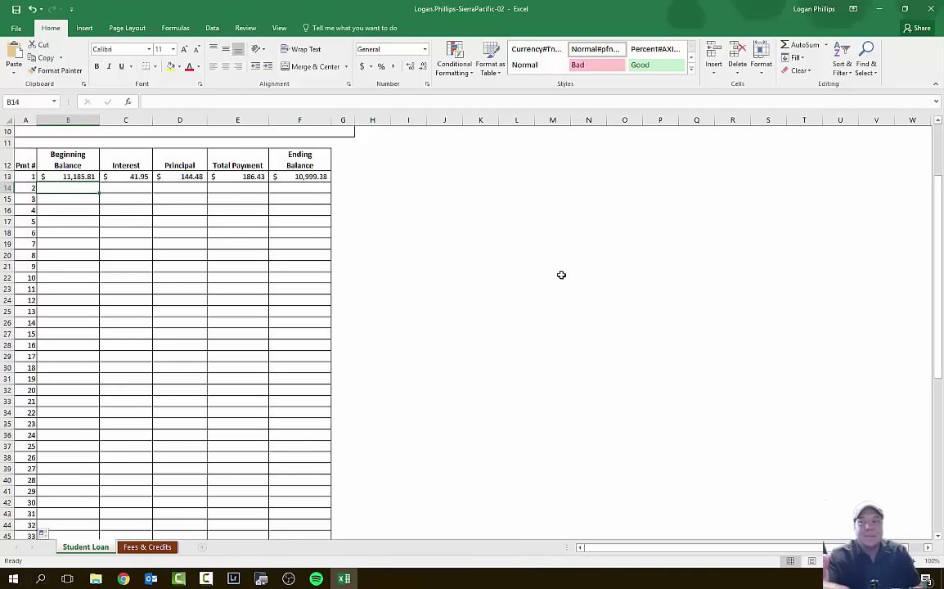
pyautogui.write('=')
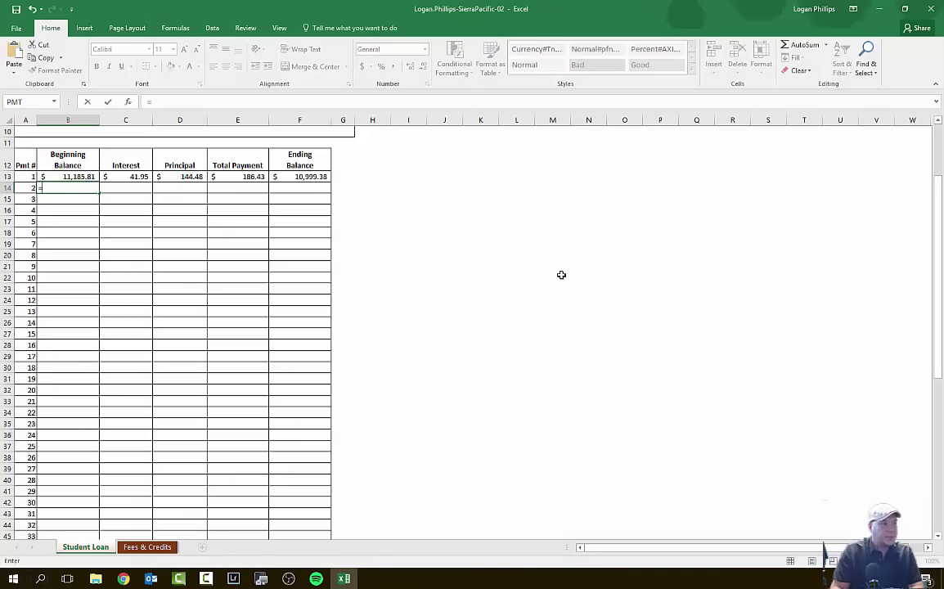
pyautogui.click(292, 175)
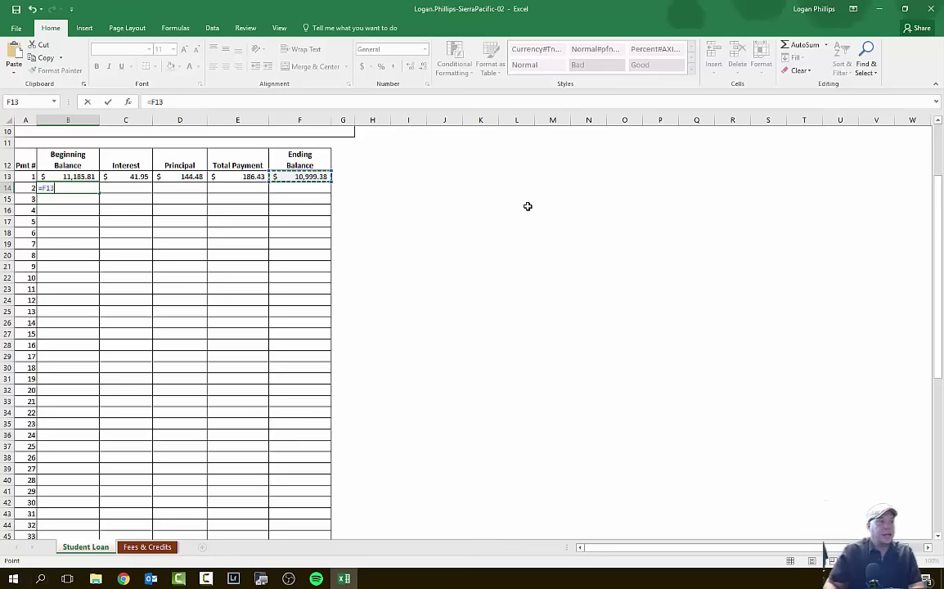
pyautogui.press('Return')
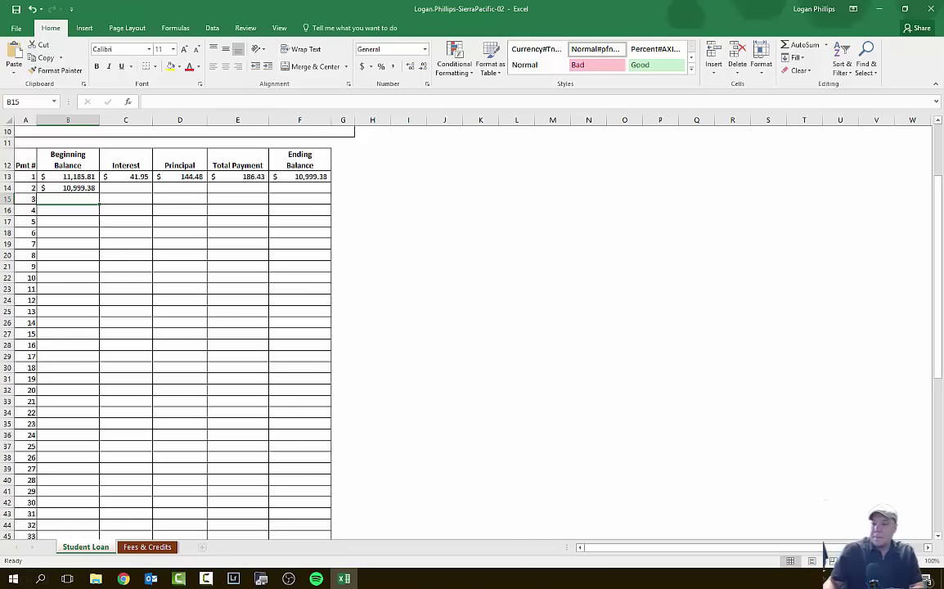
# Fill the Beginning Balance formula from B14 down through the last payment in row 72
pyautogui.click(300, 177)
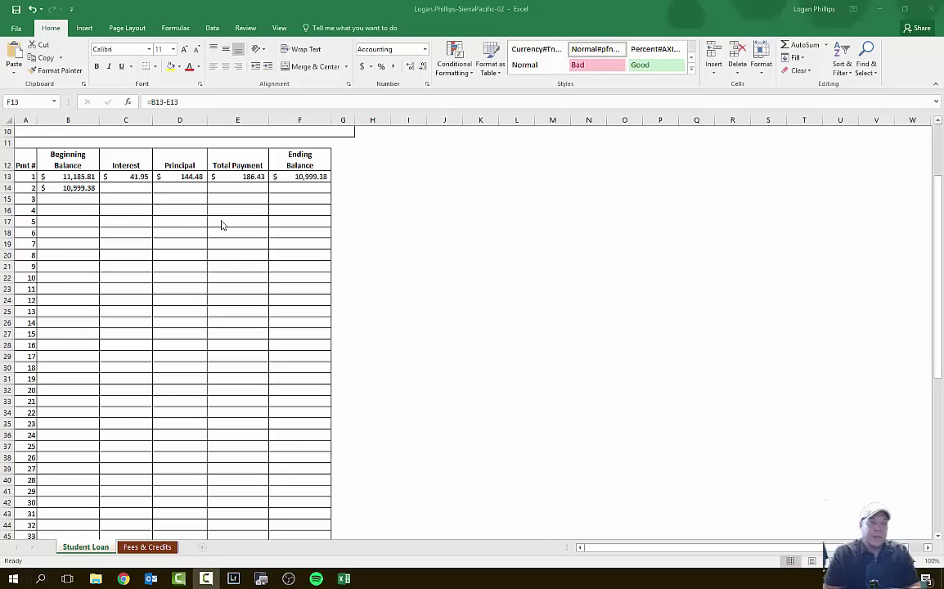
pyautogui.click(90, 188)
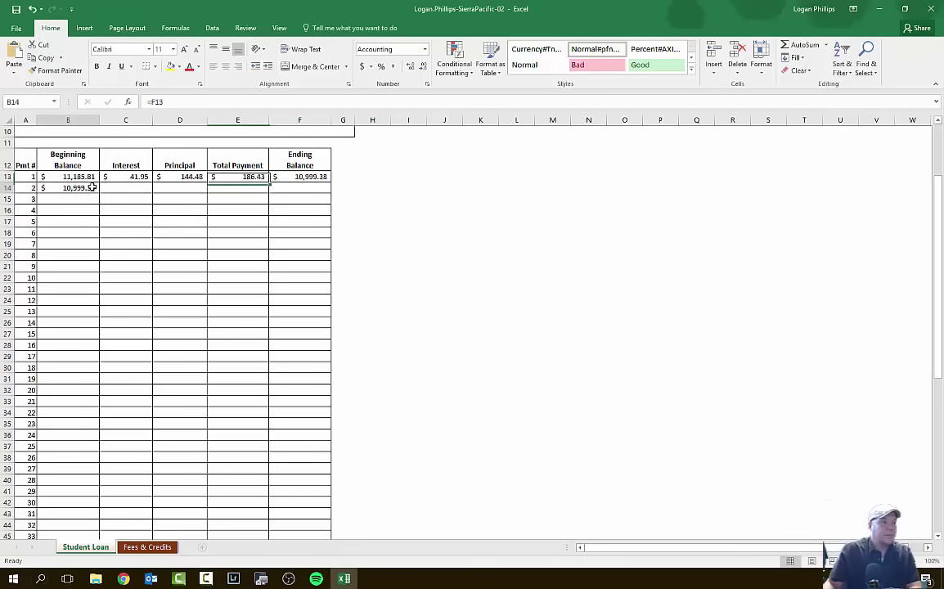
pyautogui.scroll(-10, 99, 203)
pyautogui.scroll(10, 100, 204)
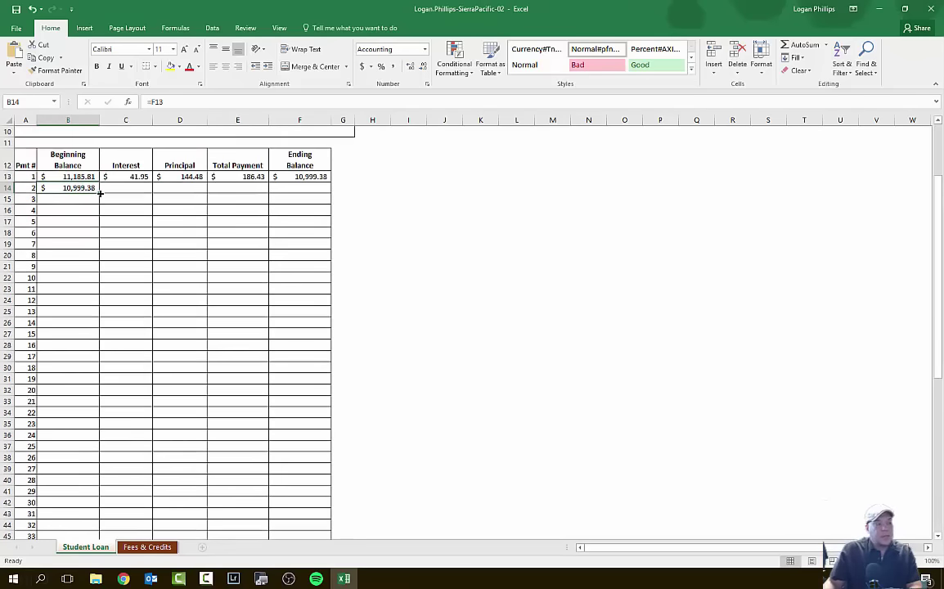
pyautogui.doubleClick(99, 193)
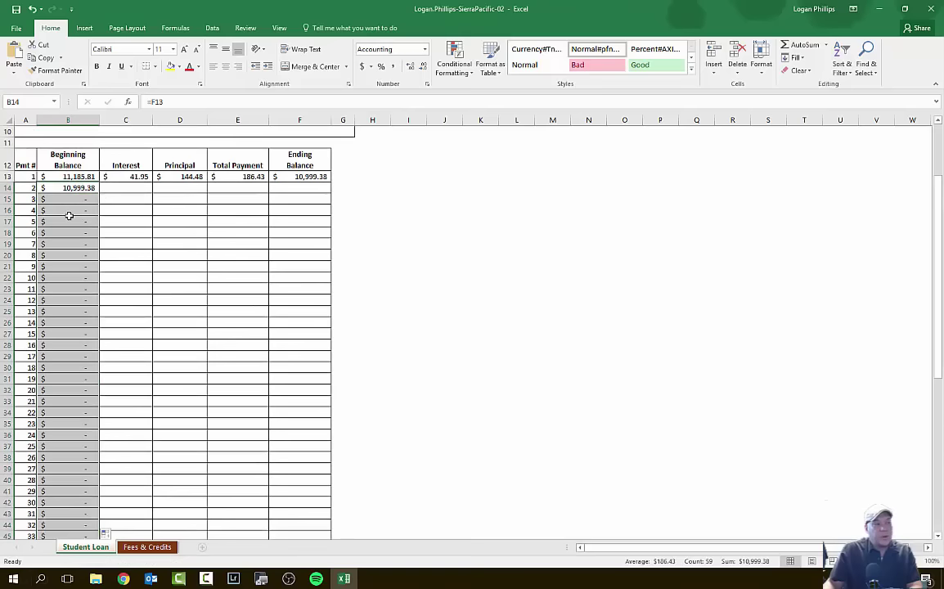
pyautogui.scroll(-17, 71, 209)
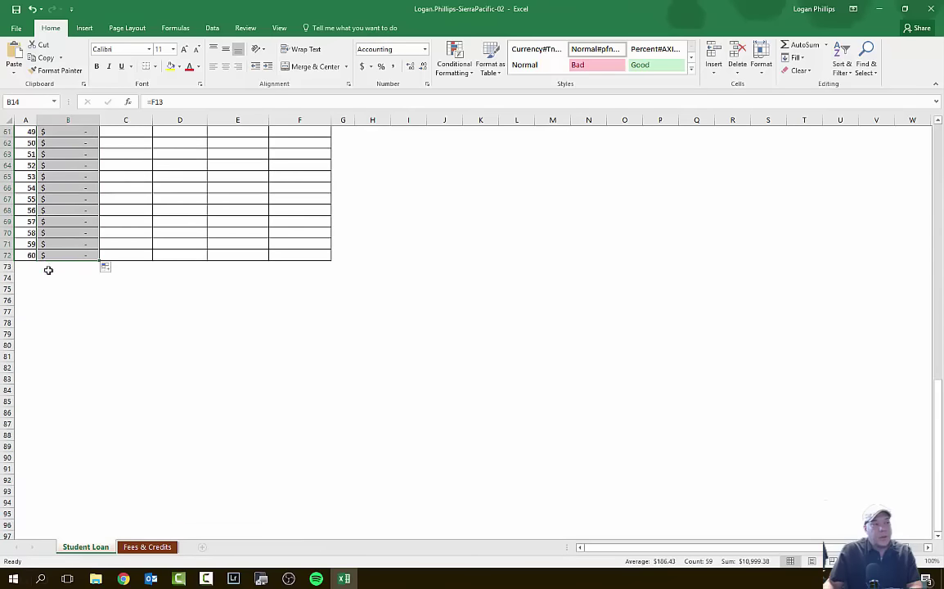
pyautogui.scroll(17, 81, 253)
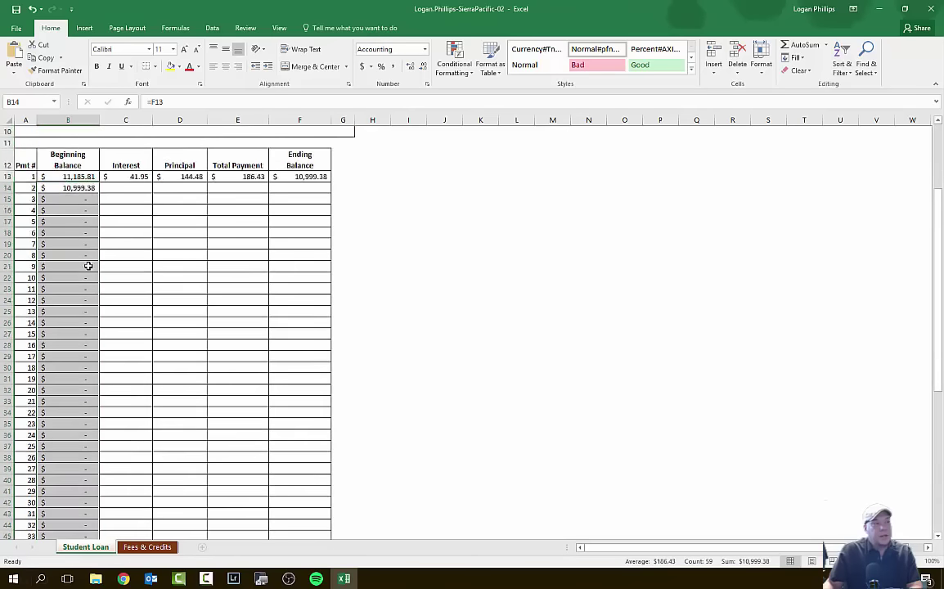
# Examine the copied Beginning Balance formulas in column B and the Ending Balance cells they reference
pyautogui.scroll(-1, 89, 265)
pyautogui.click(78, 144)
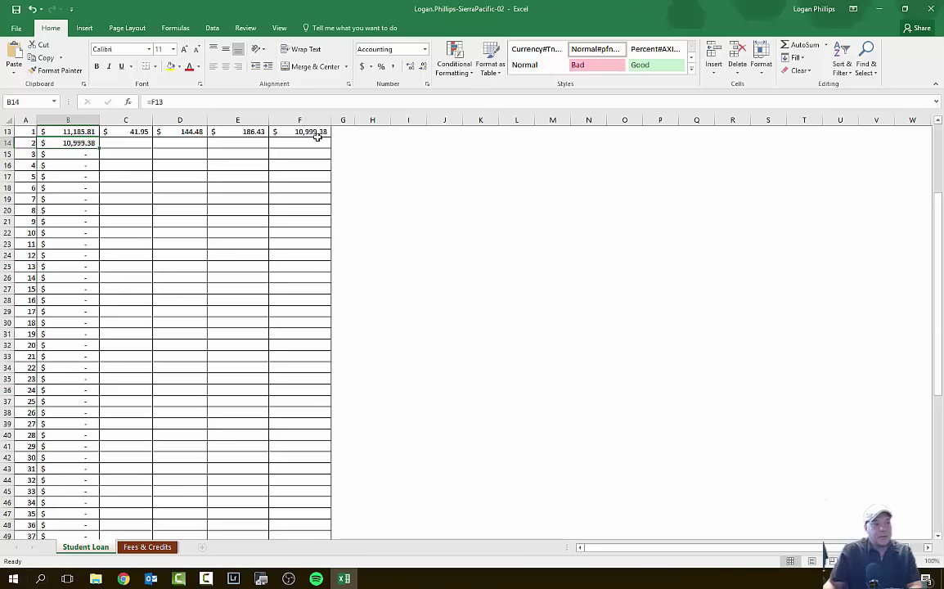
pyautogui.click(83, 155)
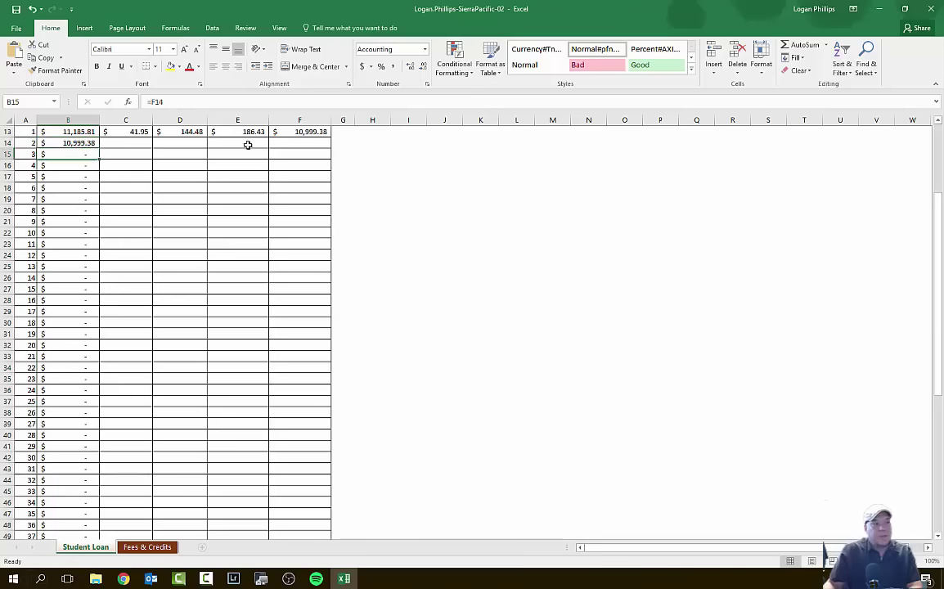
pyautogui.click(68, 160)
pyautogui.click(61, 175)
pyautogui.click(78, 219)
pyautogui.click(87, 301)
pyautogui.click(88, 380)
pyautogui.scroll(2, 268, 254)
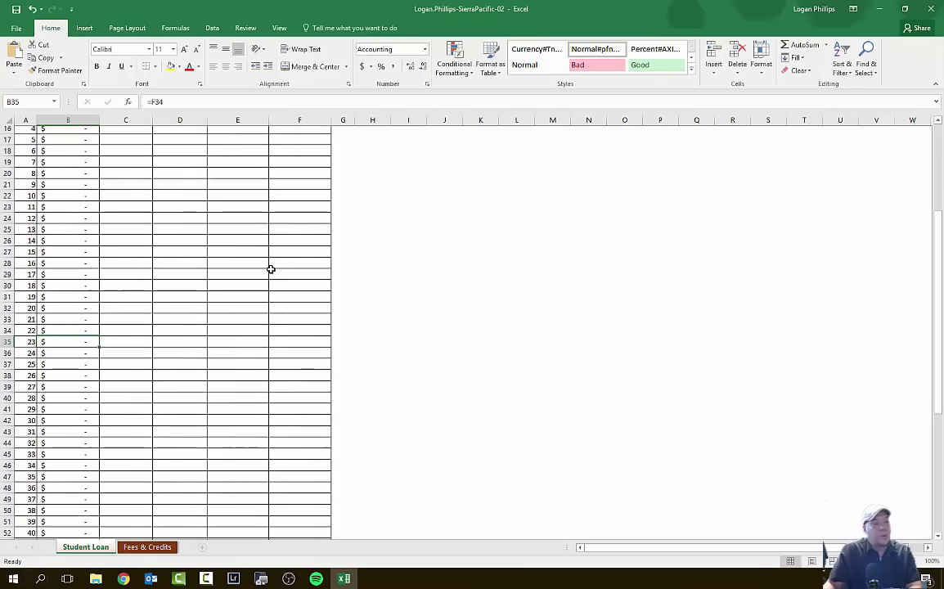
pyautogui.scroll(2, 262, 263)
pyautogui.click(301, 334)
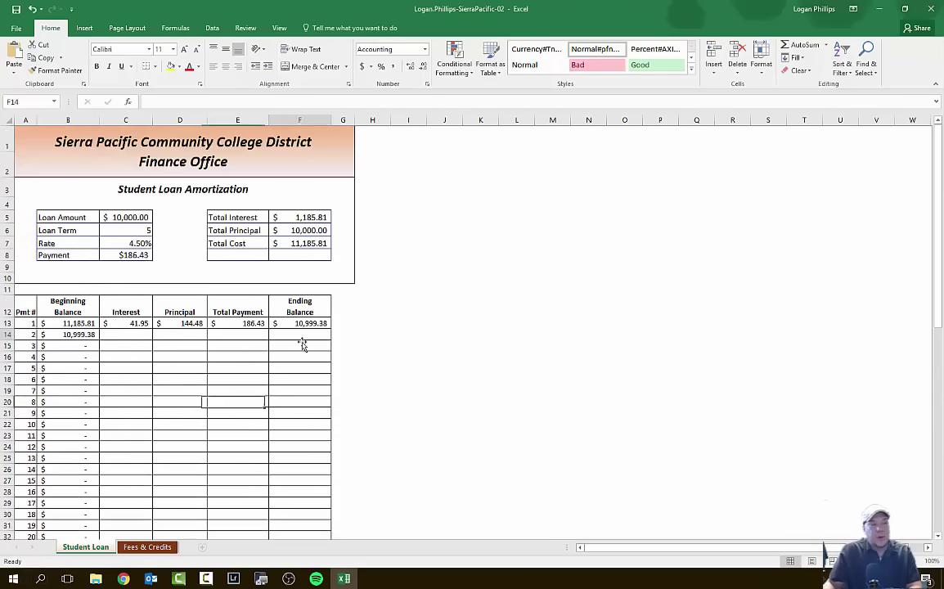
pyautogui.click(106, 335)
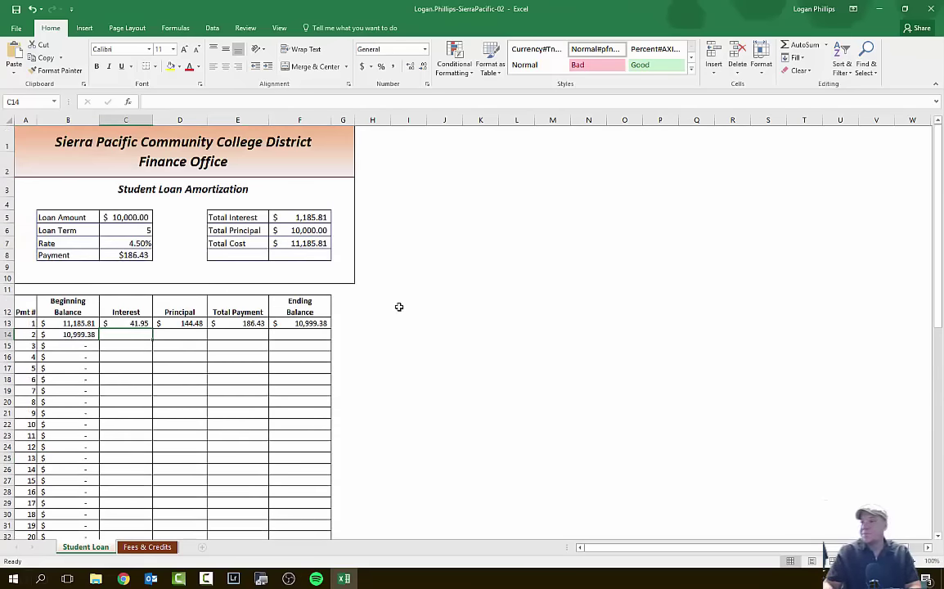
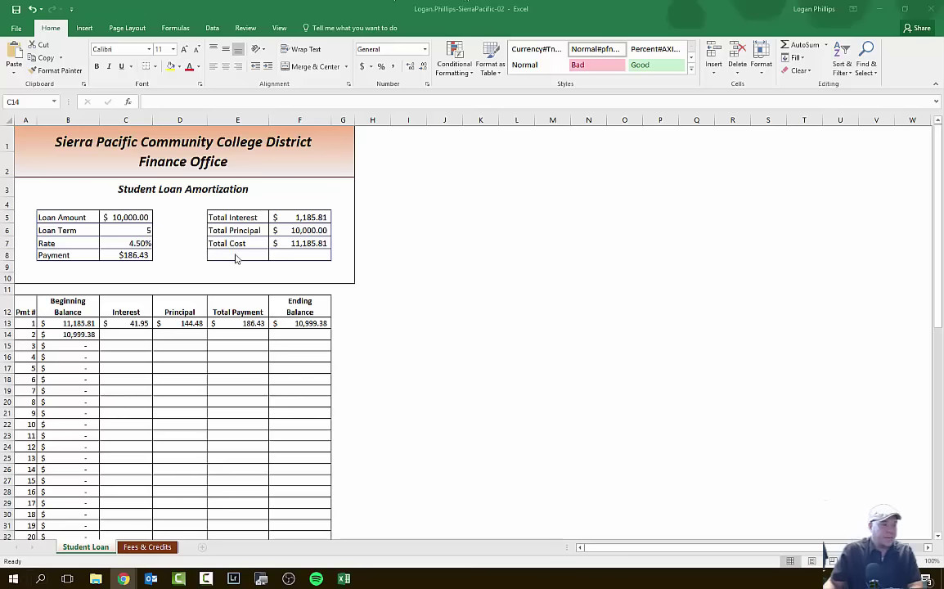
# Fill the Interest, Principal, Total Payment and Ending Balance formulas from C13:F13 down through row 72
pyautogui.click(136, 323)
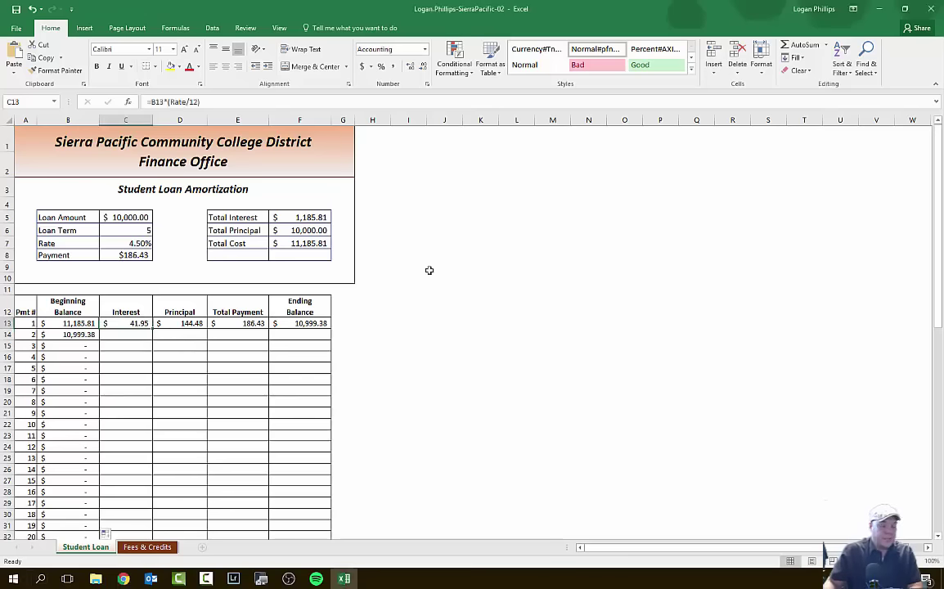
pyautogui.hotkey('shift', 'Right')
pyautogui.hotkey('shift', 'Right')
pyautogui.hotkey('shift', 'Right')
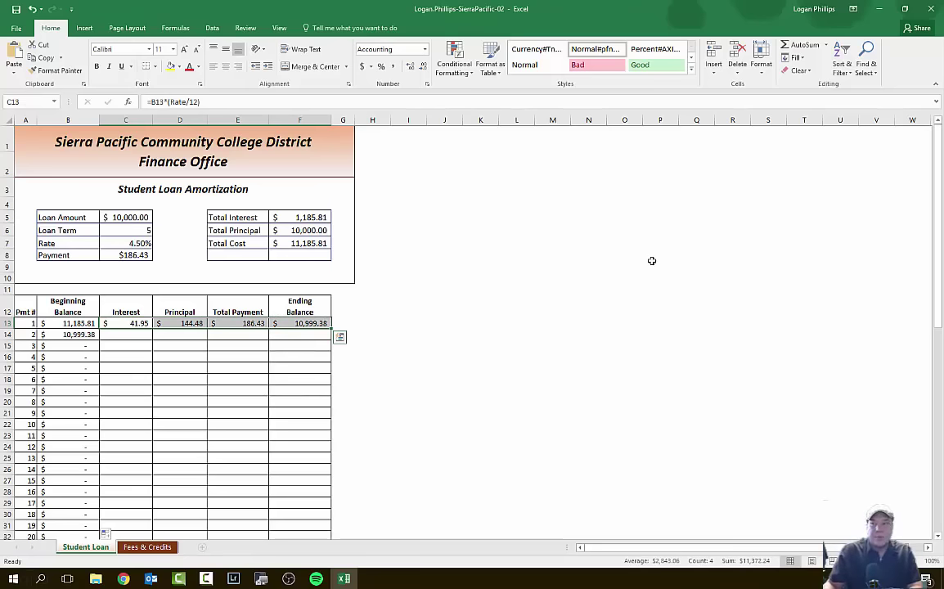
pyautogui.doubleClick(331, 329)
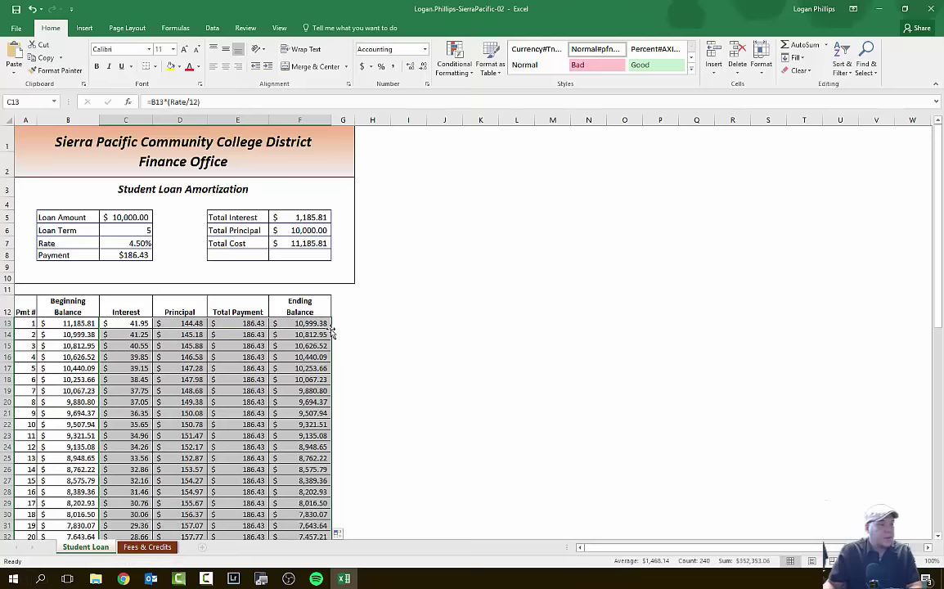
pyautogui.scroll(-10, 539, 353)
pyautogui.scroll(-5, 539, 356)
pyautogui.scroll(15, 531, 371)
# Examine the copied amortization formulas in payment 23's row 35 and in the final payment's row 72
pyautogui.scroll(-5, 531, 381)
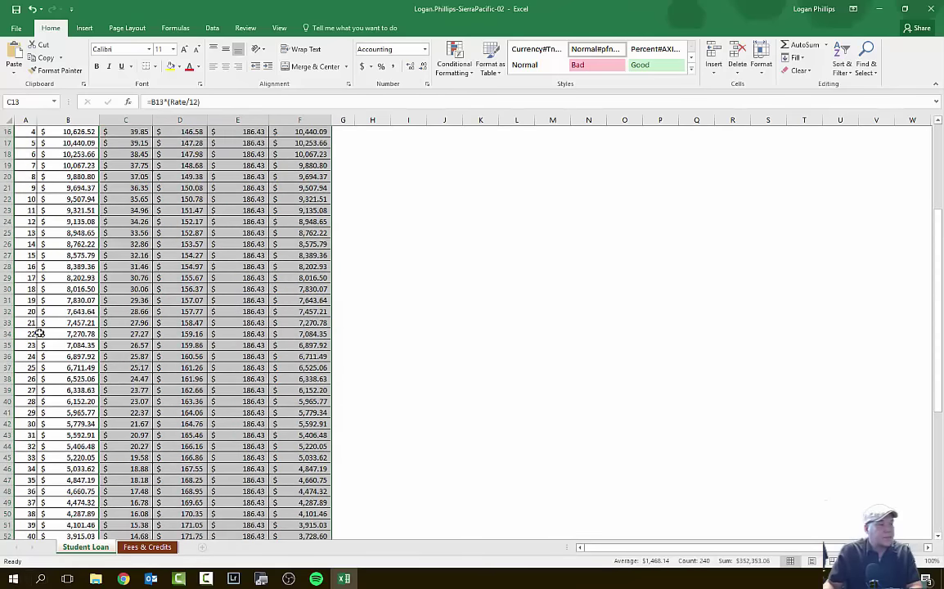
pyautogui.click(26, 346)
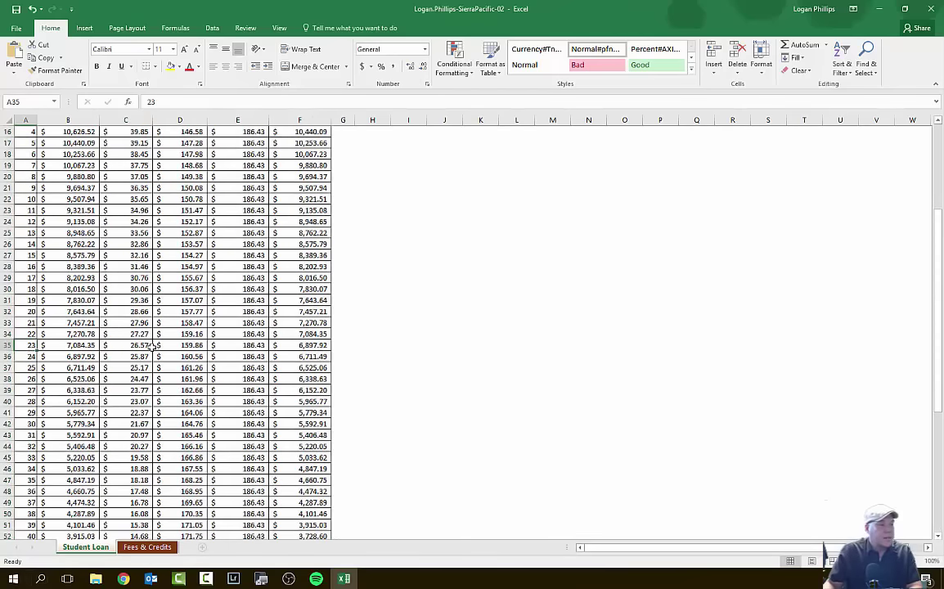
pyautogui.click(135, 345)
pyautogui.click(187, 344)
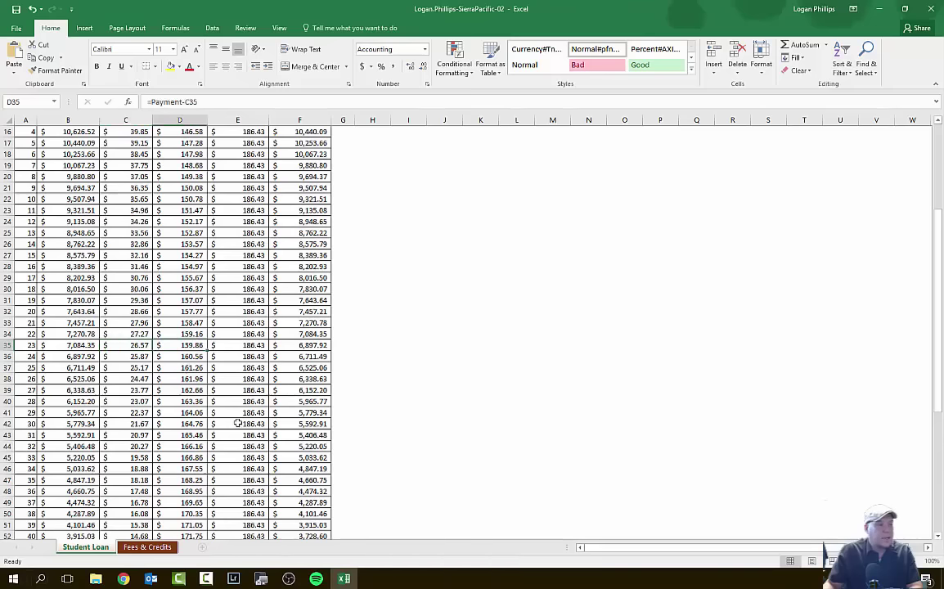
pyautogui.click(227, 345)
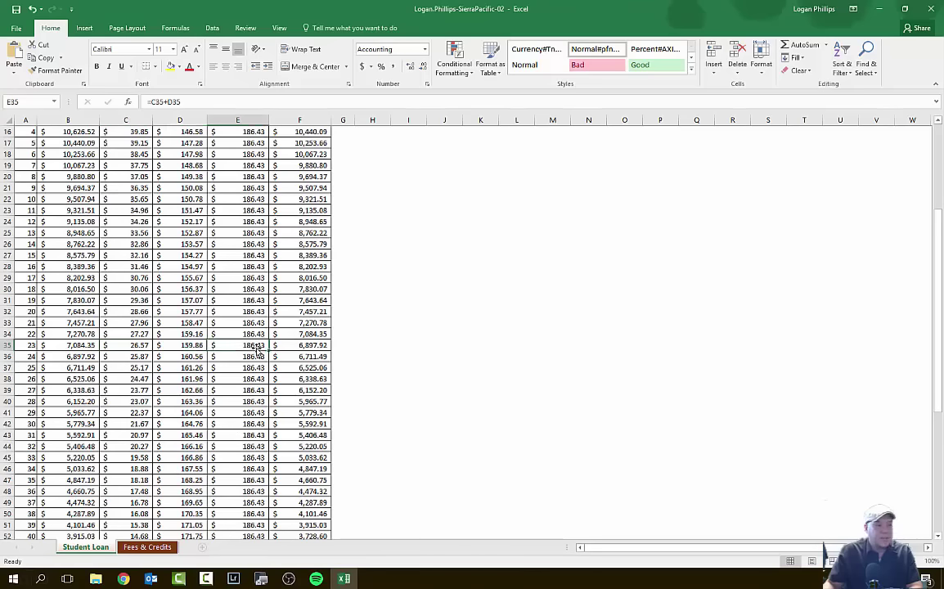
pyautogui.click(299, 344)
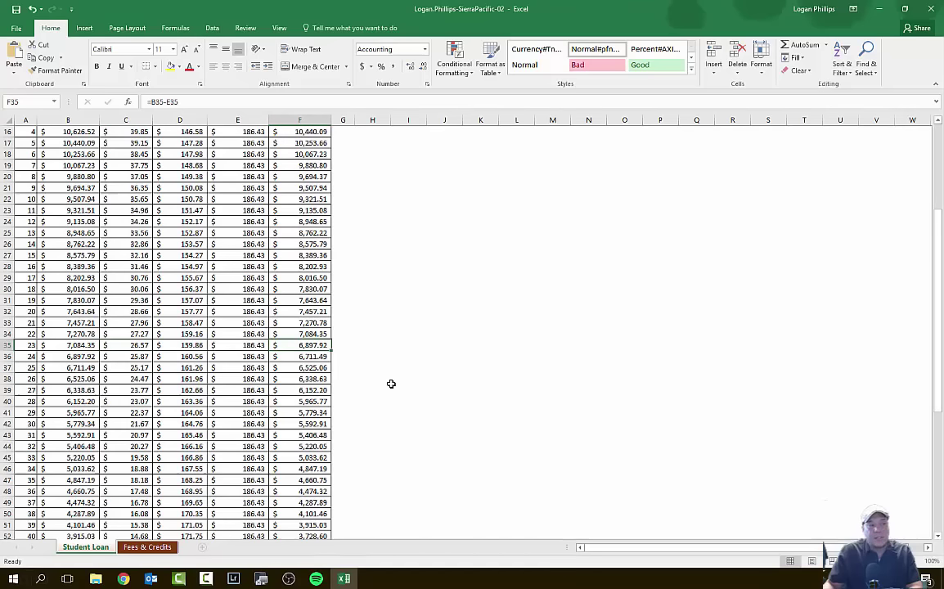
pyautogui.scroll(-7, 390, 385)
pyautogui.scroll(-4, 144, 264)
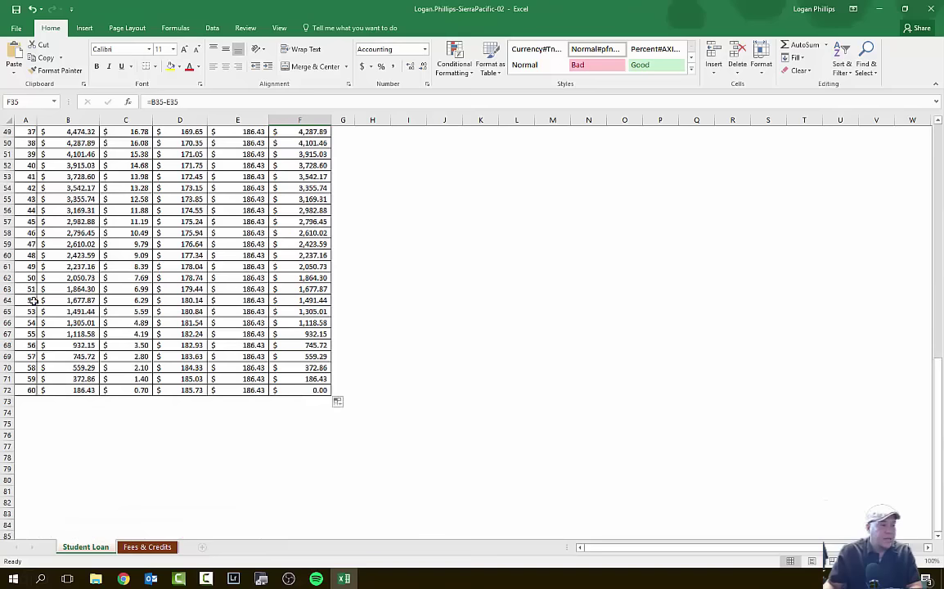
pyautogui.click(123, 390)
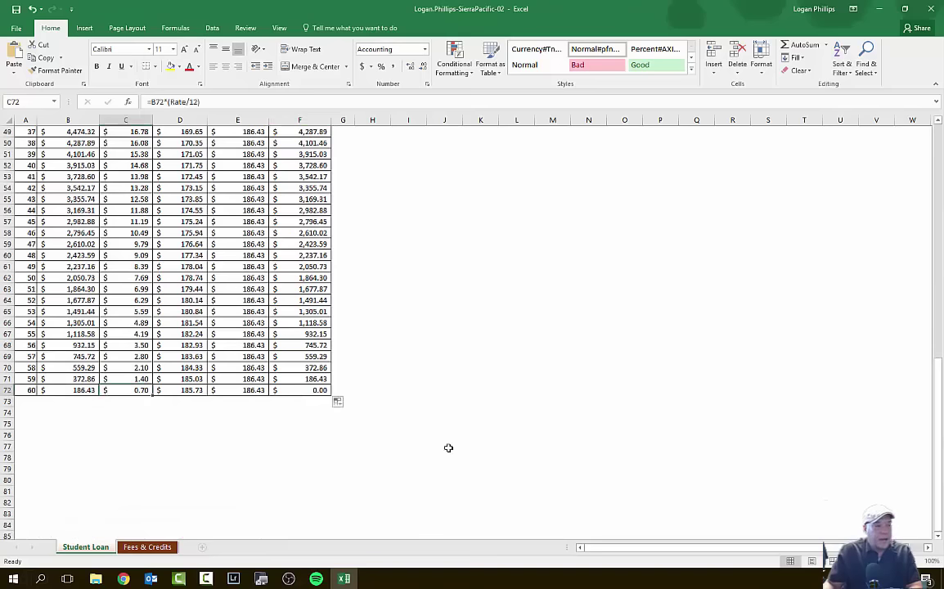
pyautogui.click(180, 390)
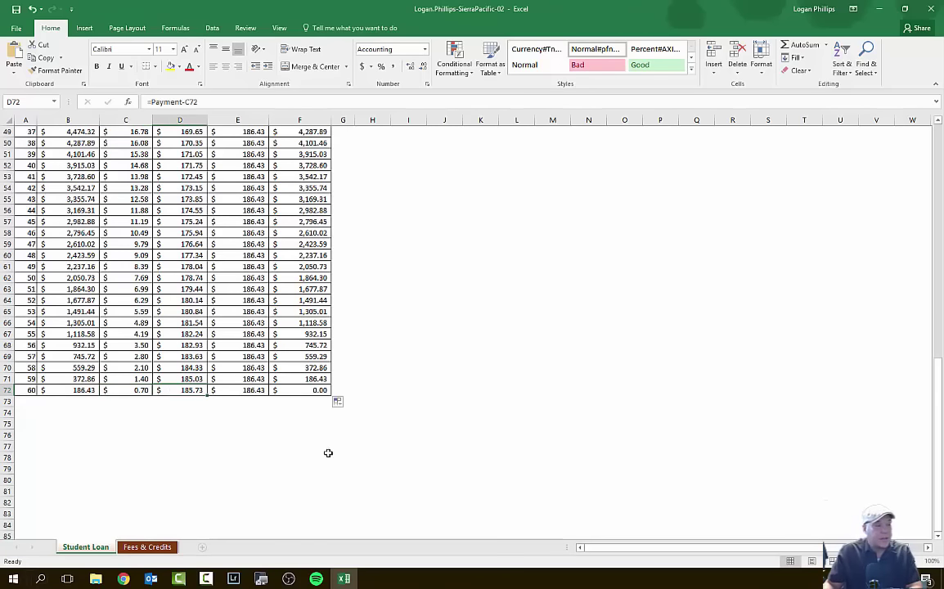
pyautogui.click(246, 390)
pyautogui.click(307, 390)
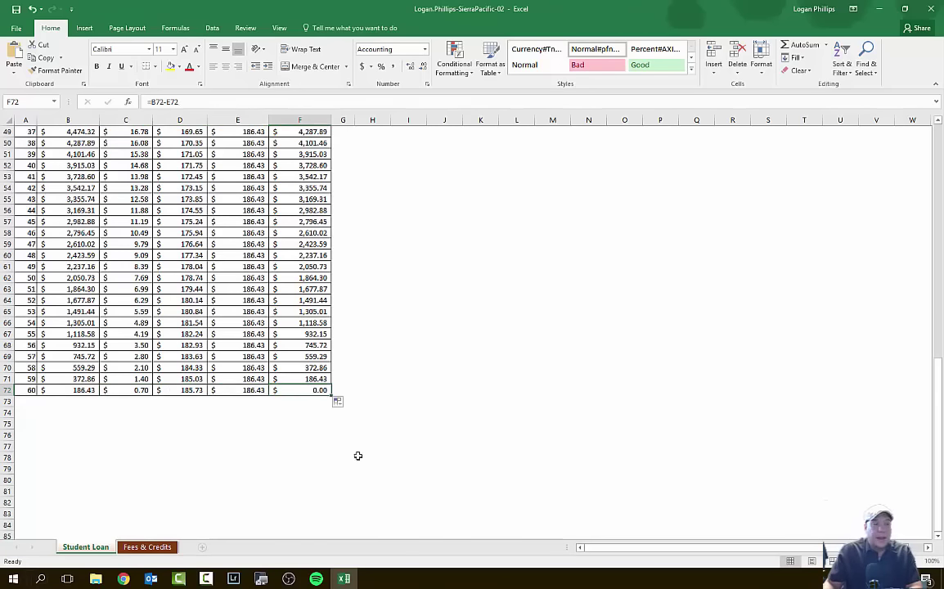
pyautogui.scroll(16, 307, 417)
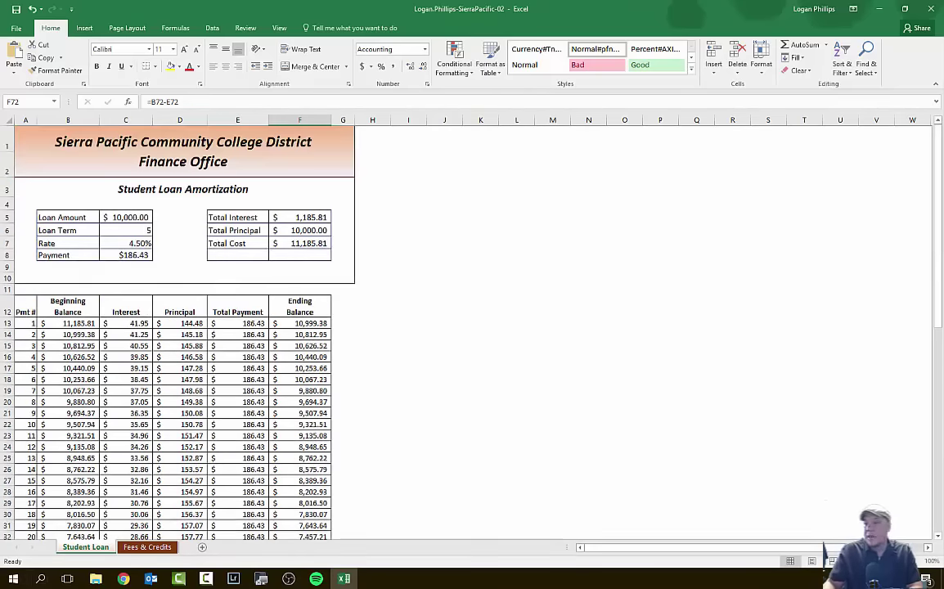
# Return to cell A1 of the Student Loan sheet
pyautogui.click(123, 578)
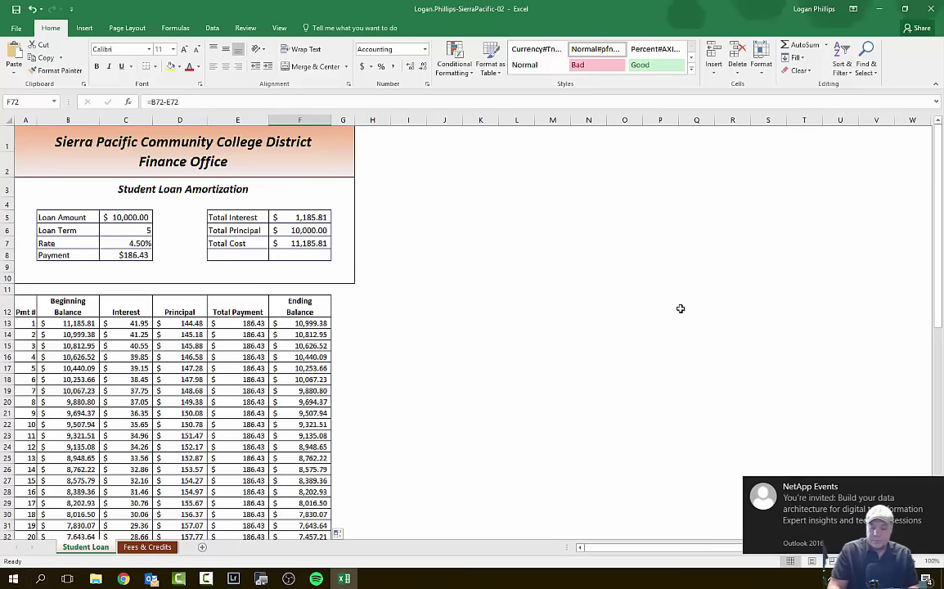
pyautogui.hotkey('ctrl', 'Home')
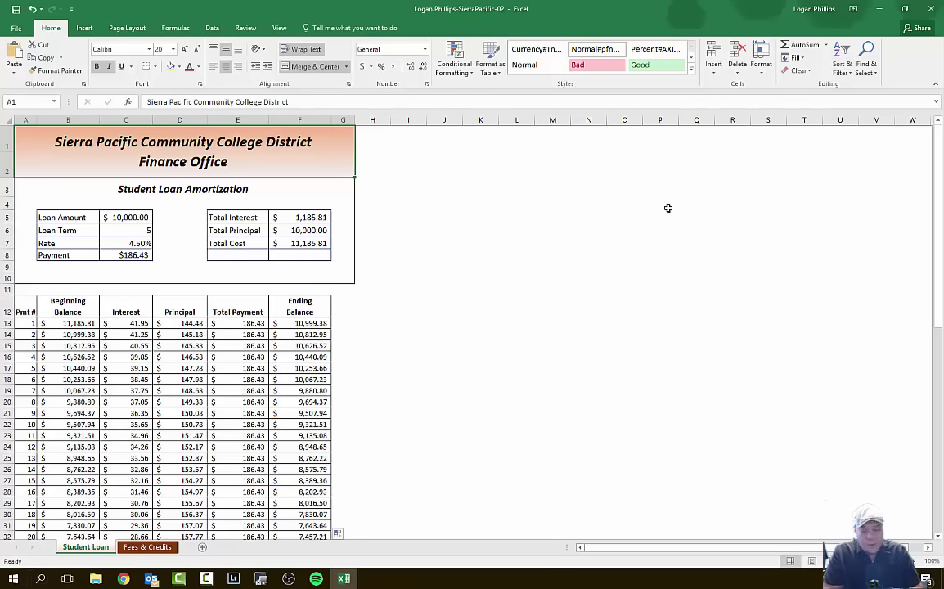
pyautogui.press('F10')
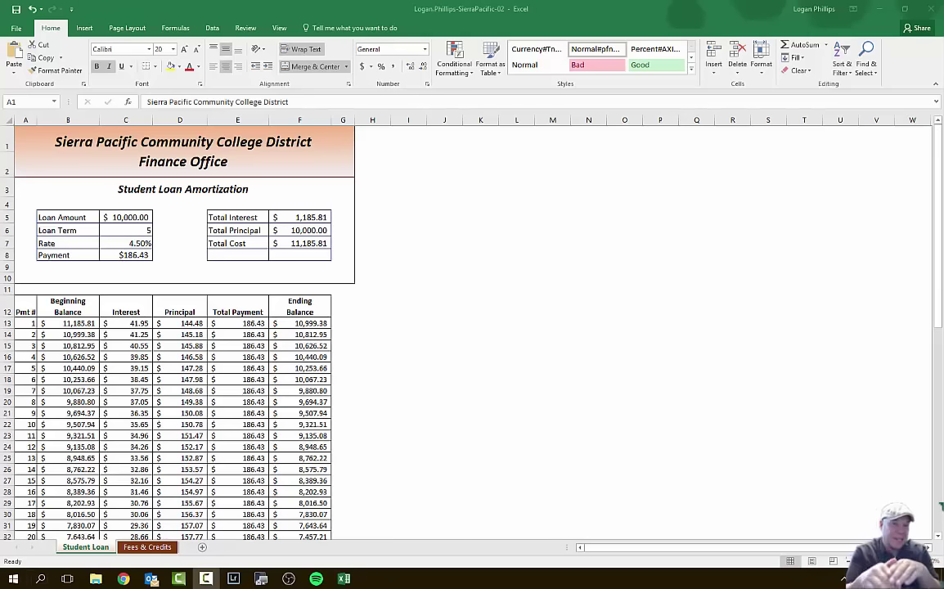
# Switch to the Fees & Credits sheet and look over its course and department tables
pyautogui.click(149, 548)
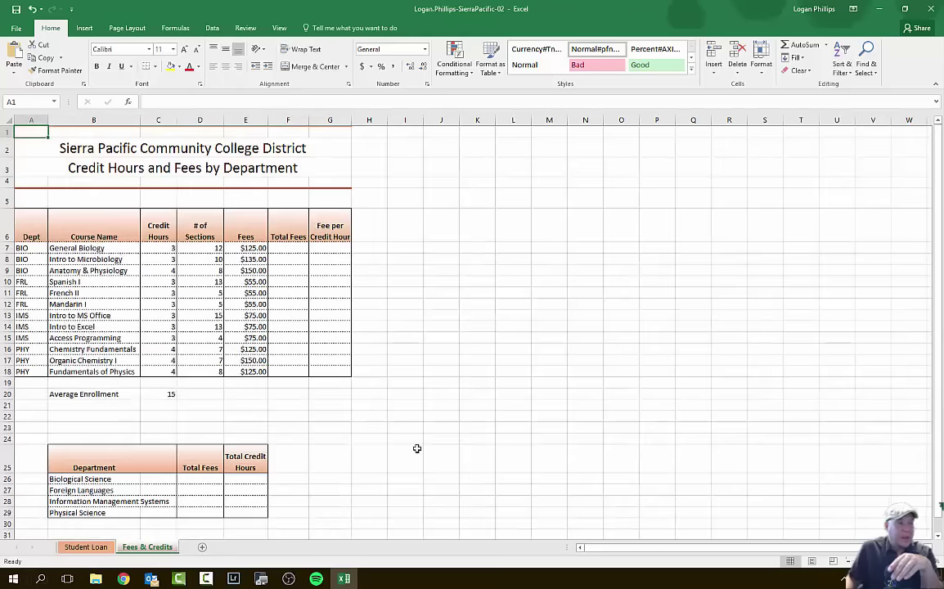
pyautogui.scroll(-6, 368, 393)
pyautogui.scroll(6, 364, 396)
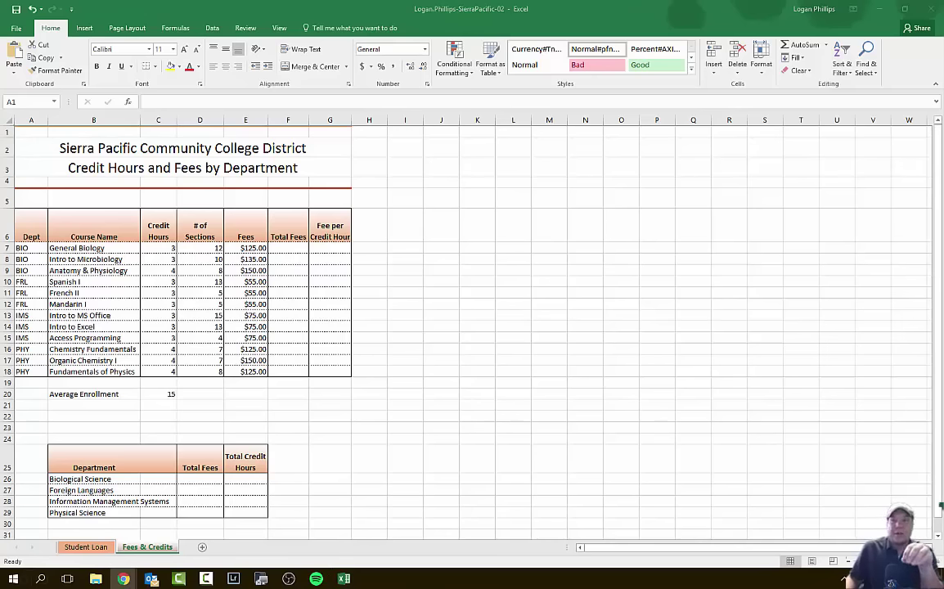
# Enter the Total Fees formula =C7*D7*E7 in F7 for the General Biology course
pyautogui.click(35, 101)
pyautogui.write('F7')
pyautogui.press('Return')
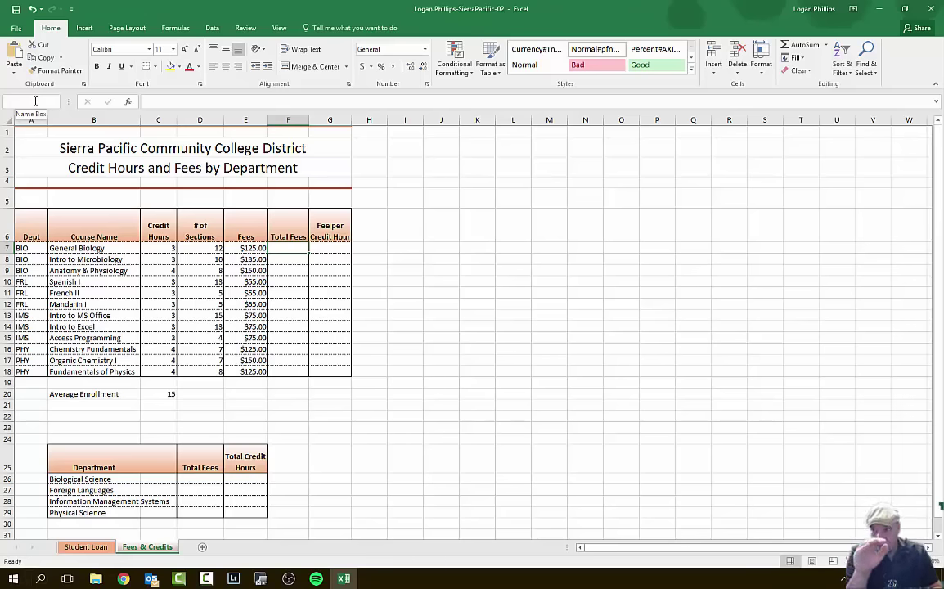
pyautogui.write('=')
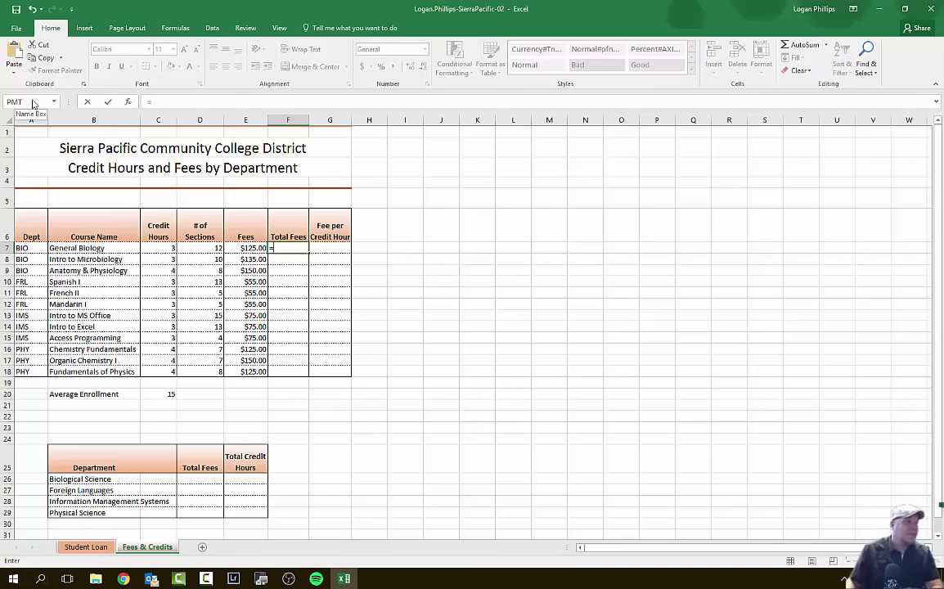
pyautogui.click(165, 251)
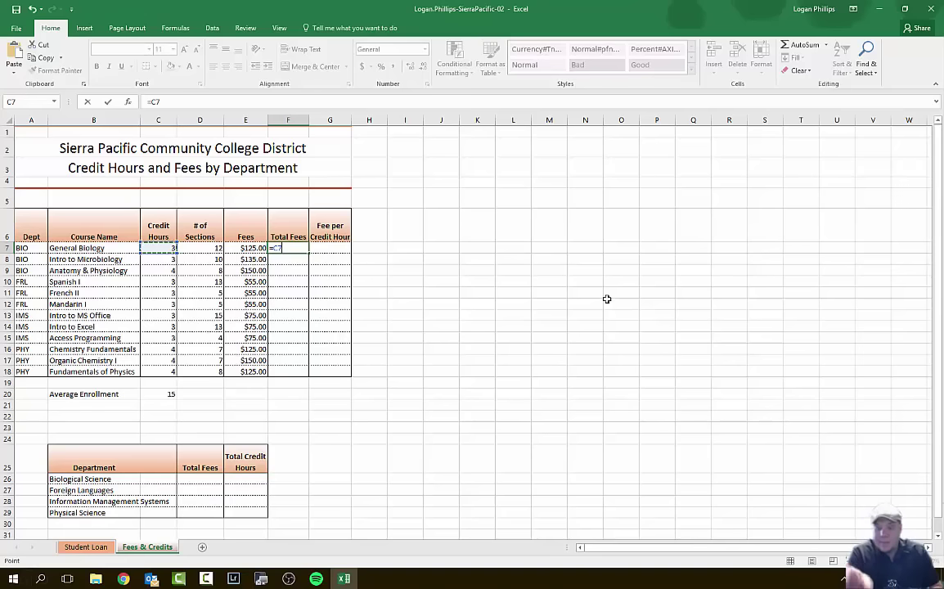
pyautogui.write('*')
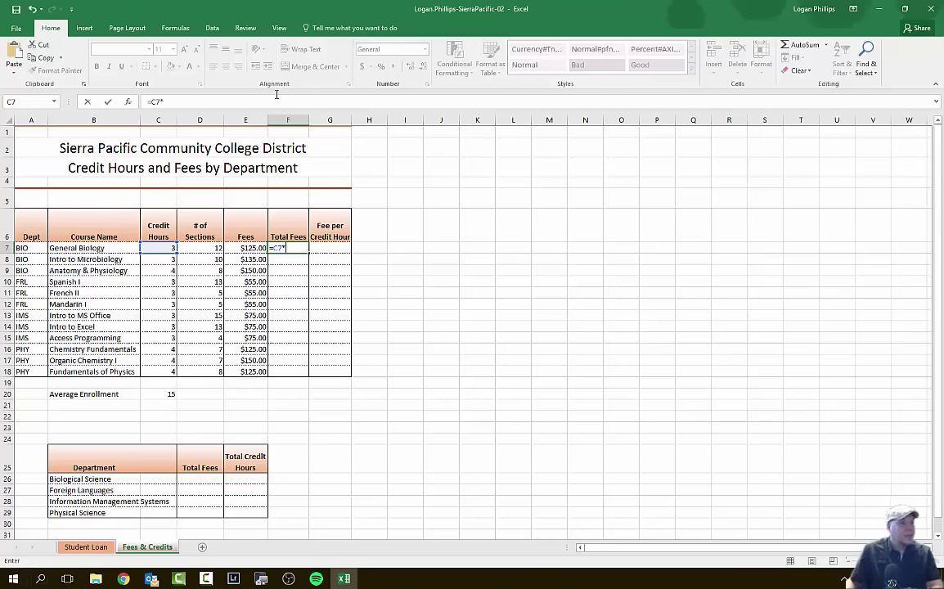
pyautogui.click(217, 248)
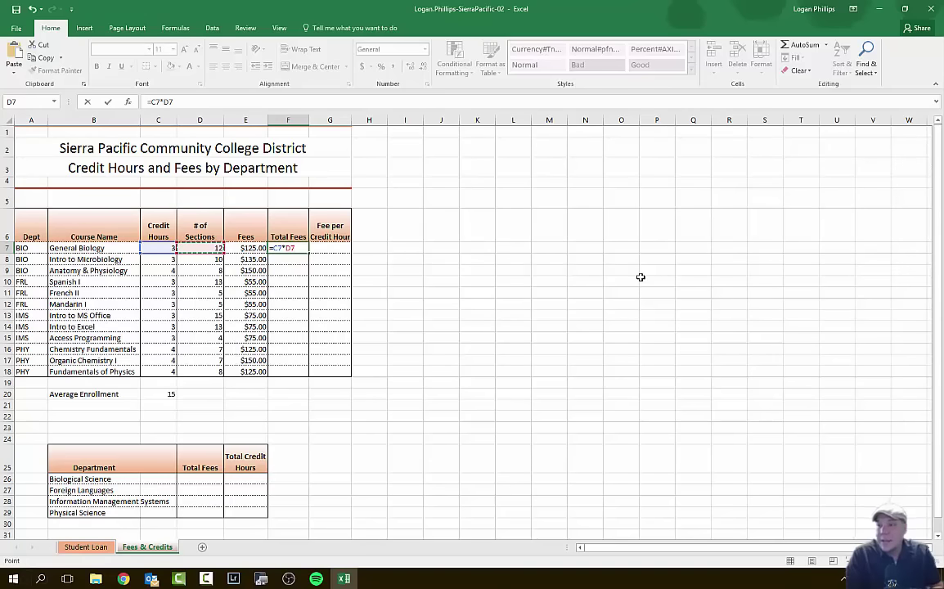
pyautogui.write('*')
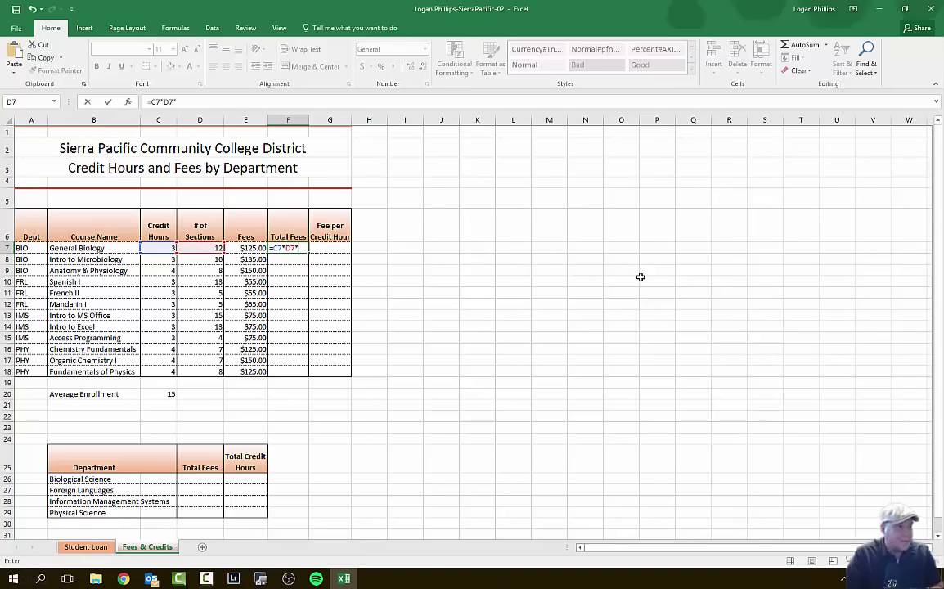
pyautogui.click(244, 248)
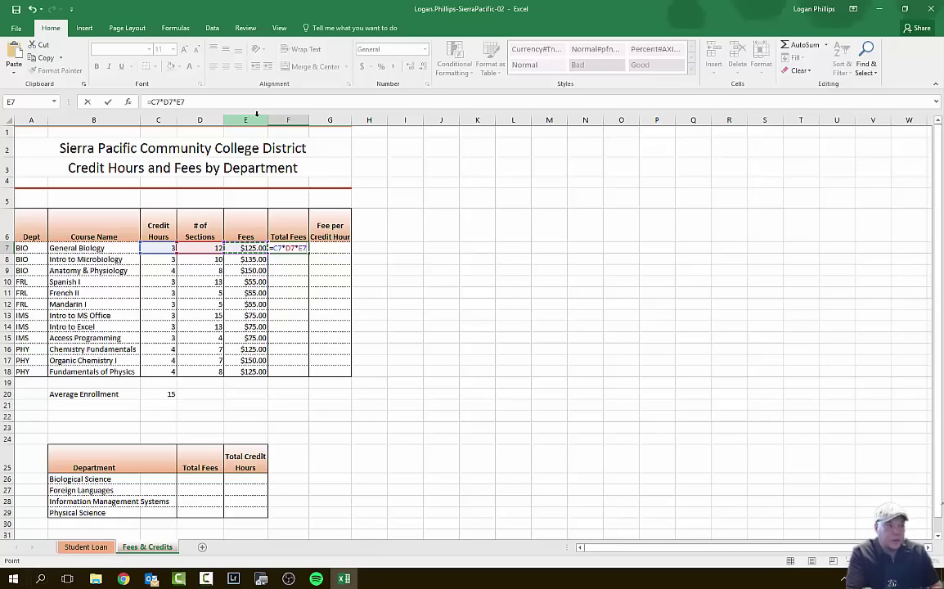
pyautogui.press('Return')
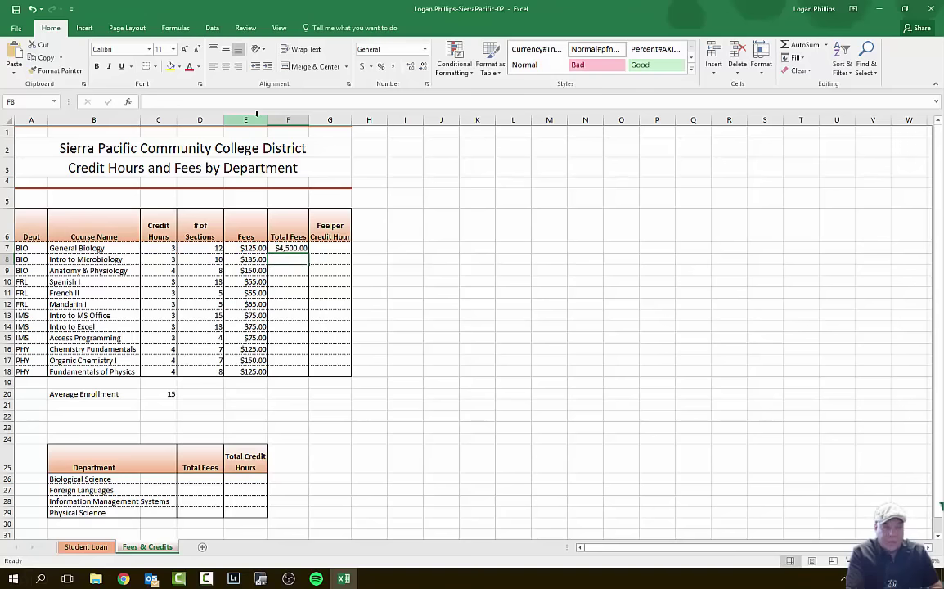
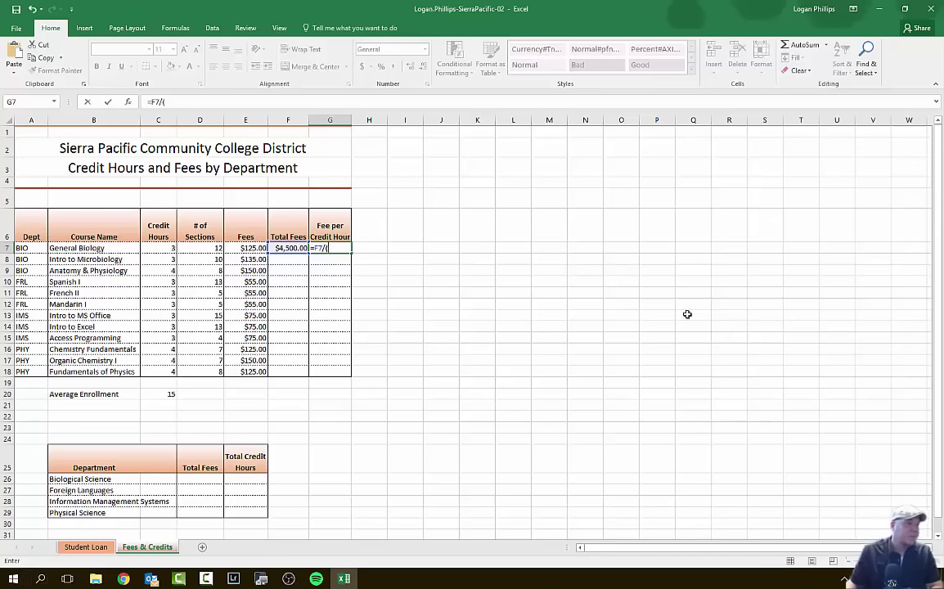
# Build the Fee per Credit Hour formula in G7 as =F7/(C7*D7)
pyautogui.click(158, 247)
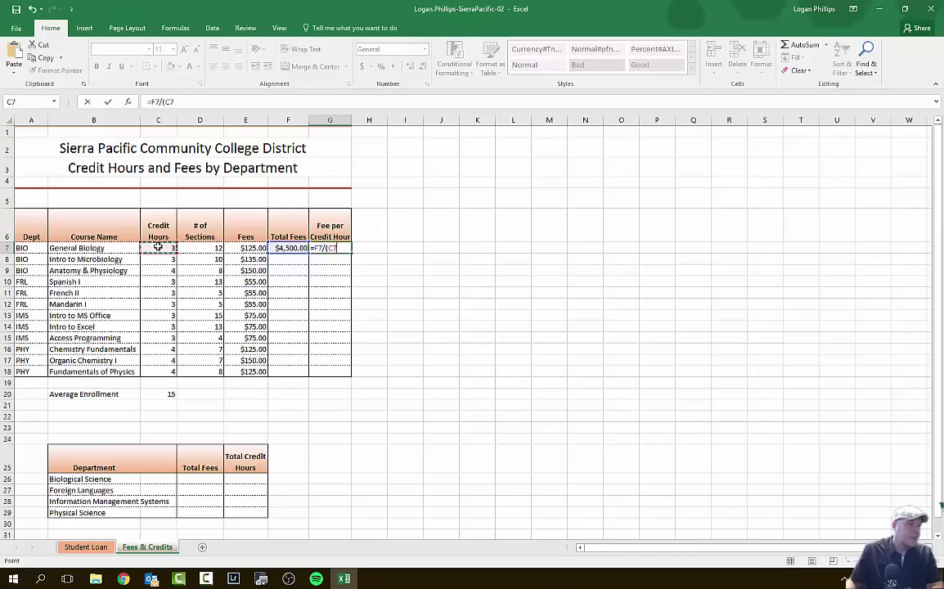
pyautogui.write('*')
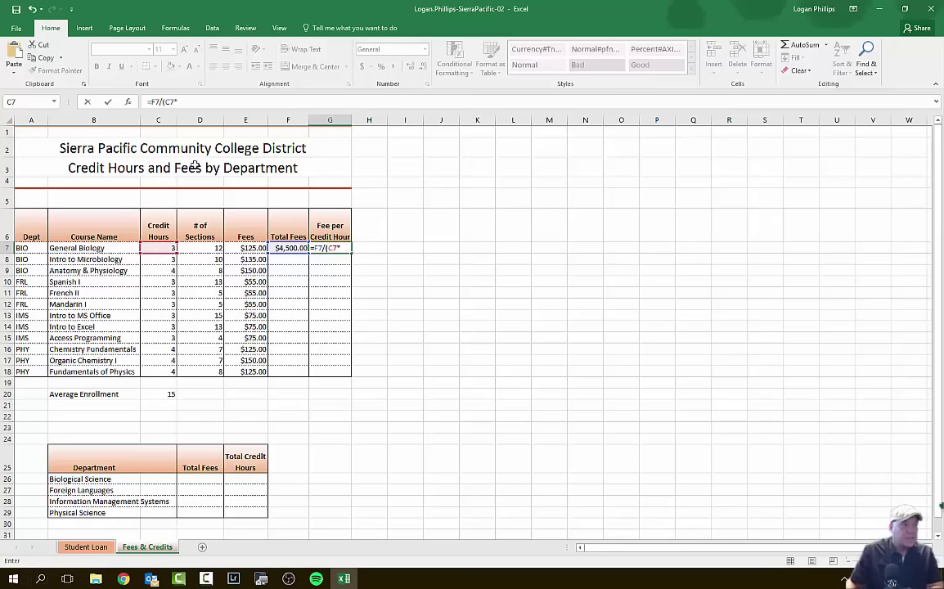
pyautogui.click(207, 247)
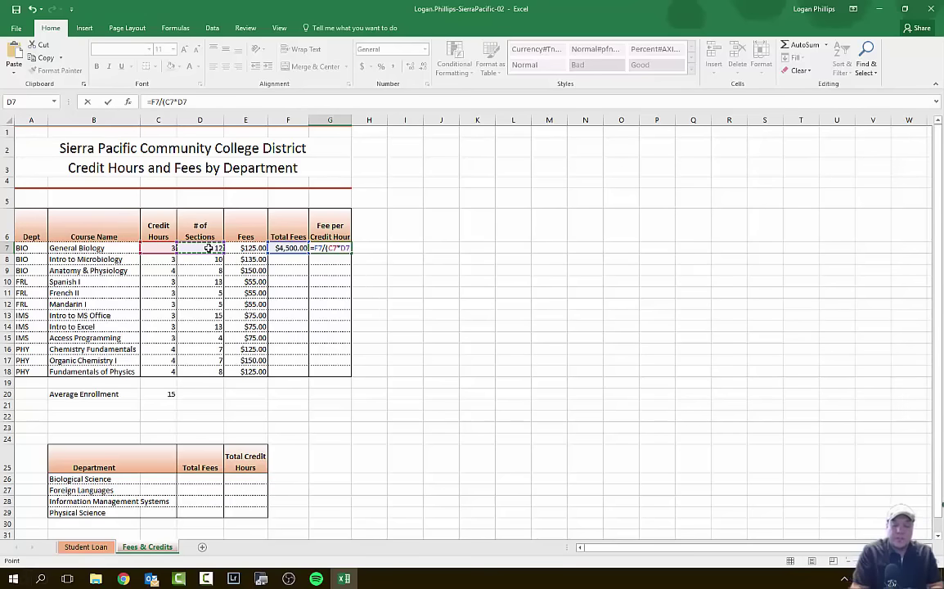
pyautogui.write(')')
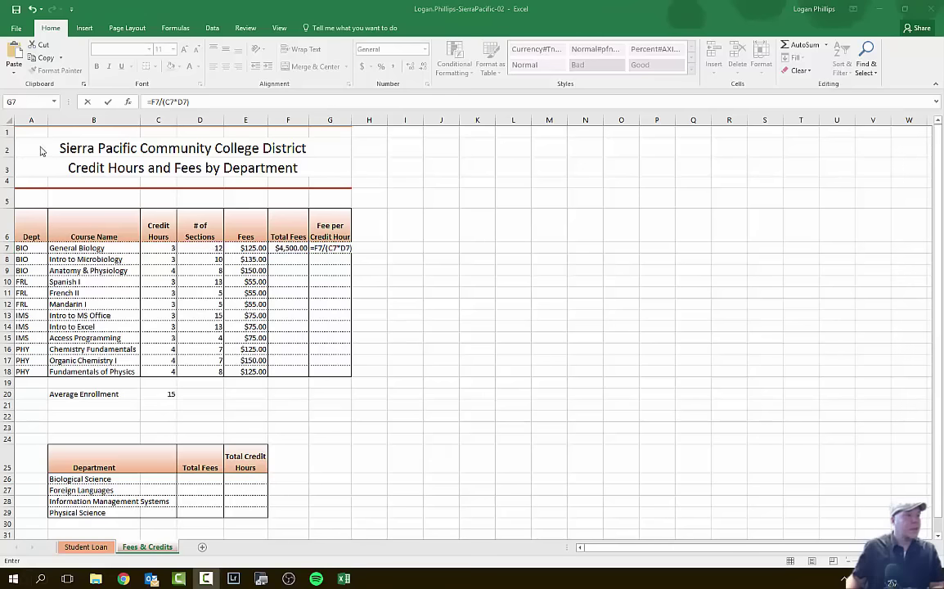
# Extend the G7 formula with an absolute reference to Average Enrollment, making it =F7/(C7*D7*$C$20)
pyautogui.click(206, 101)
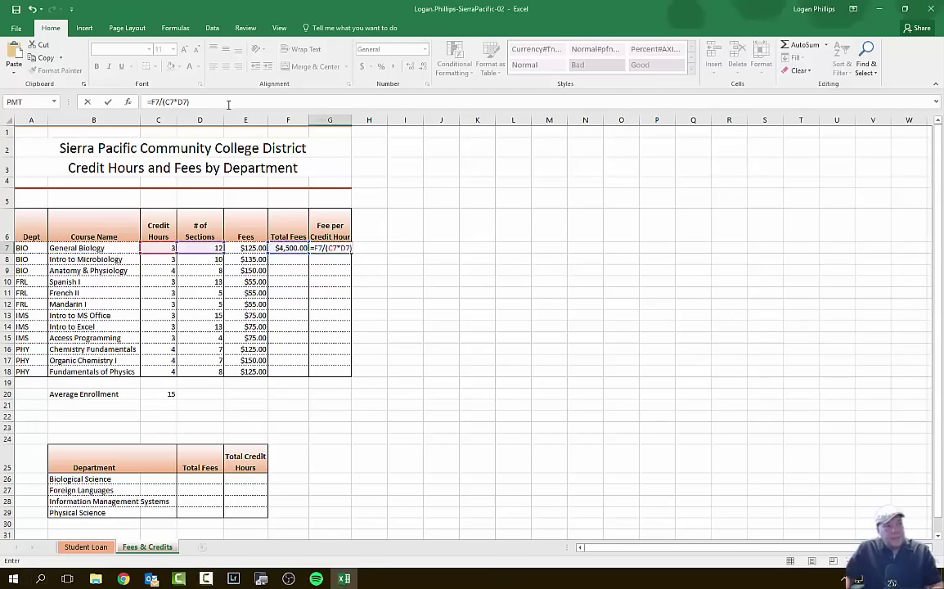
pyautogui.click(233, 105)
pyautogui.press('BackSpace')
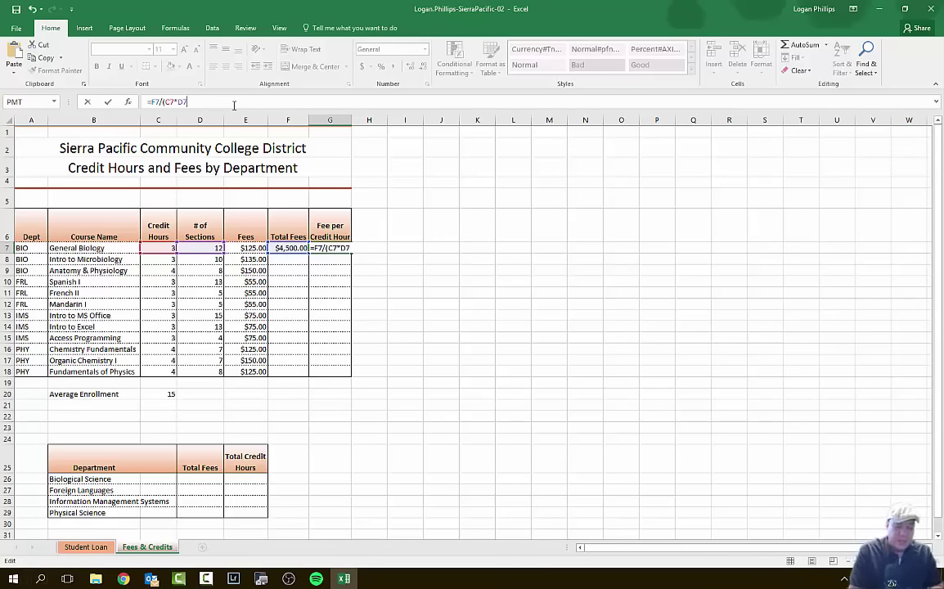
pyautogui.write('*')
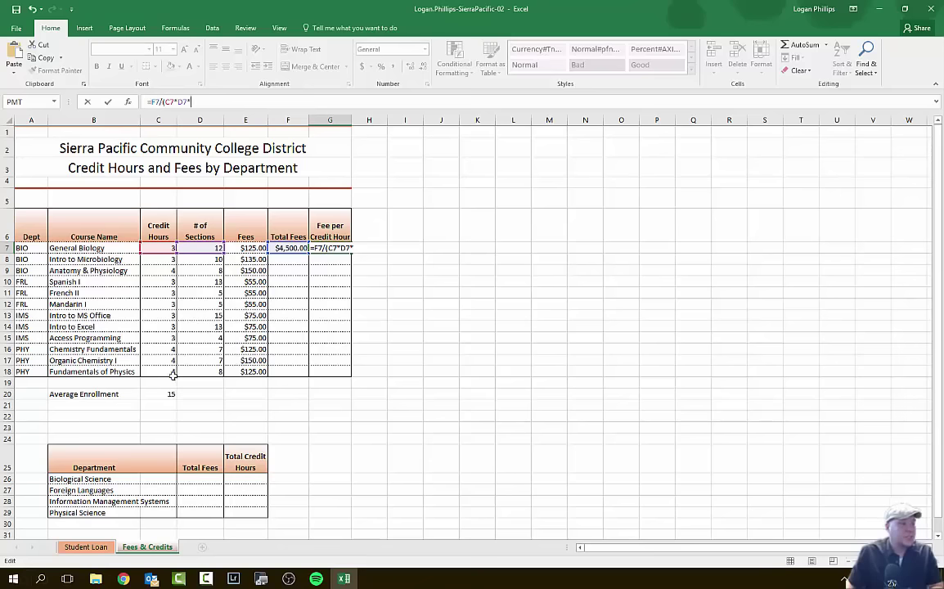
pyautogui.click(158, 393)
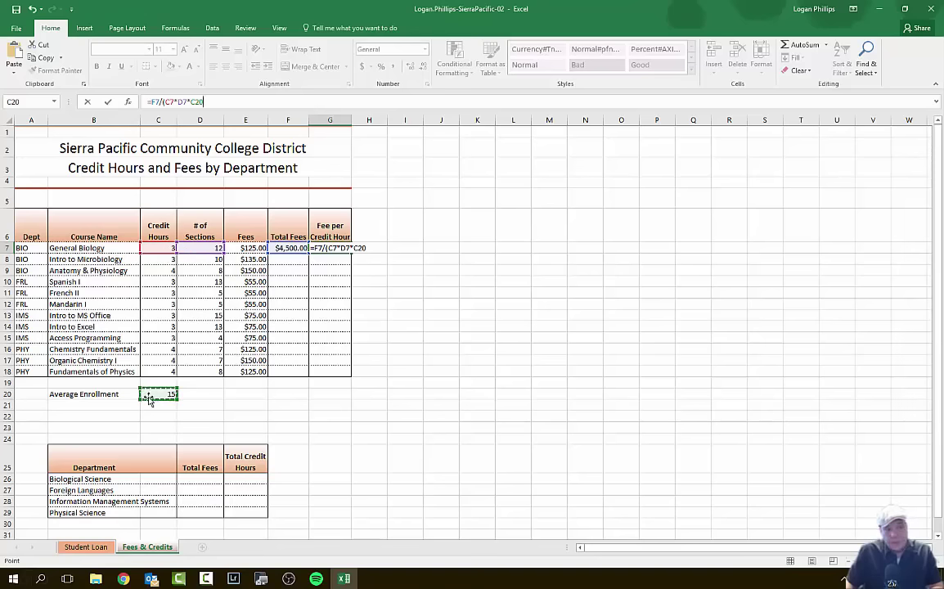
pyautogui.click(200, 102)
pyautogui.press('F4')
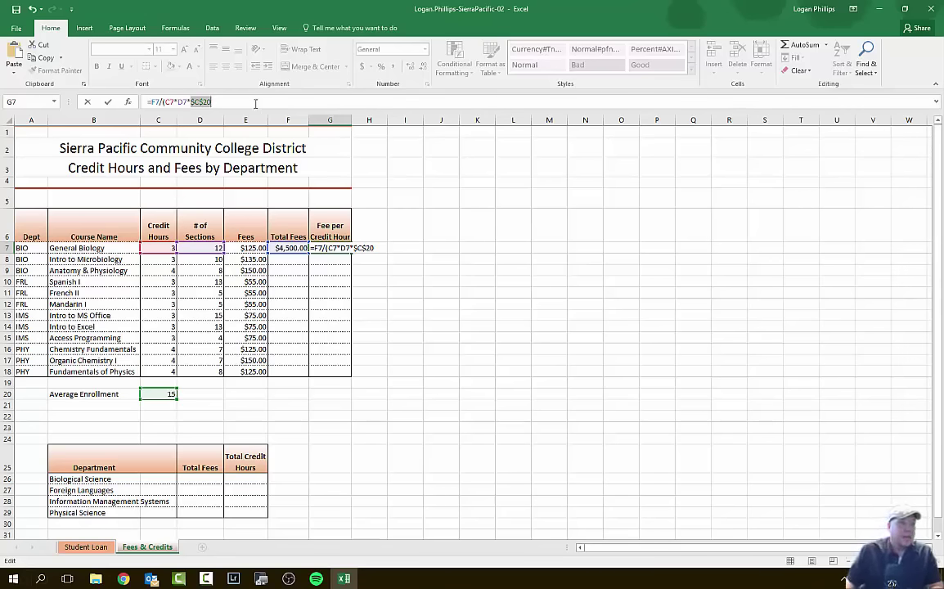
pyautogui.press('Left')
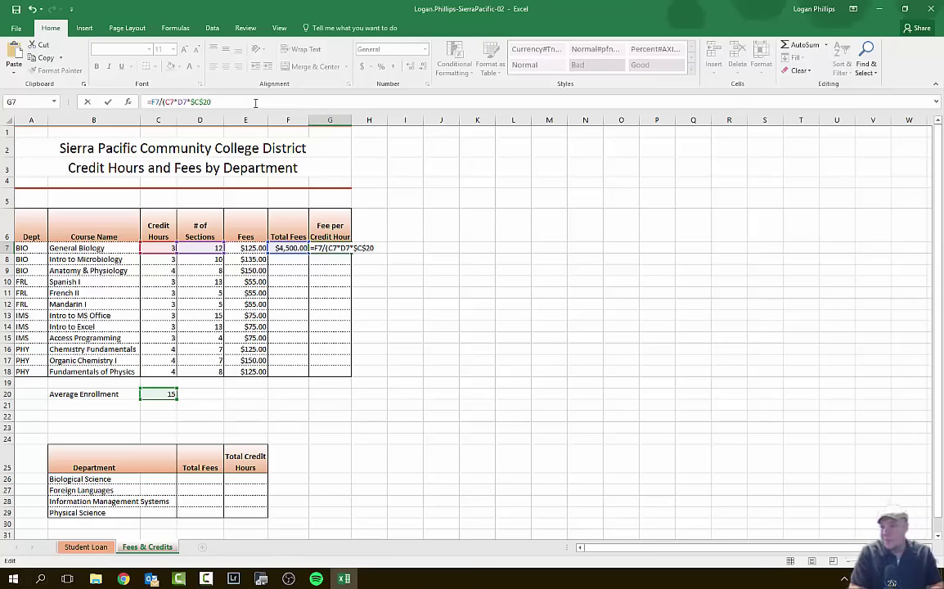
pyautogui.write(')')
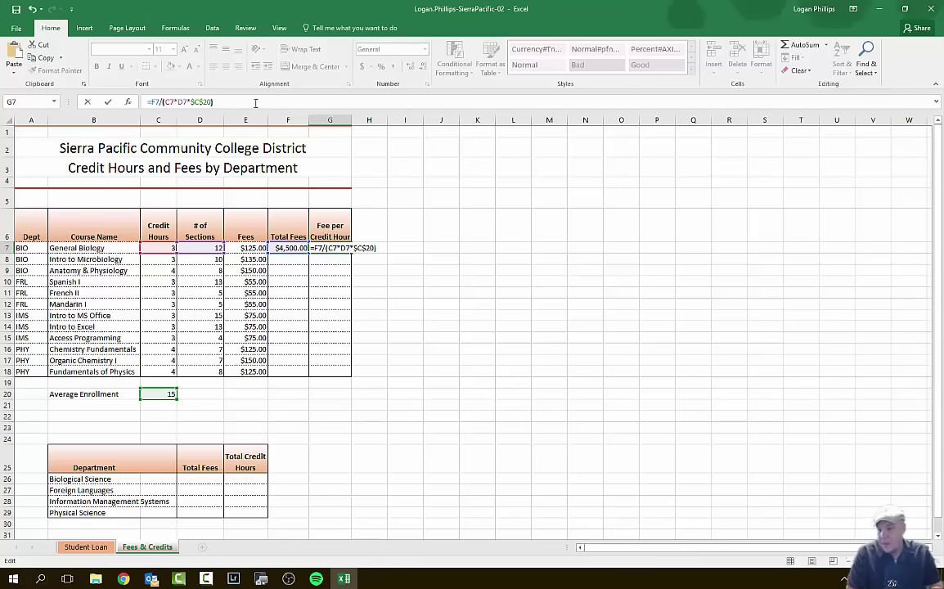
pyautogui.press('Return')
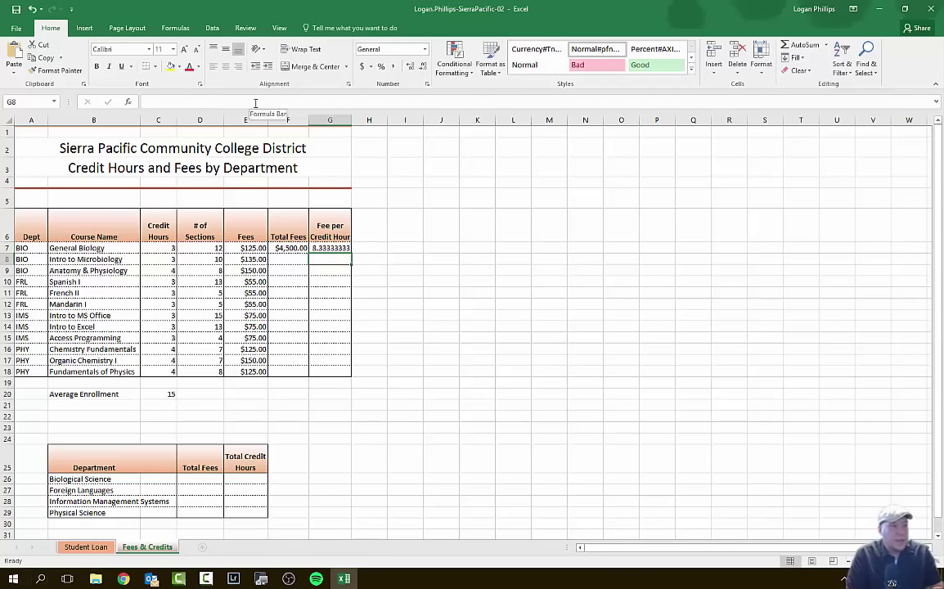
pyautogui.press('Up')
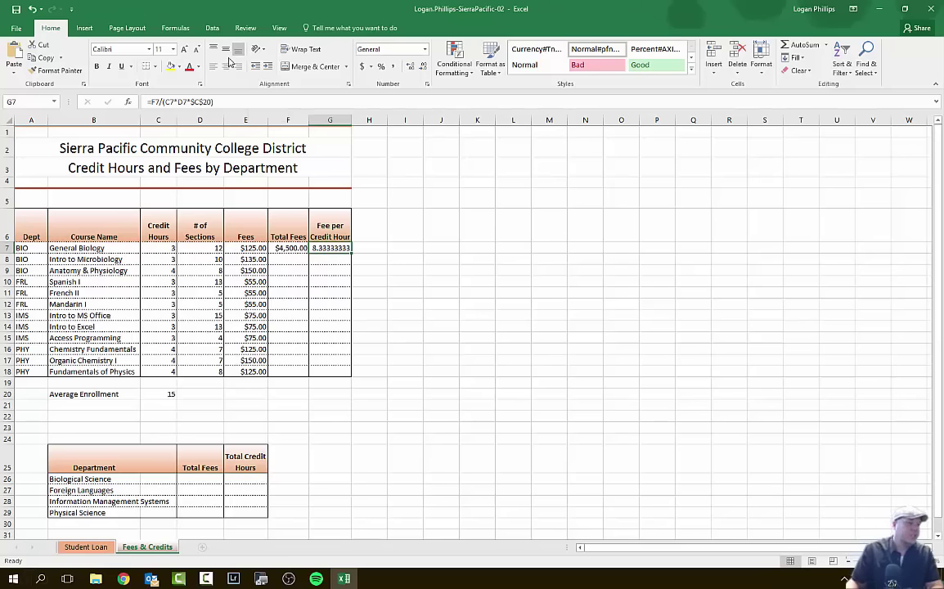
# Format the Total Fees and Fee per Credit Hour cells F7:G7 as Currency
pyautogui.click(287, 256)
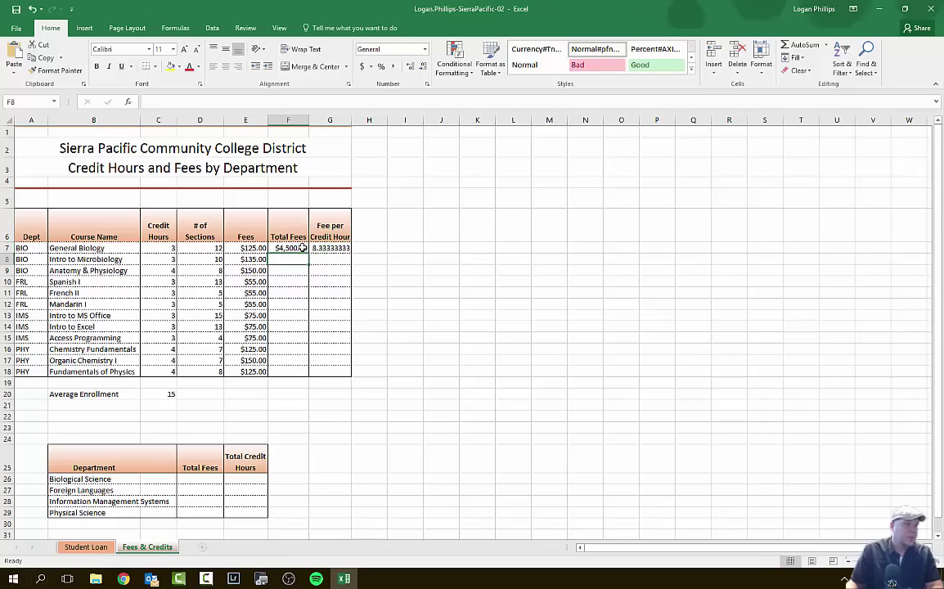
pyautogui.click(302, 248)
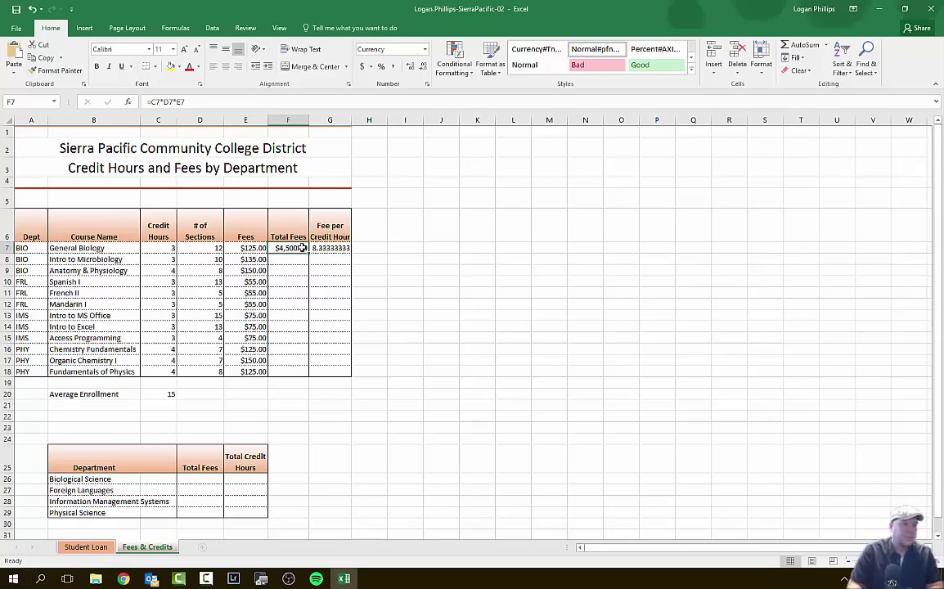
pyautogui.hotkey('shift', 'Right')
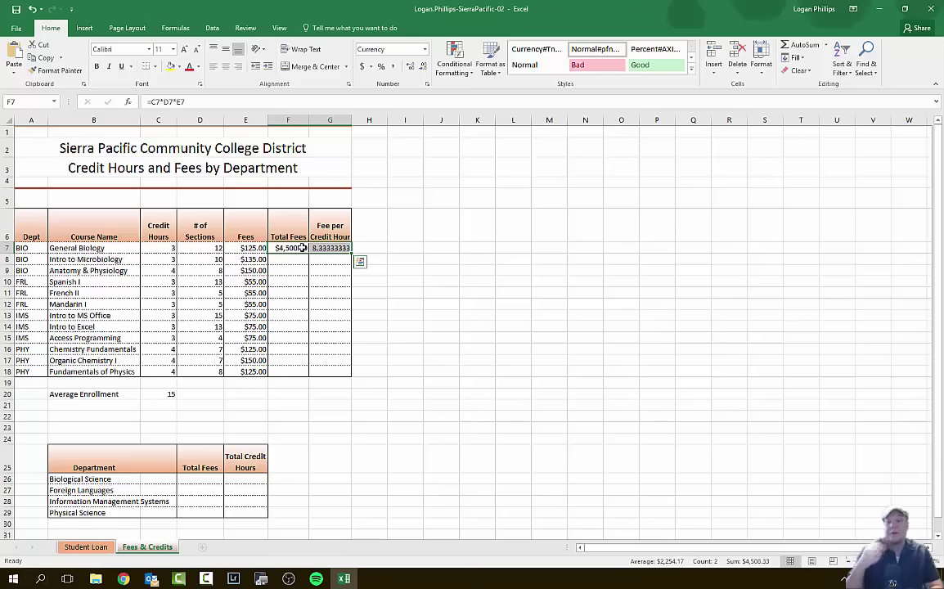
pyautogui.click(424, 50)
pyautogui.click(411, 114)
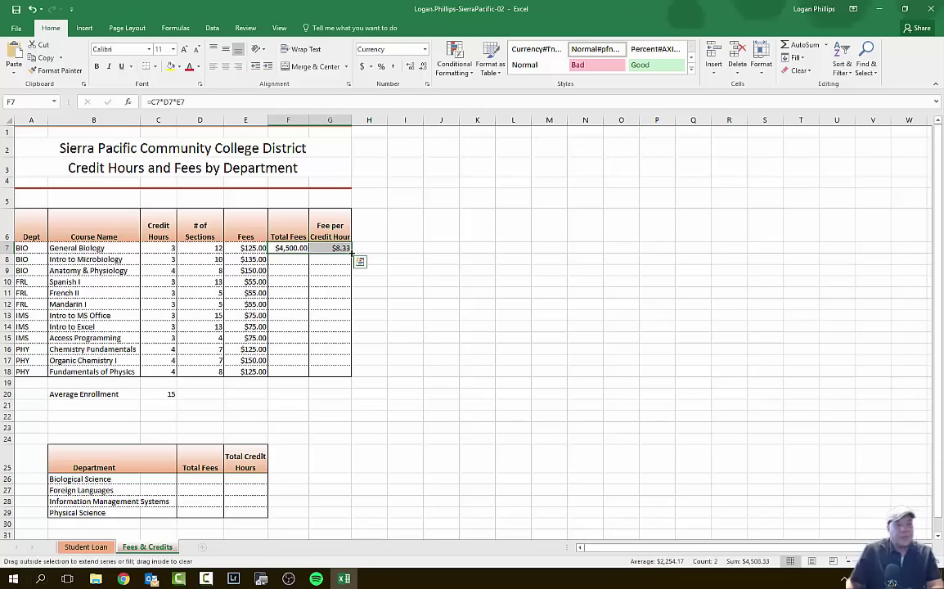
# Fill the F7:G7 formulas down through row 18 and apply the Currency format to F7:G18
pyautogui.doubleClick(353, 254)
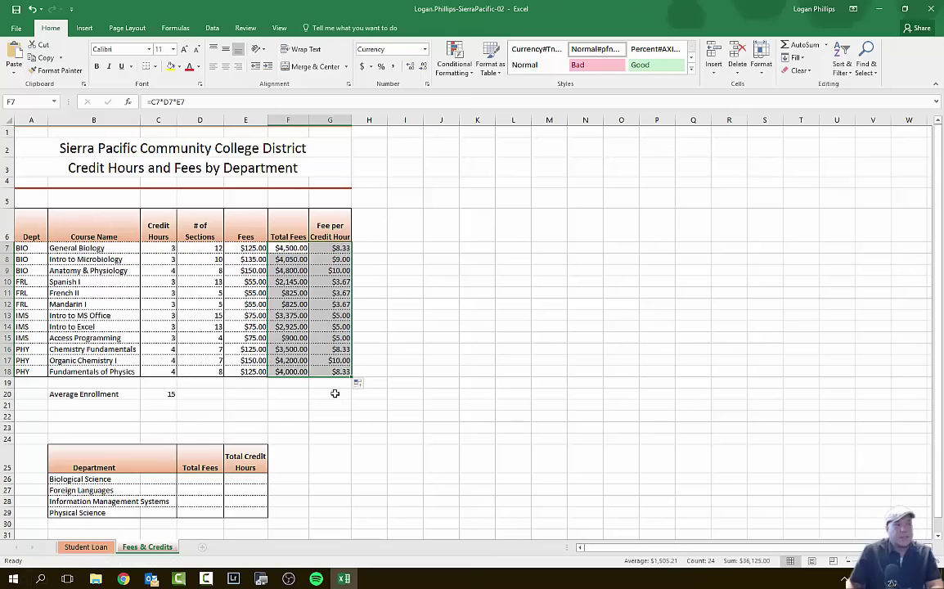
pyautogui.click(426, 49)
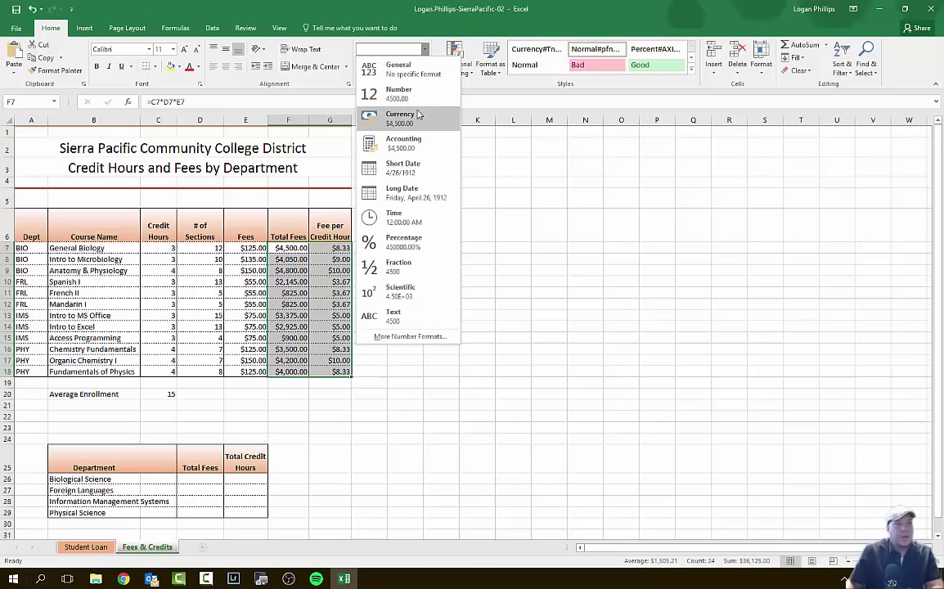
pyautogui.click(418, 116)
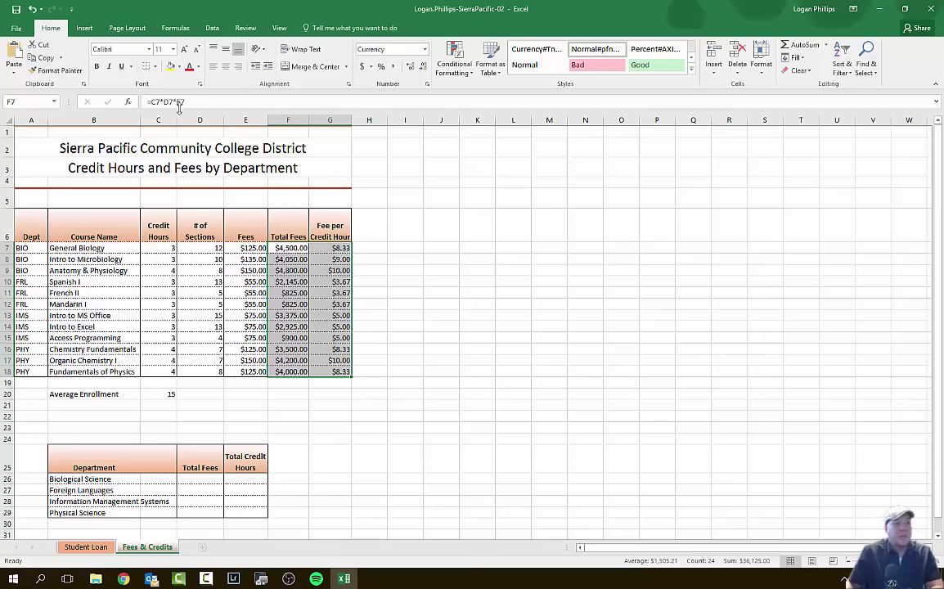
# Apply a bottom border to the range F7:G18 and deselect it
pyautogui.click(156, 67)
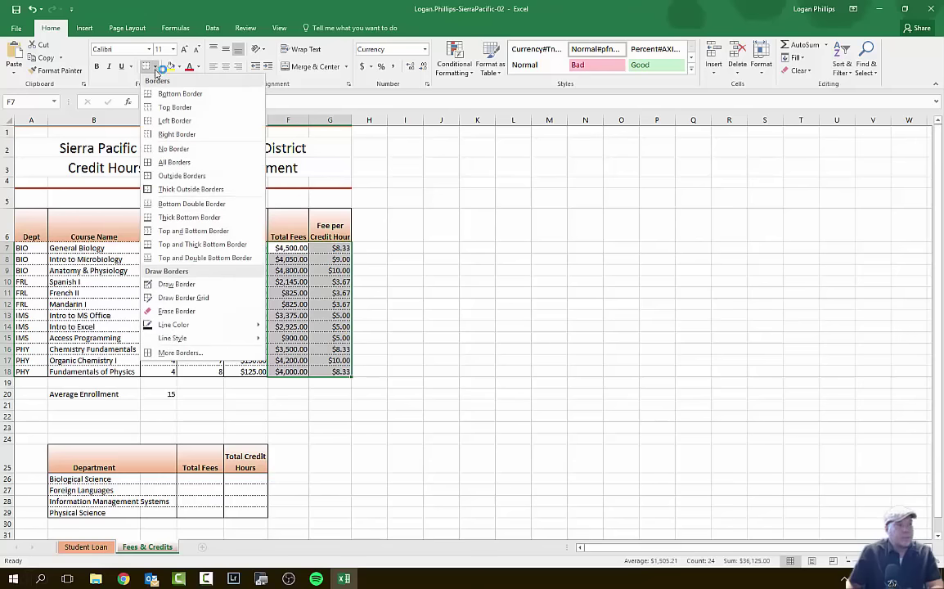
pyautogui.click(167, 95)
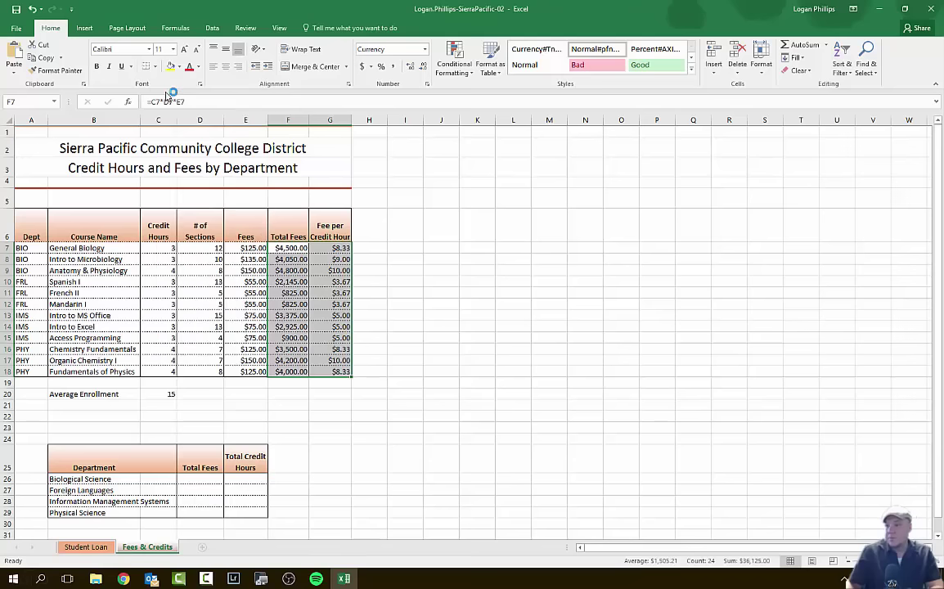
pyautogui.click(407, 361)
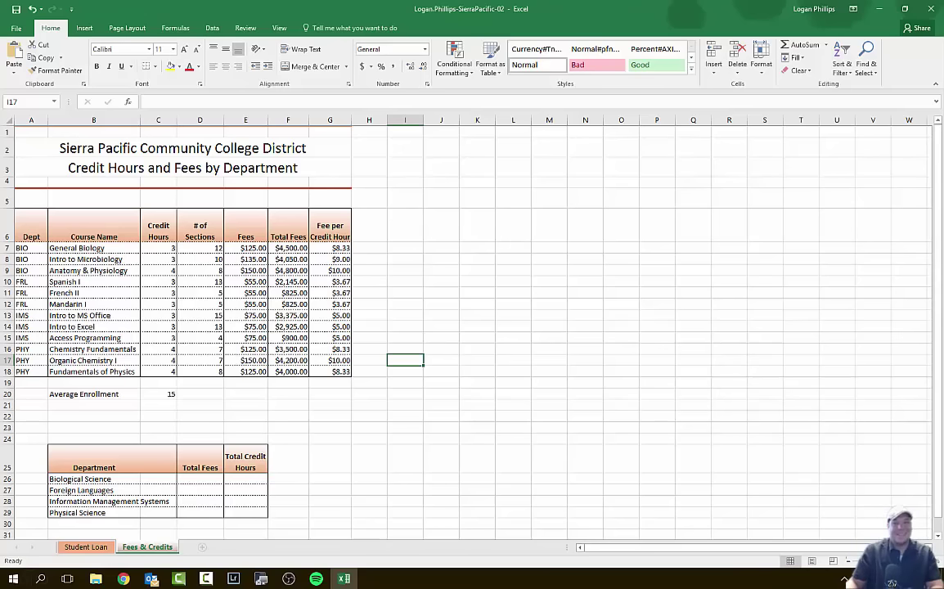
# Insert a SUMIF function in cell D26, the Total Fees cell for Biological Science
pyautogui.click(123, 579)
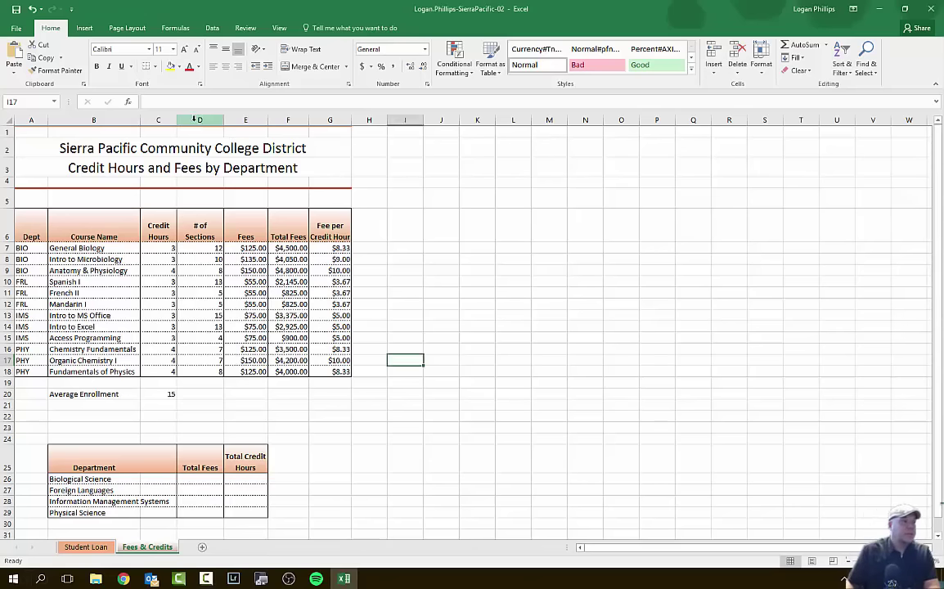
pyautogui.click(194, 119)
pyautogui.scroll(-3, 200, 253)
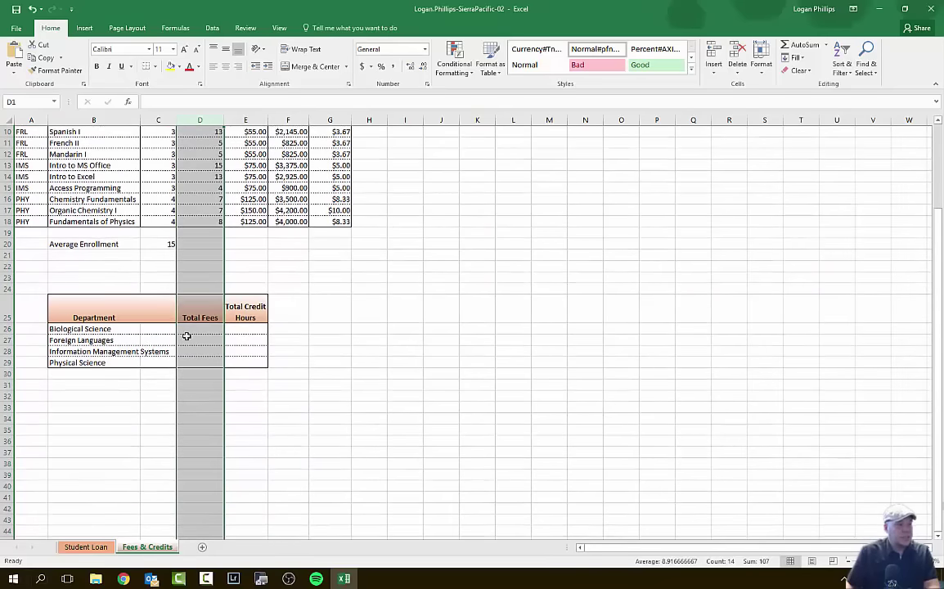
pyautogui.click(190, 329)
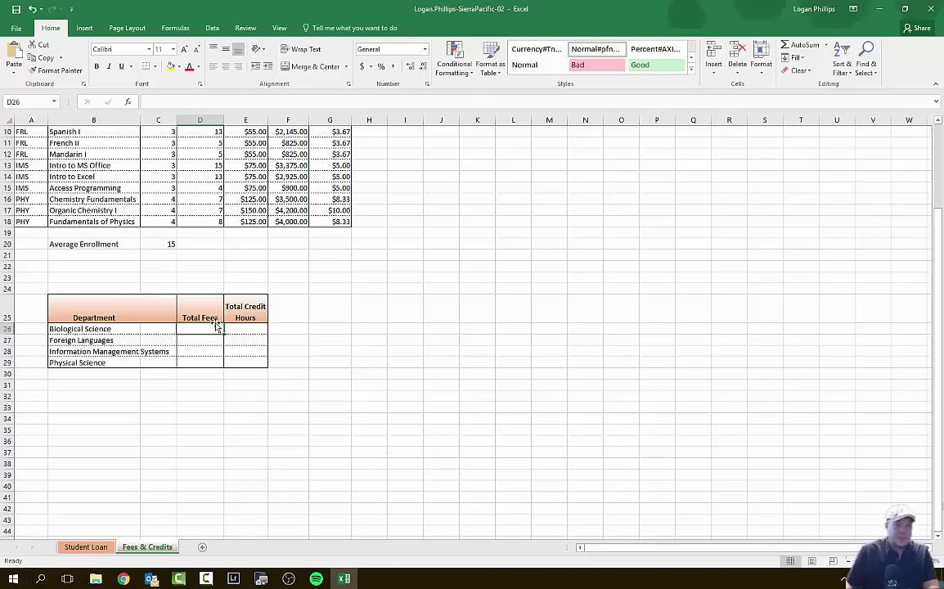
pyautogui.scroll(3, 217, 326)
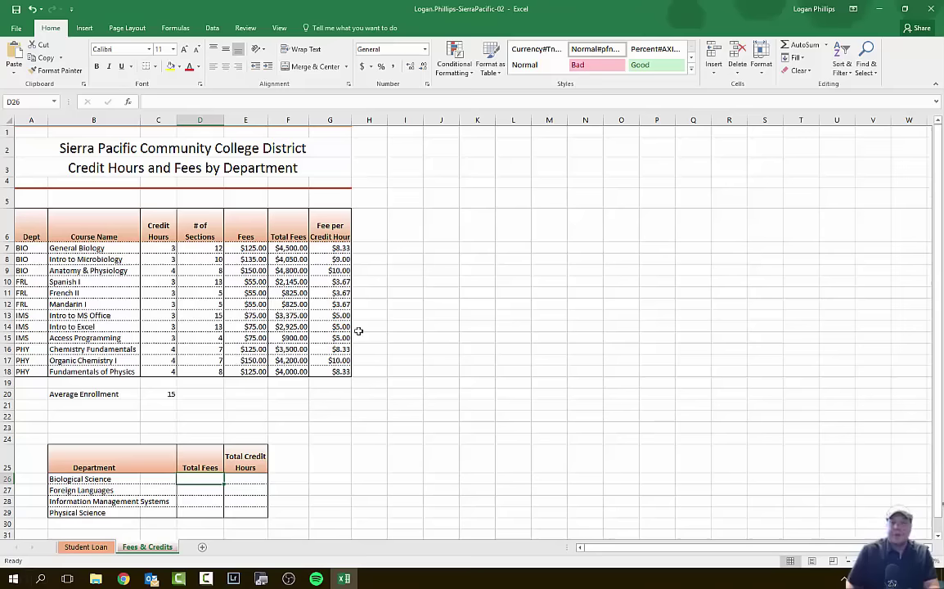
pyautogui.scroll(-2, 520, 401)
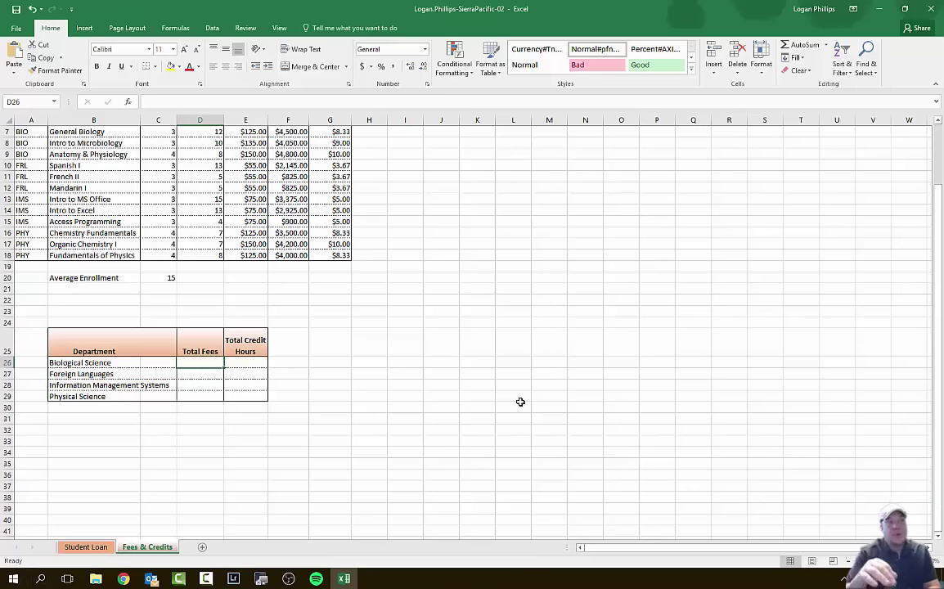
pyautogui.click(169, 28)
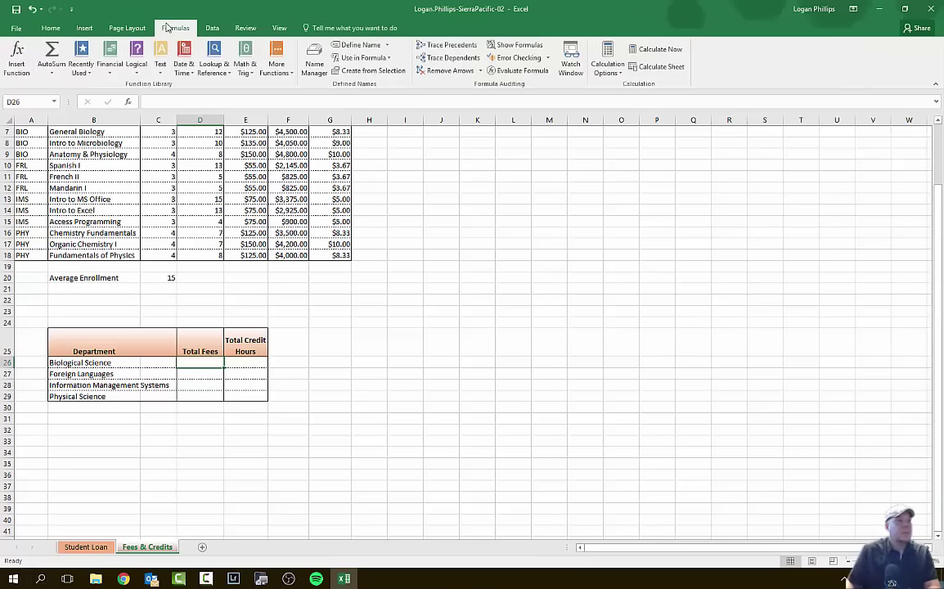
pyautogui.click(240, 72)
pyautogui.scroll(-7, 282, 229)
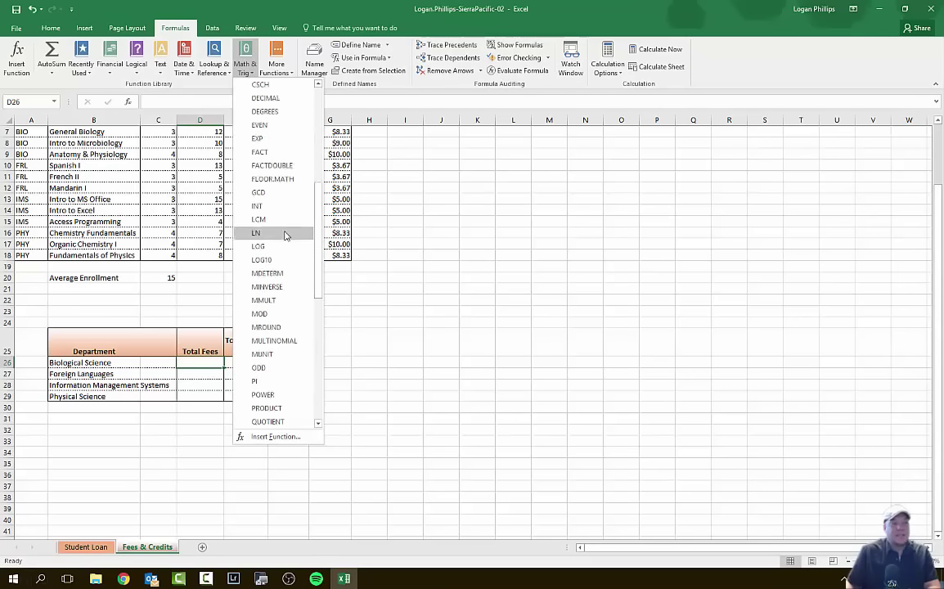
pyautogui.scroll(-7, 286, 236)
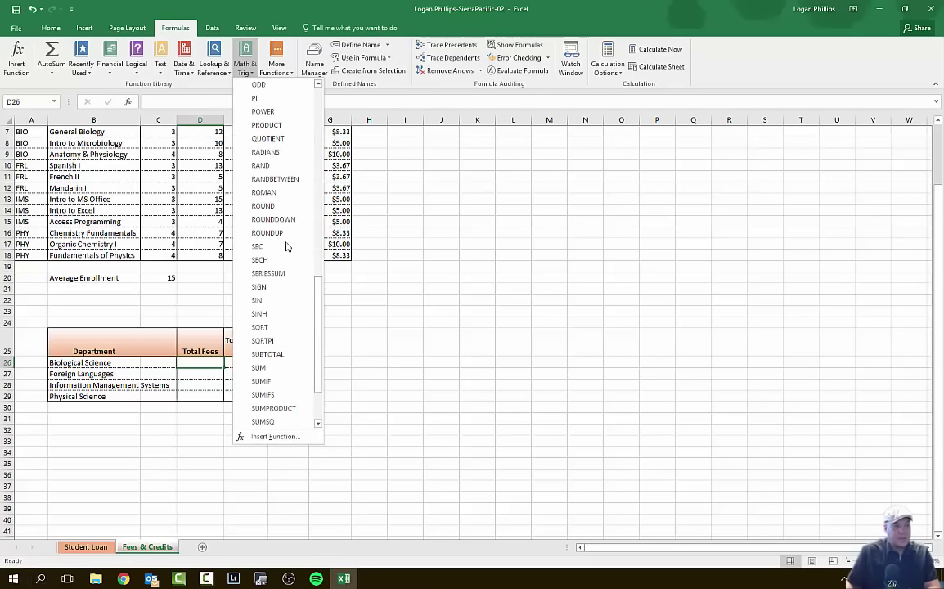
pyautogui.click(261, 382)
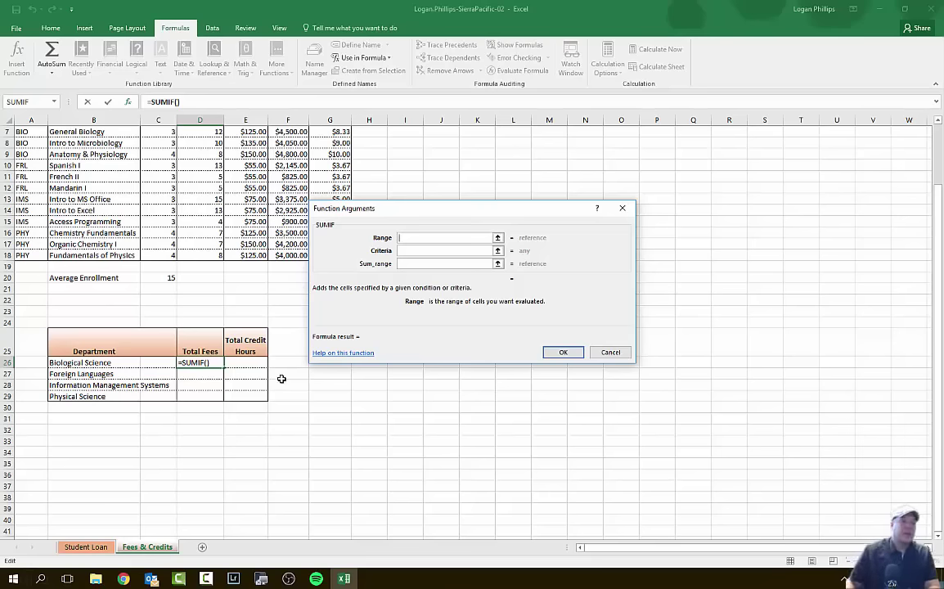
# Set the SUMIF range to the department codes in A7:A18 as the absolute reference $A$7:$A$18
pyautogui.write('A7')
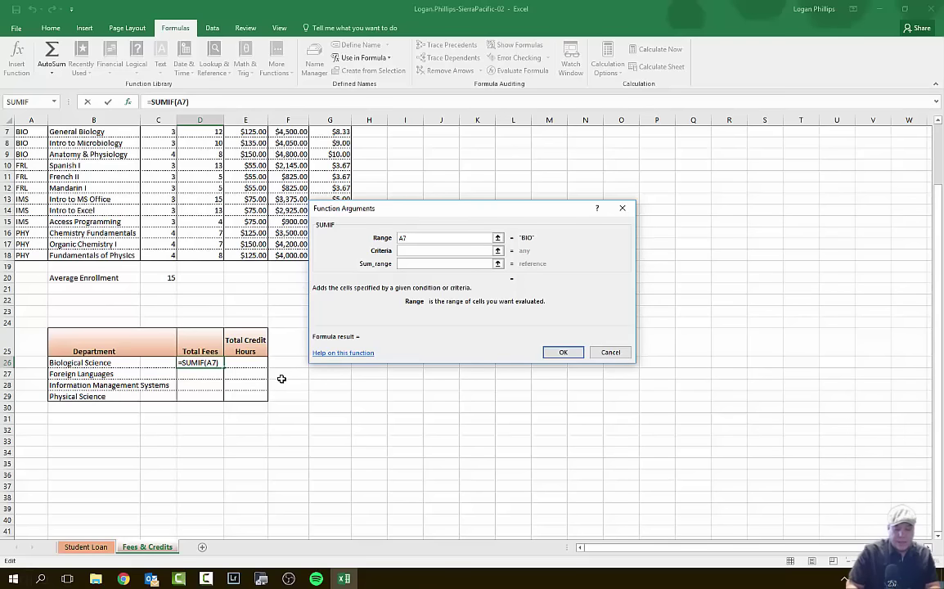
pyautogui.write(':A18')
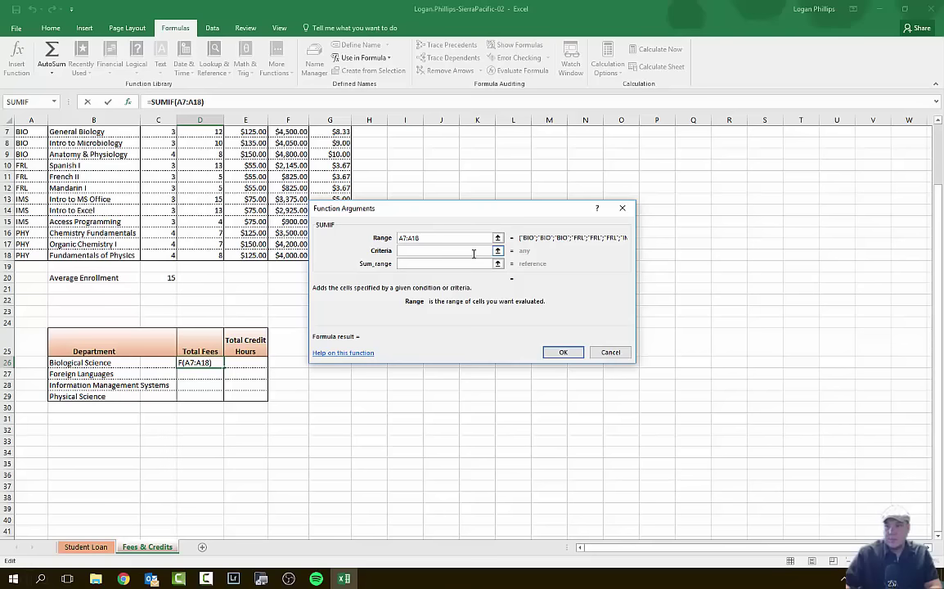
pyautogui.press('F4')
pyautogui.click(411, 237)
pyautogui.press('F4')
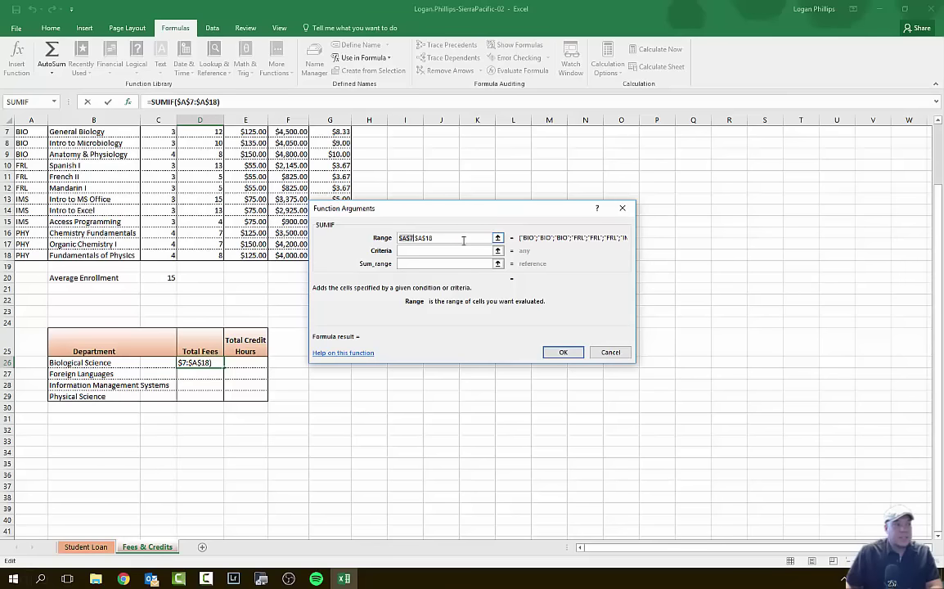
# Enter bio as the SUMIF criteria
pyautogui.click(430, 250)
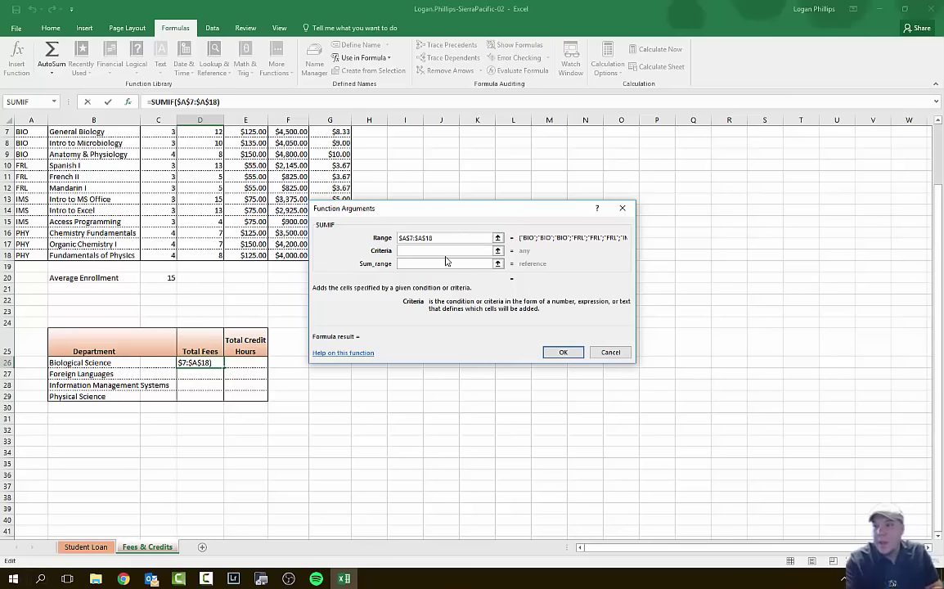
pyautogui.write('b')
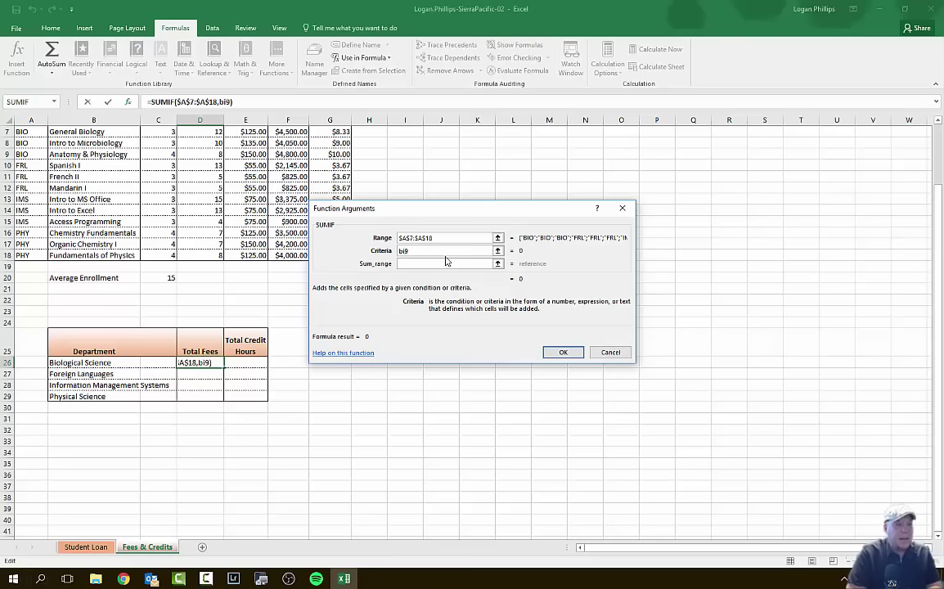
pyautogui.write('io')
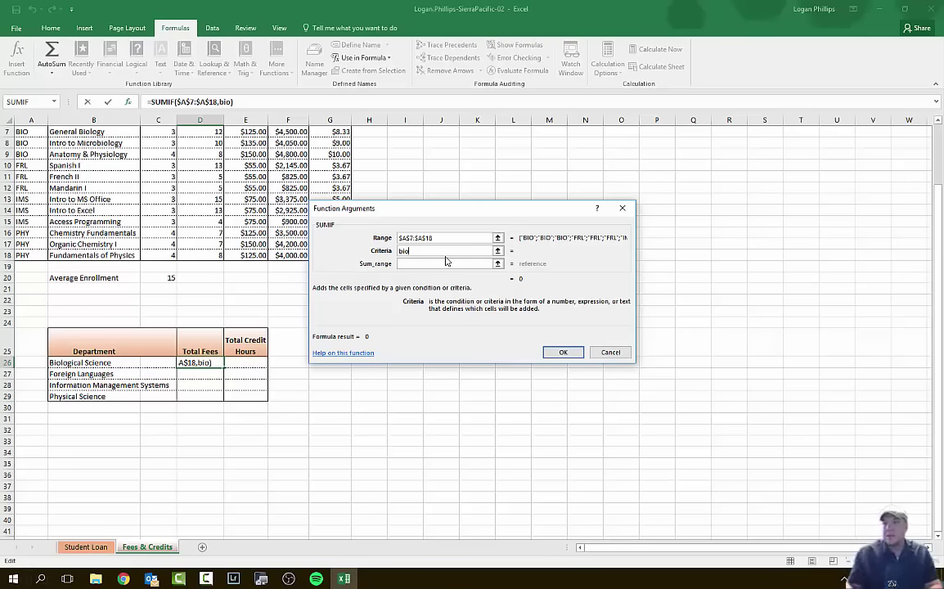
pyautogui.press('Tab')
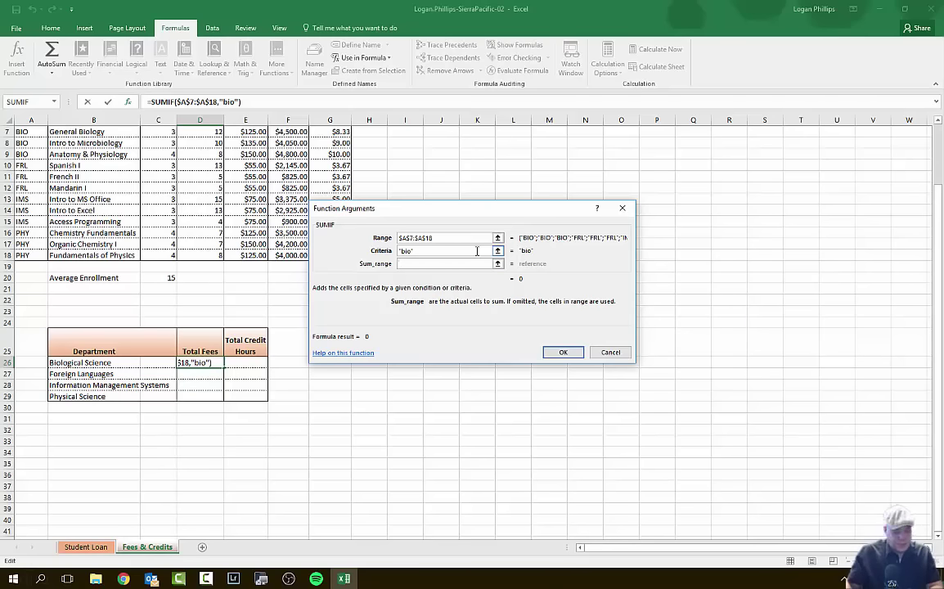
# Set the SUMIF sum range to the absolute reference $F$7:$F$18 and complete the function in D26
pyautogui.write('F7:')
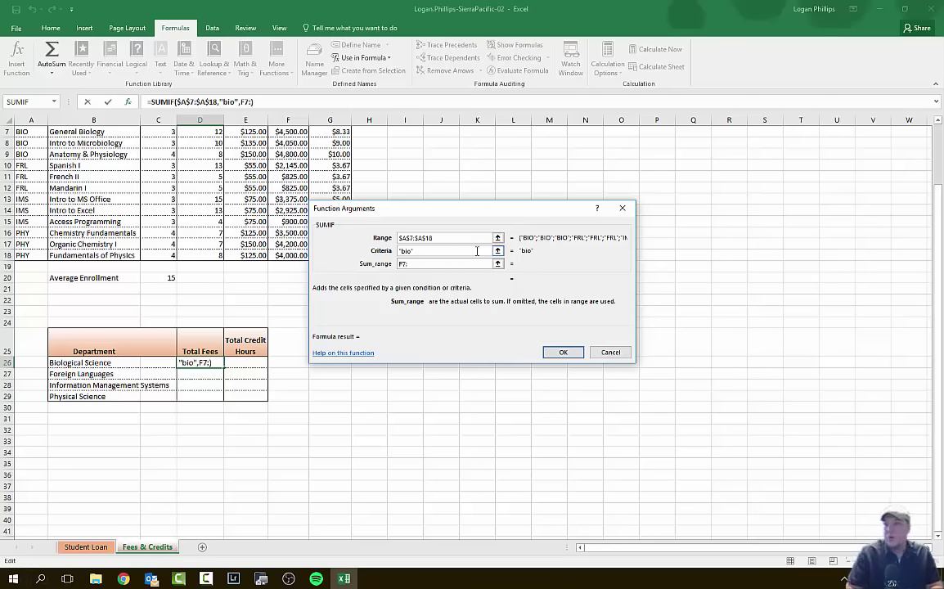
pyautogui.write('F18')
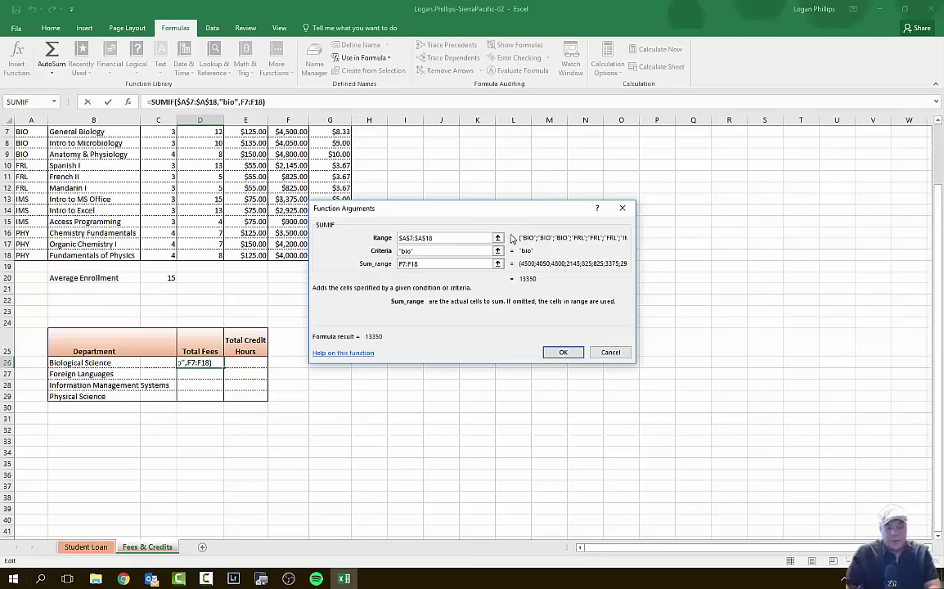
pyautogui.press('F4')
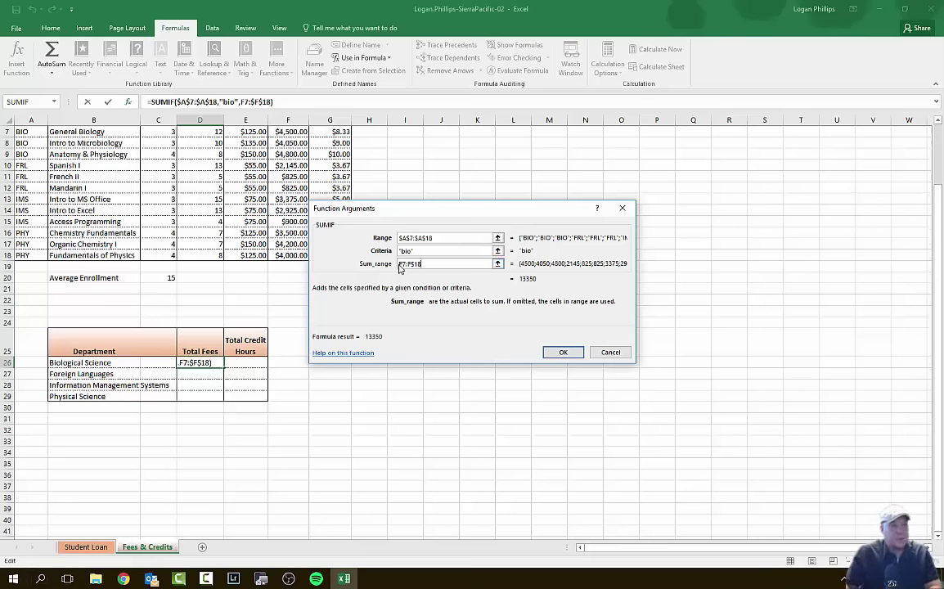
pyautogui.press('F4')
pyautogui.press('F4')
pyautogui.press('F4')
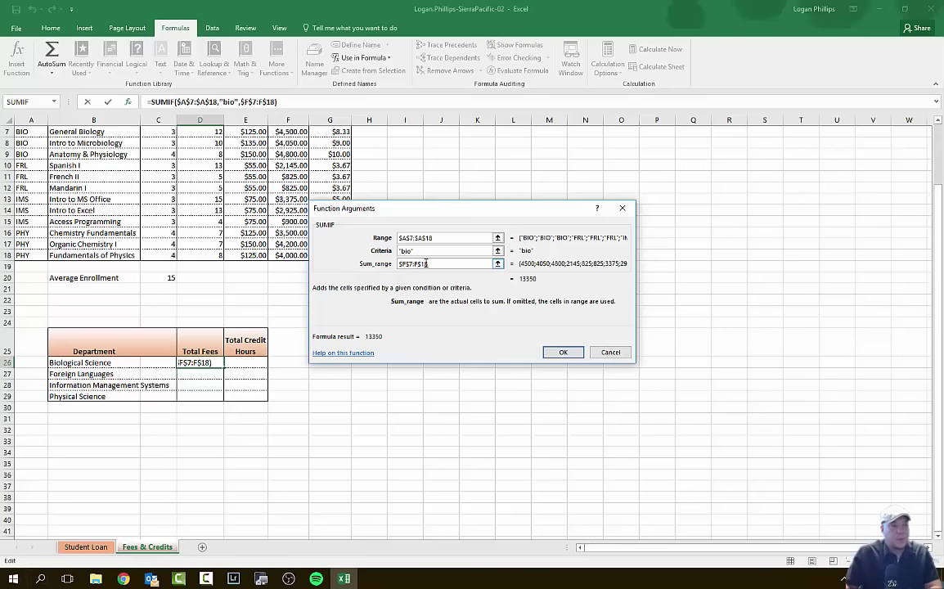
pyautogui.press('F4')
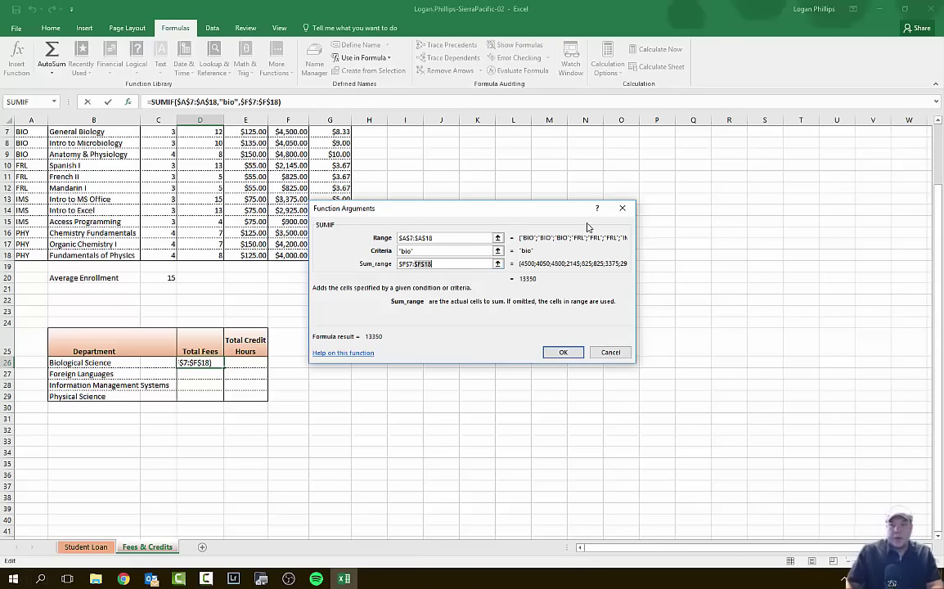
pyautogui.click(563, 354)
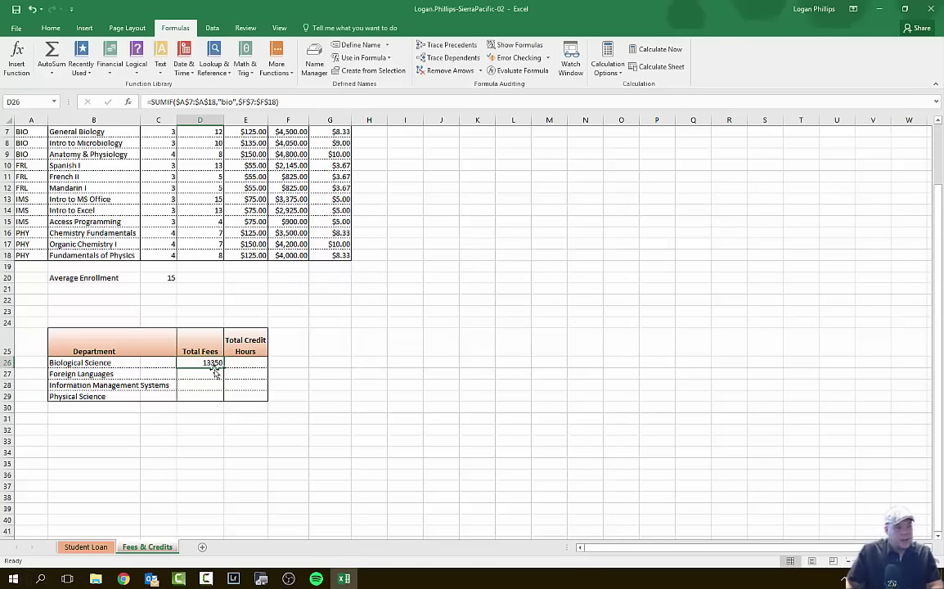
# Format the Biological Science total in D26 as Currency, keeping that cell selected
pyautogui.click(50, 29)
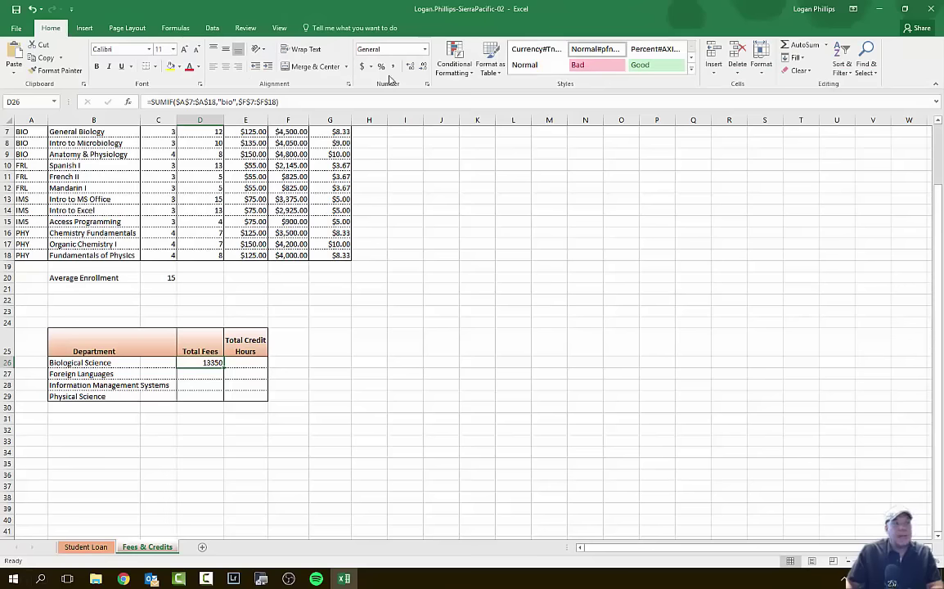
pyautogui.click(424, 50)
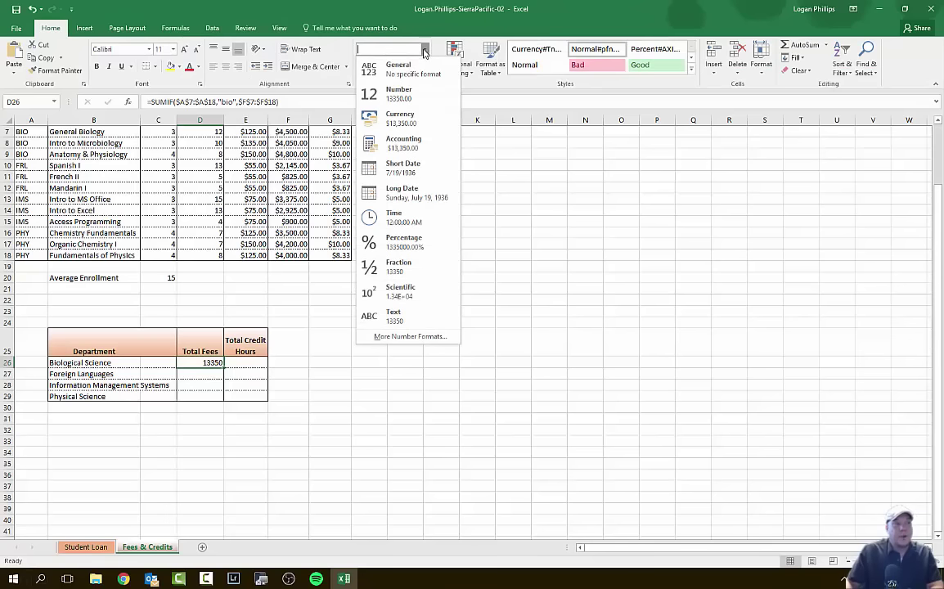
pyautogui.click(408, 125)
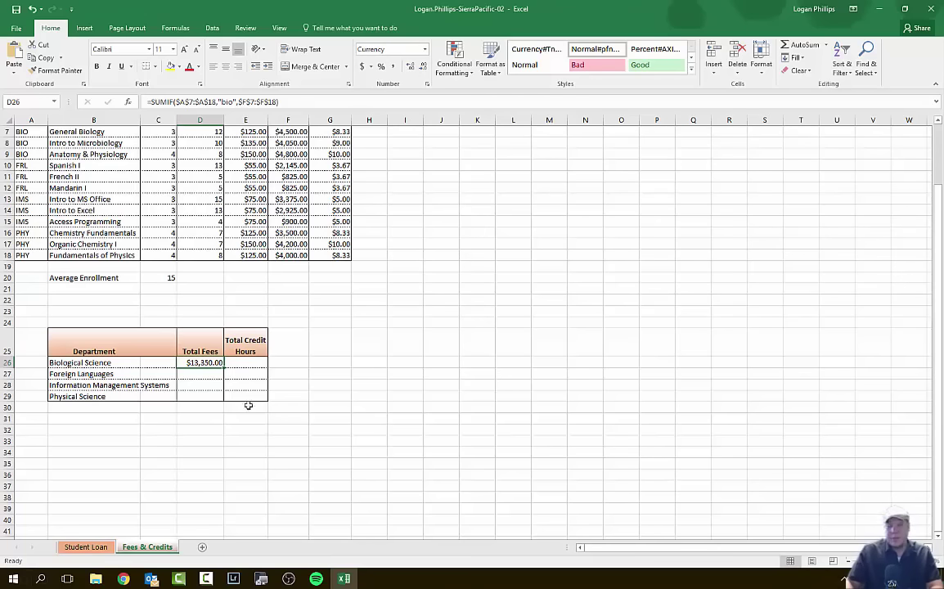
pyautogui.click(373, 422)
pyautogui.click(200, 363)
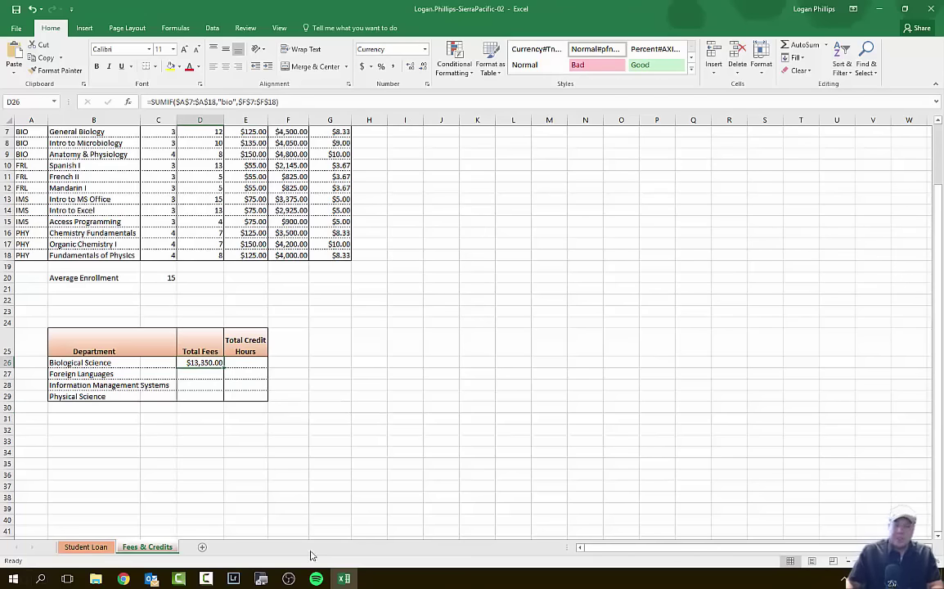
# Review the range, criteria and sum range arguments of the SUMIF formula in D26
pyautogui.click(172, 104)
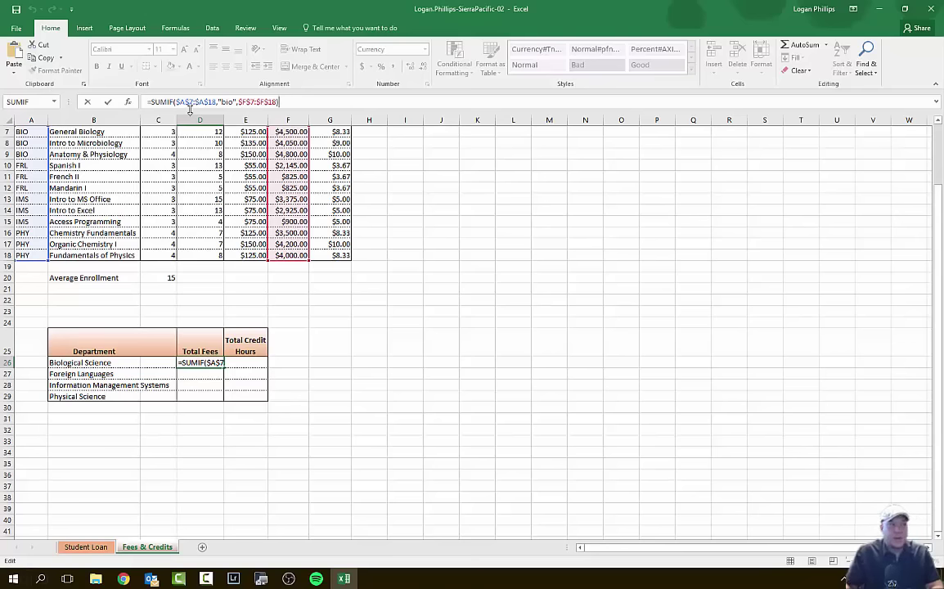
pyautogui.click(237, 101)
pyautogui.write(',')
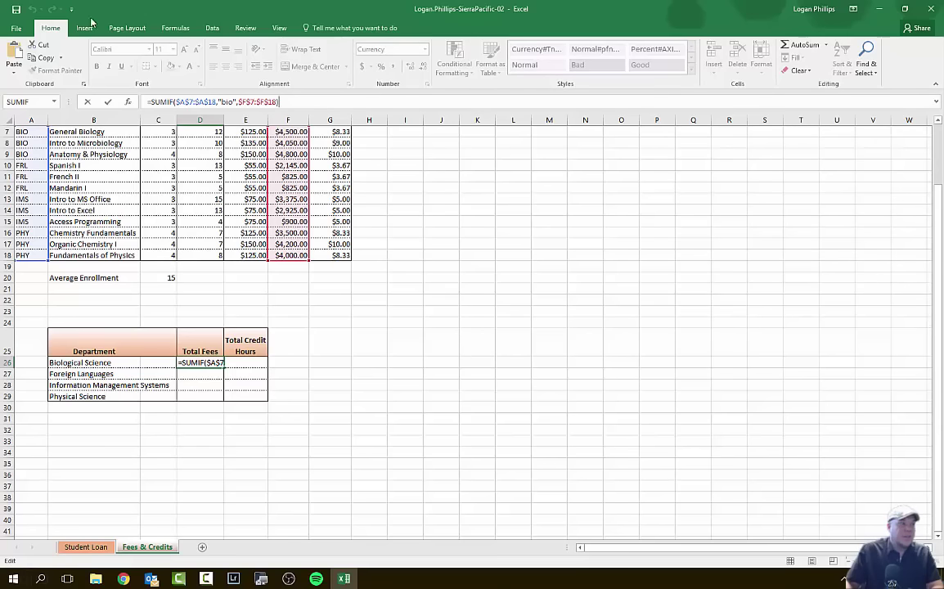
pyautogui.press('Return')
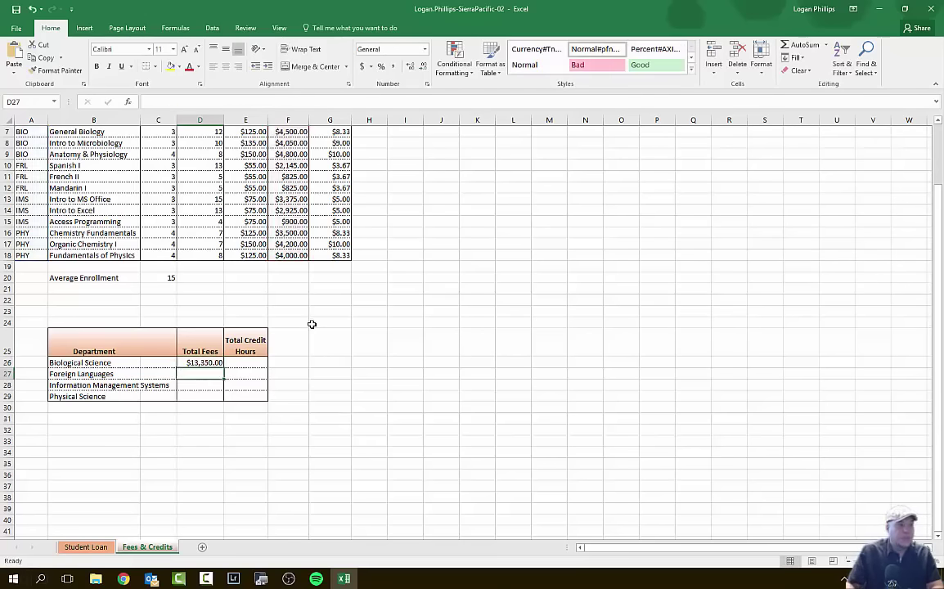
# Read the descriptions of the Range, Criteria and Sum_range arguments in the SUMIF function arguments dialog, then leave it without changing D26
pyautogui.click(201, 362)
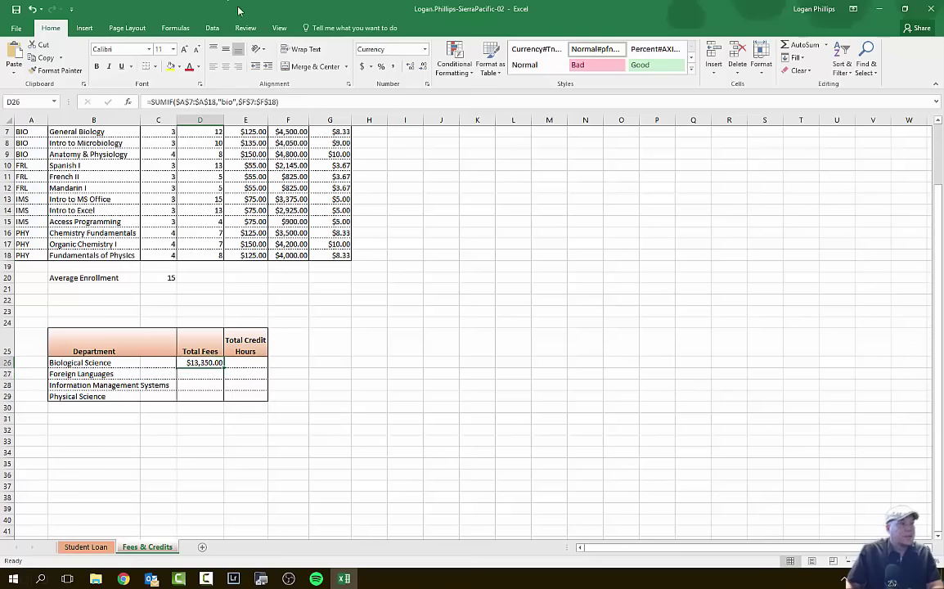
pyautogui.click(175, 28)
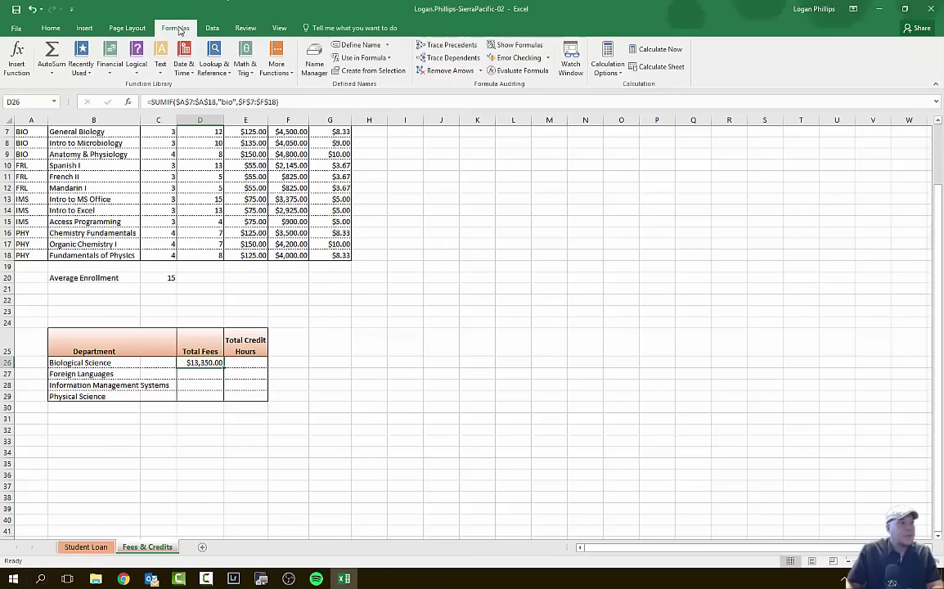
pyautogui.click(246, 67)
pyautogui.scroll(-10, 270, 250)
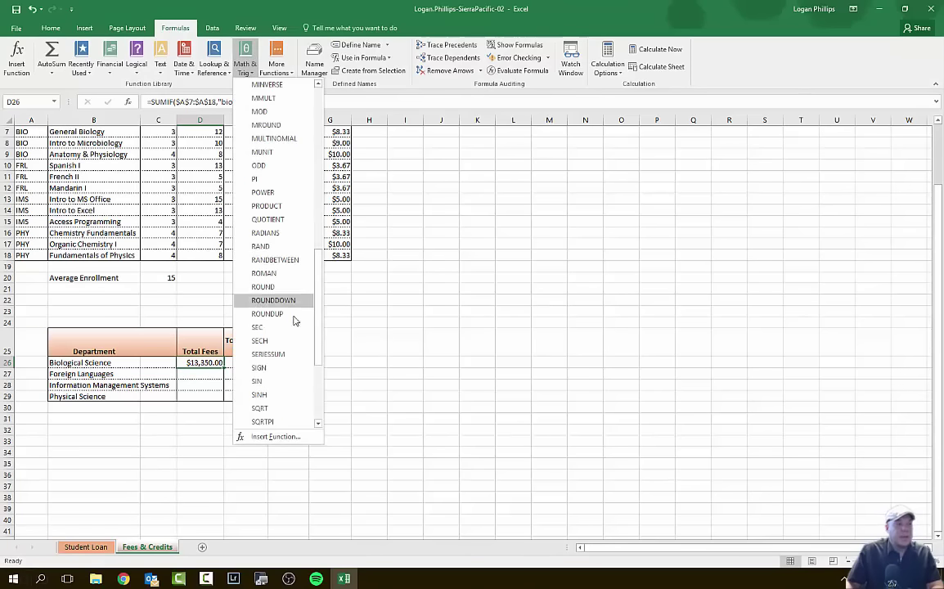
pyautogui.scroll(-1, 288, 331)
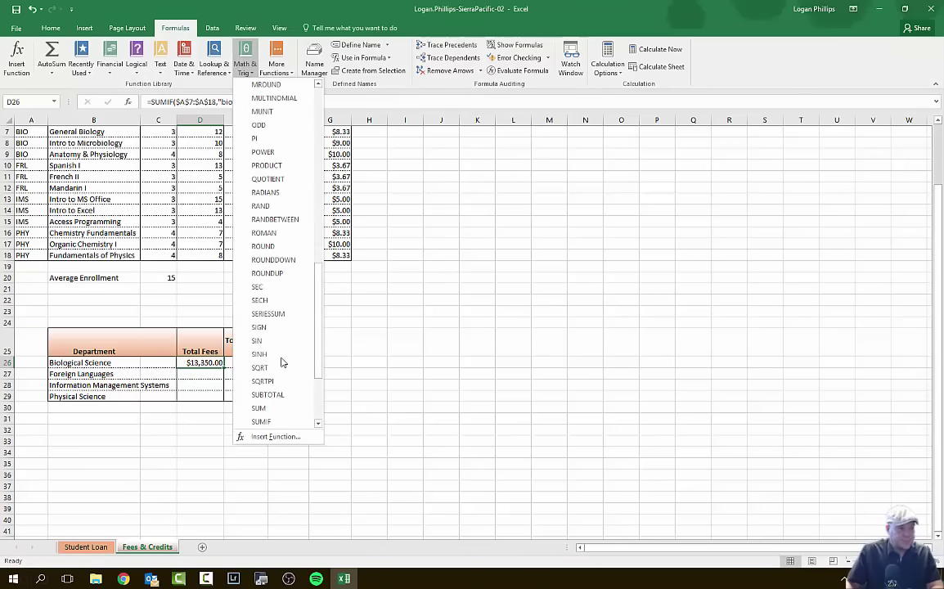
pyautogui.click(279, 421)
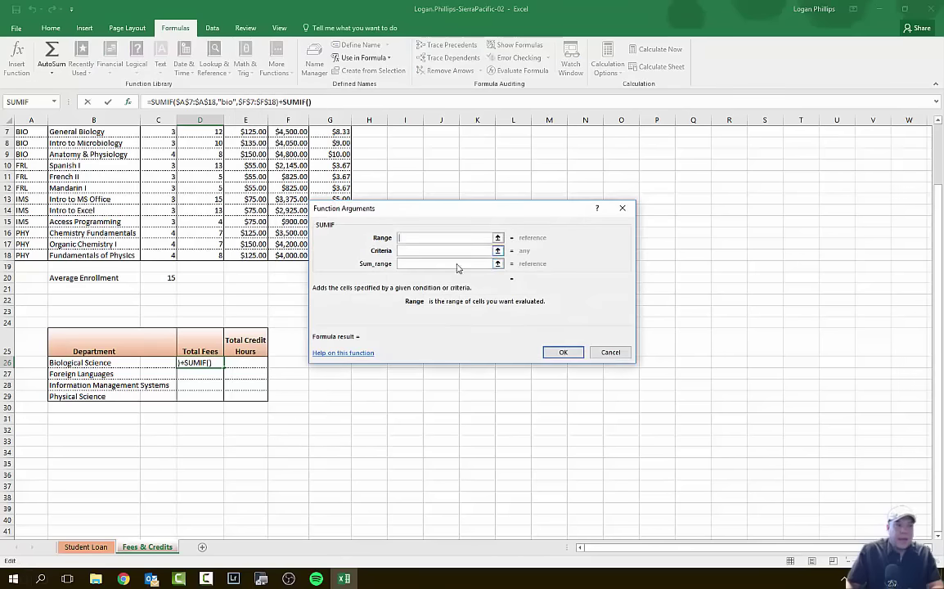
pyautogui.click(418, 250)
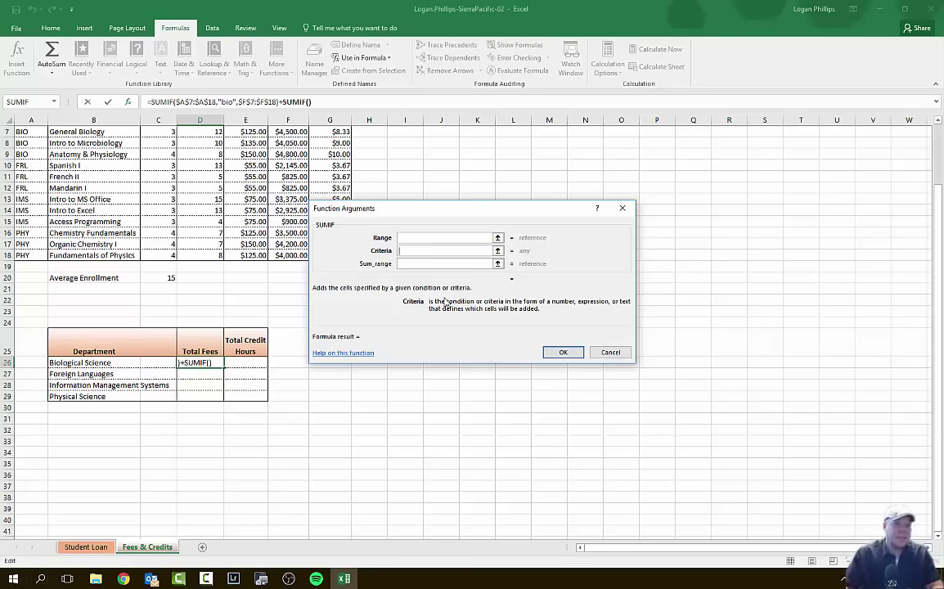
pyautogui.click(419, 263)
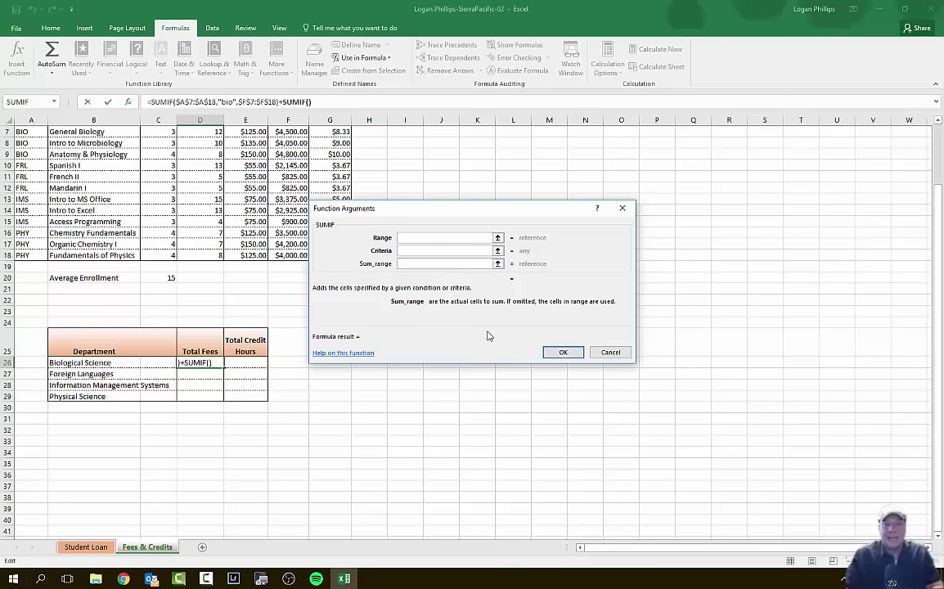
pyautogui.click(612, 352)
pyautogui.scroll(1, 209, 393)
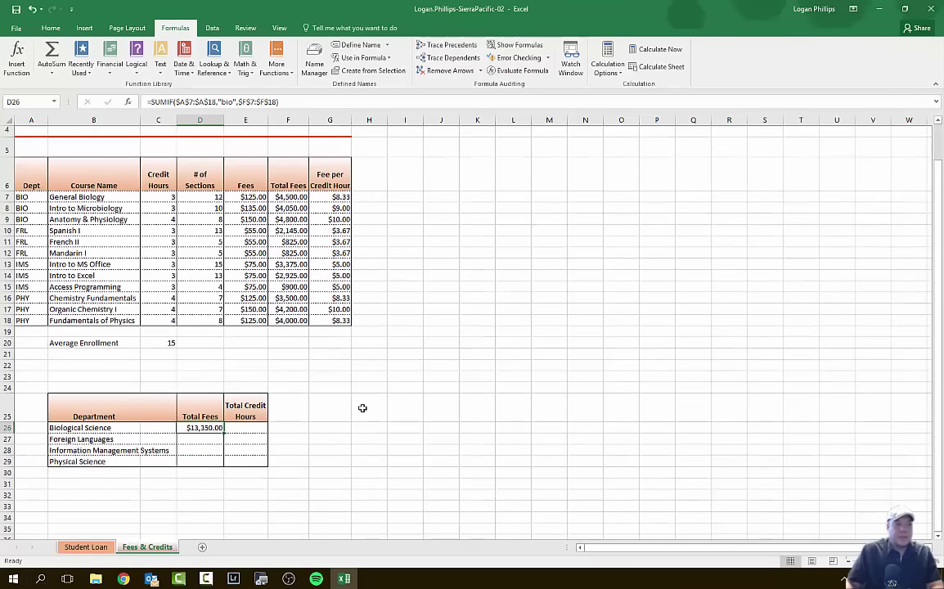
pyautogui.press('Down')
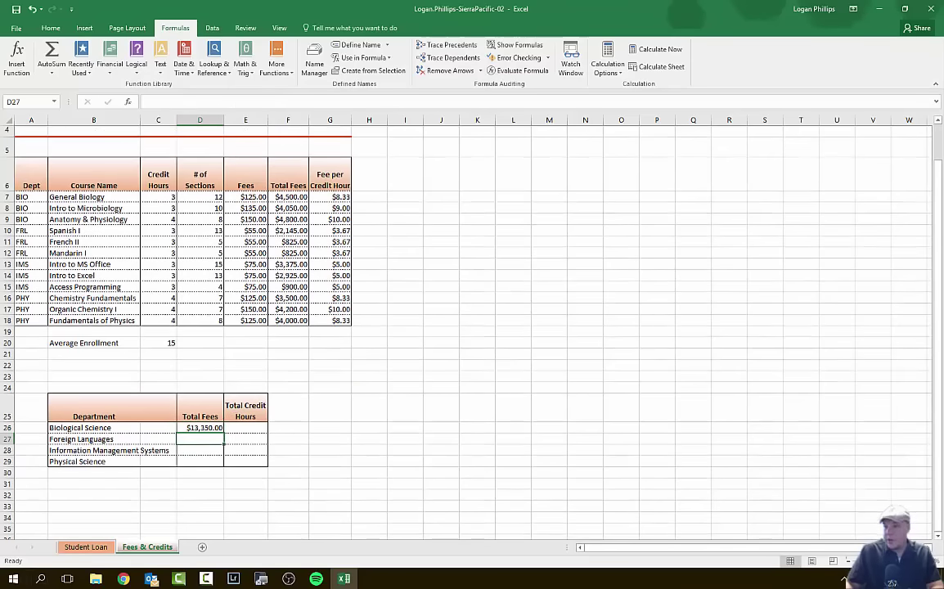
pyautogui.click(123, 579)
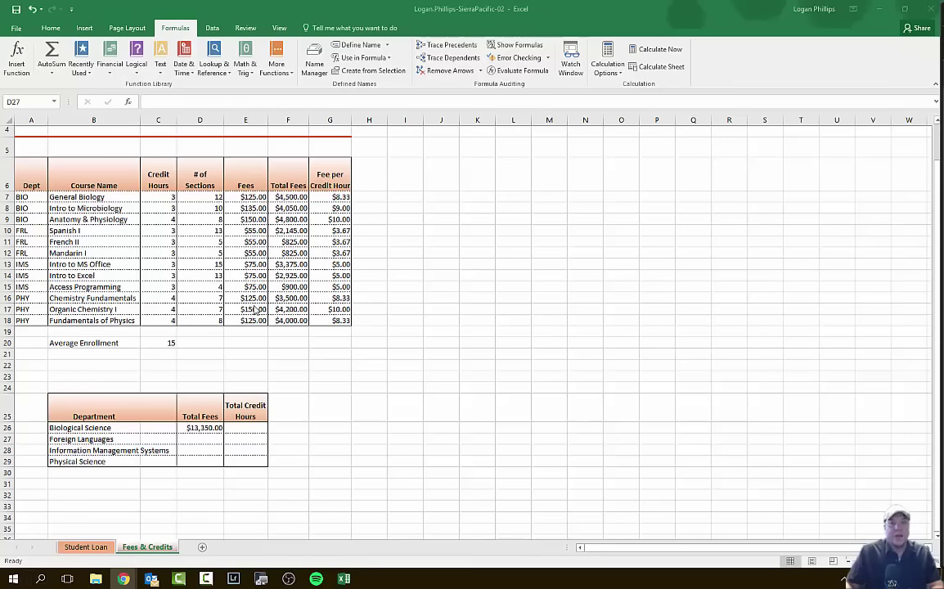
pyautogui.hotkey('alt', 'Tab')
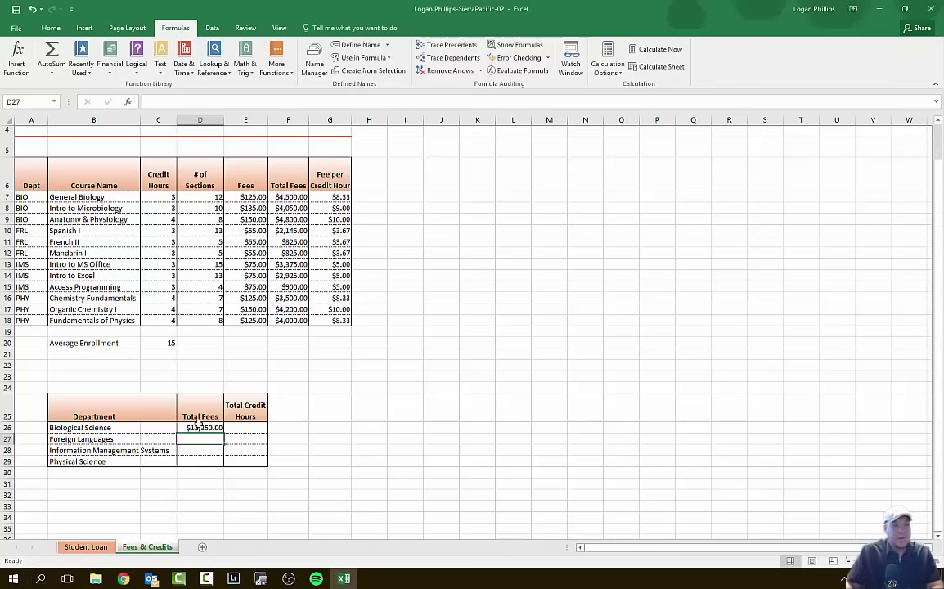
# Copy the Biological Science SUMIF formula from D26 down through D29 and check the copied formulas
pyautogui.click(200, 427)
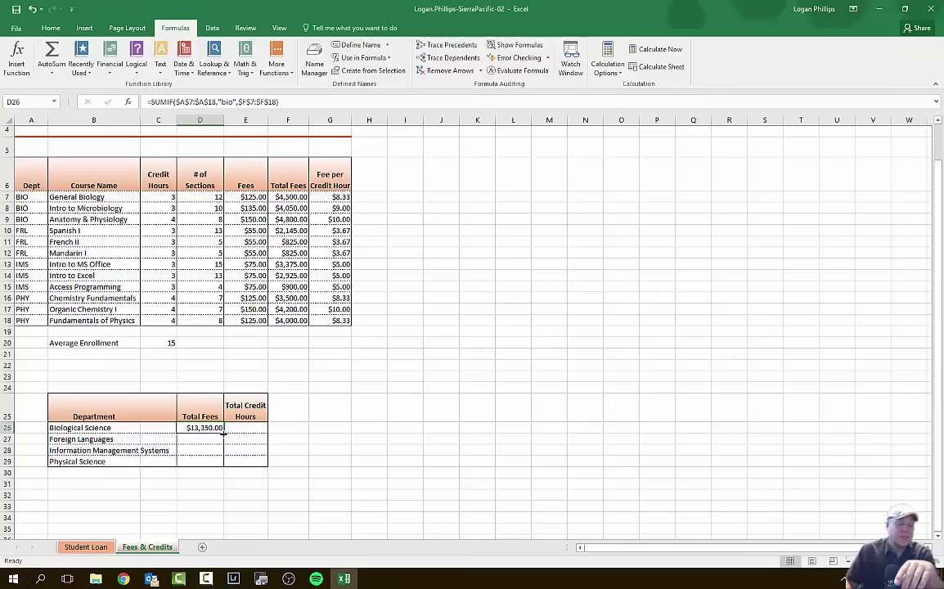
pyautogui.moveTo(222, 433); pyautogui.dragTo(223, 466)
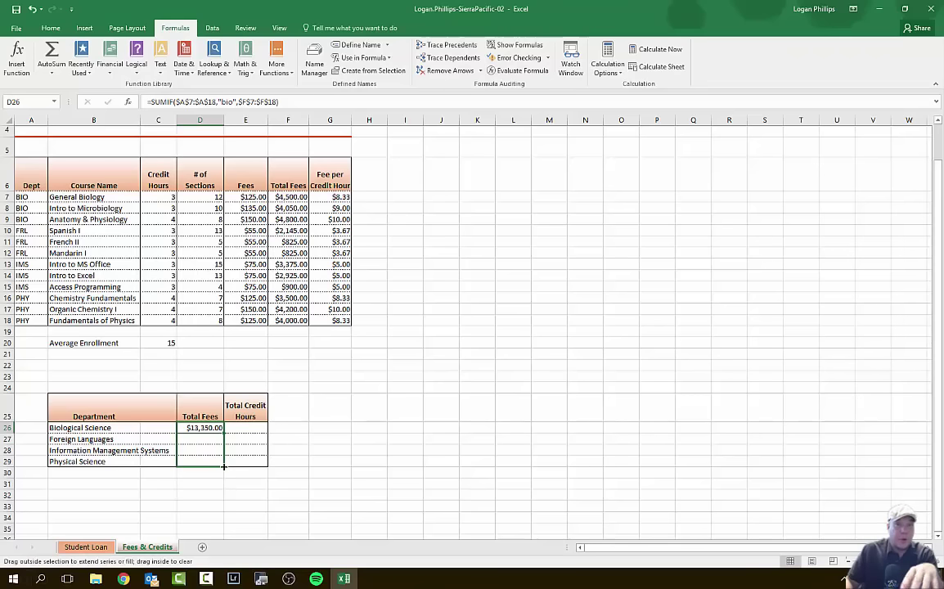
pyautogui.moveTo(223, 467); pyautogui.dragTo(224, 467)
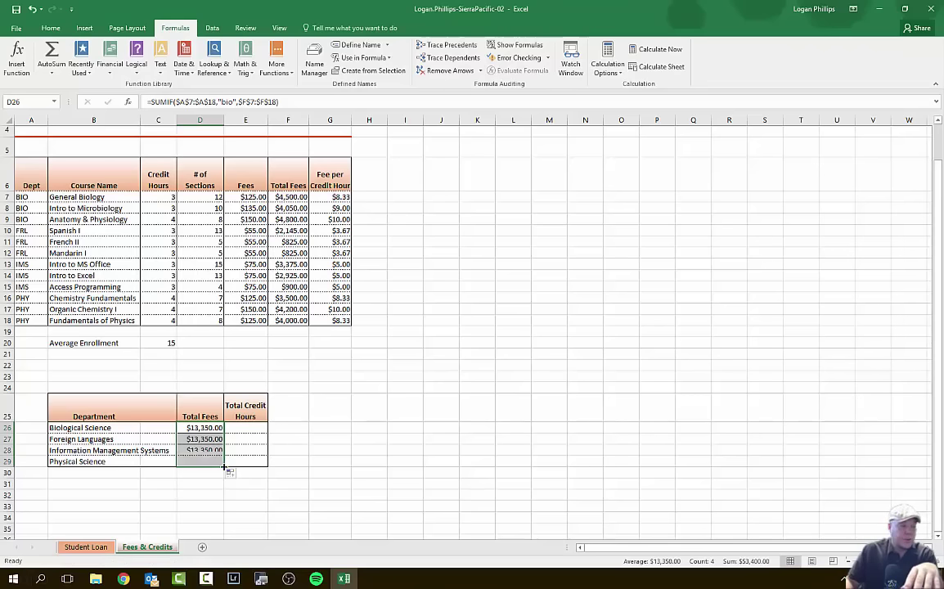
pyautogui.click(205, 442)
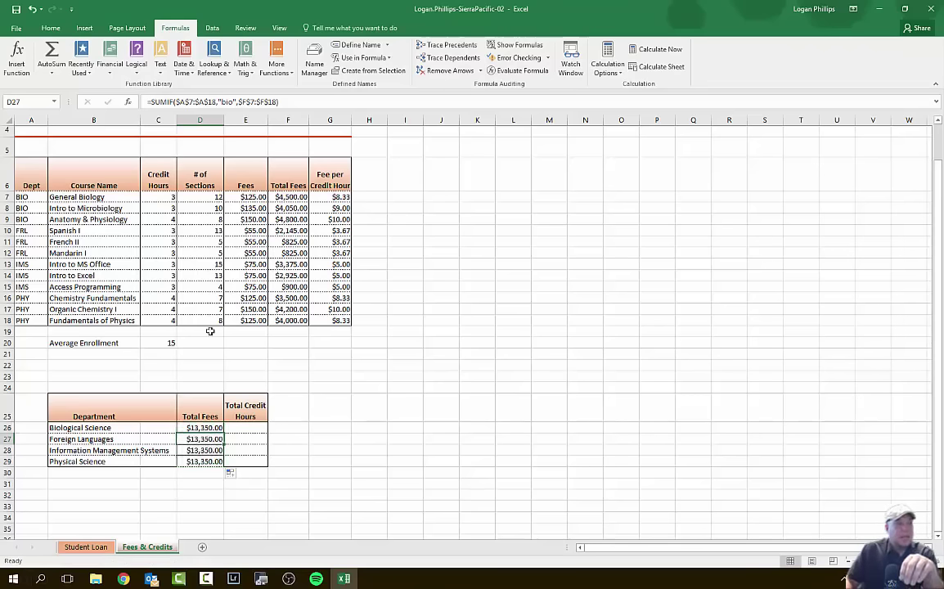
pyautogui.press('Up')
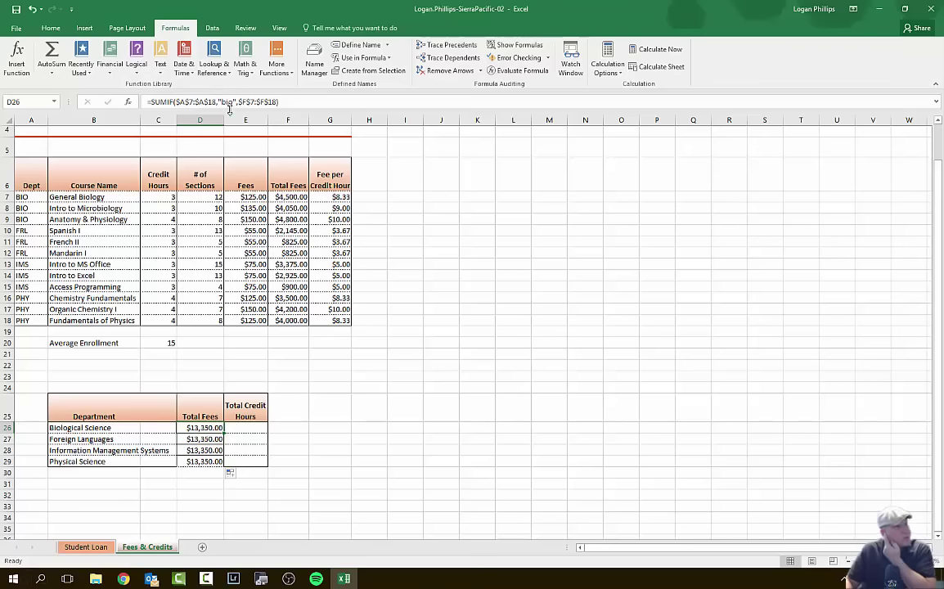
pyautogui.click(204, 437)
pyautogui.press('Down')
pyautogui.press('Down')
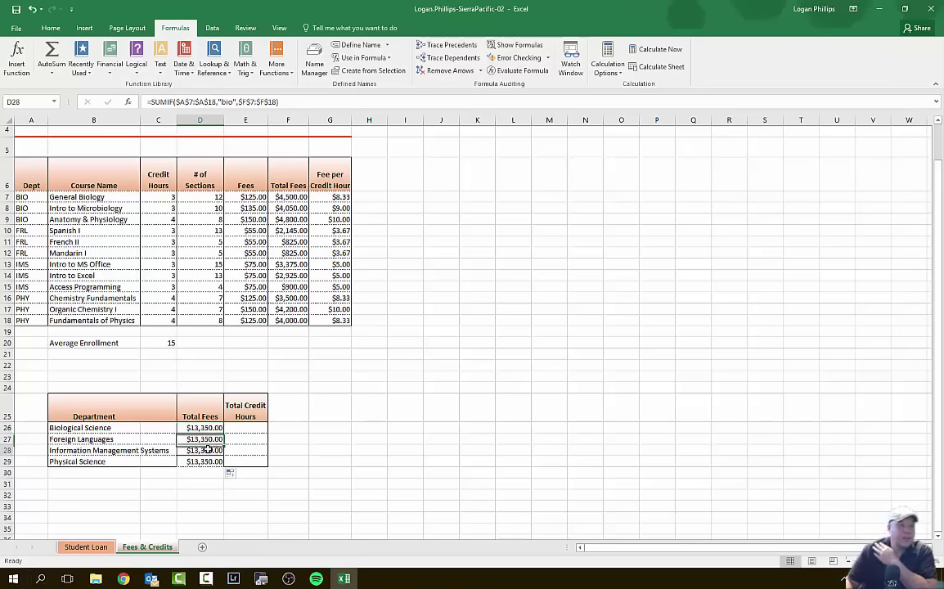
# Change the SUMIF criteria for Foreign Languages in D27 to frl
pyautogui.click(204, 438)
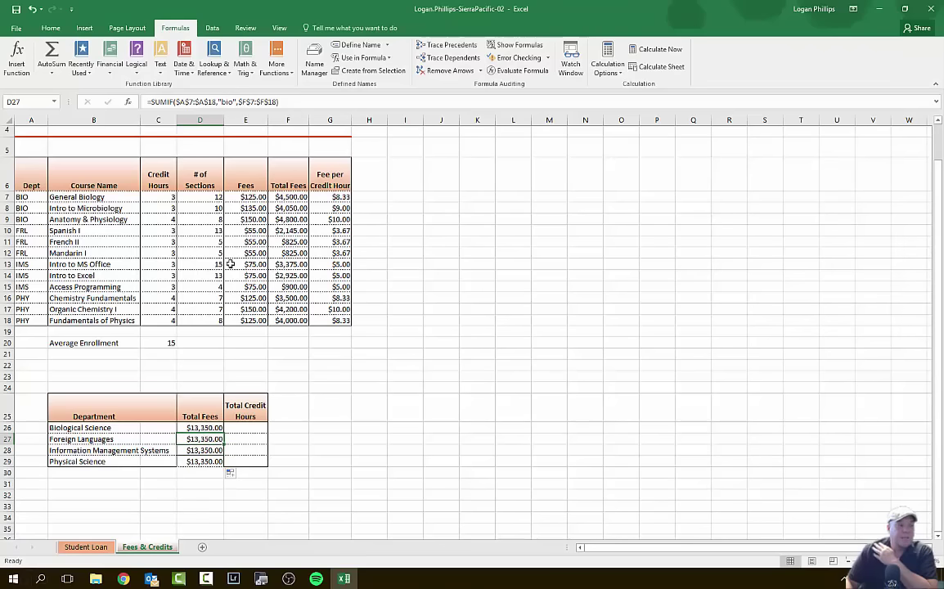
pyautogui.click(228, 102)
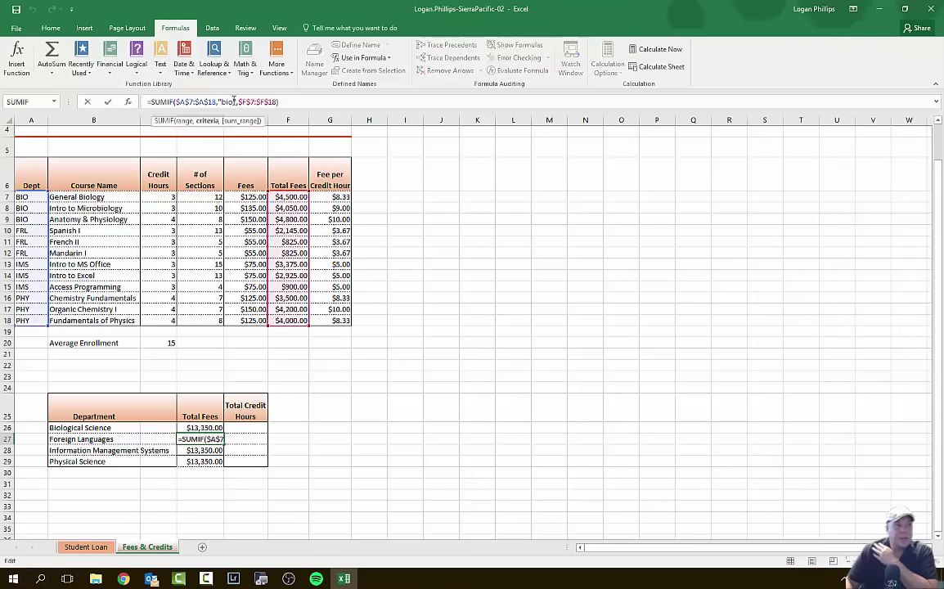
pyautogui.doubleClick(228, 101)
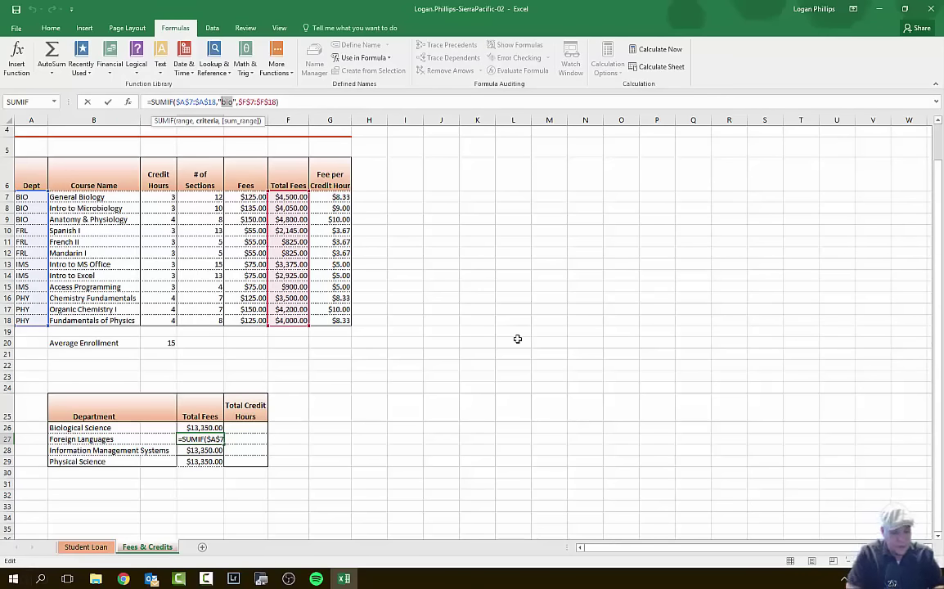
pyautogui.write('frl')
pyautogui.press('Return')
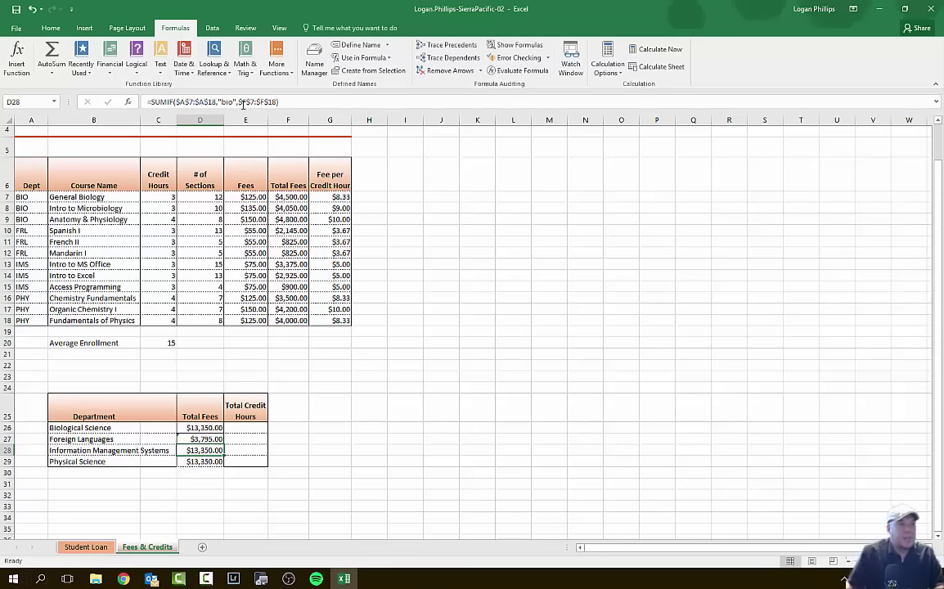
# Change the SUMIF criteria for Information Management Systems in D28 to ims
pyautogui.click(224, 101)
pyautogui.doubleClick(226, 101)
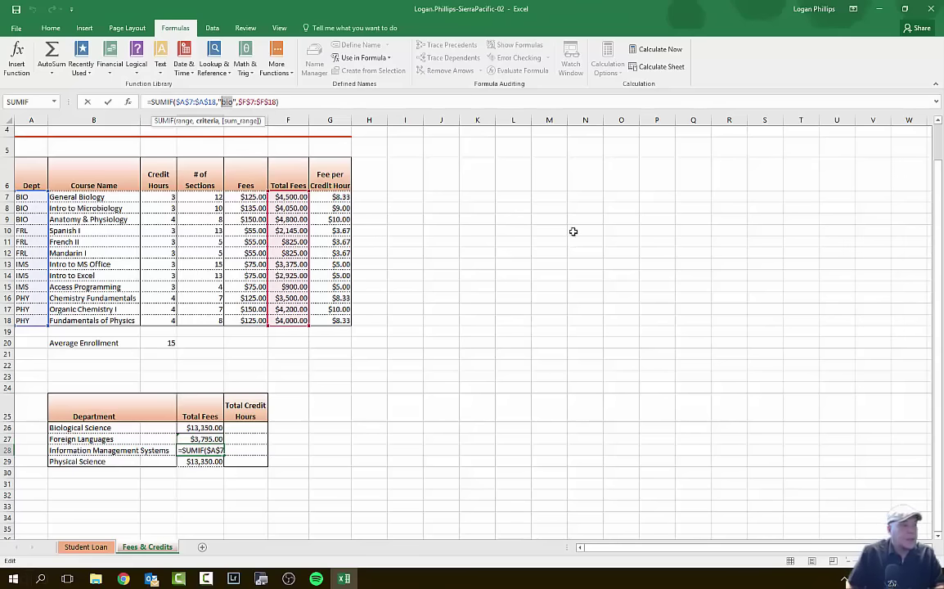
pyautogui.write('ims')
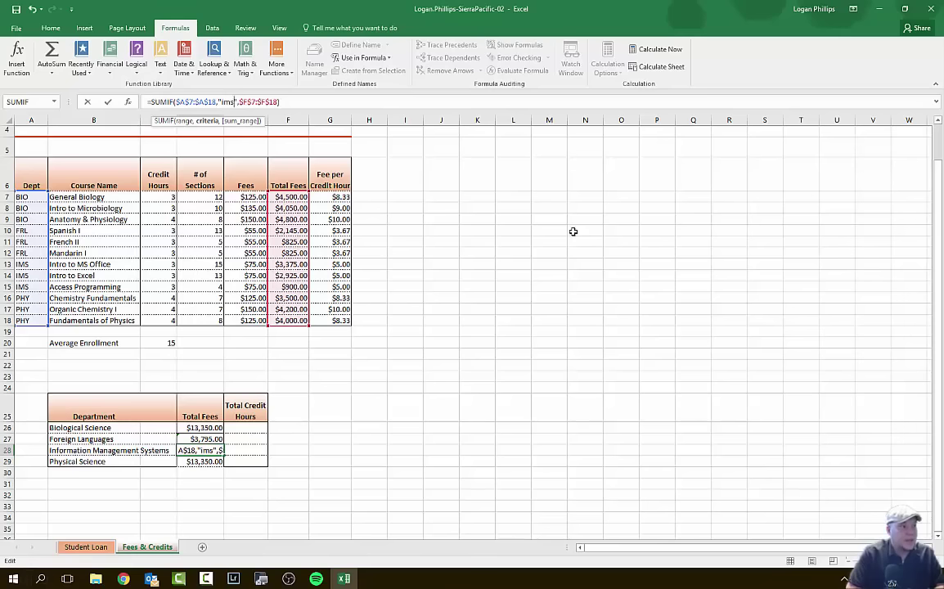
pyautogui.press('Return')
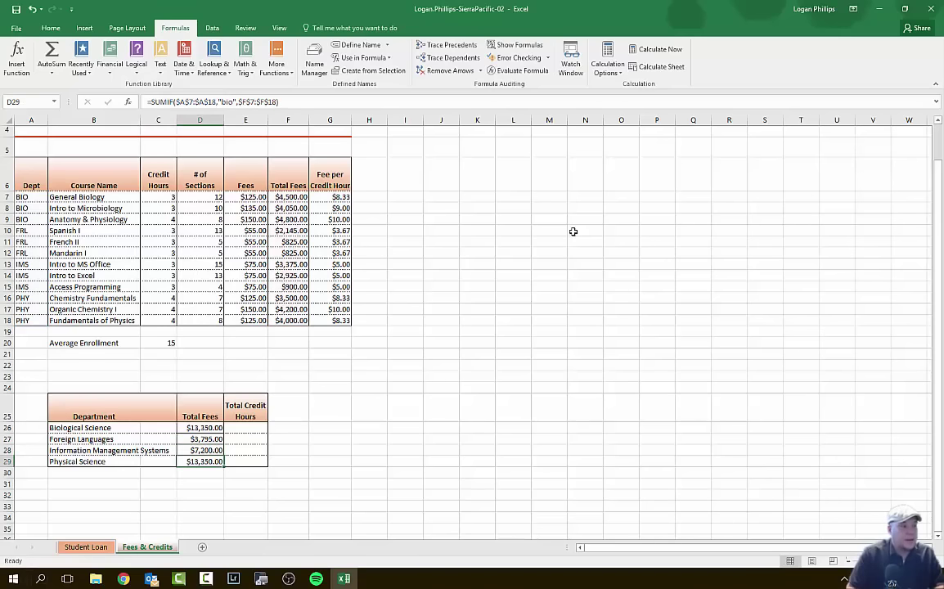
# Change the SUMIF criteria for Physical Science in D29 to phy
pyautogui.click(233, 101)
pyautogui.doubleClick(229, 101)
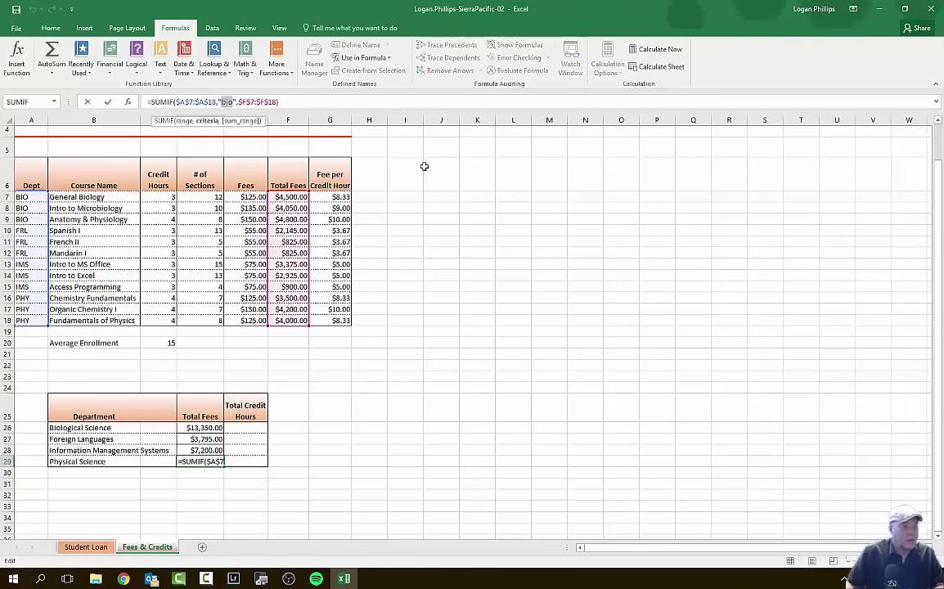
pyautogui.write('phy')
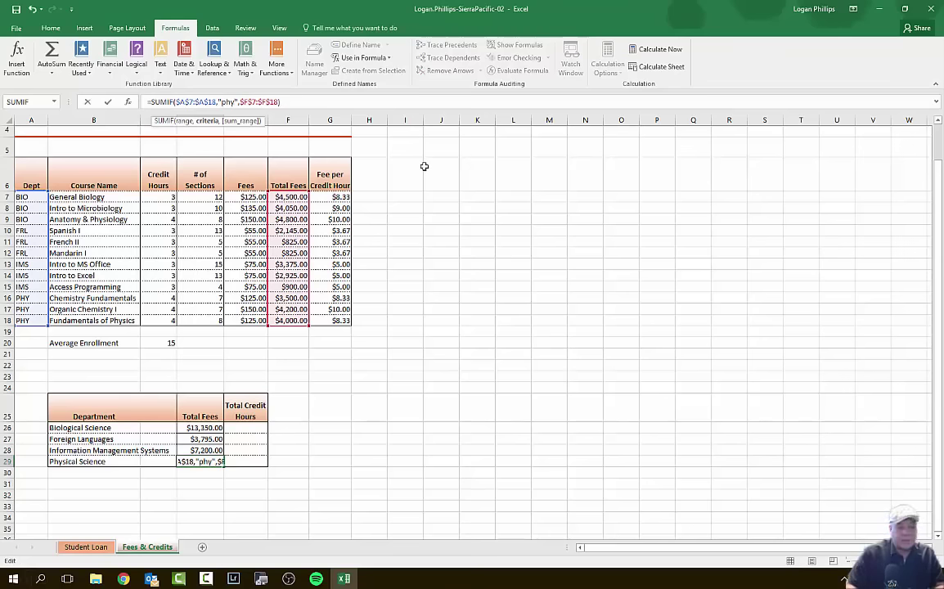
pyautogui.press('Return')
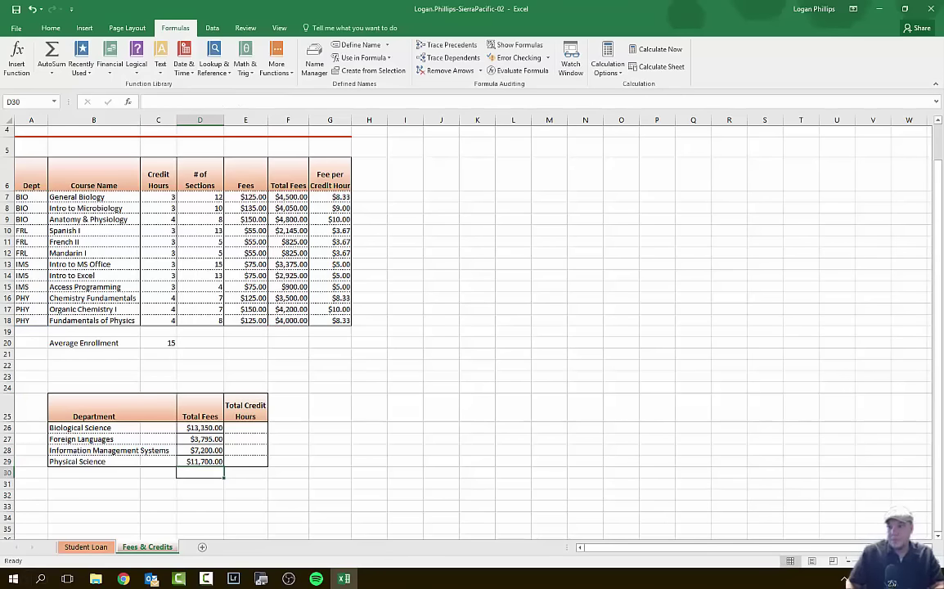
pyautogui.press('Up')
pyautogui.press('Up')
pyautogui.press('Up')
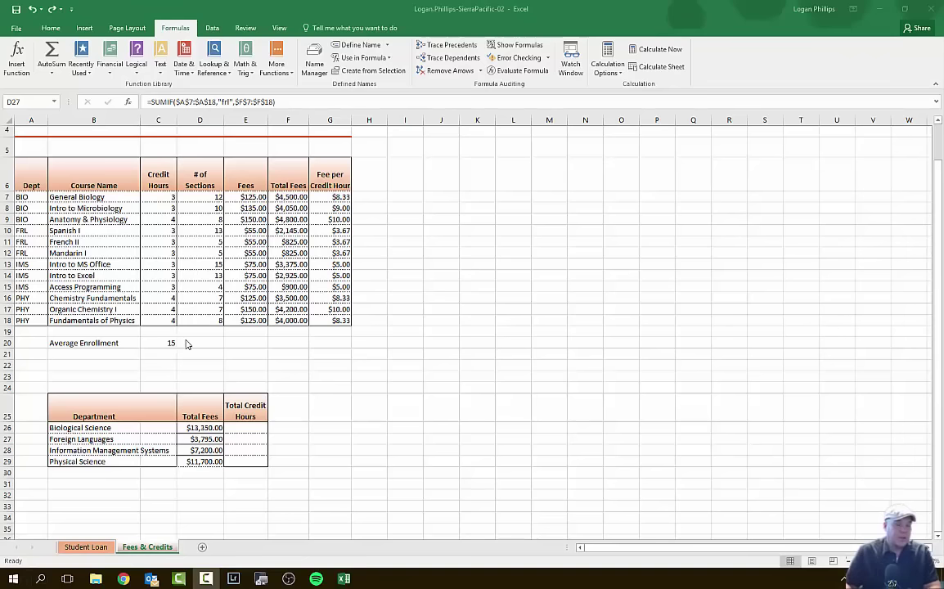
pyautogui.click(293, 378)
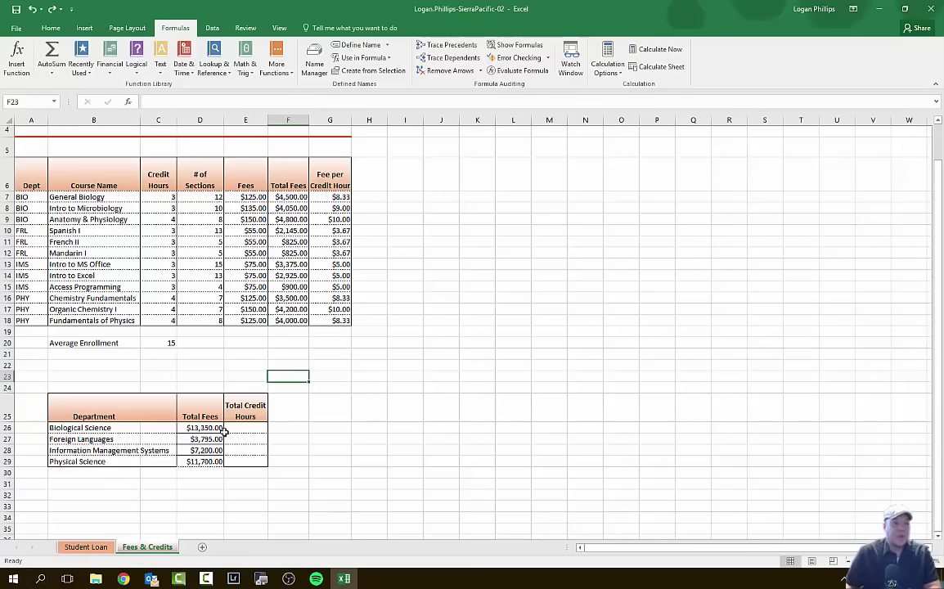
# Fill the D26 SUMIF formula down through D29 again and replace the criteria in D27 with frl for Foreign Languages
pyautogui.click(196, 429)
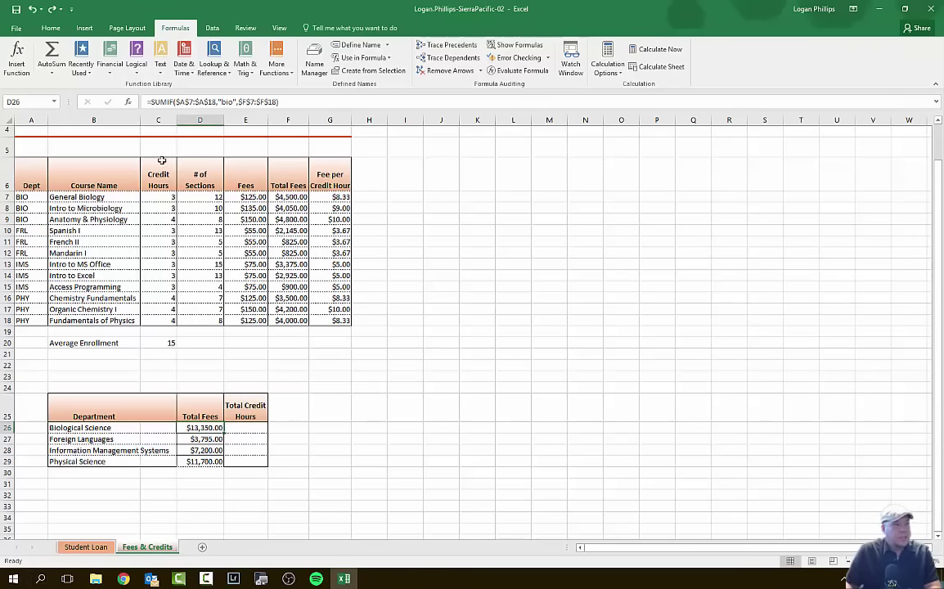
pyautogui.moveTo(223, 433); pyautogui.dragTo(226, 462)
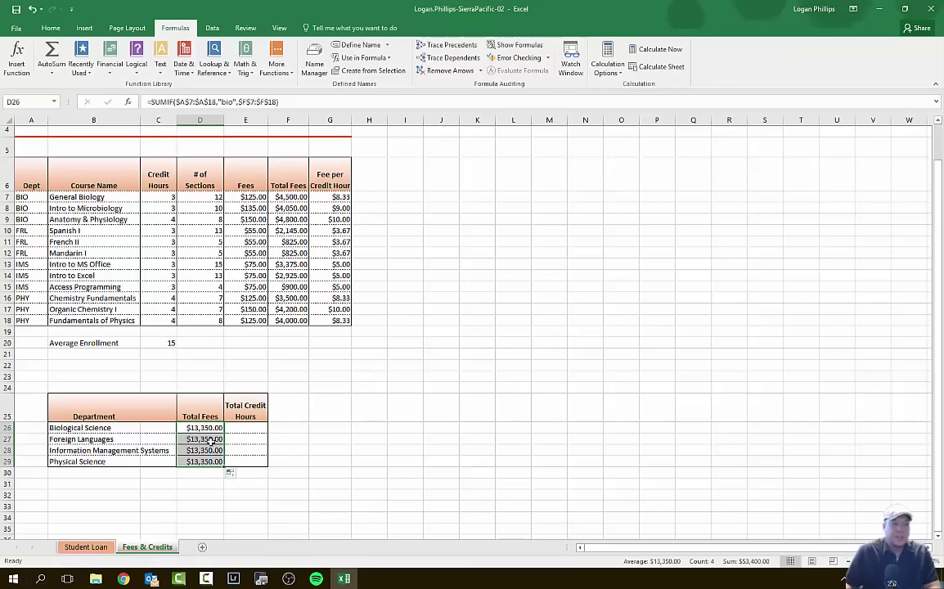
pyautogui.press('Return')
pyautogui.press('F2')
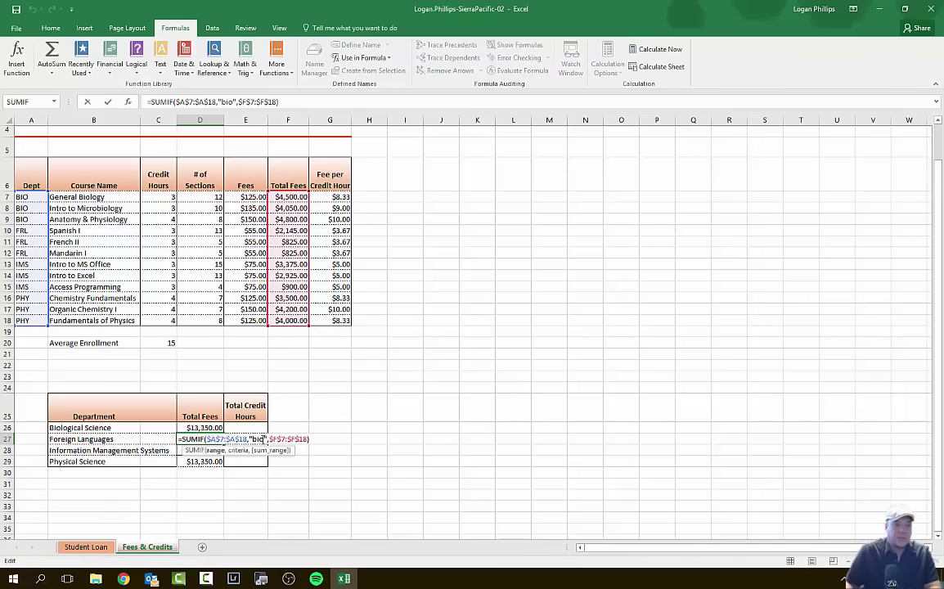
pyautogui.doubleClick(256, 439)
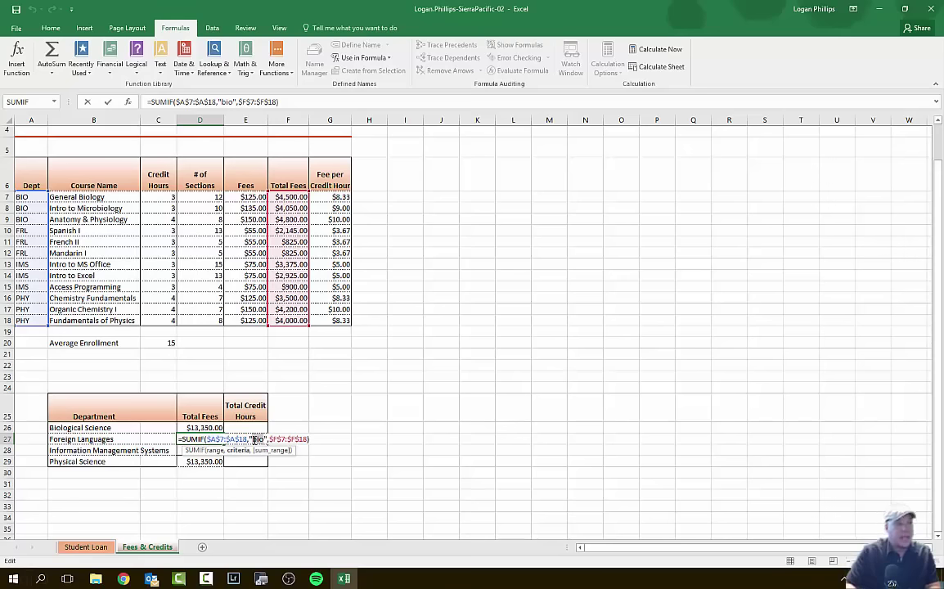
pyautogui.write('frl')
pyautogui.press('Return')
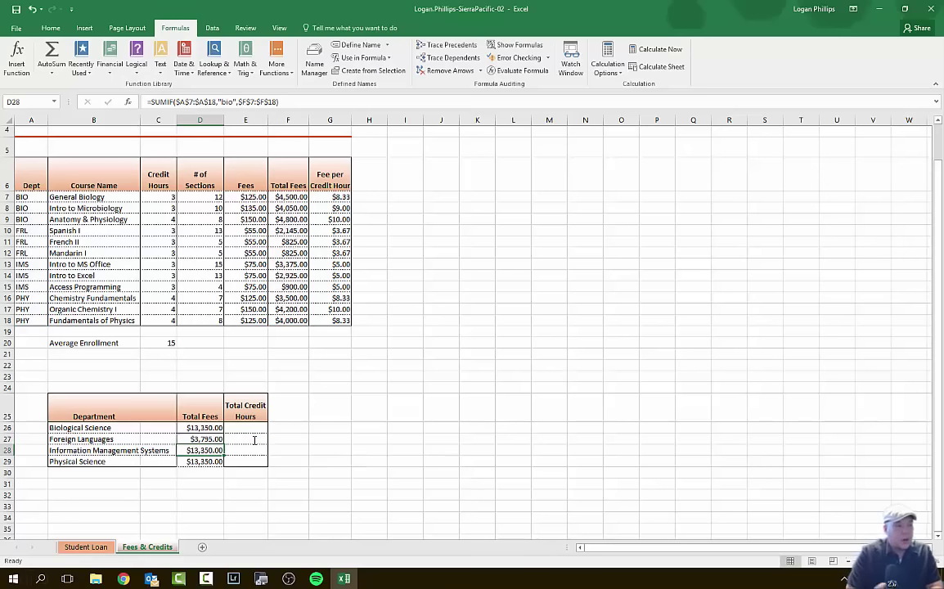
pyautogui.click(193, 439)
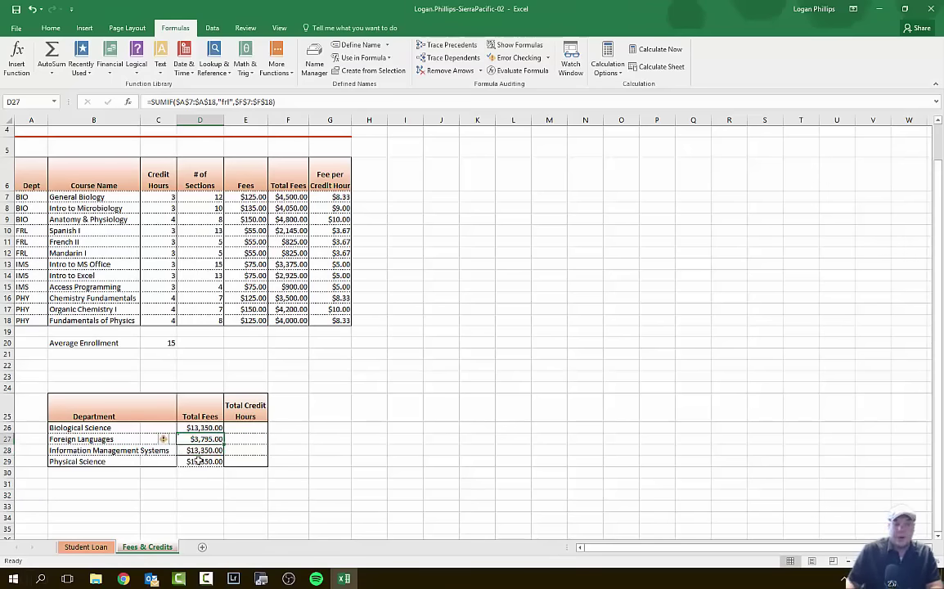
# Ignore the inconsistent formula error flagged on the Foreign Languages total in D27
pyautogui.moveTo(170, 443)
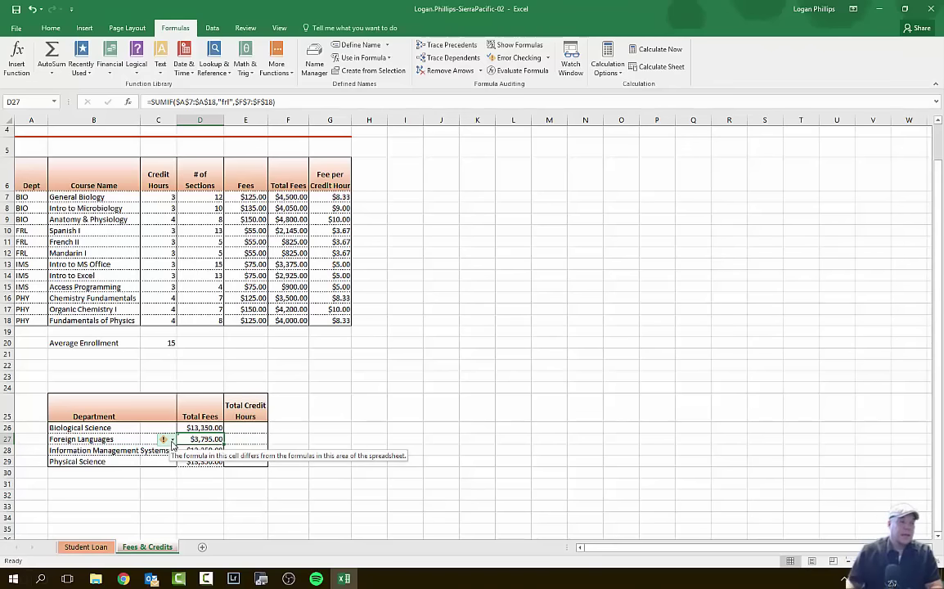
pyautogui.click(172, 441)
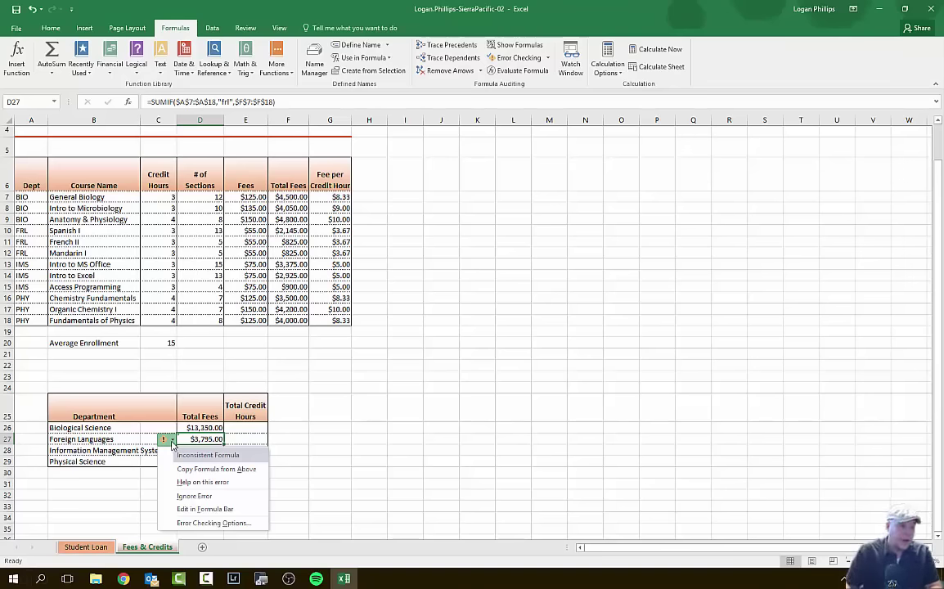
pyautogui.click(226, 495)
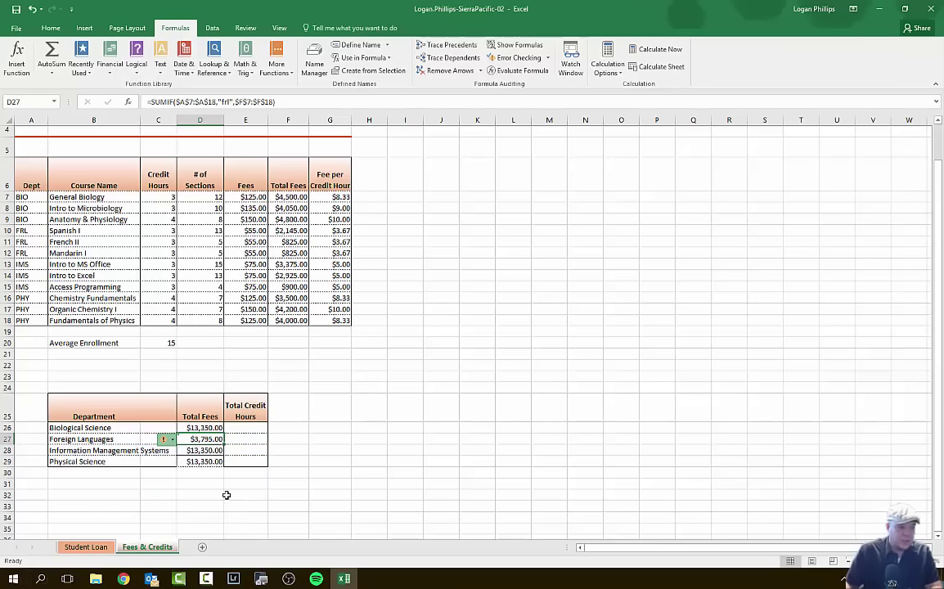
# Replace the criteria of the SUMIF formula in D28 with ims for Information Management Systems
pyautogui.click(220, 448)
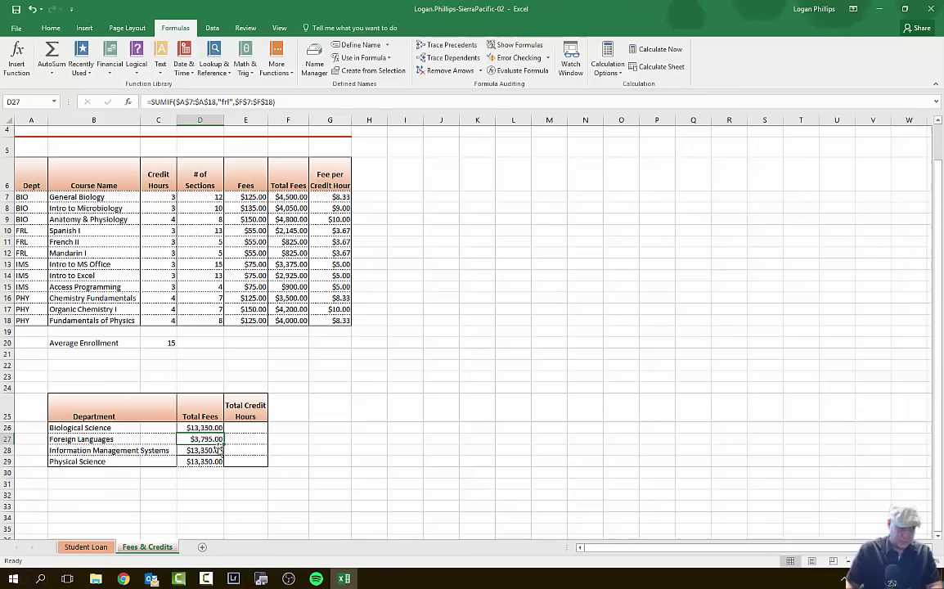
pyautogui.doubleClick(227, 102)
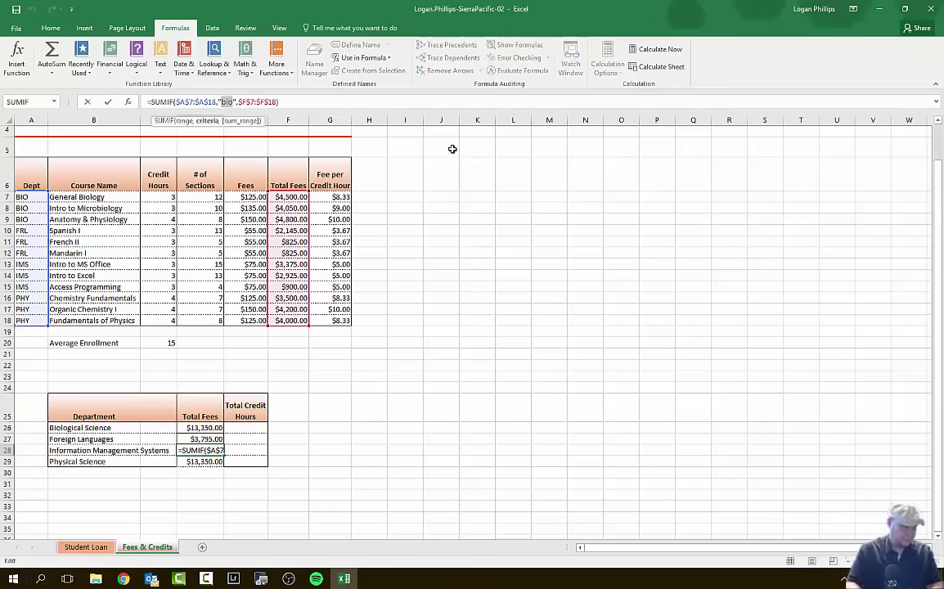
pyautogui.write('ims')
pyautogui.press('Return')
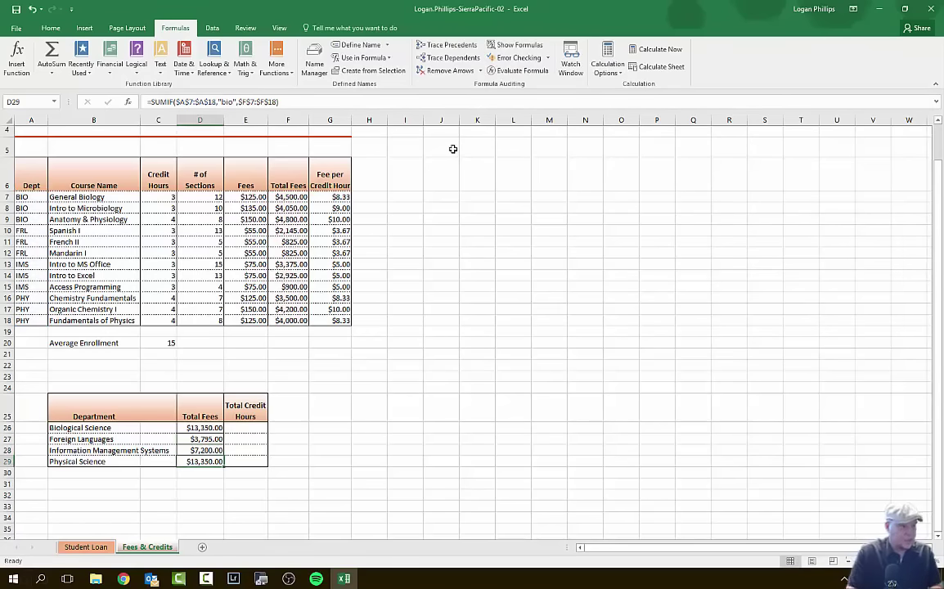
# Replace the criteria of the SUMIF formula in D29 with phy for Physical Science
pyautogui.click(265, 106)
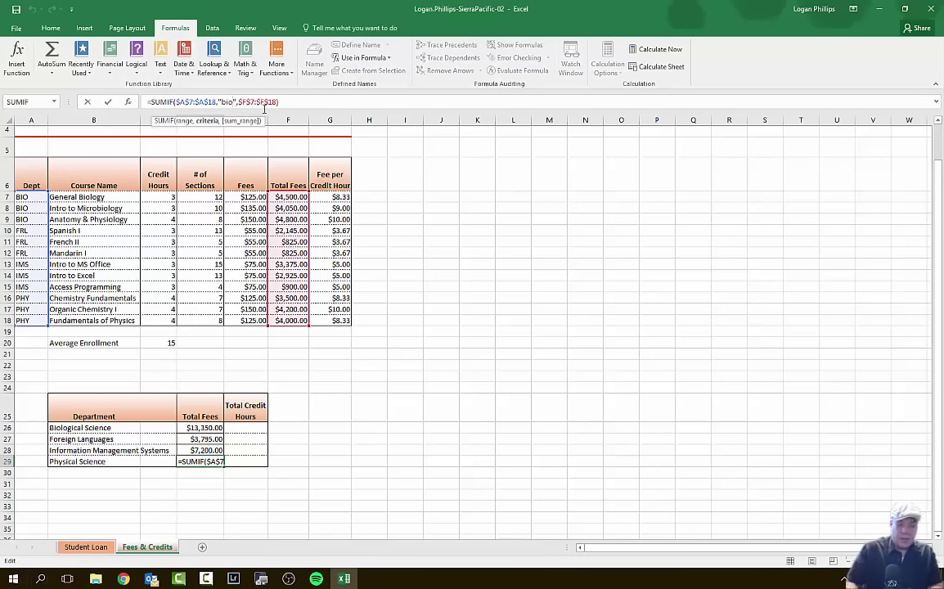
pyautogui.write('p')
pyautogui.press('BackSpace')
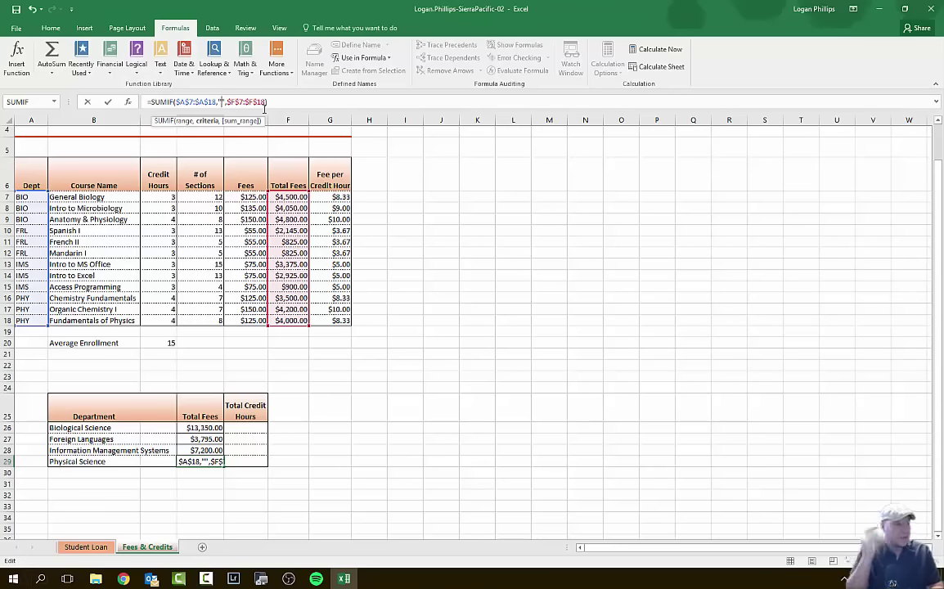
pyautogui.write('phy')
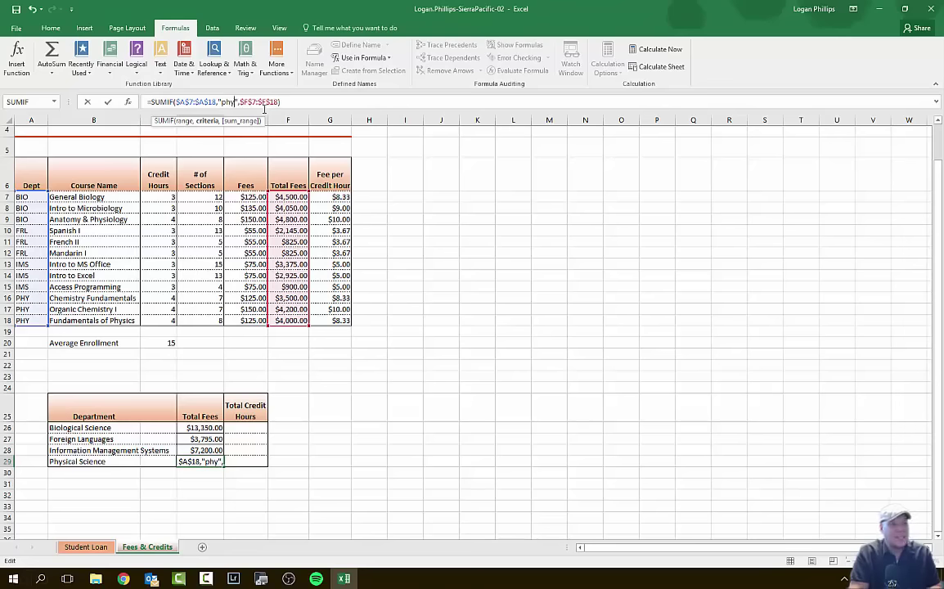
pyautogui.press('Return')
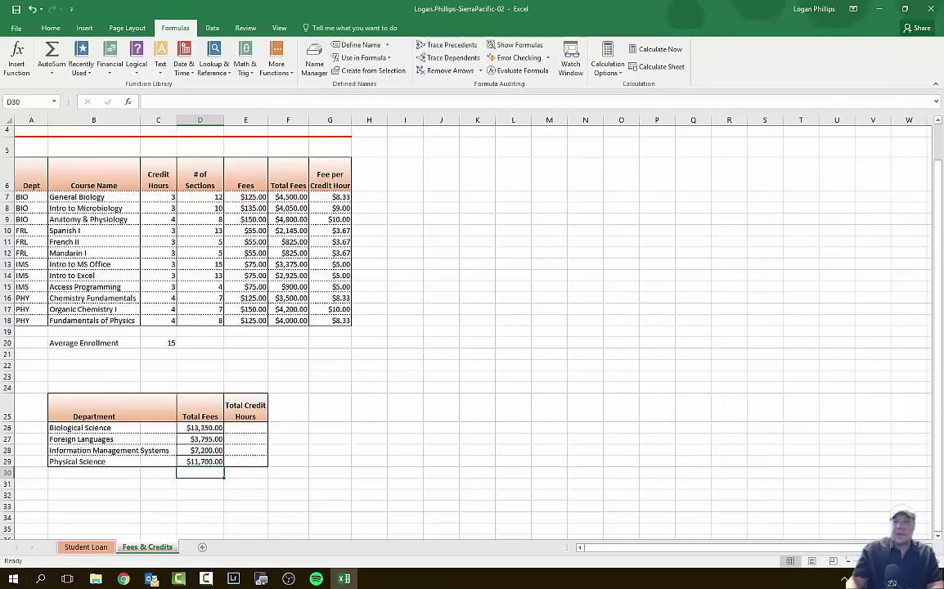
pyautogui.press('F10')
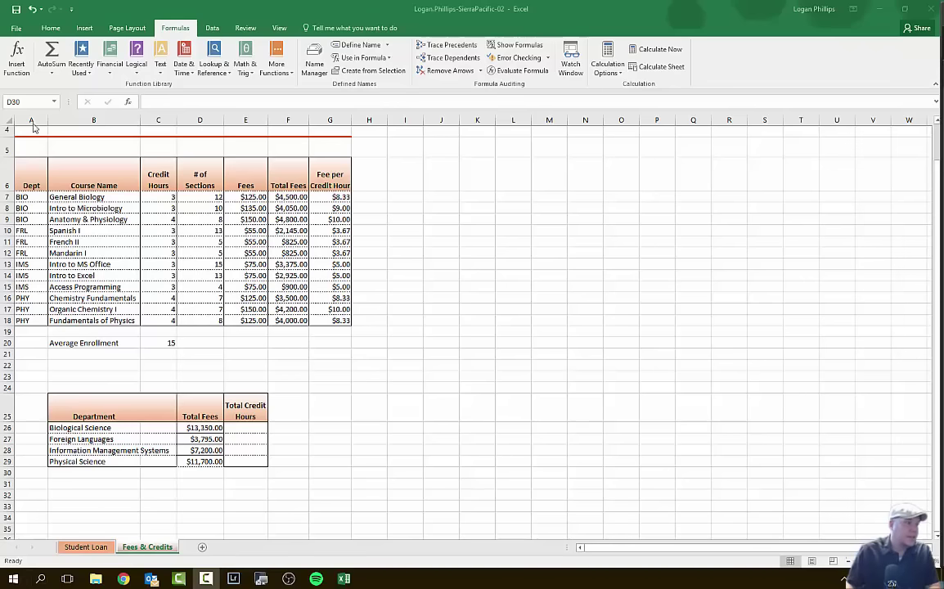
# Insert a SUMPRODUCT function in E26 that multiplies credit hours C7:C9 by sections D7:D9 for Biological Science
pyautogui.click(237, 428)
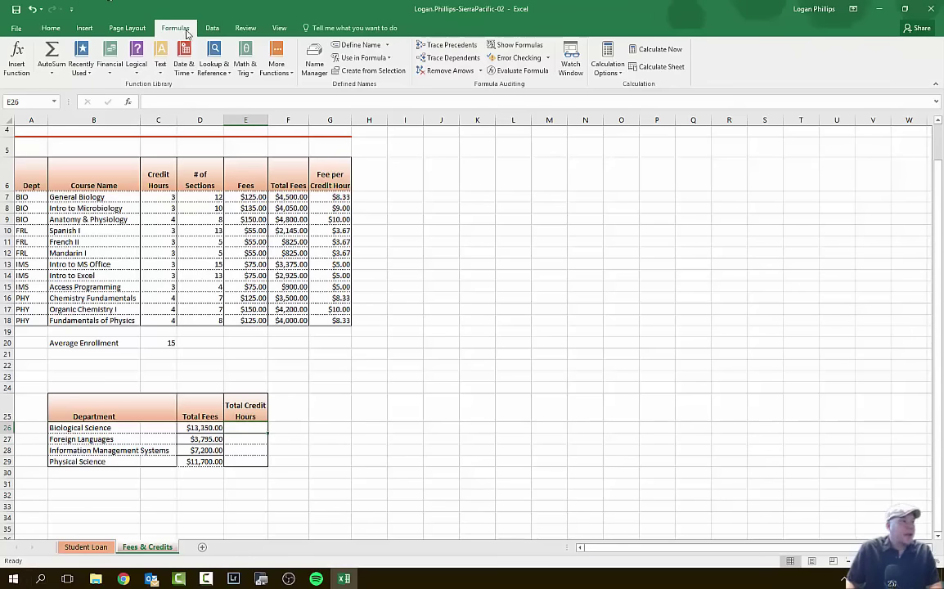
pyautogui.click(245, 64)
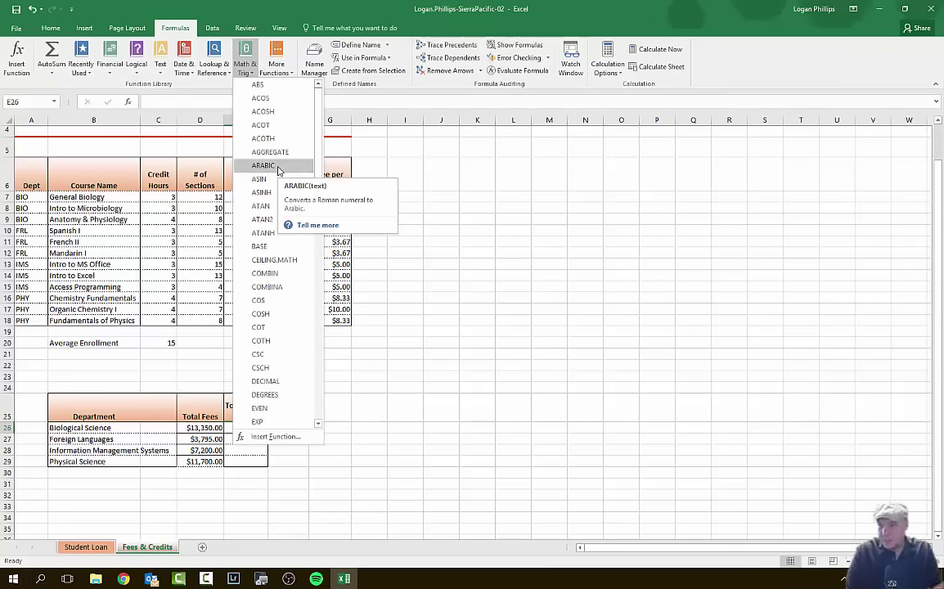
pyautogui.scroll(-10, 278, 170)
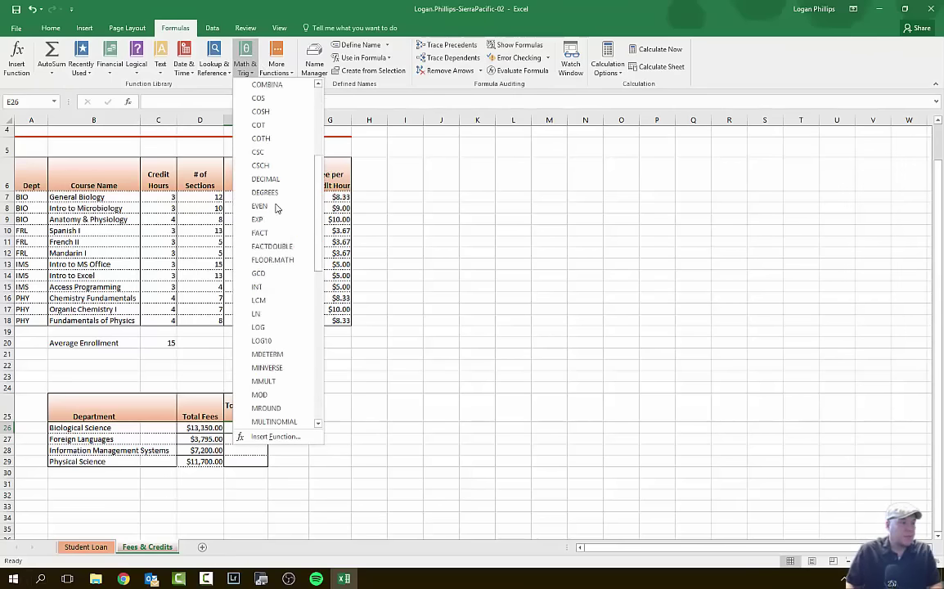
pyautogui.scroll(-6, 278, 209)
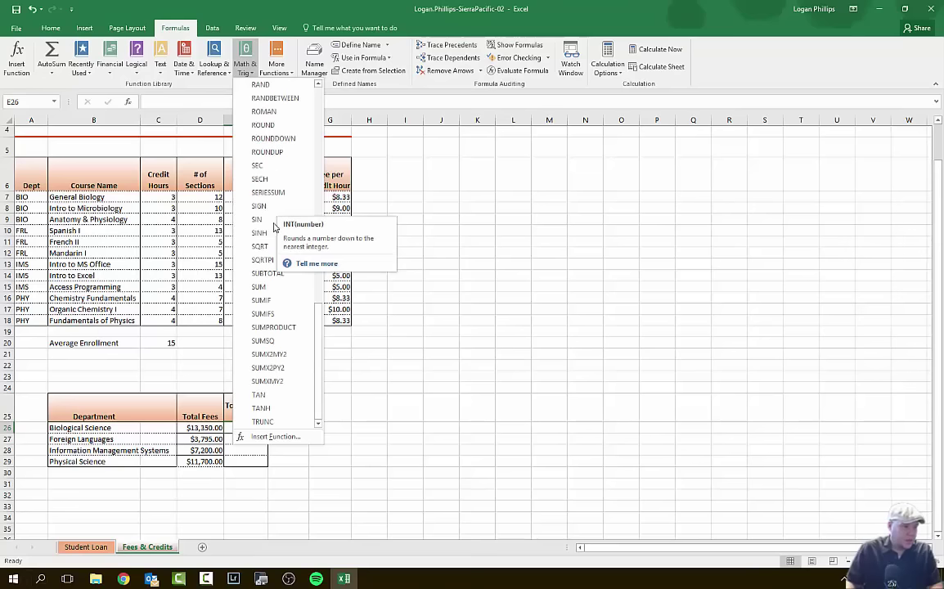
pyautogui.click(286, 328)
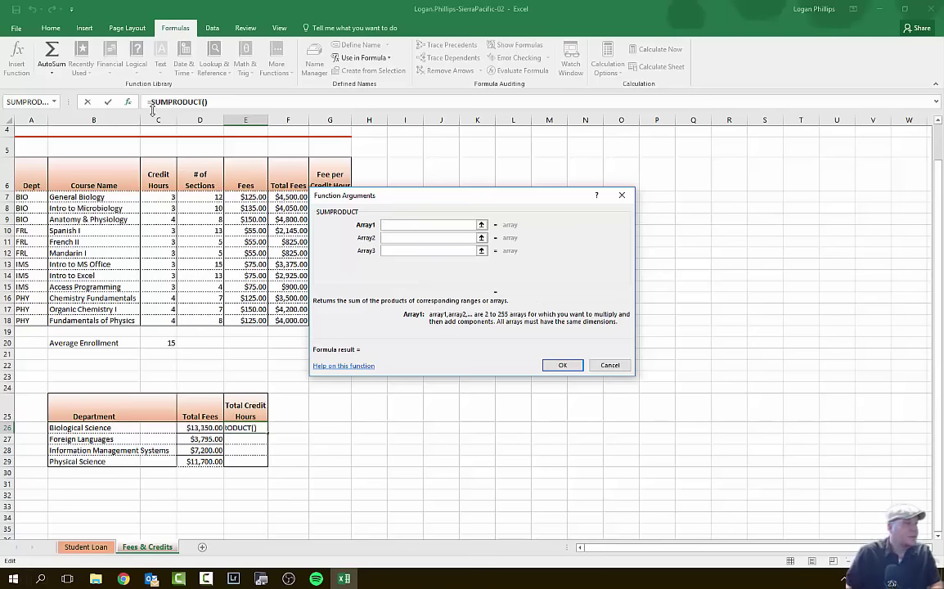
pyautogui.moveTo(158, 198); pyautogui.dragTo(158, 221)
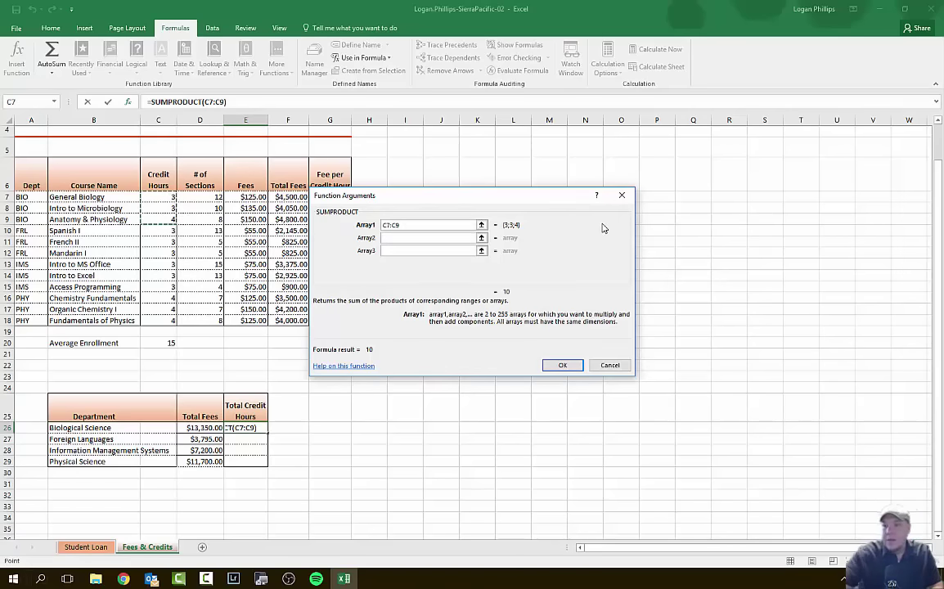
pyautogui.click(401, 238)
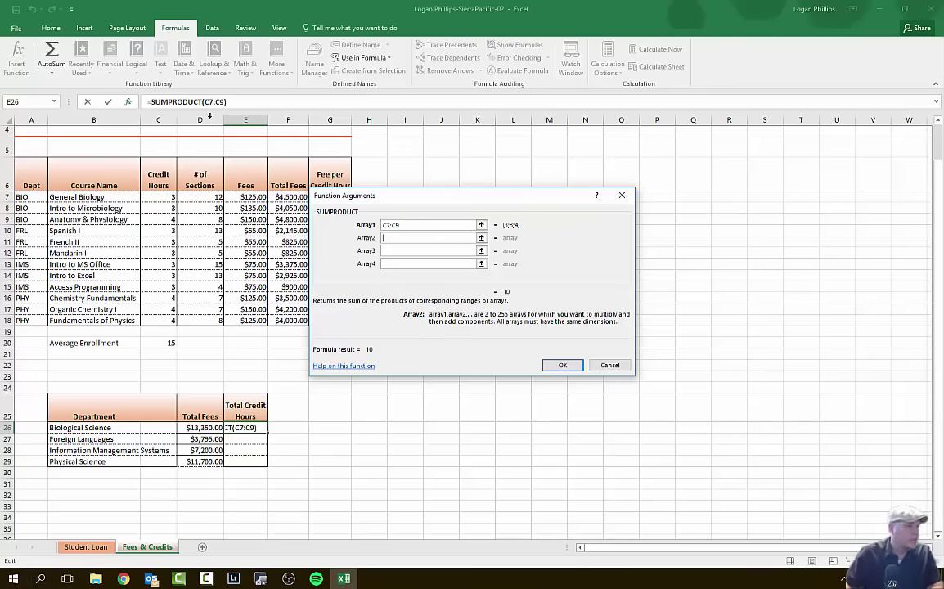
pyautogui.moveTo(200, 197); pyautogui.dragTo(204, 219)
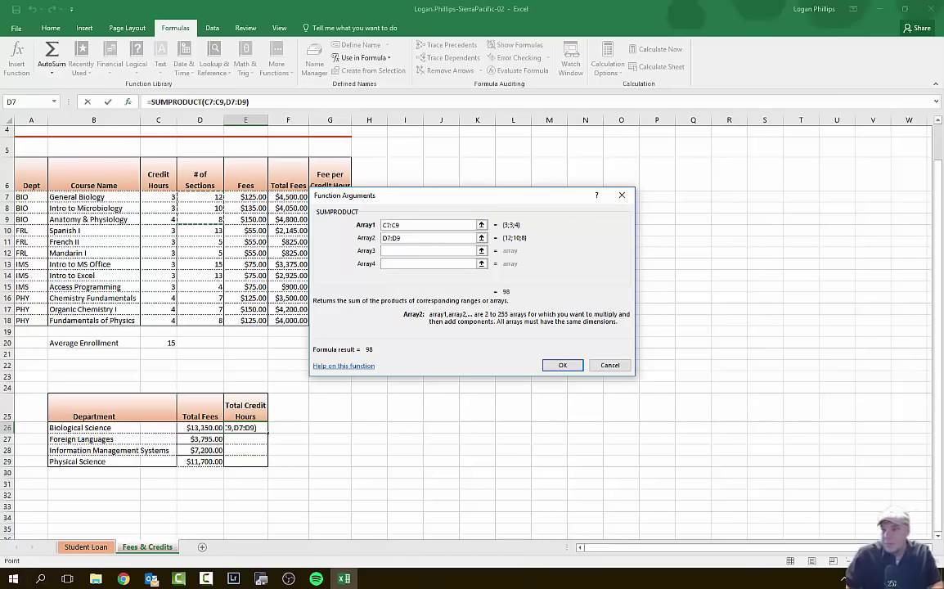
pyautogui.click(568, 365)
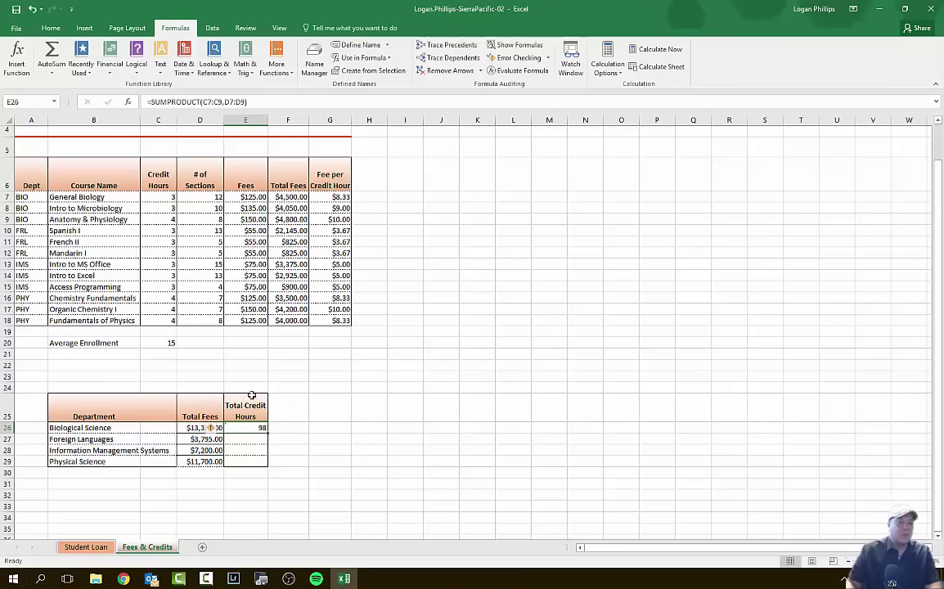
# Try to trace the error flagged on the SUMPRODUCT formula in E26
pyautogui.click(219, 429)
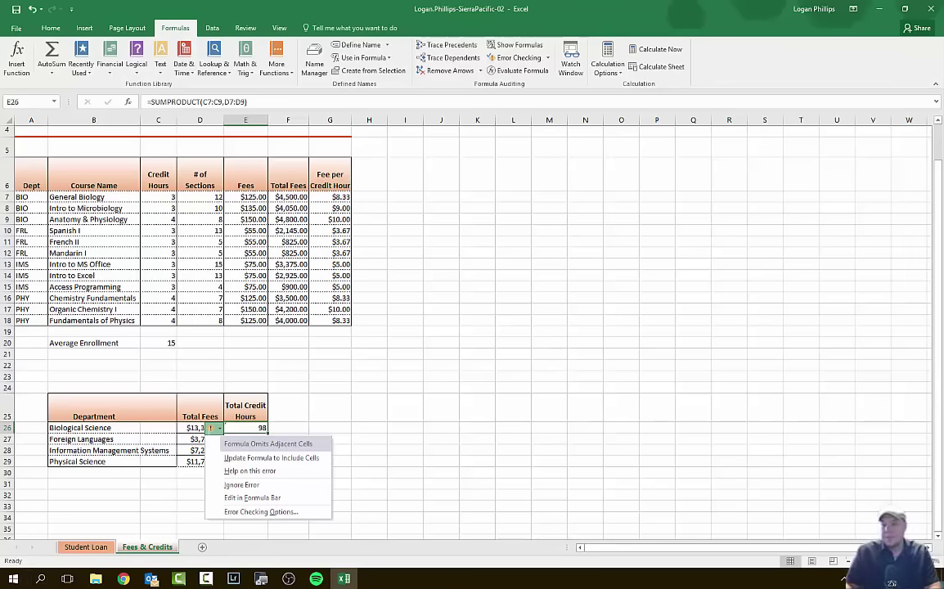
pyautogui.press('F10')
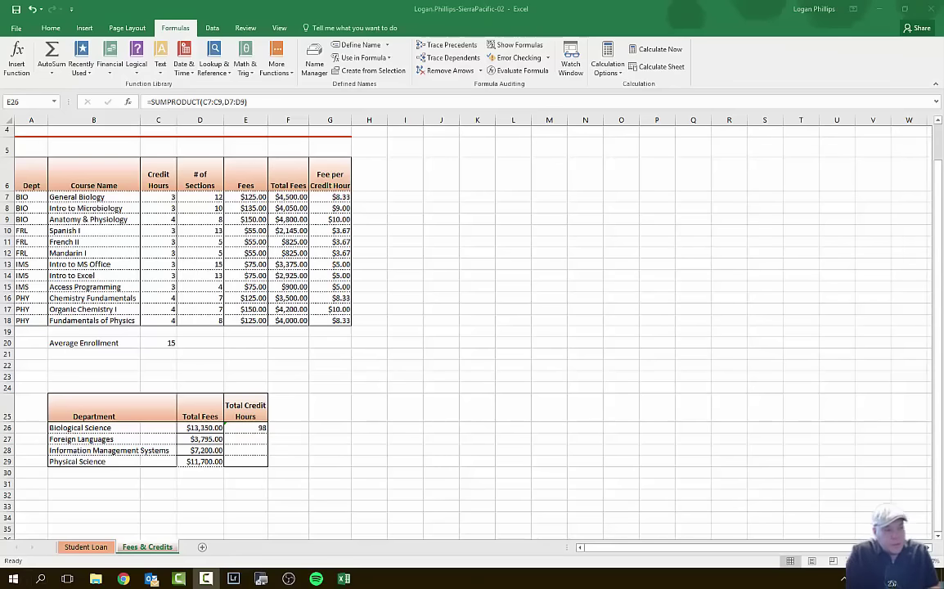
pyautogui.click(243, 432)
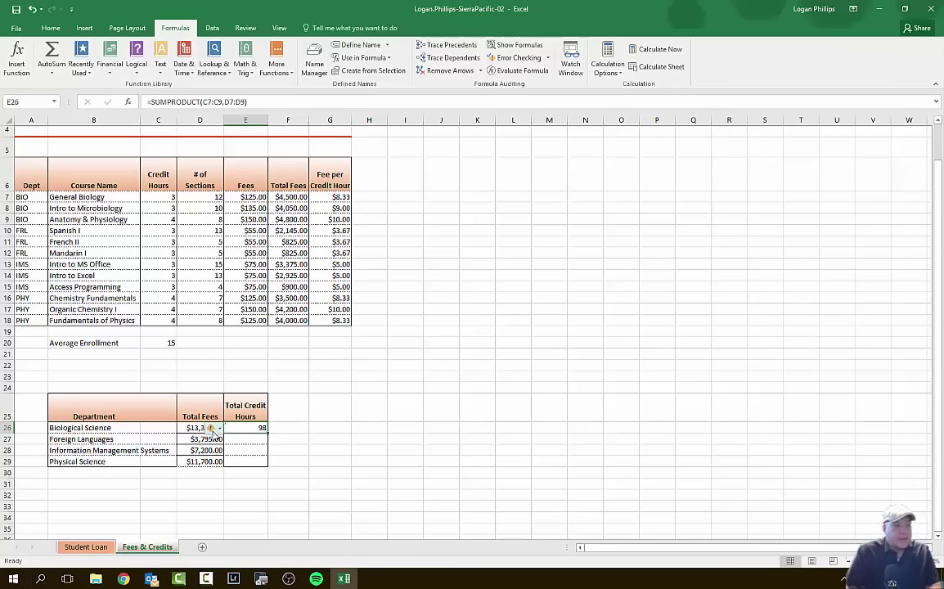
pyautogui.moveTo(210, 431)
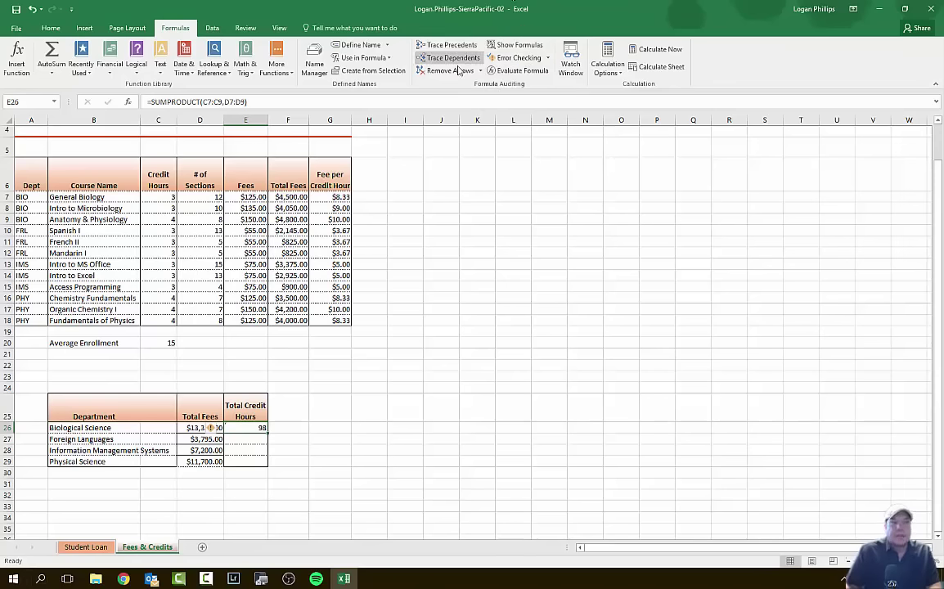
pyautogui.click(548, 58)
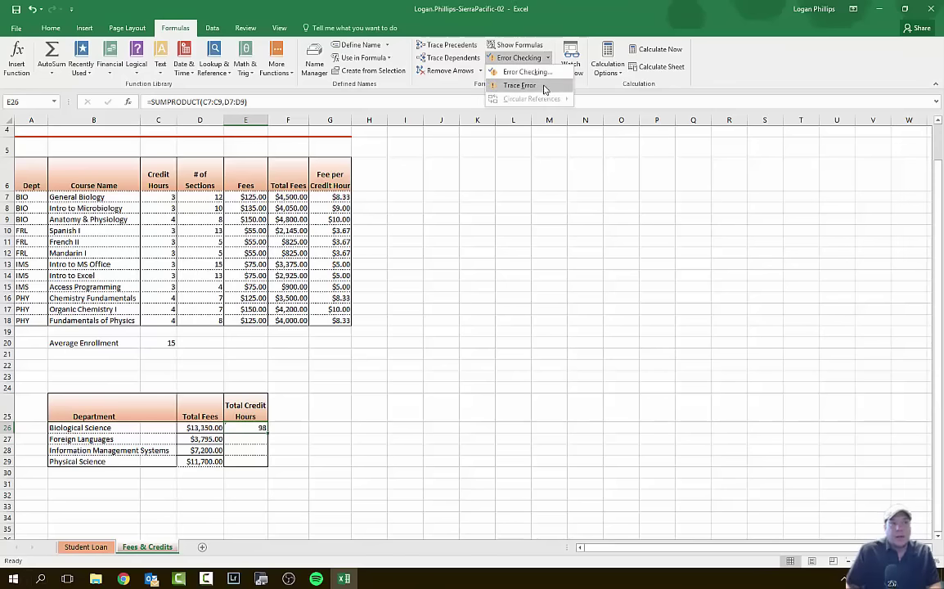
pyautogui.click(528, 86)
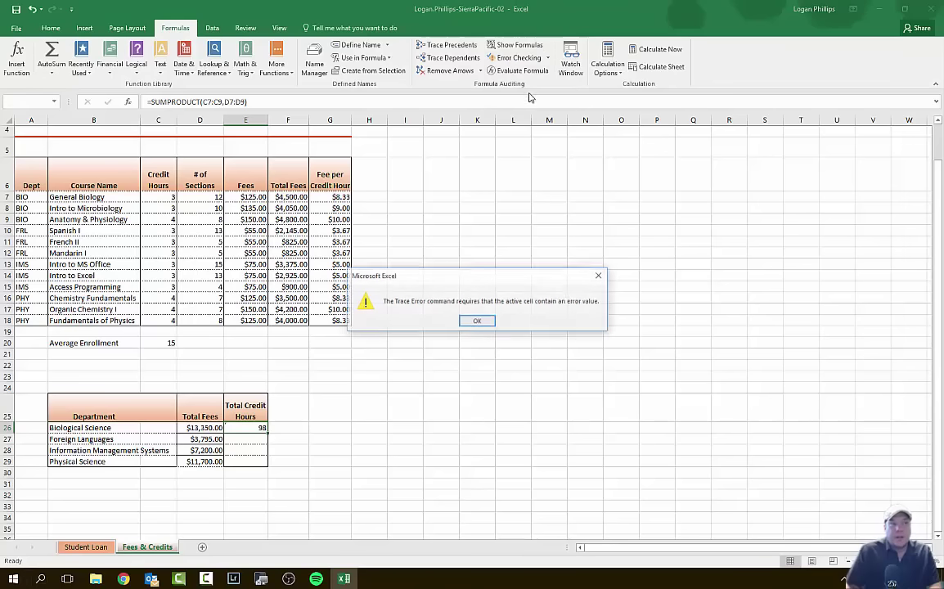
pyautogui.click(474, 317)
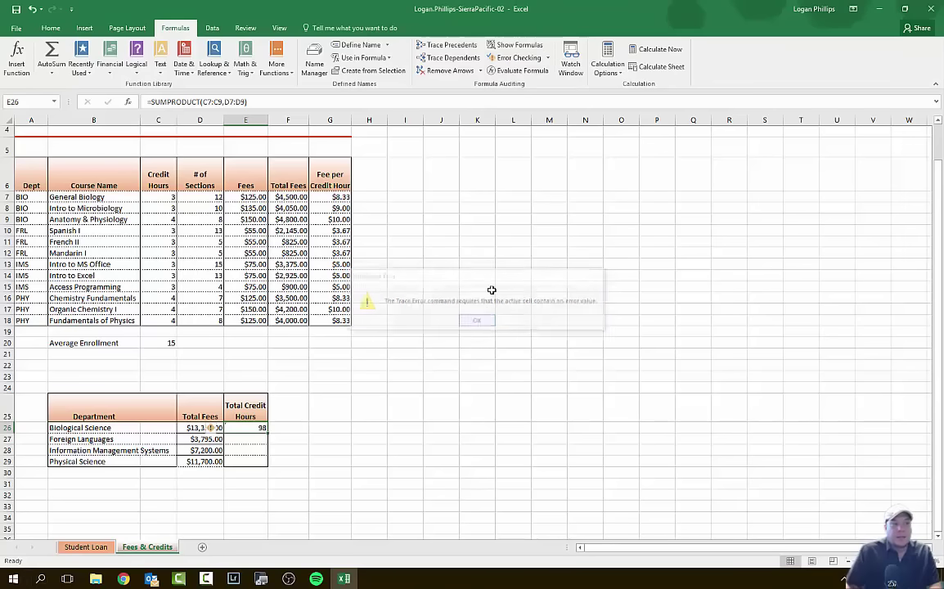
# Examine the formula in E26 with Error Checking and temporary precedent arrows
pyautogui.click(505, 64)
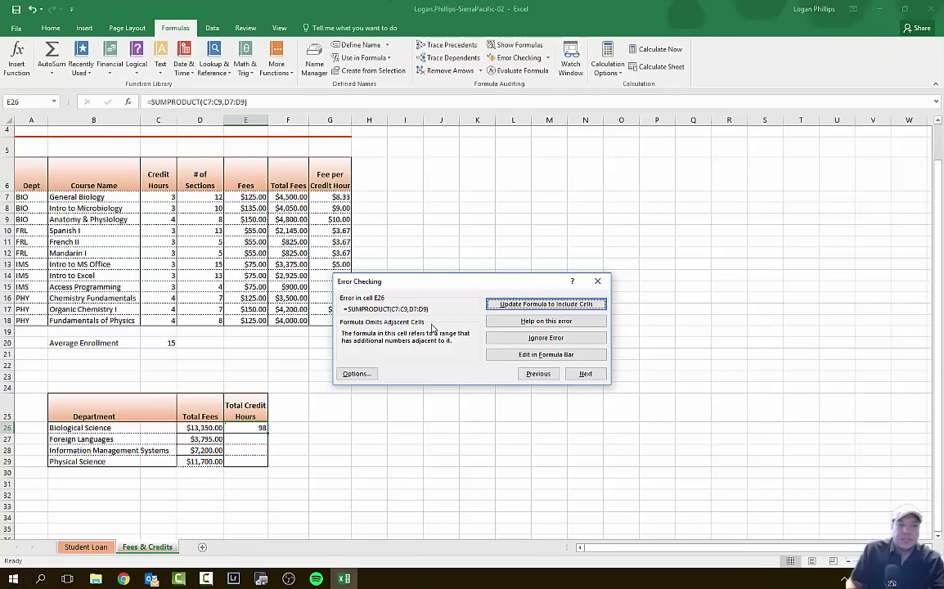
pyautogui.click(447, 45)
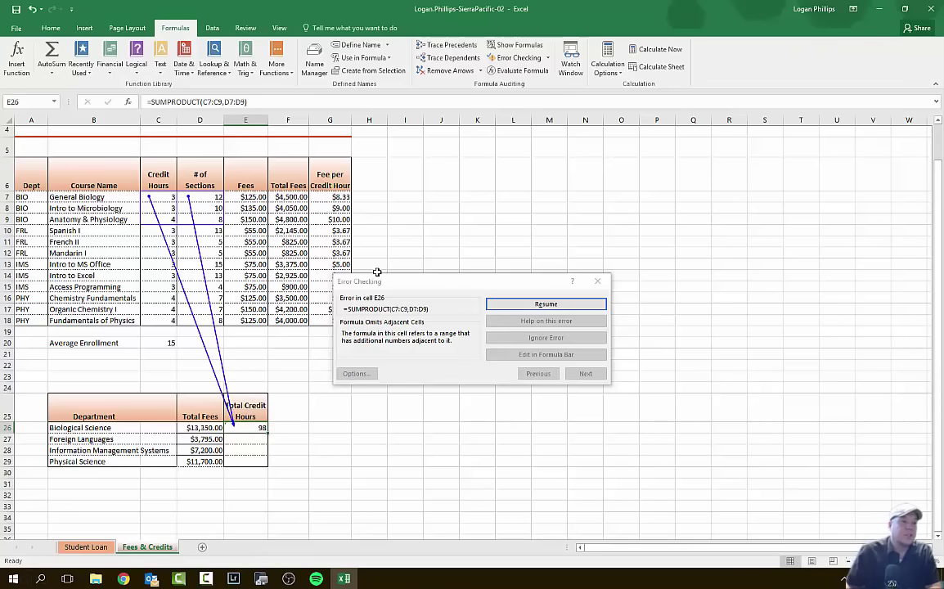
pyautogui.click(596, 281)
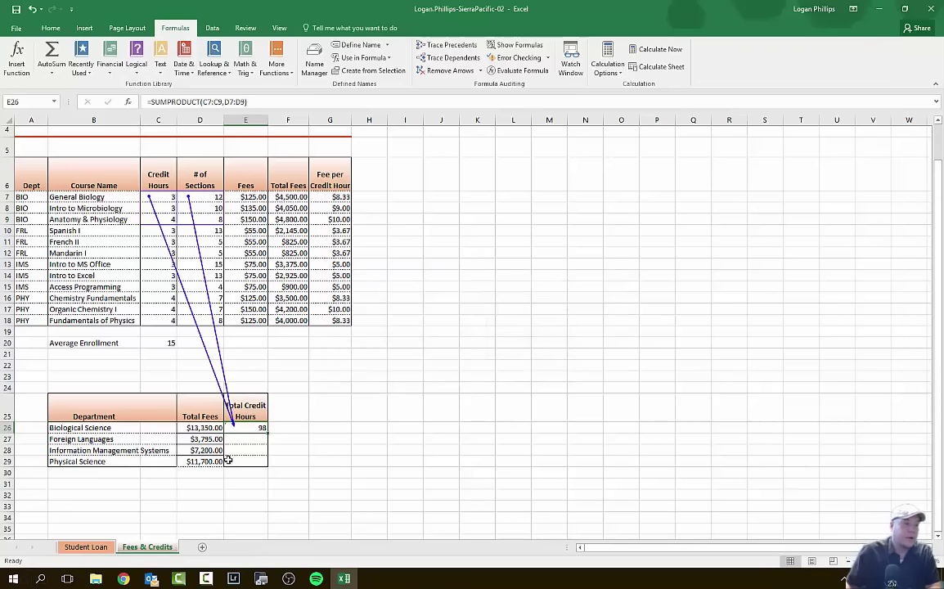
pyautogui.click(448, 71)
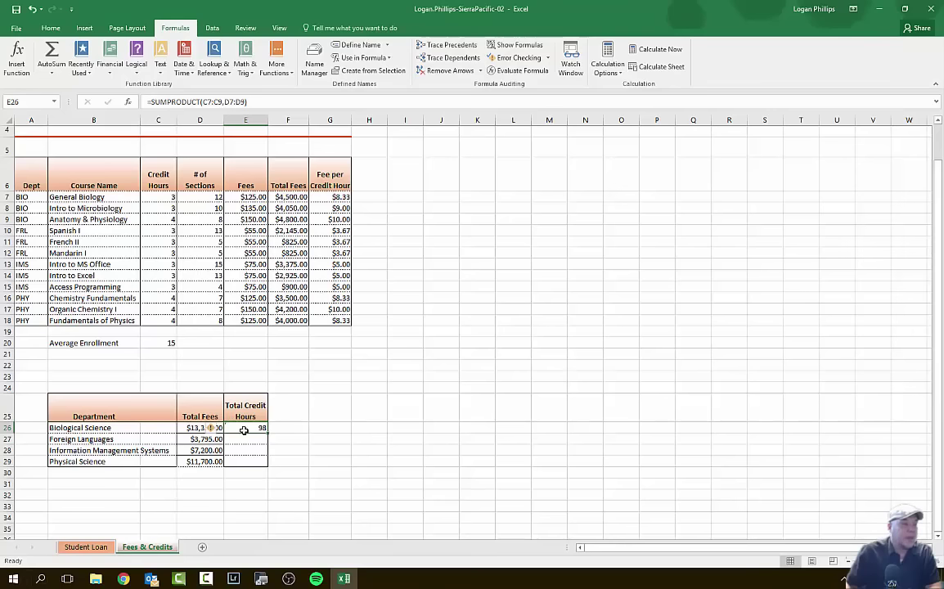
# Ignore the error about omitted adjacent cells flagged on E26
pyautogui.click(218, 429)
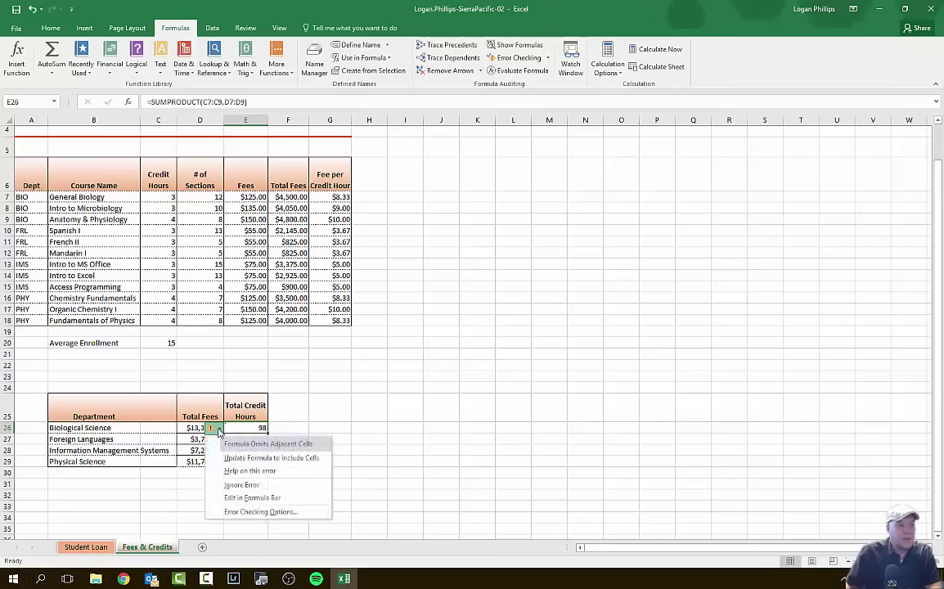
pyautogui.click(287, 485)
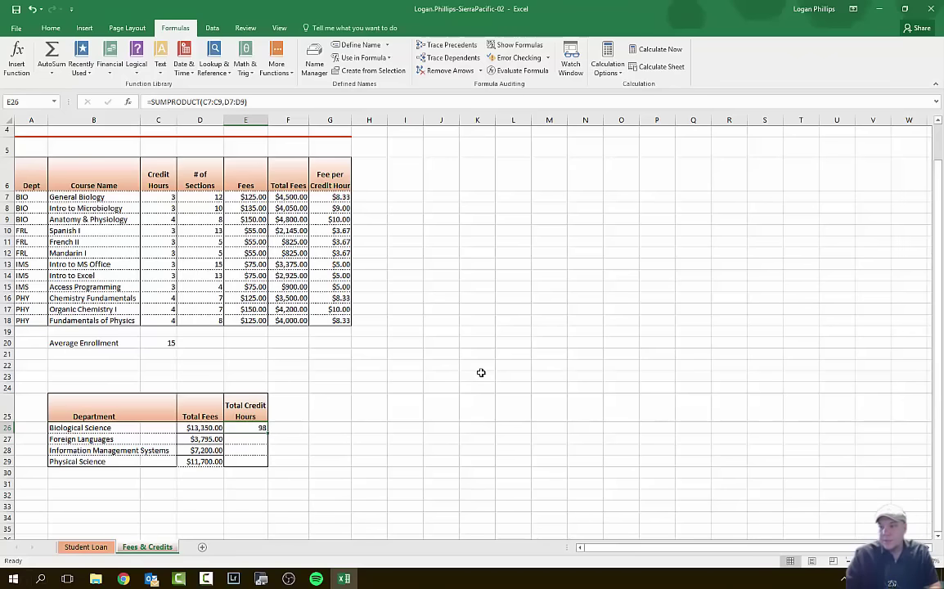
pyautogui.click(123, 578)
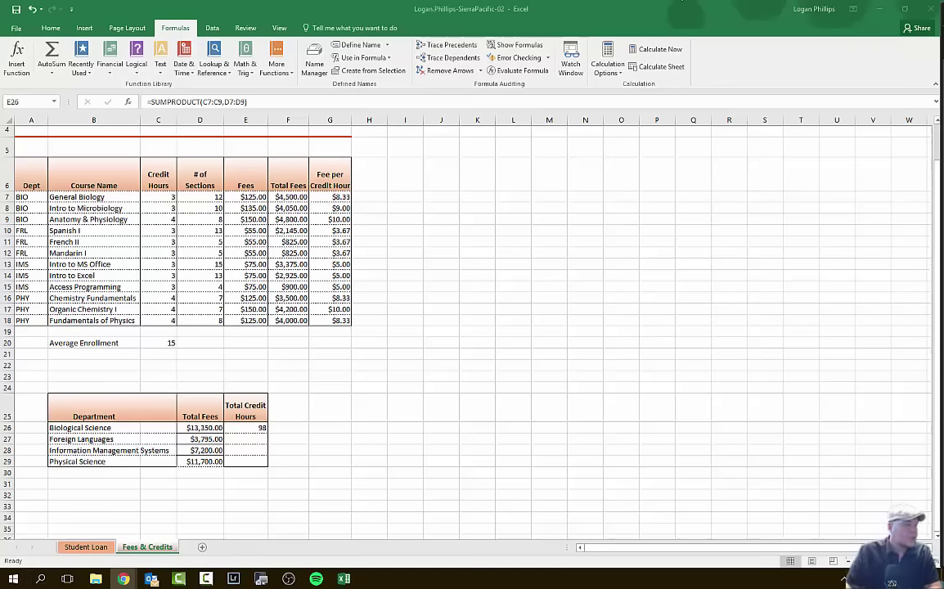
pyautogui.click(248, 434)
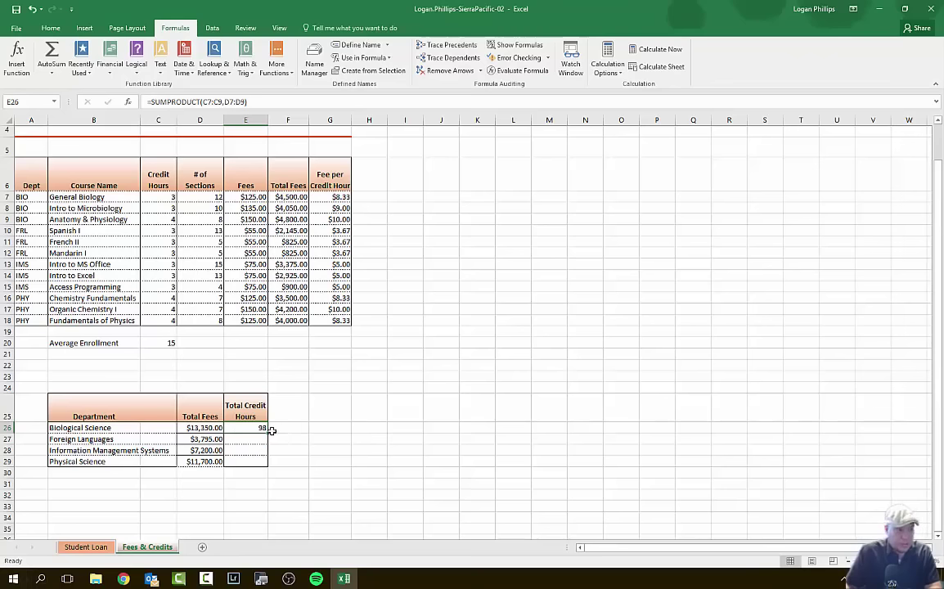
# Fill the SUMPRODUCT formula from E26 down through E29, and change the arrays in E27 to C10:C12 and D10:D12
pyautogui.moveTo(272, 431); pyautogui.dragTo(266, 462)
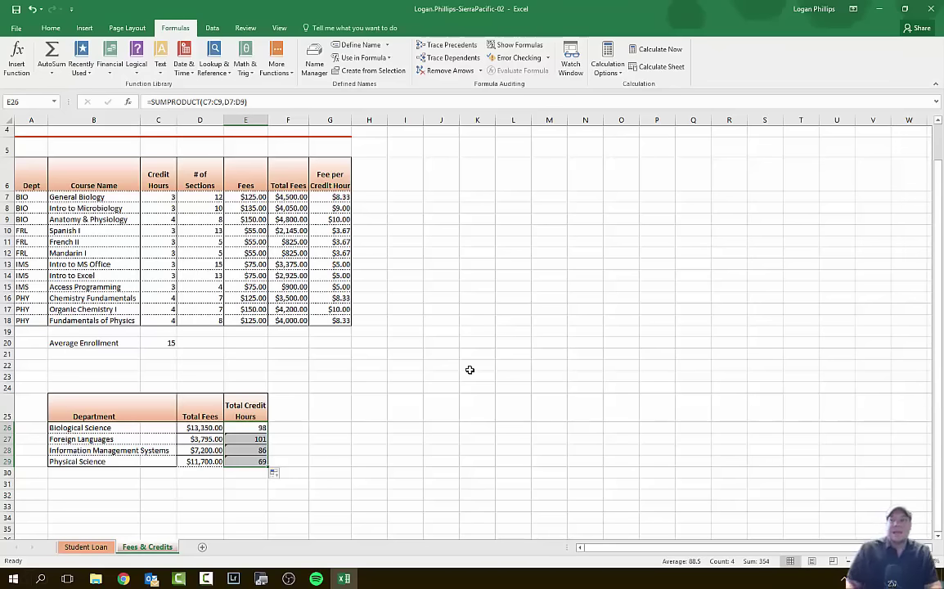
pyautogui.click(256, 439)
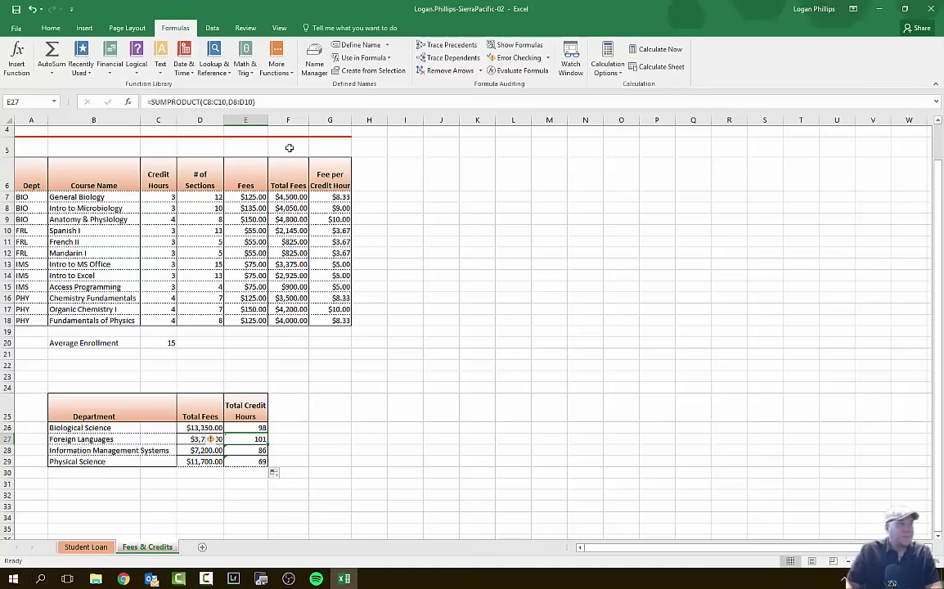
pyautogui.click(128, 102)
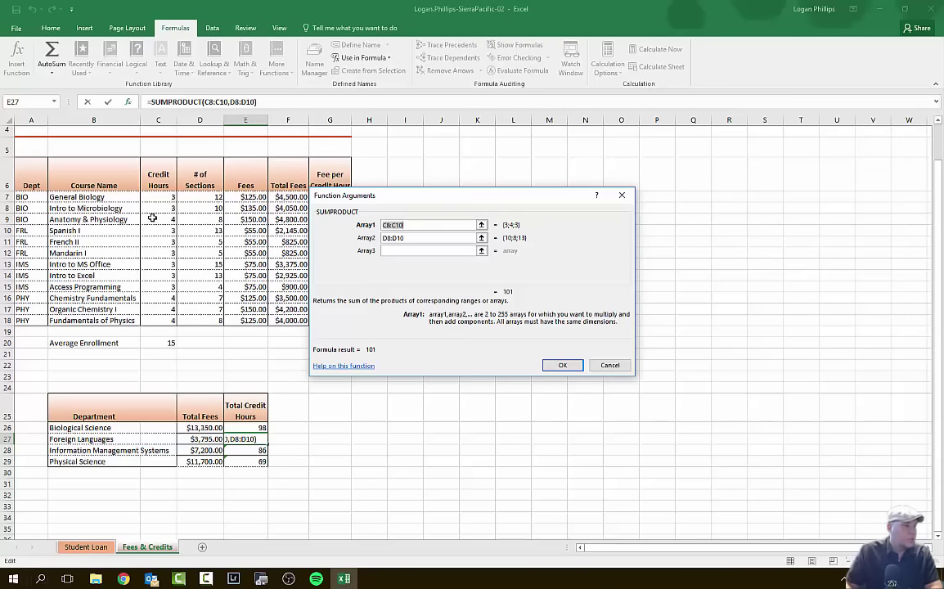
pyautogui.moveTo(156, 231); pyautogui.dragTo(155, 253)
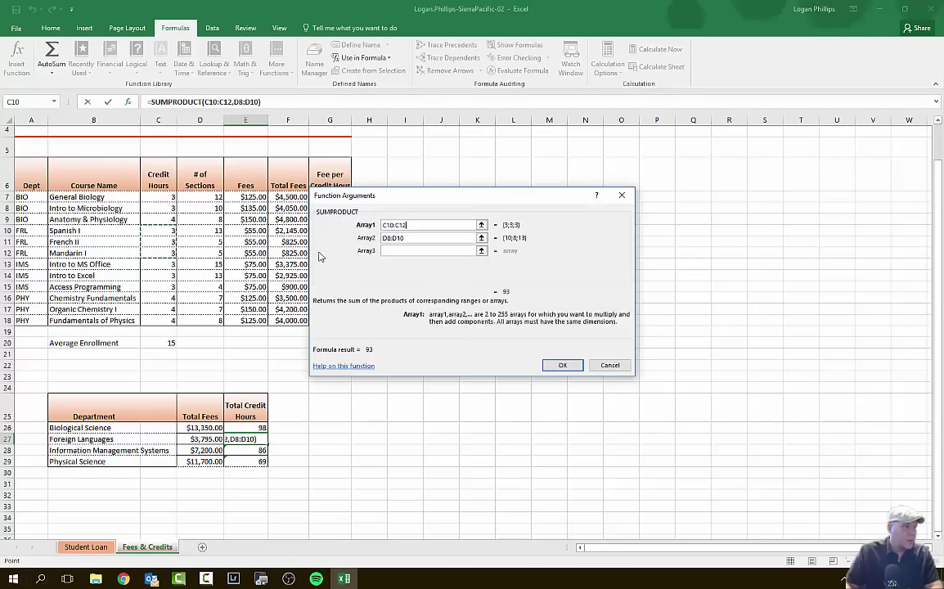
pyautogui.click(417, 238)
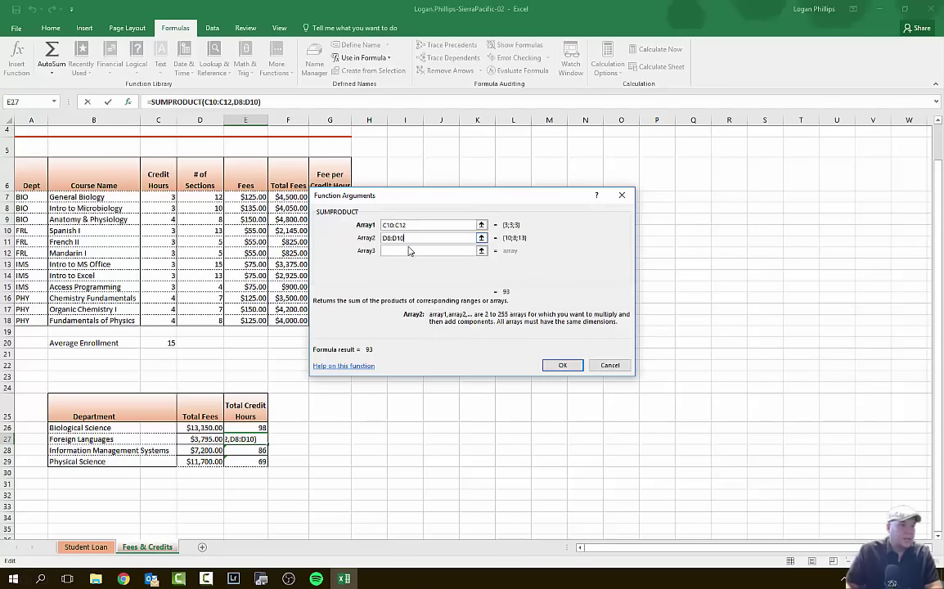
pyautogui.doubleClick(388, 238)
pyautogui.press('BackSpace')
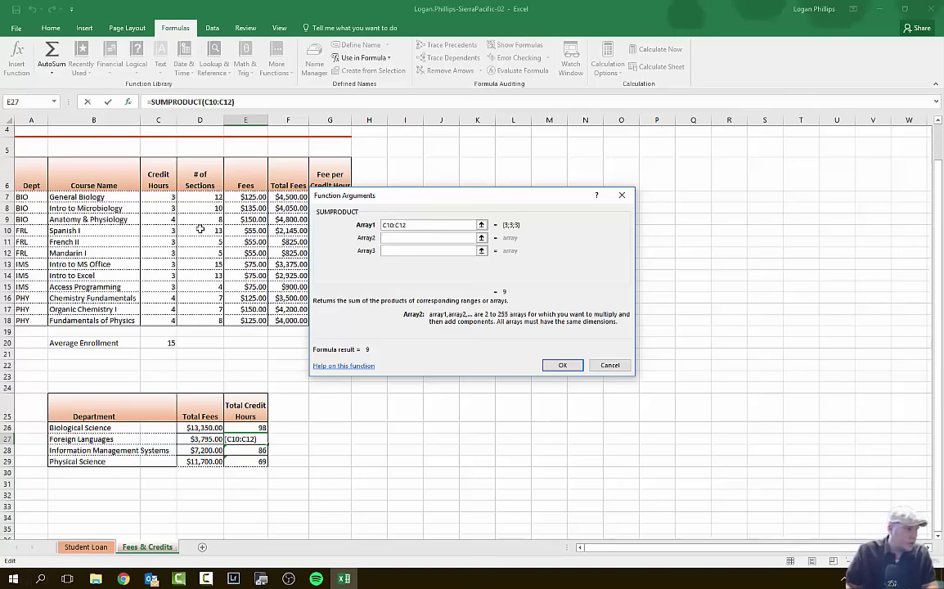
pyautogui.moveTo(199, 230); pyautogui.dragTo(226, 249)
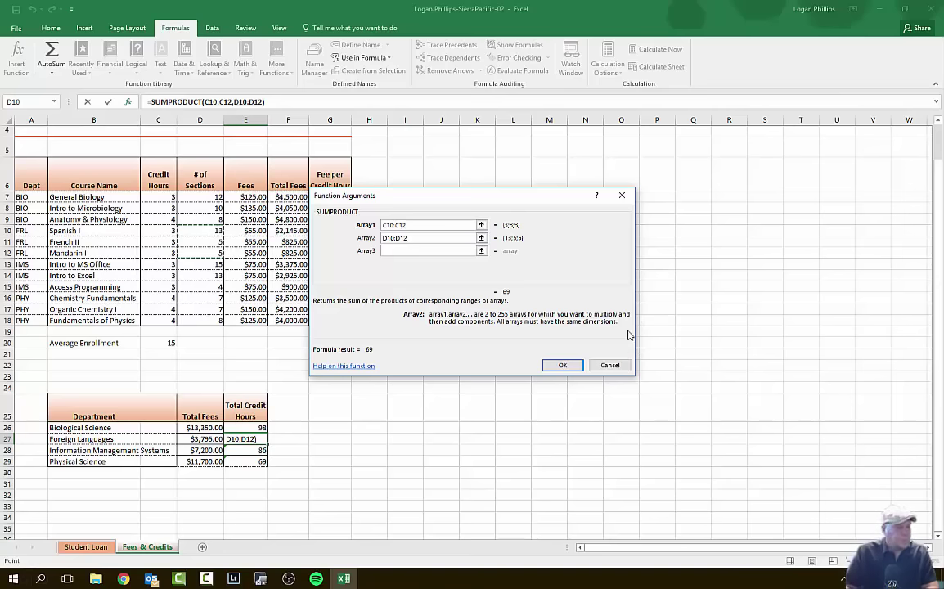
pyautogui.click(563, 365)
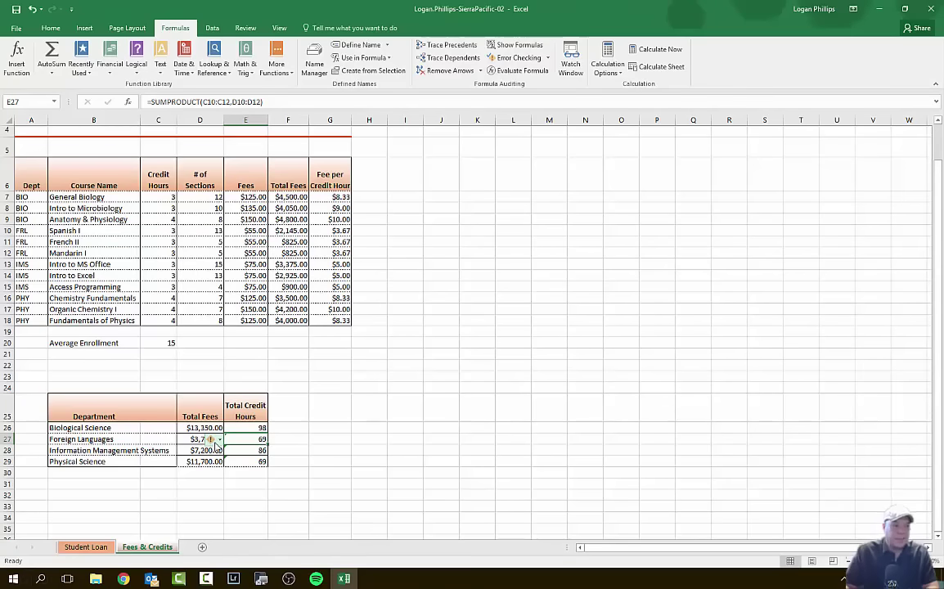
# Ignore the inconsistent formula and omitted adjacent cells errors flagged on E27
pyautogui.click(216, 440)
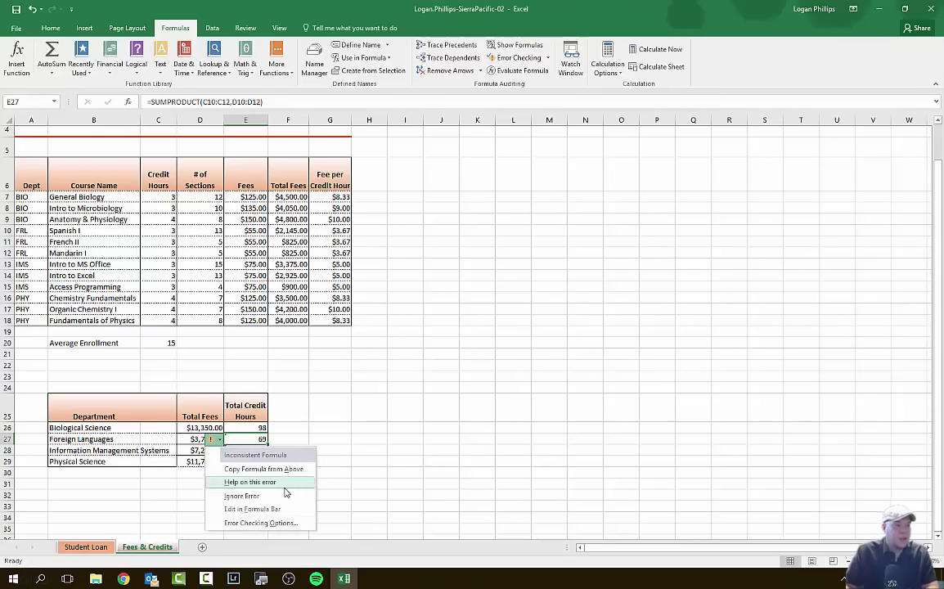
pyautogui.press('Escape')
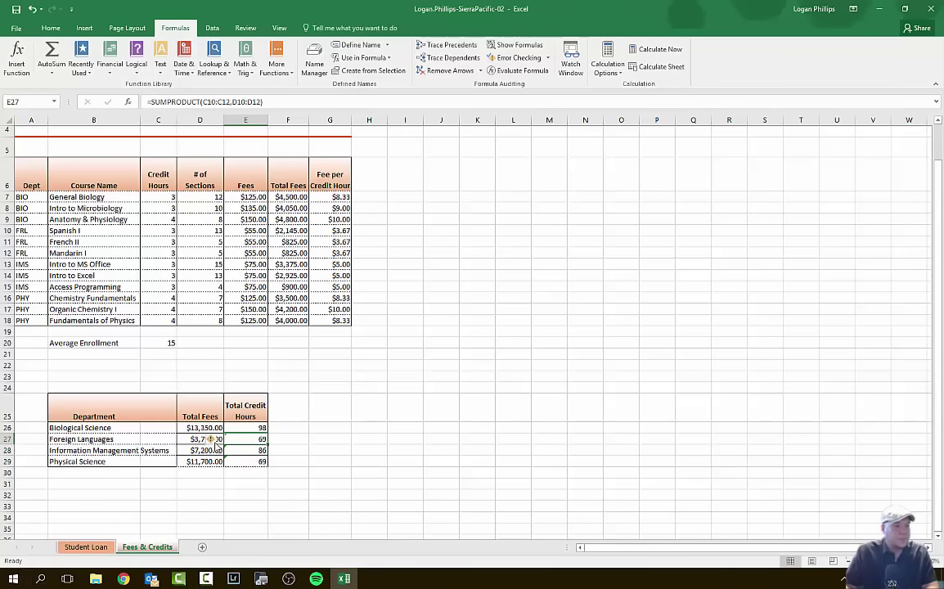
pyautogui.click(217, 440)
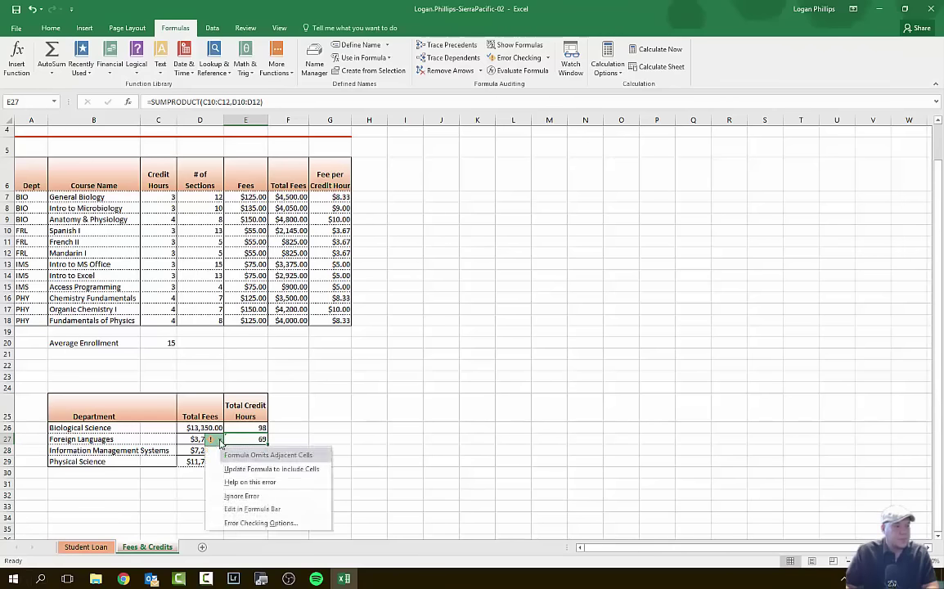
pyautogui.click(310, 497)
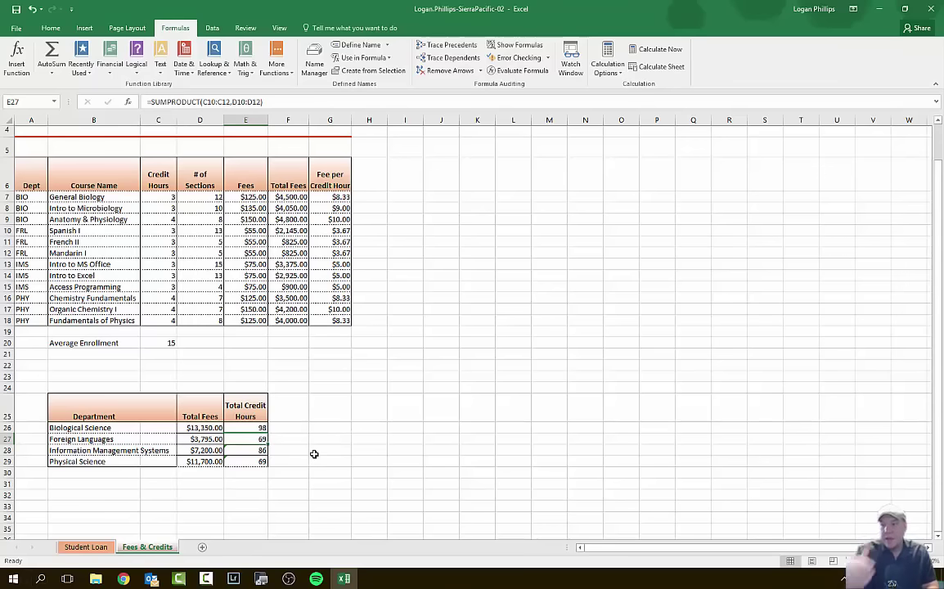
# Change the SUMPRODUCT arrays in E28 to C13:C15 and D13:D15, and ignore the omitted adjacent cells error on that cell
pyautogui.scroll(-1, 331, 409)
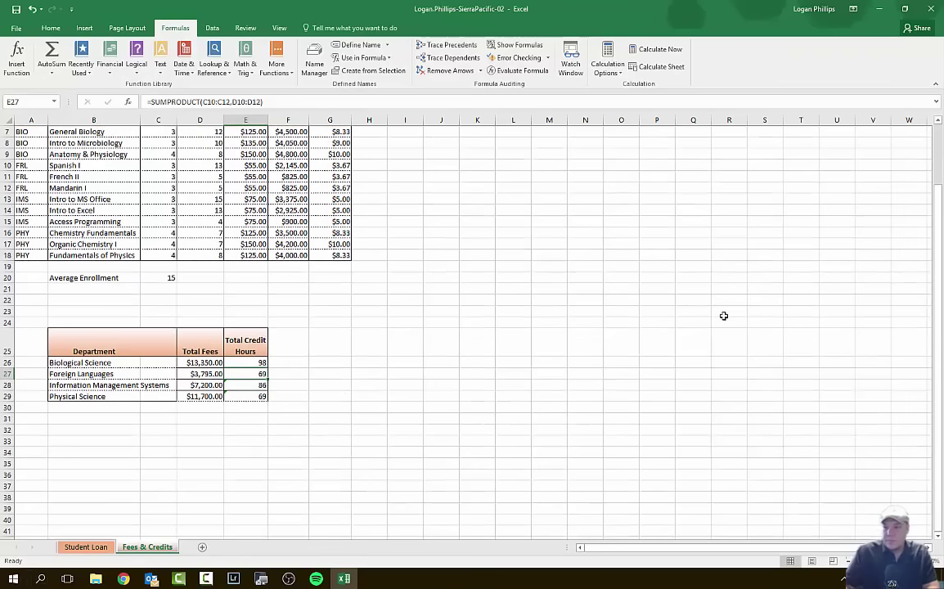
pyautogui.click(254, 385)
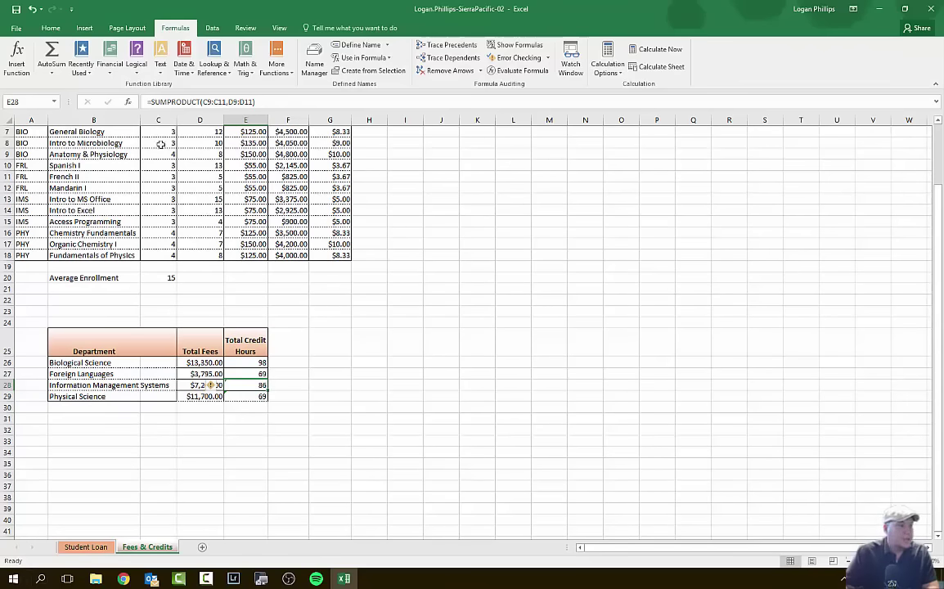
pyautogui.click(128, 102)
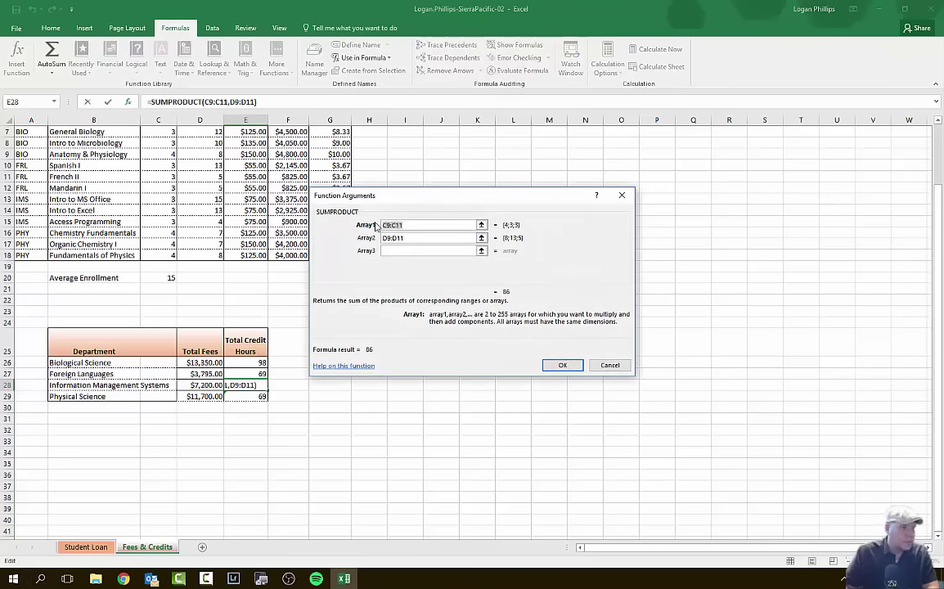
pyautogui.click(170, 199)
pyautogui.moveTo(170, 199); pyautogui.dragTo(166, 221)
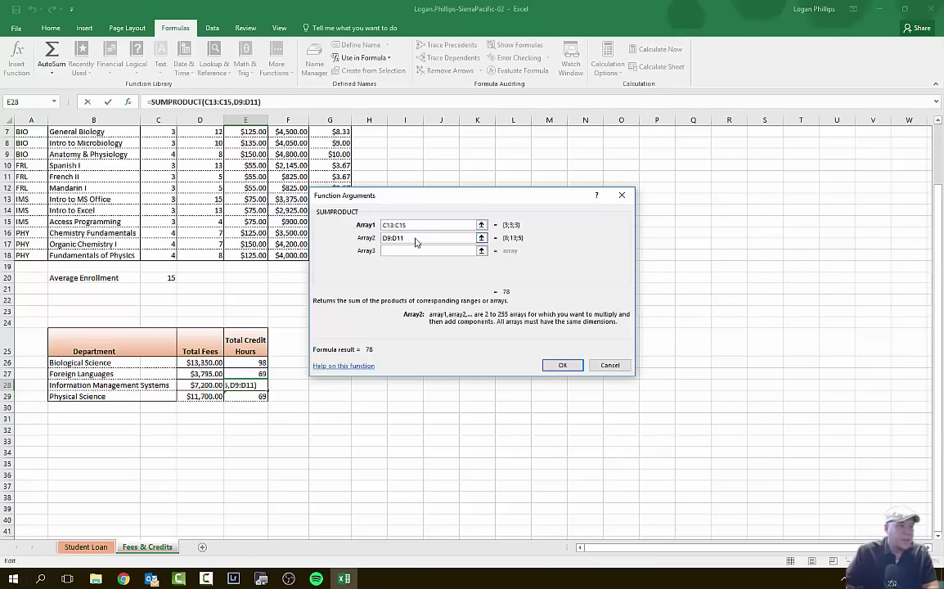
pyautogui.moveTo(404, 239); pyautogui.dragTo(381, 238)
pyautogui.press('BackSpace')
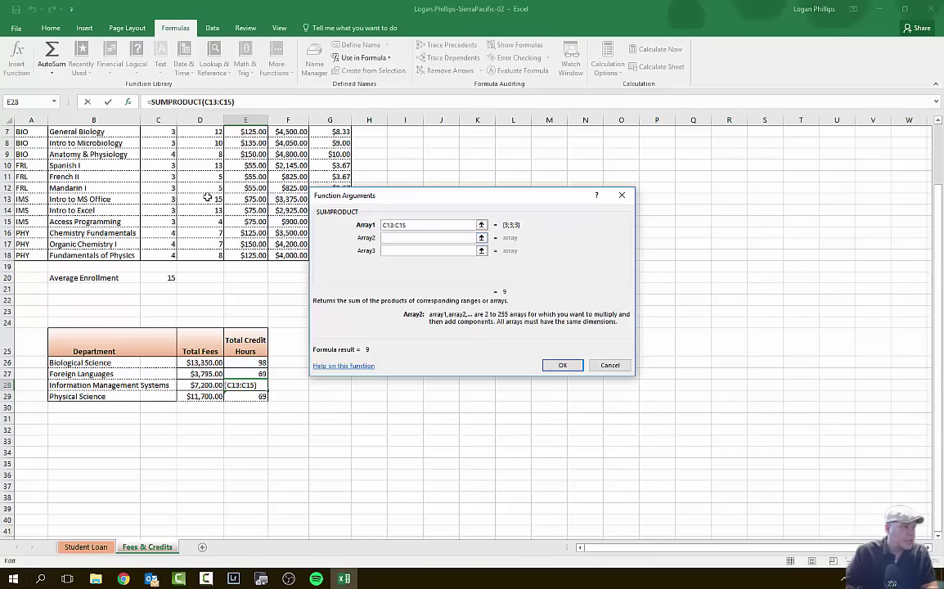
pyautogui.moveTo(206, 199); pyautogui.dragTo(207, 222)
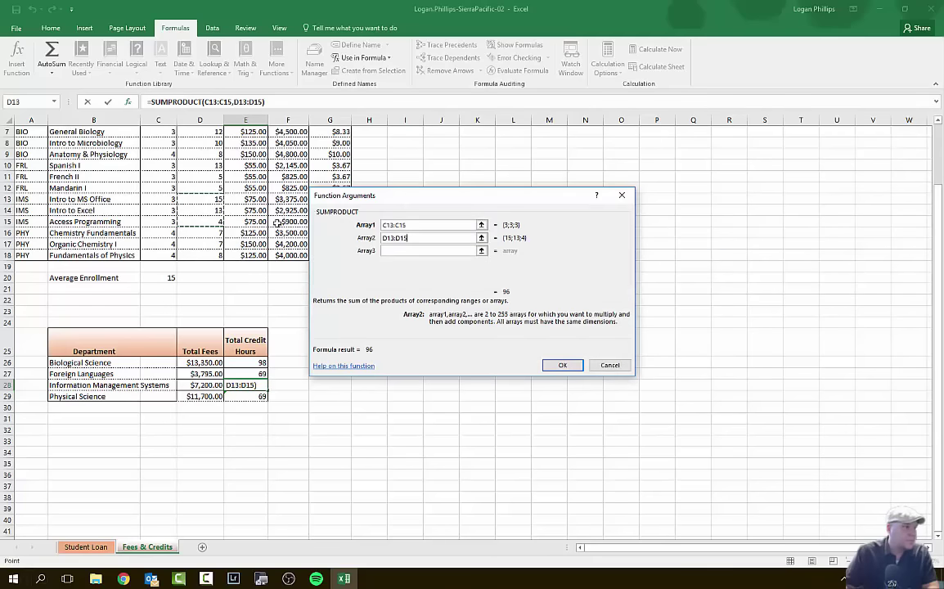
pyautogui.click(564, 363)
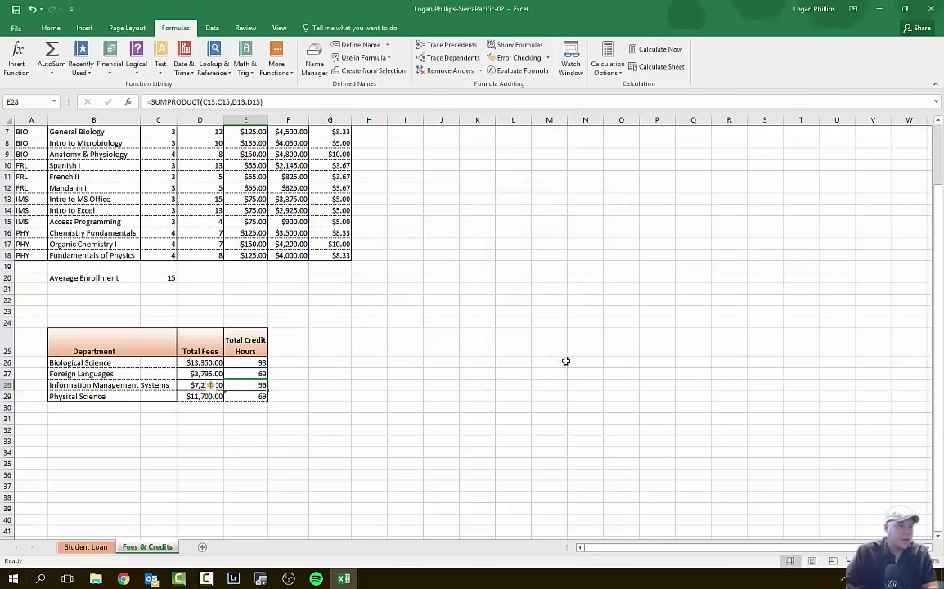
pyautogui.click(212, 384)
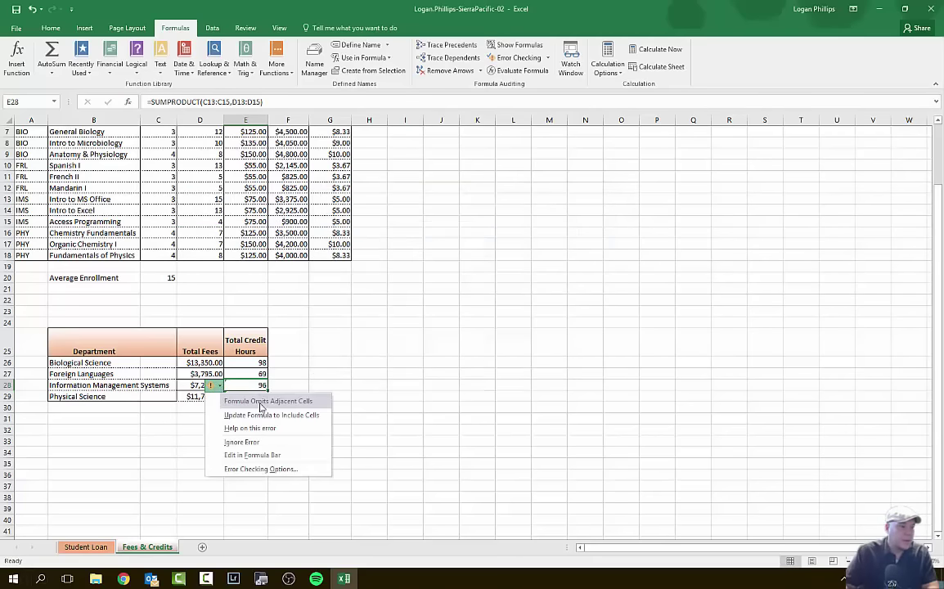
pyautogui.click(274, 442)
# Change the SUMPRODUCT arrays in E29 to C16:C18 and D16:D18, and ignore the omitted adjacent cells error on that cell
pyautogui.click(262, 398)
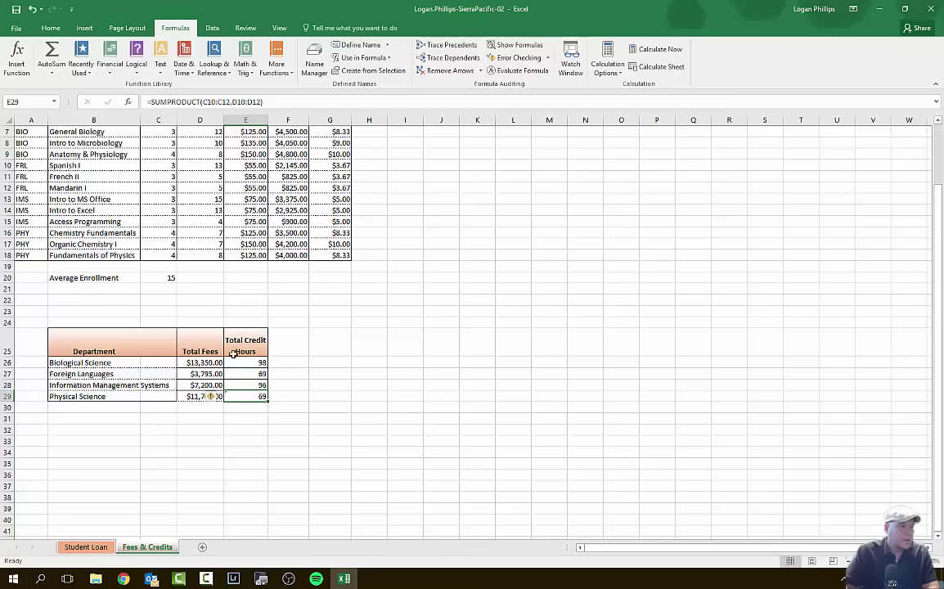
pyautogui.click(127, 102)
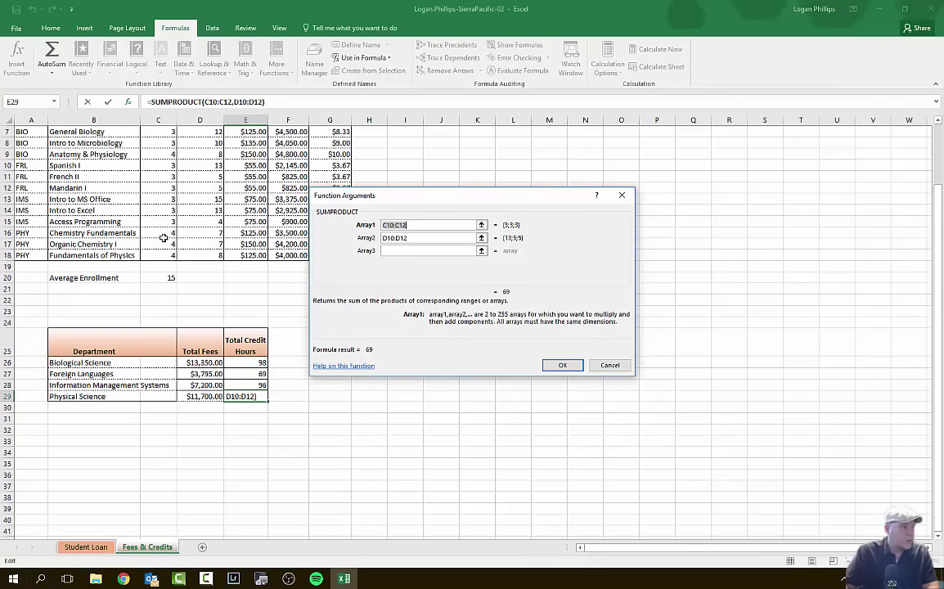
pyautogui.moveTo(167, 233); pyautogui.dragTo(204, 255)
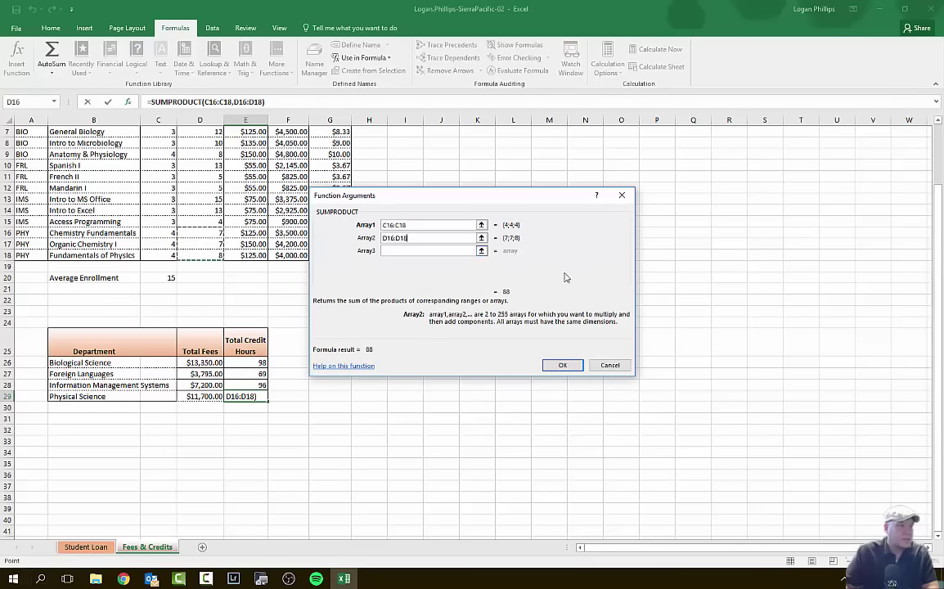
pyautogui.click(563, 365)
pyautogui.click(222, 397)
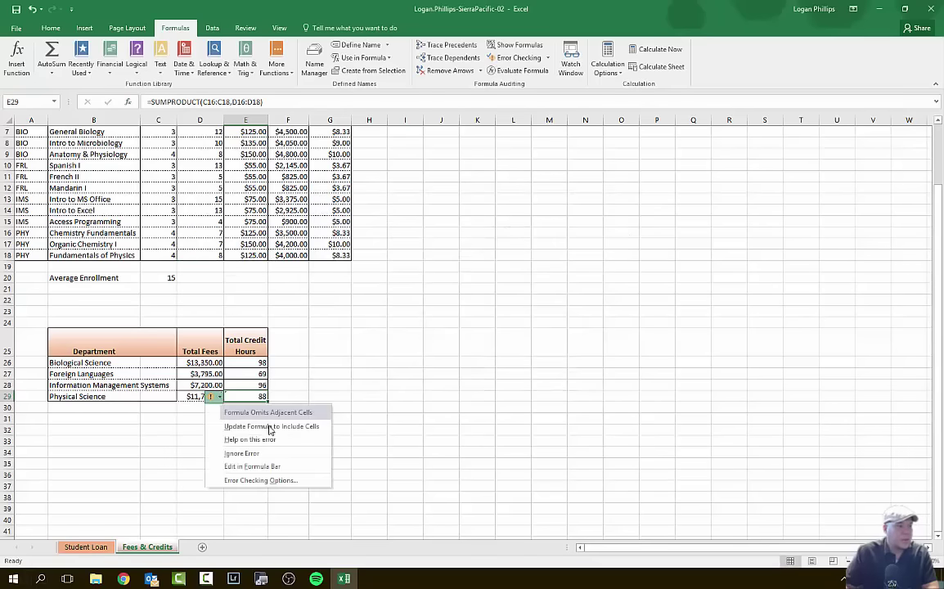
pyautogui.click(272, 453)
pyautogui.click(440, 419)
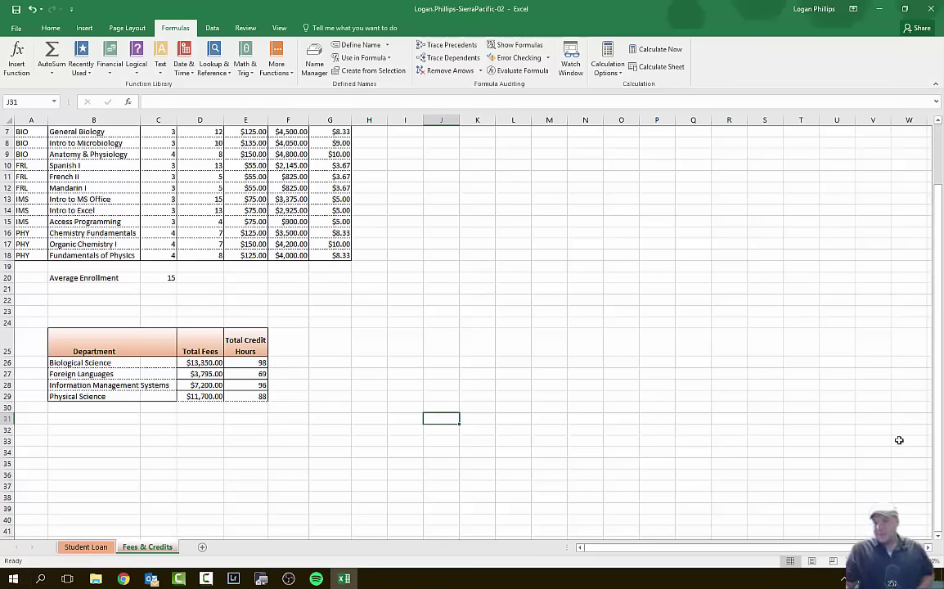
# Enter the TODAY function in cell G30 of the Fees & Credits sheet
pyautogui.hotkey('alt', 'Tab')
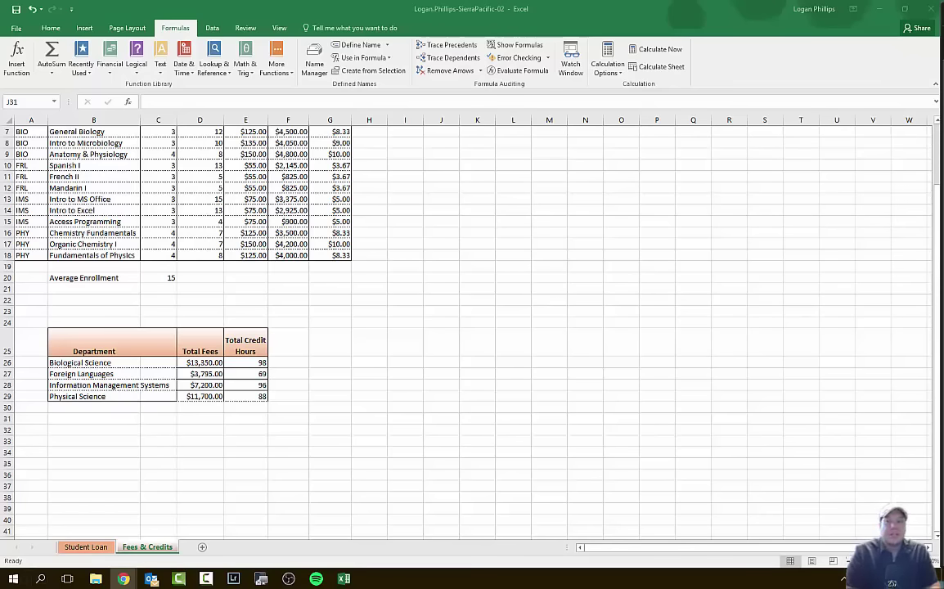
pyautogui.click(36, 101)
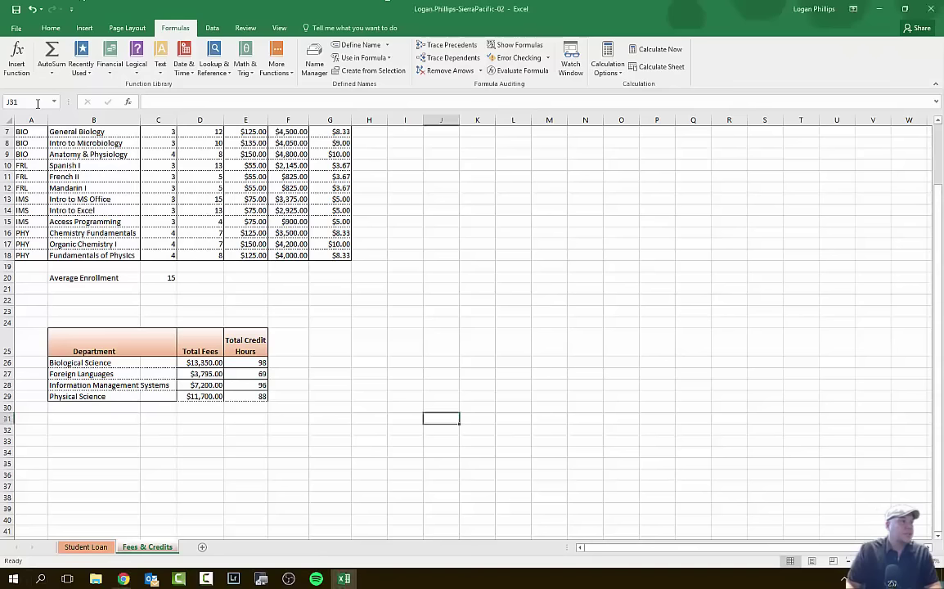
pyautogui.write('G30')
pyautogui.press('Return')
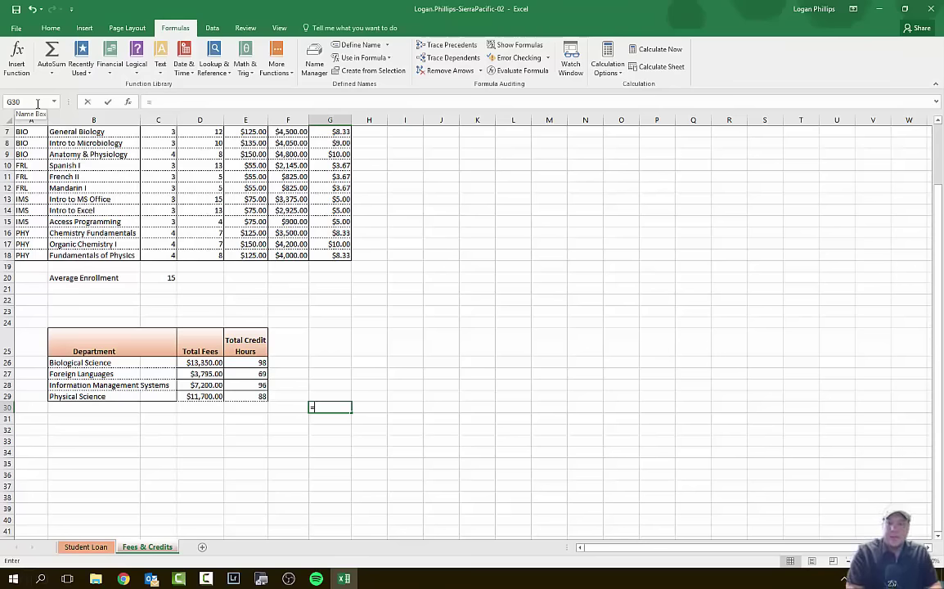
pyautogui.write('=to')
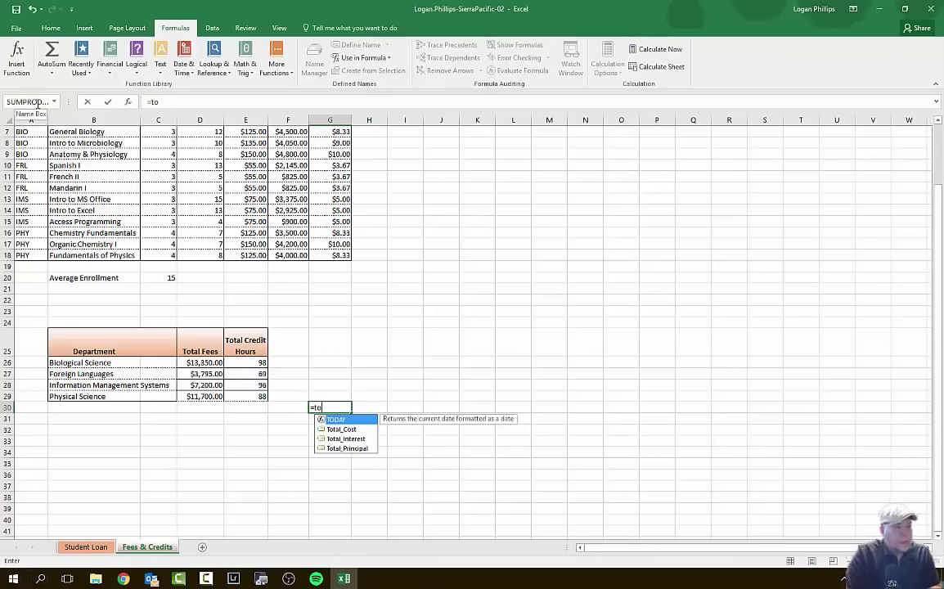
pyautogui.press('Tab')
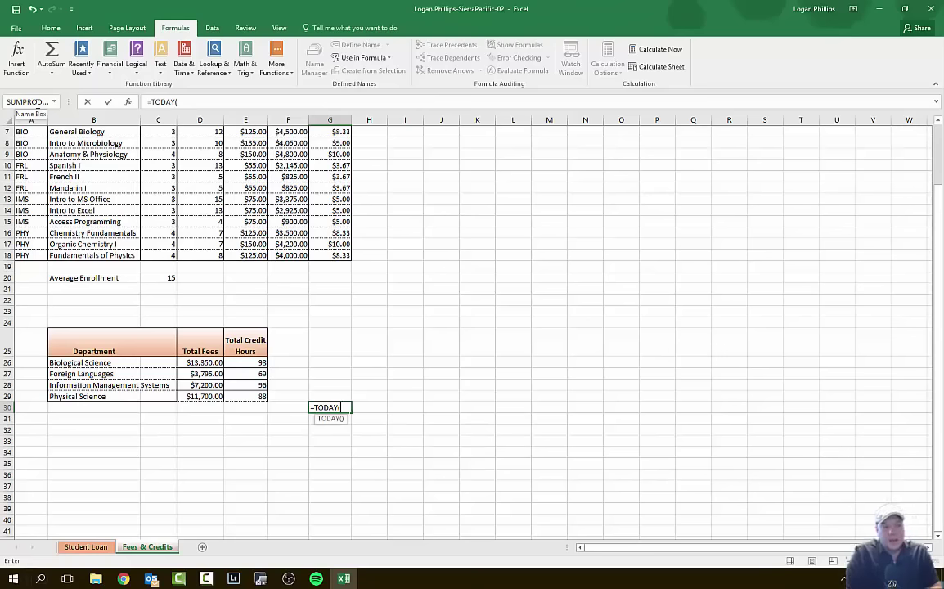
pyautogui.press('BackSpace')
pyautogui.press('BackSpace')
pyautogui.press('BackSpace')
pyautogui.press('BackSpace')
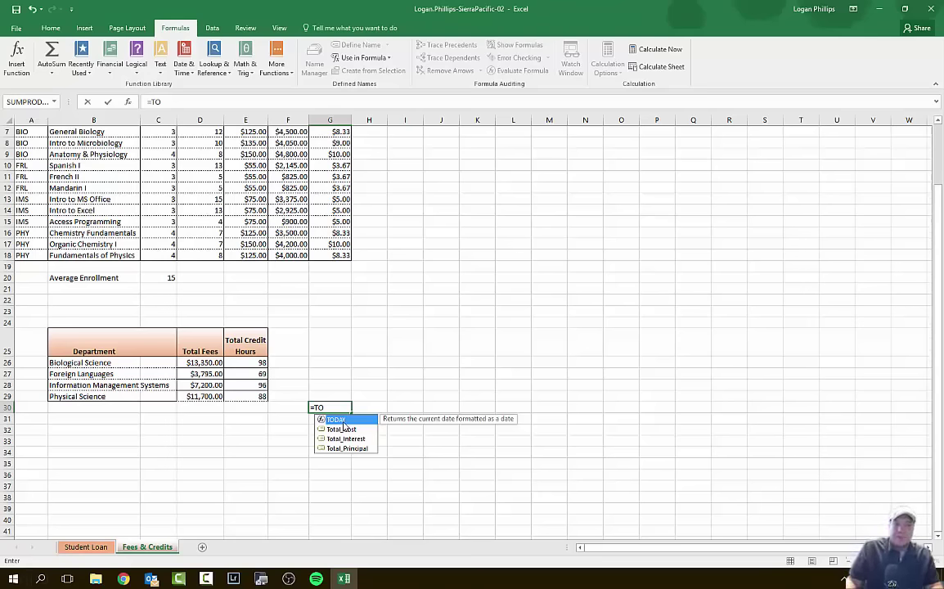
pyautogui.press('Tab')
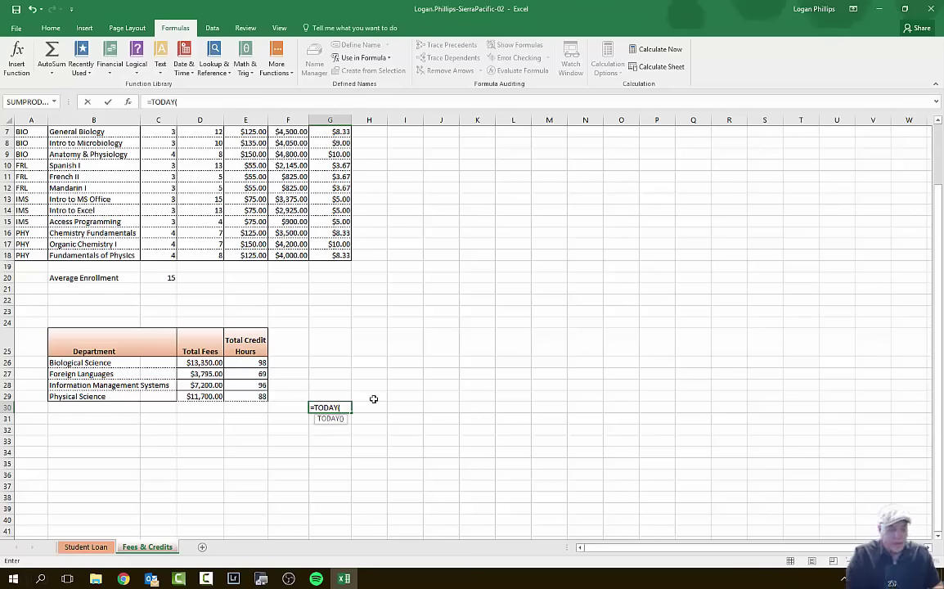
pyautogui.press('Return')
pyautogui.press('Up')
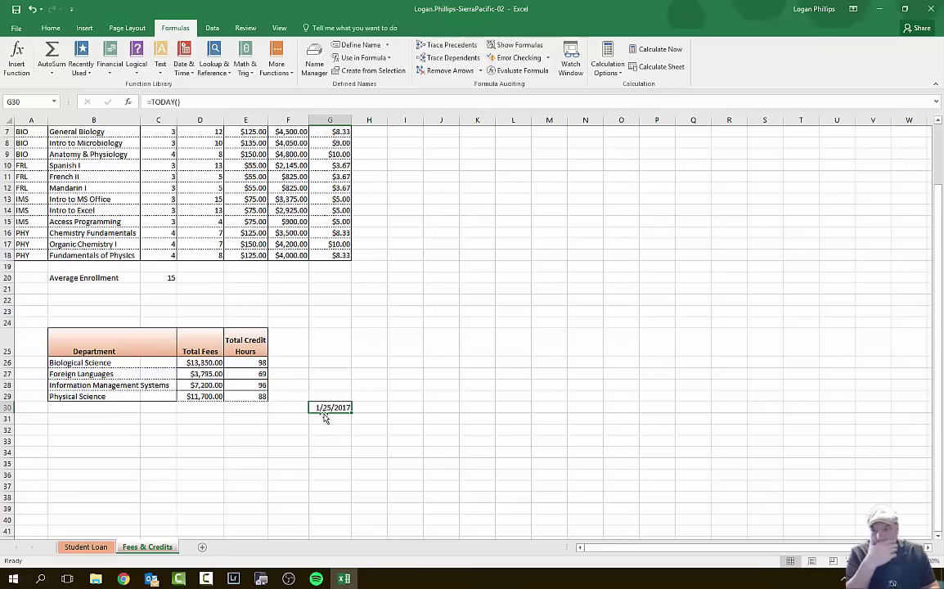
# Return to cell A1 on Fees & Credits and insert a new worksheet after it
pyautogui.hotkey('ctrl', 'Home')
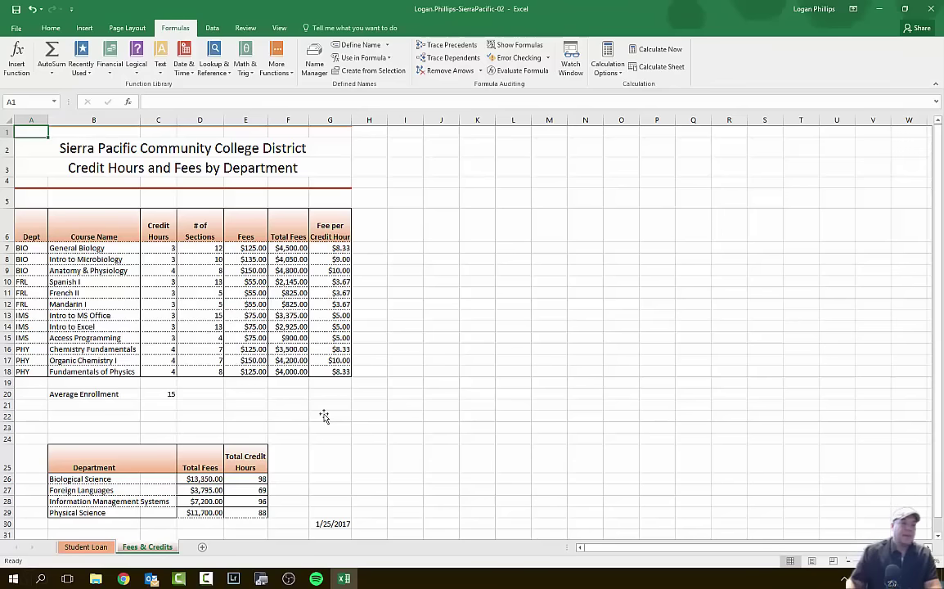
pyautogui.click(203, 547)
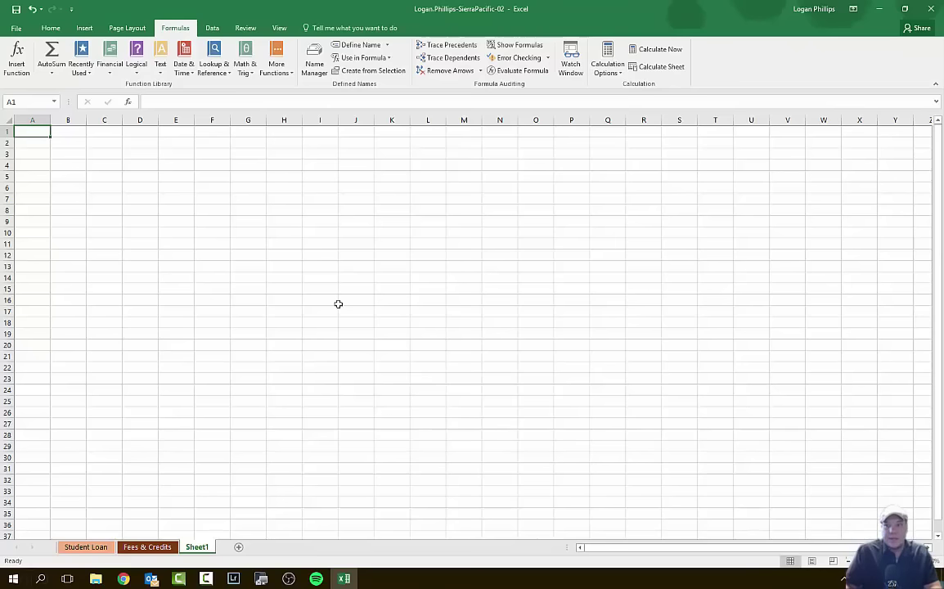
# Paste the list of all defined range names with their references starting at cell A1 of the new sheet
pyautogui.press('F3')
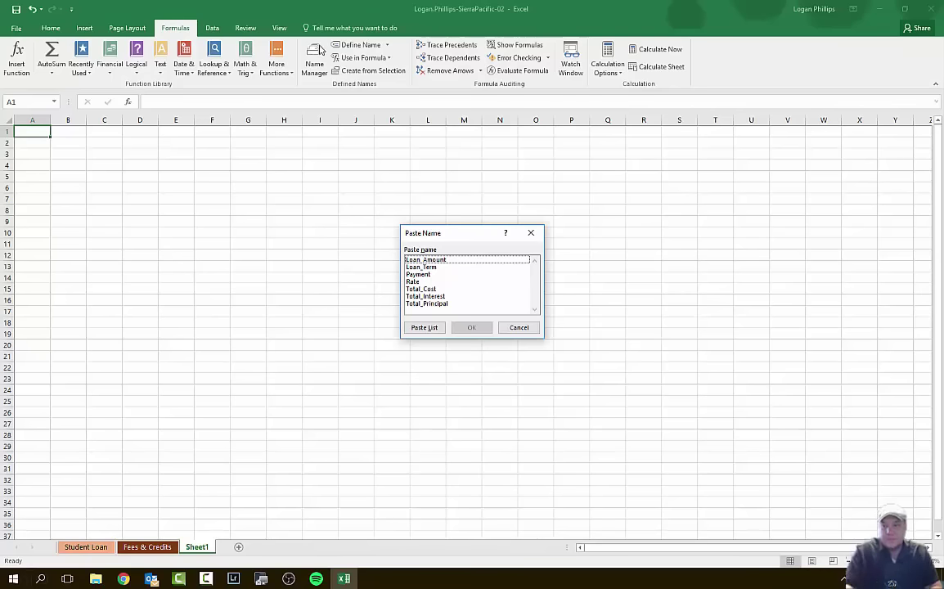
pyautogui.press('F10')
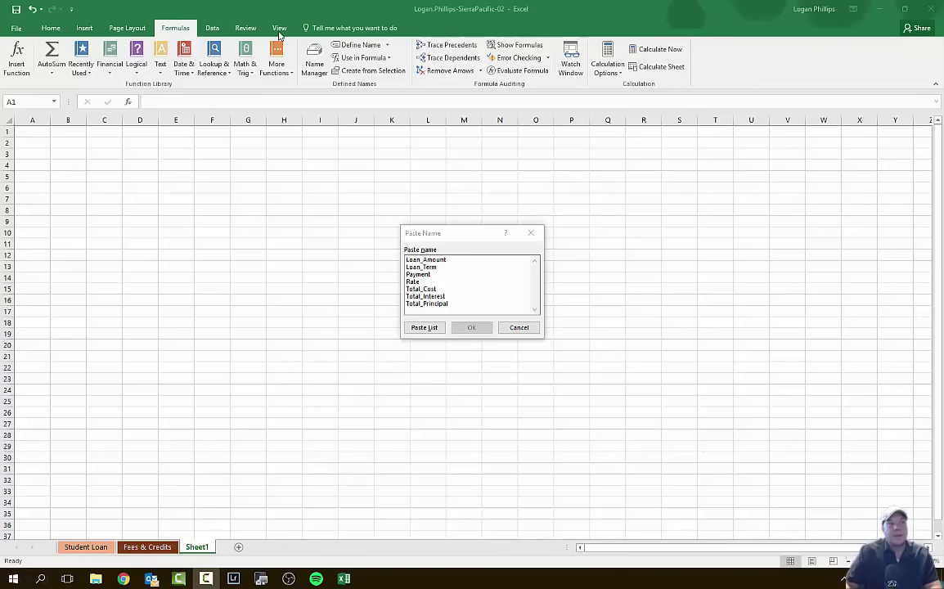
pyautogui.click(424, 328)
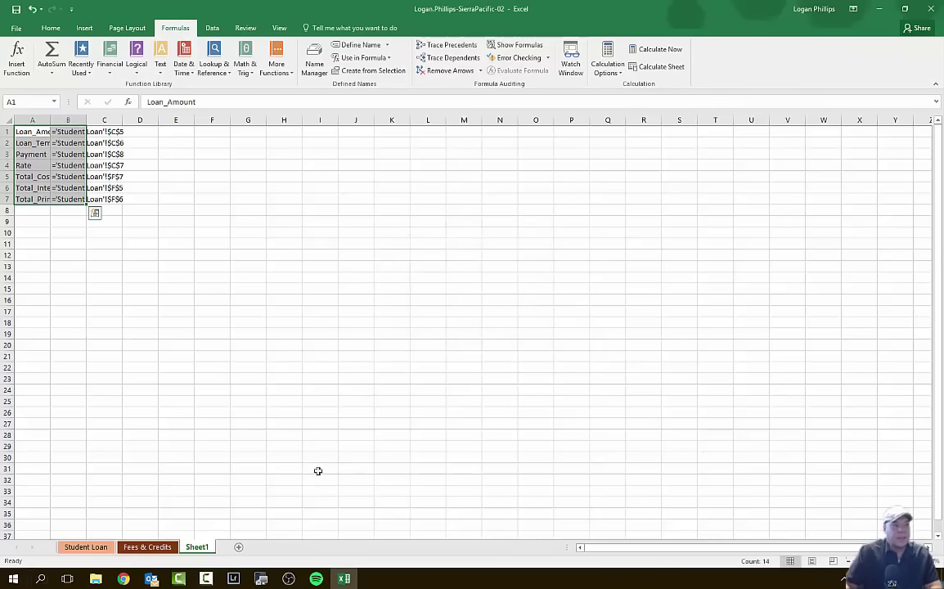
pyautogui.click(139, 254)
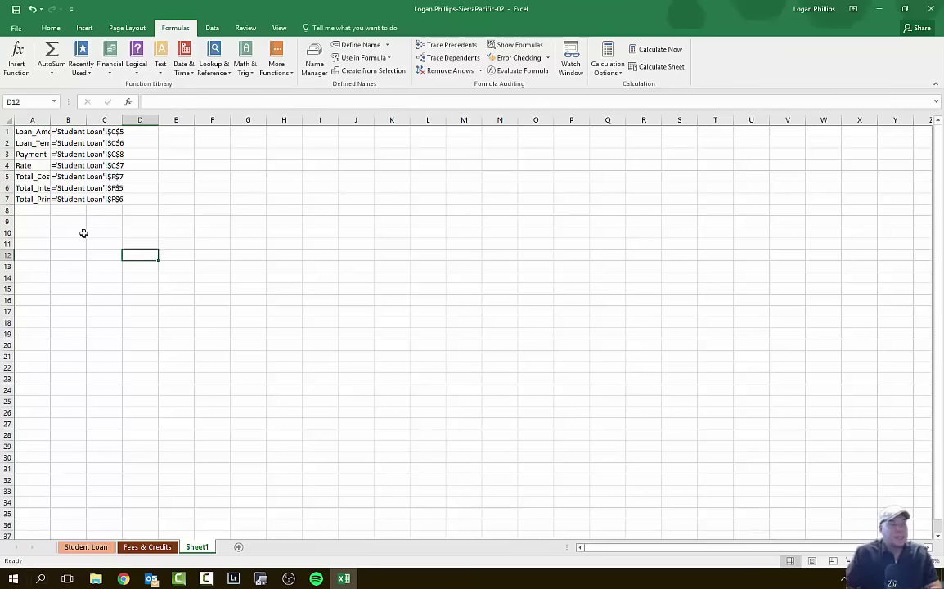
# AutoFit the widths of columns A and B, and check the first pasted range names against their cell references
pyautogui.moveTo(32, 120); pyautogui.dragTo(71, 120)
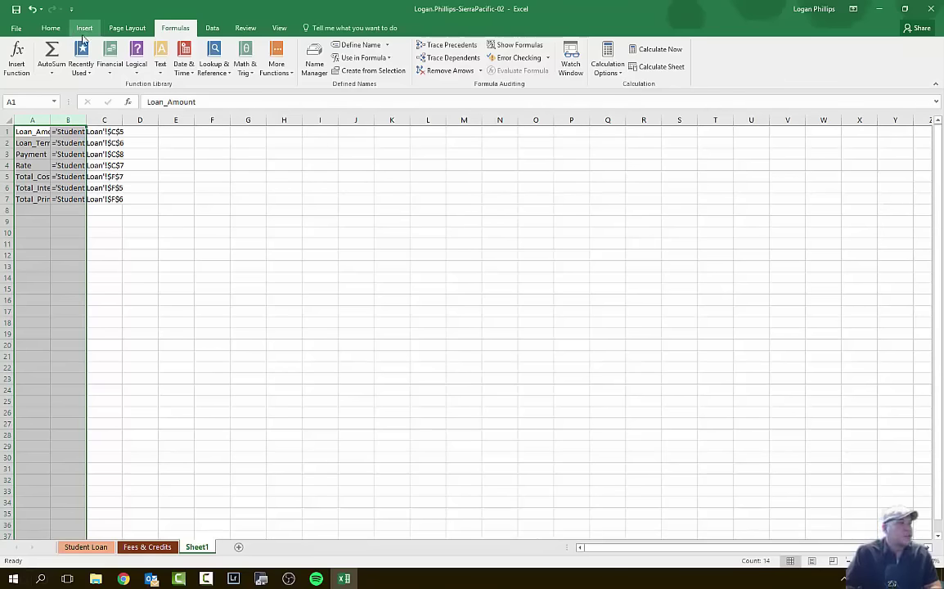
pyautogui.click(50, 28)
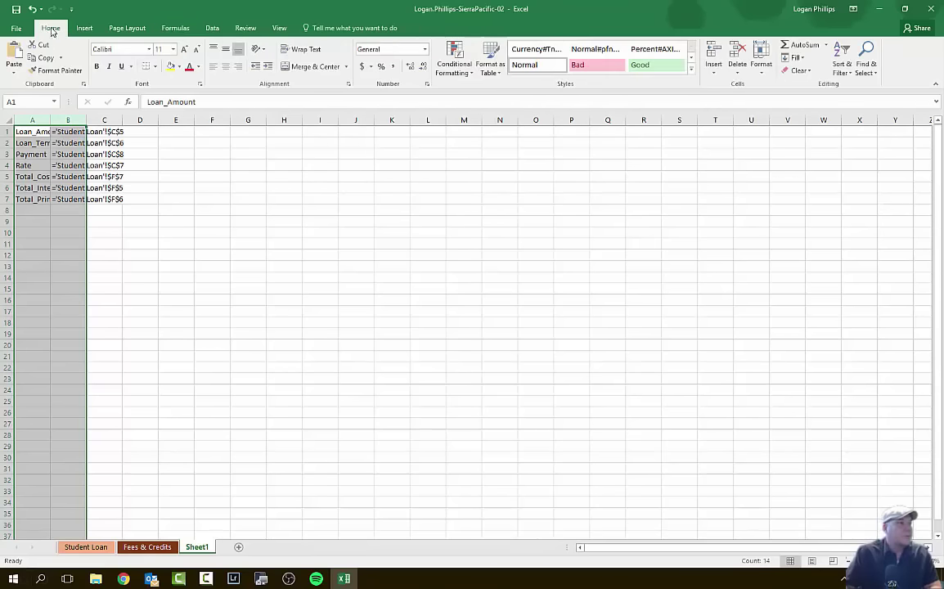
pyautogui.click(761, 66)
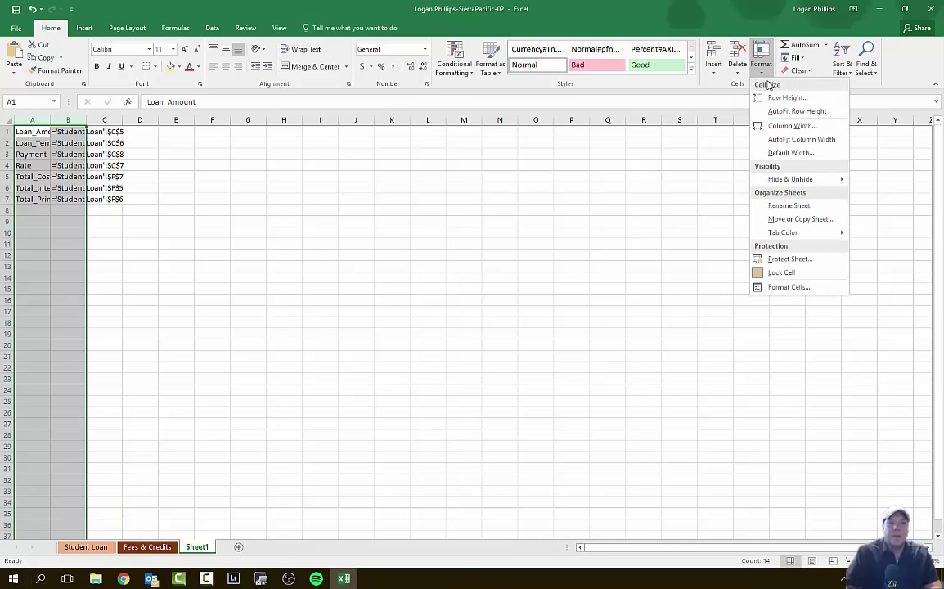
pyautogui.click(811, 140)
pyautogui.click(234, 276)
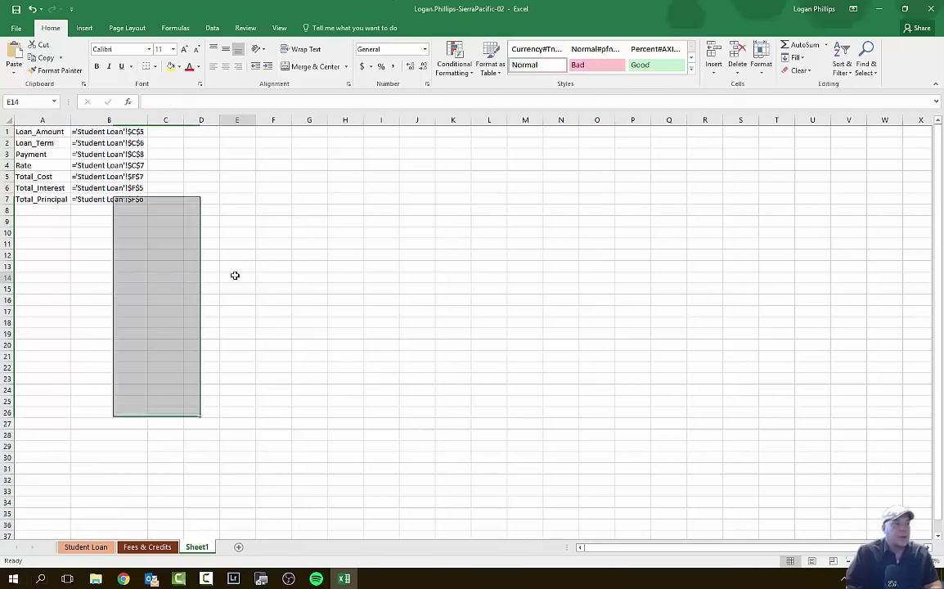
pyautogui.click(56, 131)
pyautogui.click(116, 132)
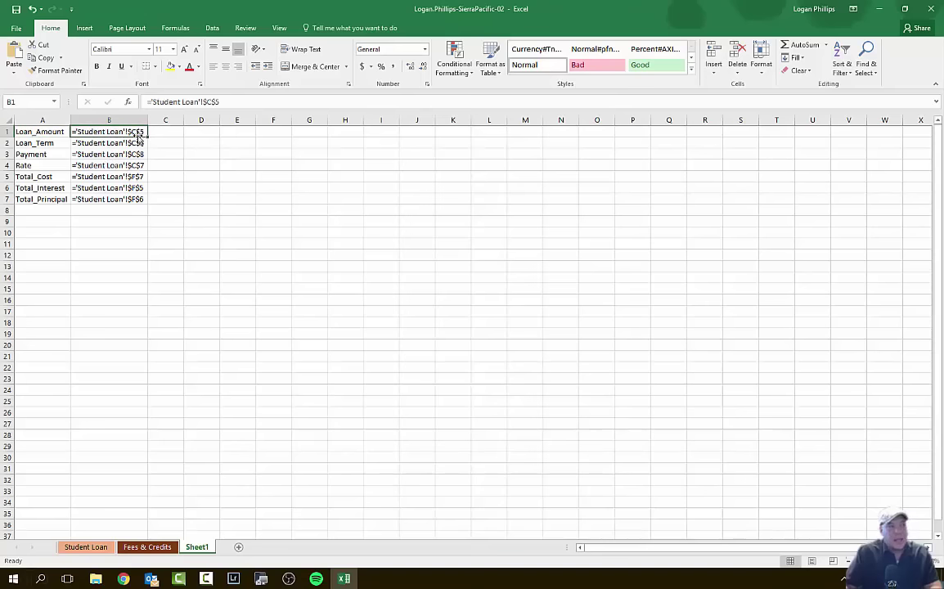
pyautogui.click(45, 141)
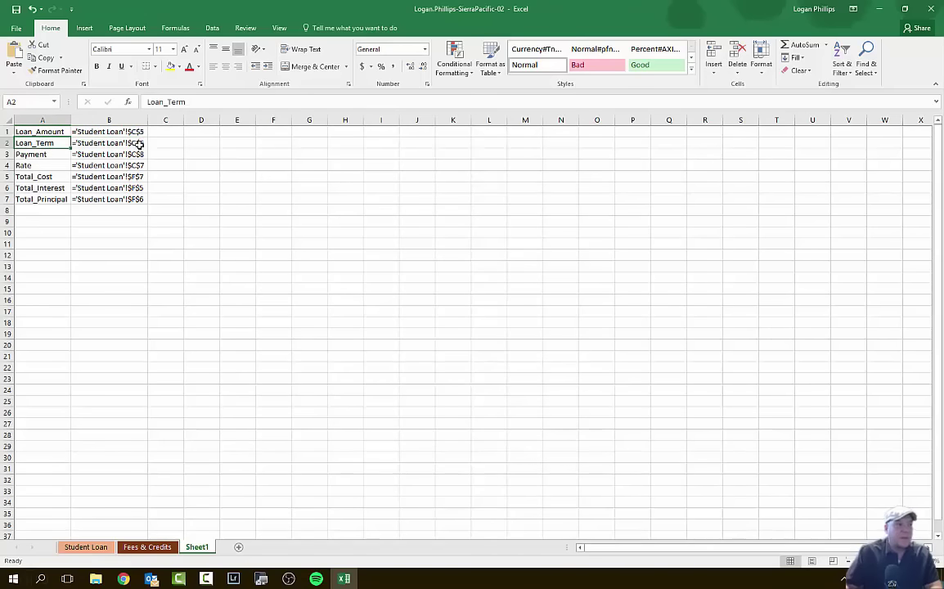
pyautogui.click(139, 143)
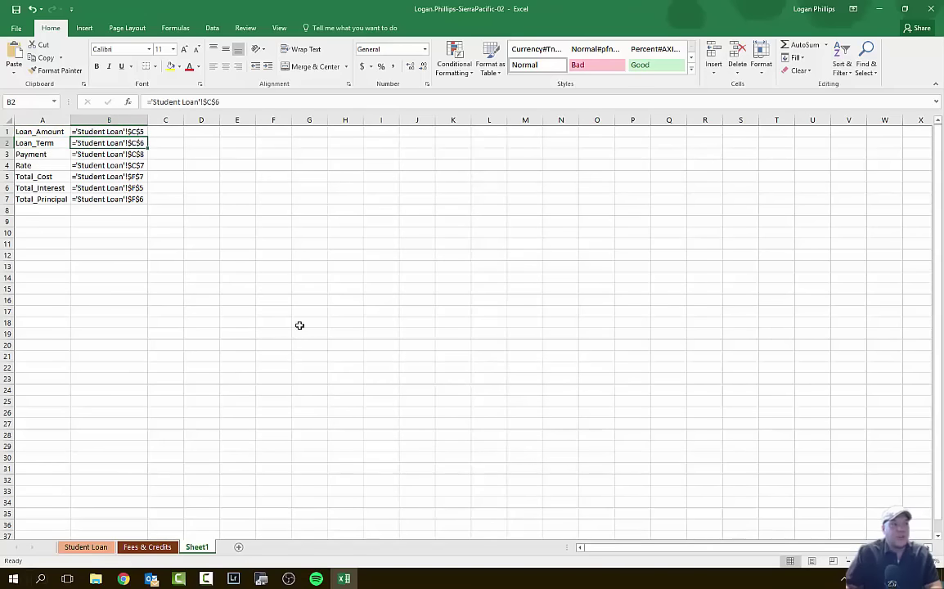
pyautogui.click(461, 325)
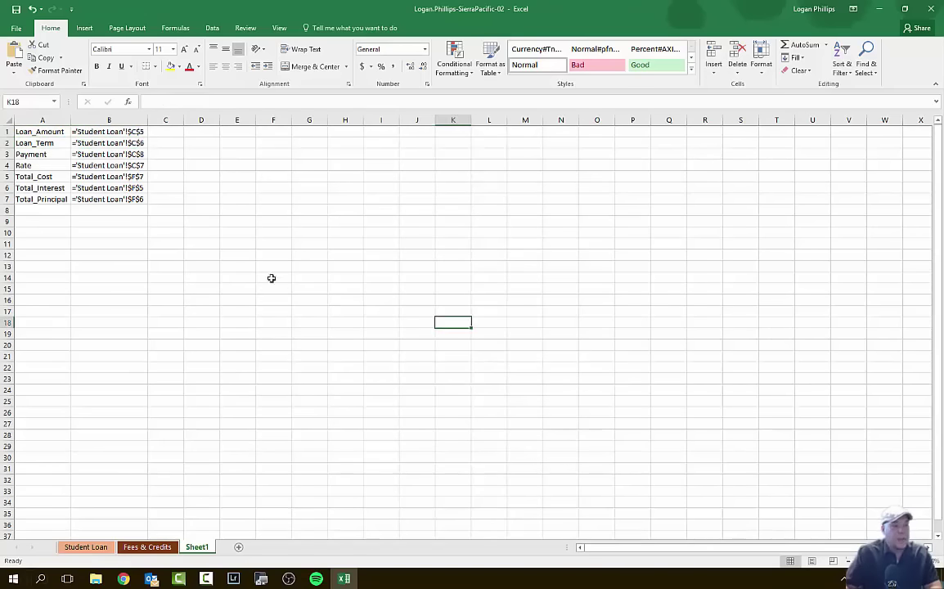
# Rename the Sheet1 worksheet as Range Names
pyautogui.doubleClick(197, 547)
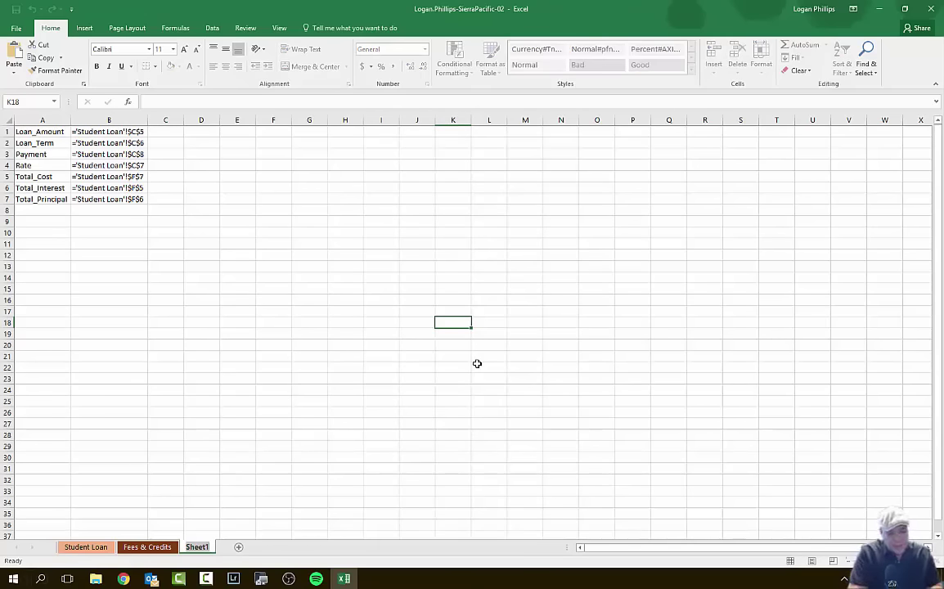
pyautogui.write('Range Names')
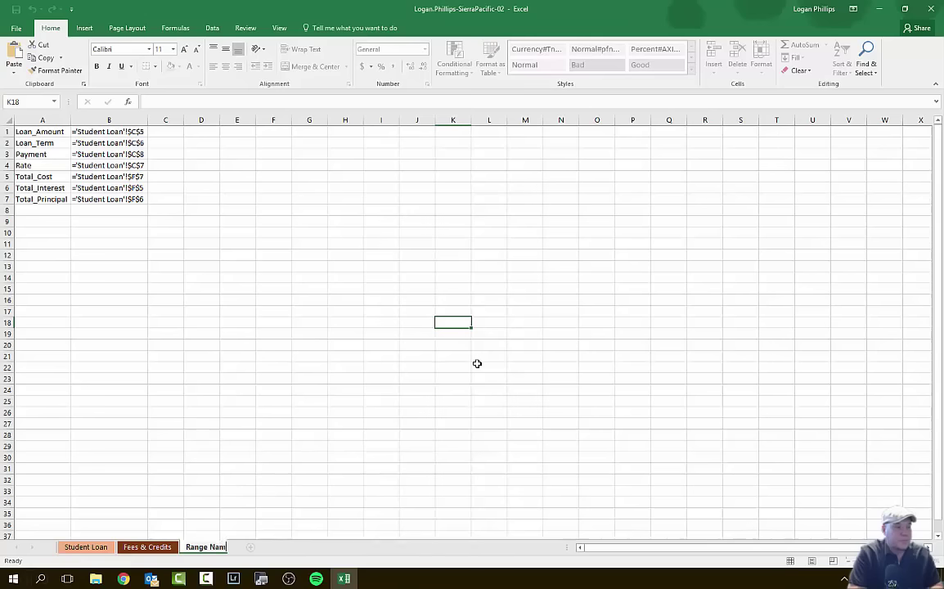
pyautogui.click(477, 364)
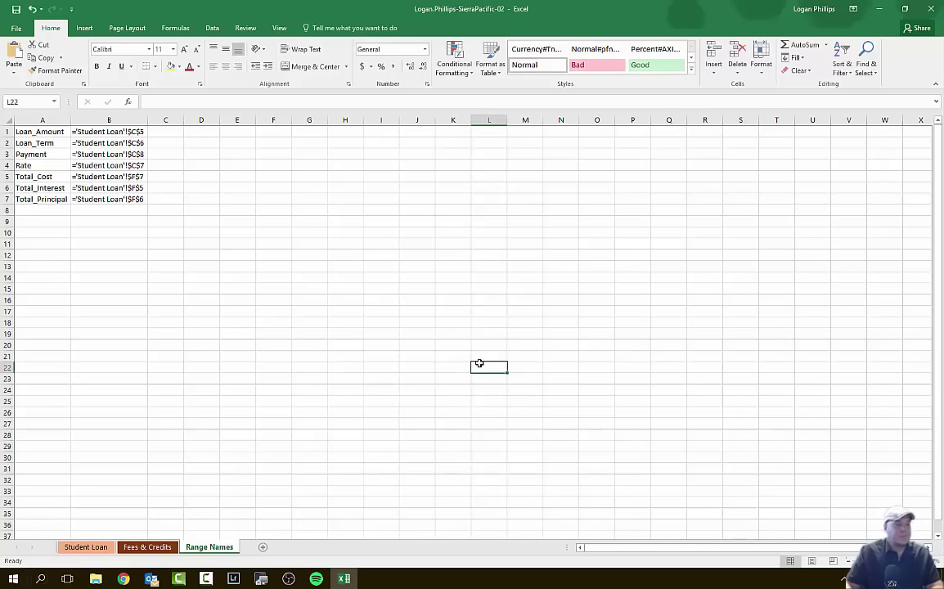
pyautogui.click(170, 278)
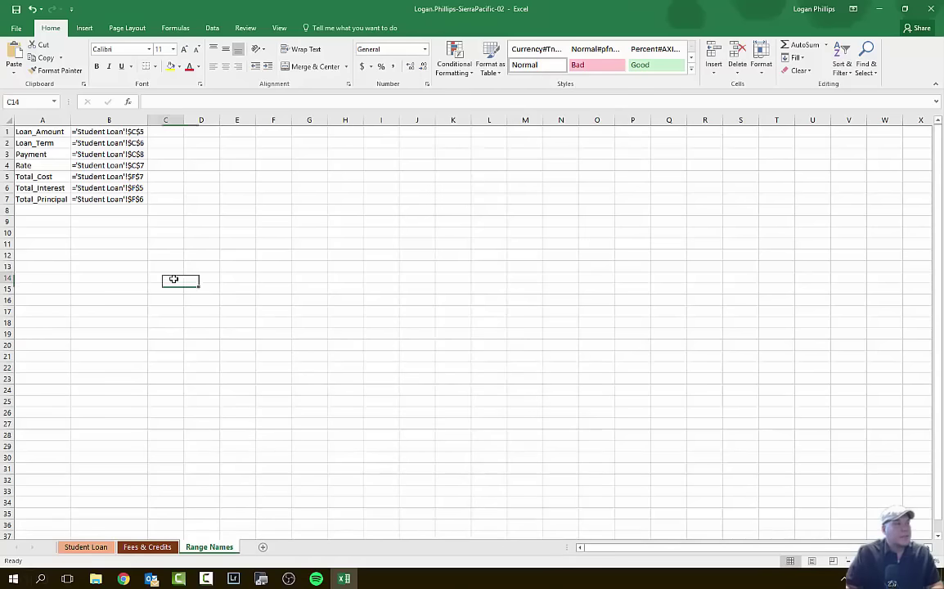
# Save the SierraPacific-02 workbook to the Desktop under its current name, replacing the existing file
pyautogui.click(16, 28)
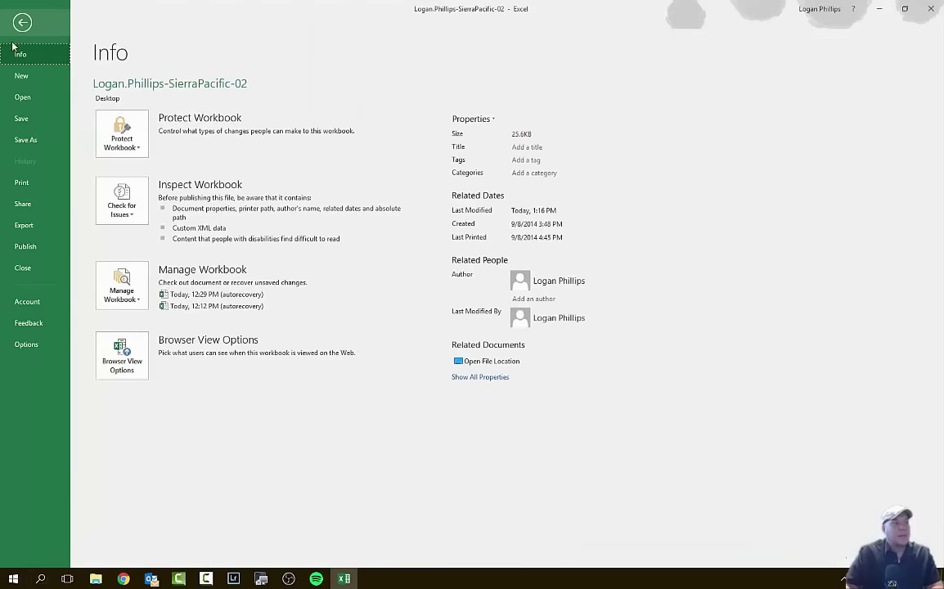
pyautogui.click(37, 141)
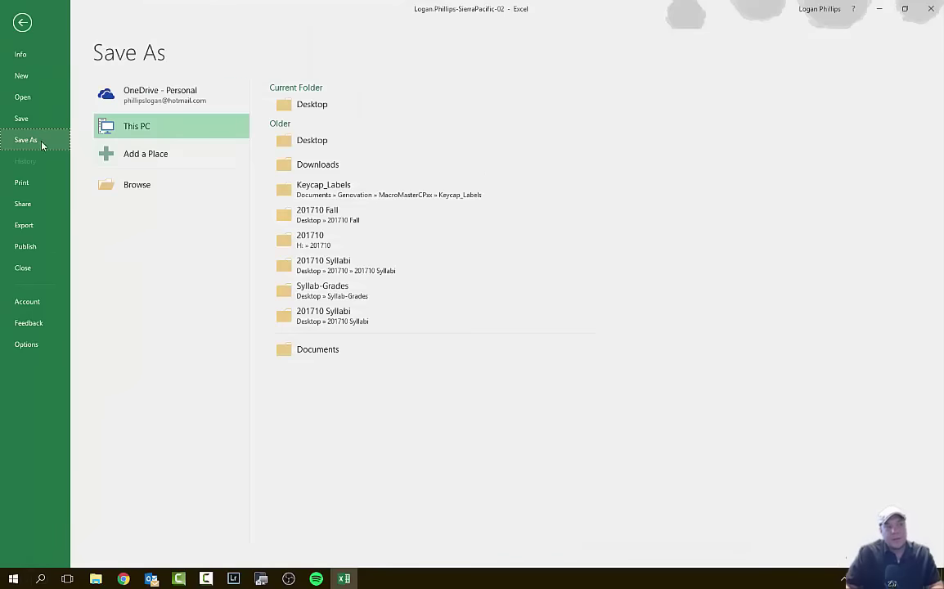
pyautogui.click(296, 113)
pyautogui.click(391, 292)
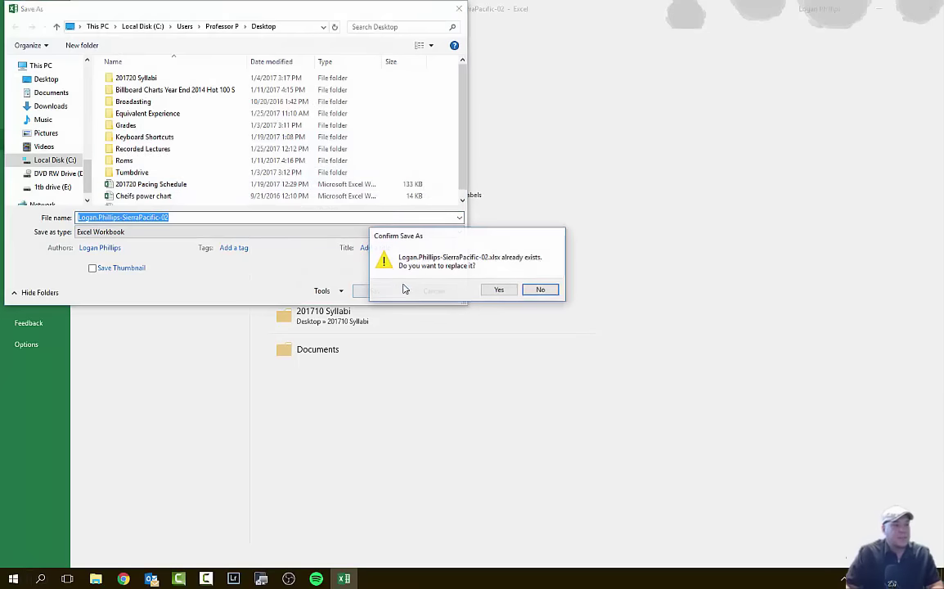
pyautogui.click(505, 292)
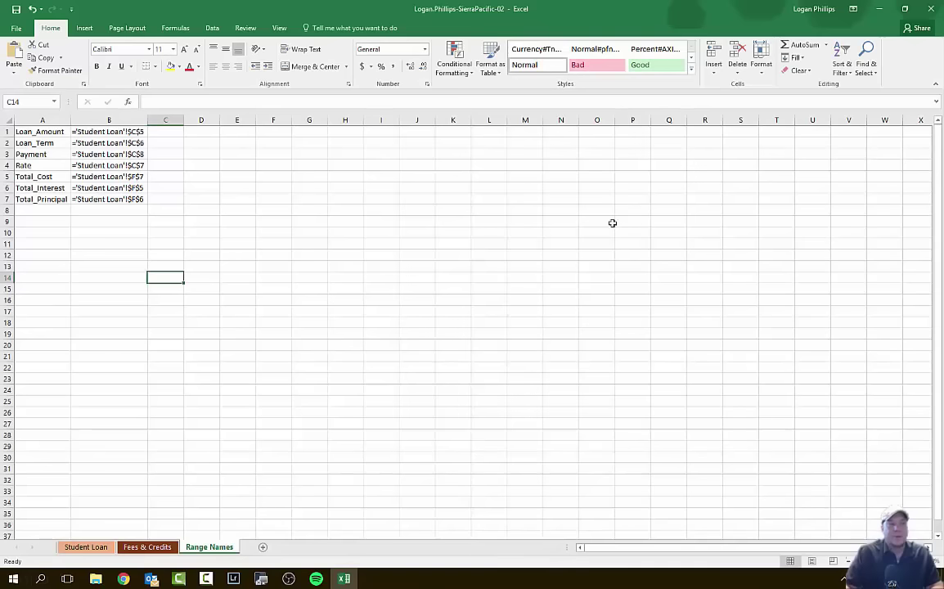
# Switch to the SIMnet page for Guided Project 2-3 in the browser and upload the SierraPacific-02 workbook from the Desktop
pyautogui.click(882, 10)
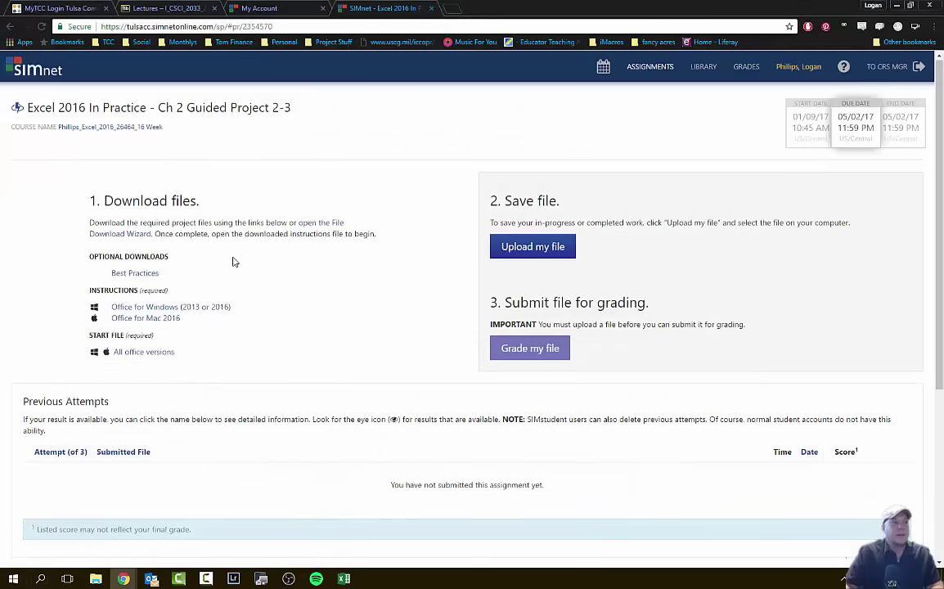
pyautogui.click(532, 247)
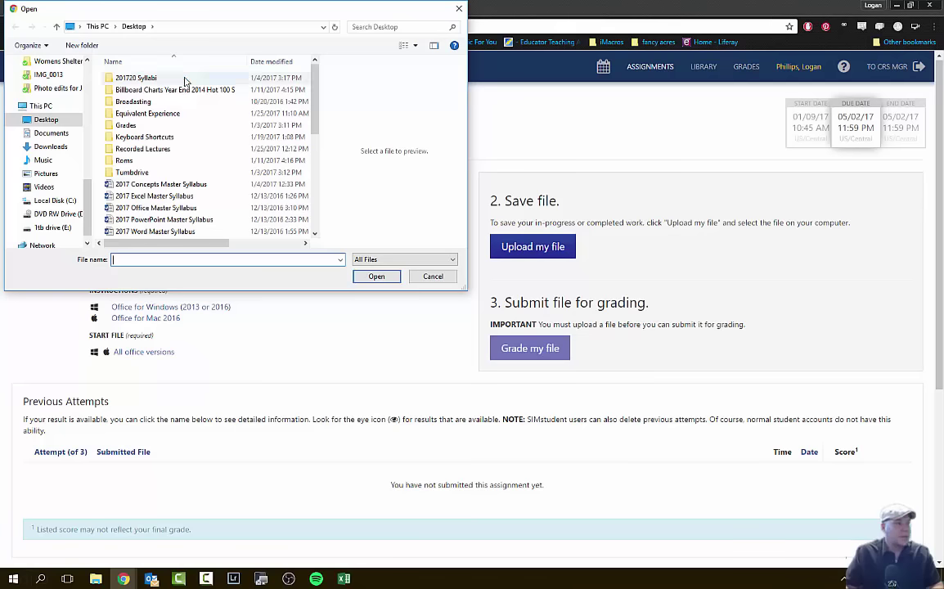
pyautogui.scroll(-4, 238, 180)
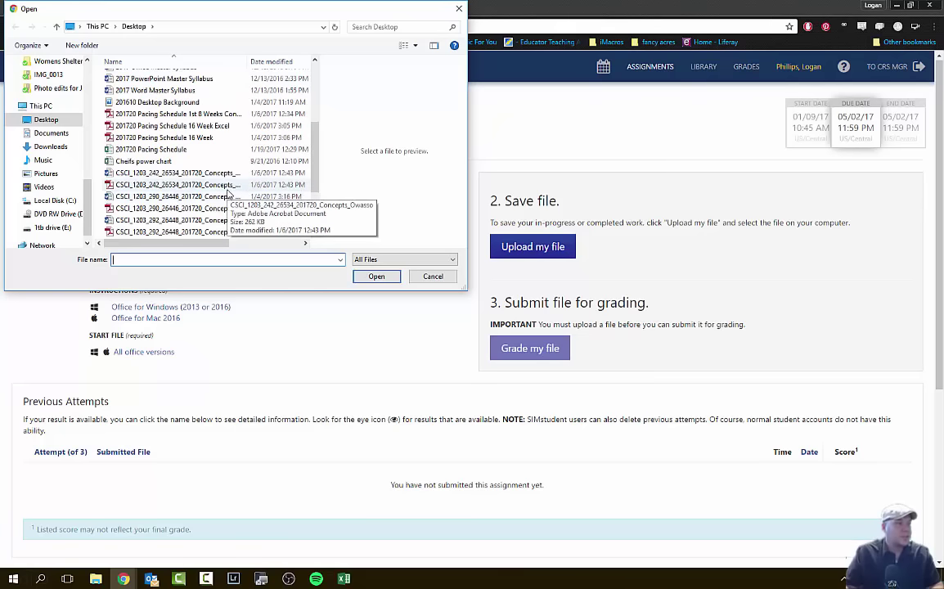
pyautogui.scroll(-3, 229, 193)
pyautogui.click(192, 209)
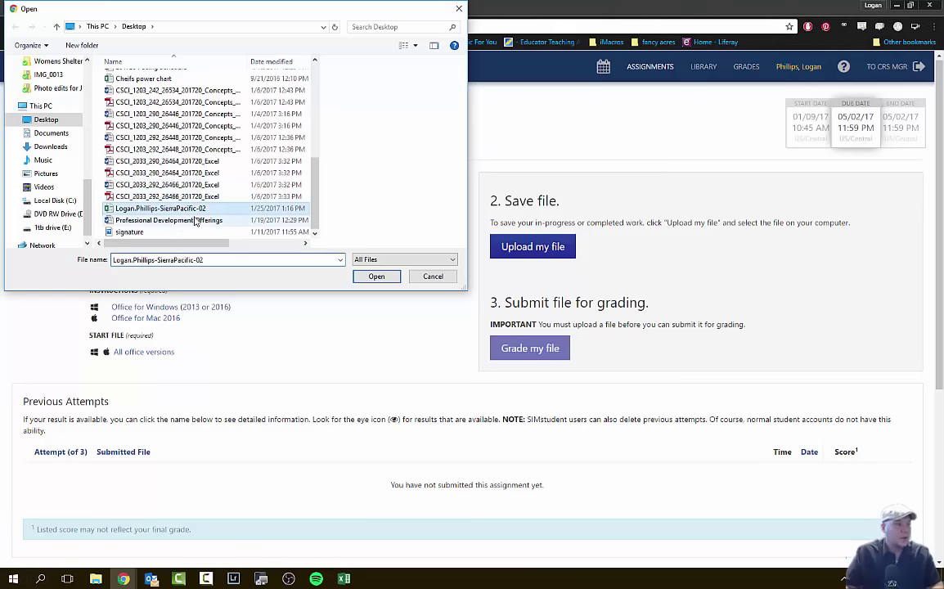
pyautogui.click(378, 276)
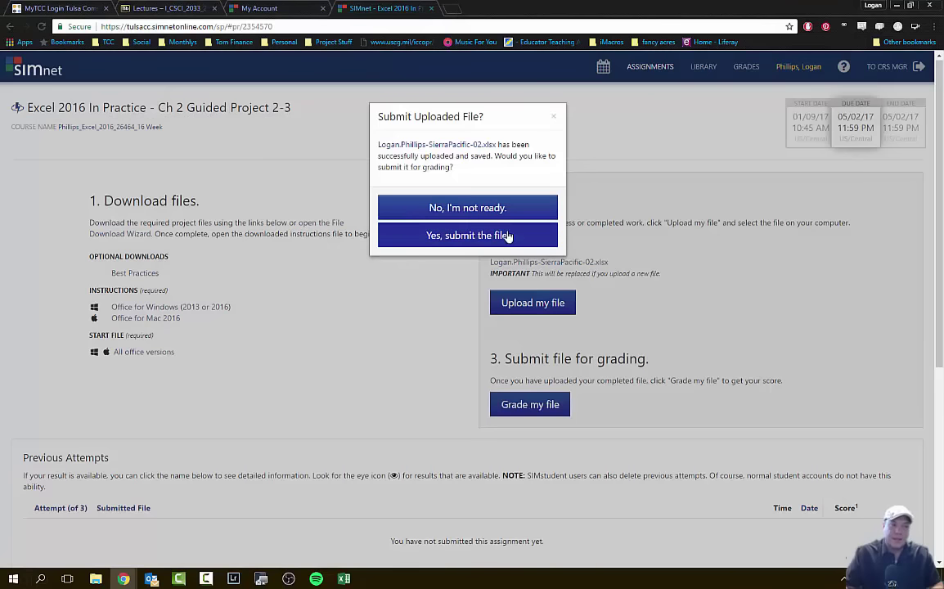
# Submit the uploaded workbook for grading and review the score and the graded list of project tasks
pyautogui.click(508, 236)
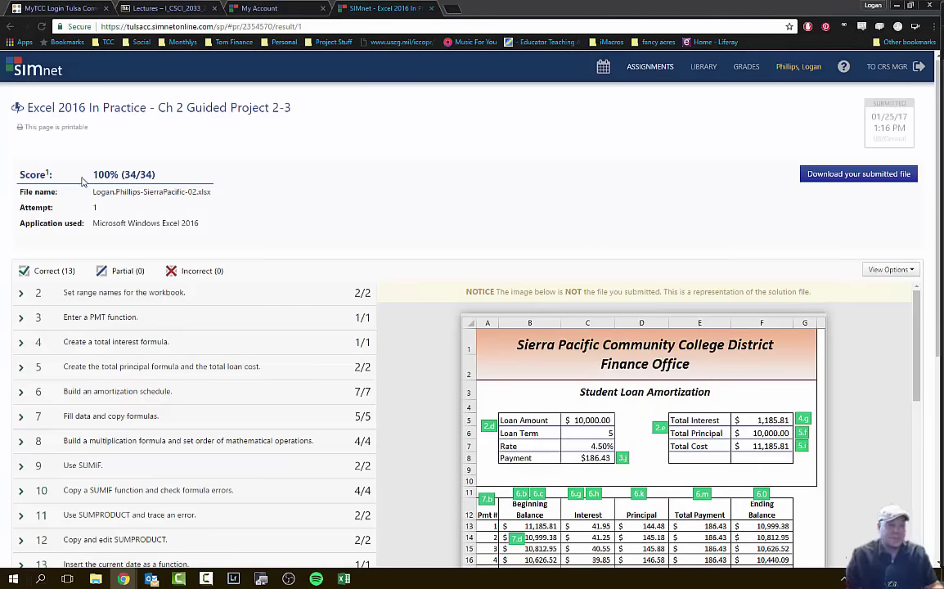
pyautogui.scroll(-3, 130, 344)
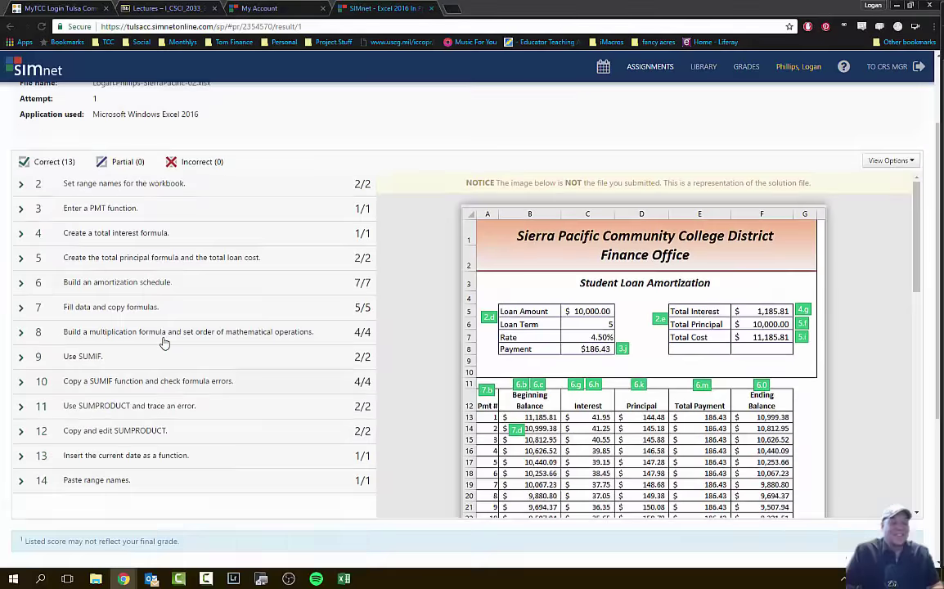
pyautogui.scroll(3, 164, 342)
pyautogui.scroll(-2, 163, 342)
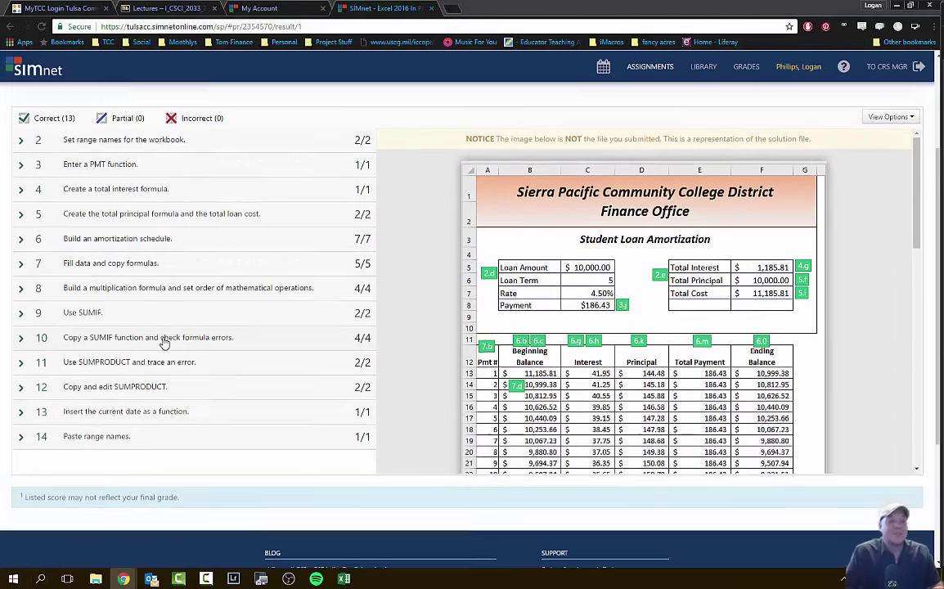
pyautogui.scroll(1, 164, 337)
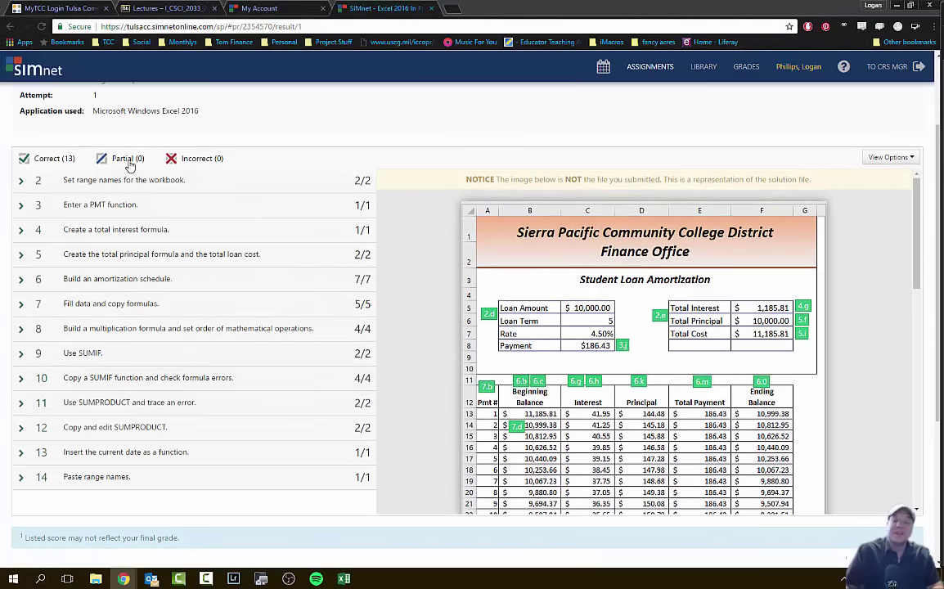
pyautogui.scroll(2, 229, 237)
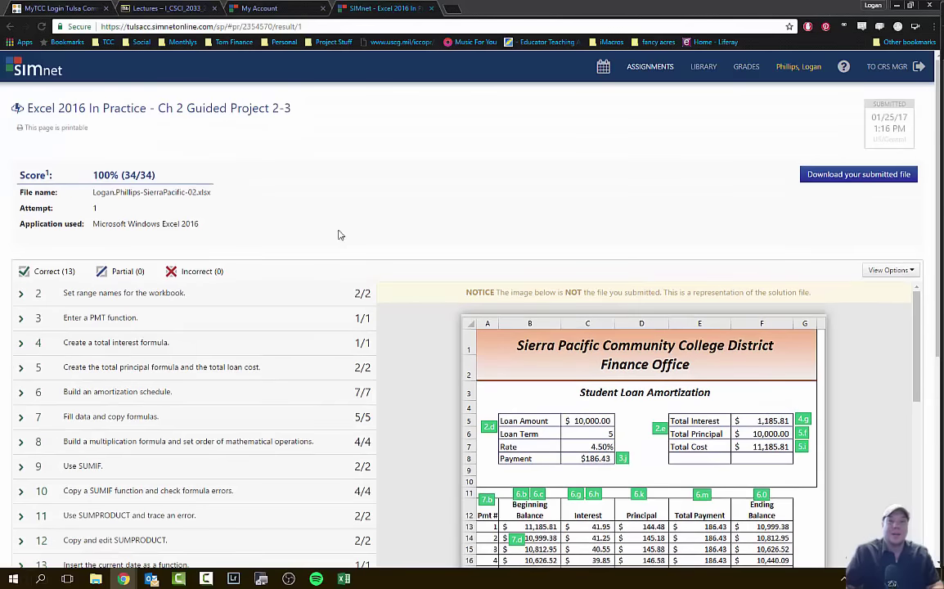